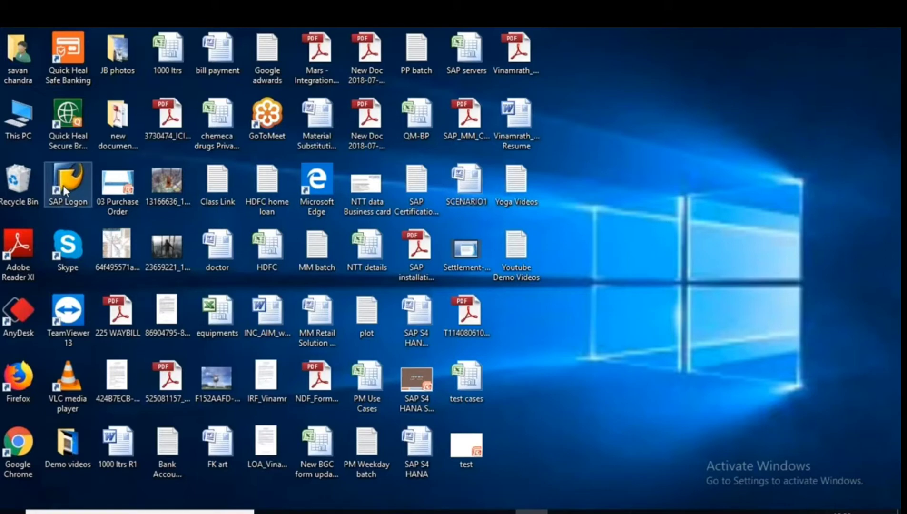
# Log on to IDES ECC client 800 via the Acutesoft connection with the saved user and password.
pyautogui.doubleClick(64, 186)
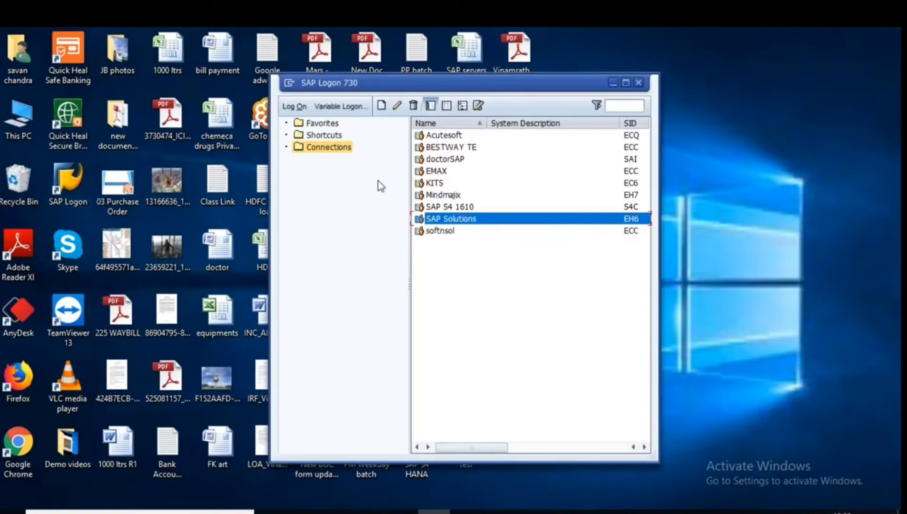
pyautogui.doubleClick(450, 136)
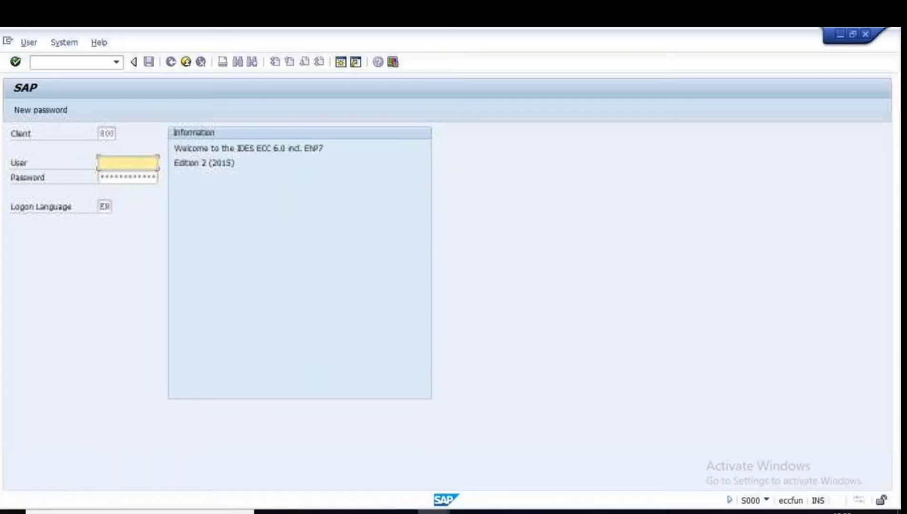
pyautogui.write('q')
pyautogui.click(119, 185)
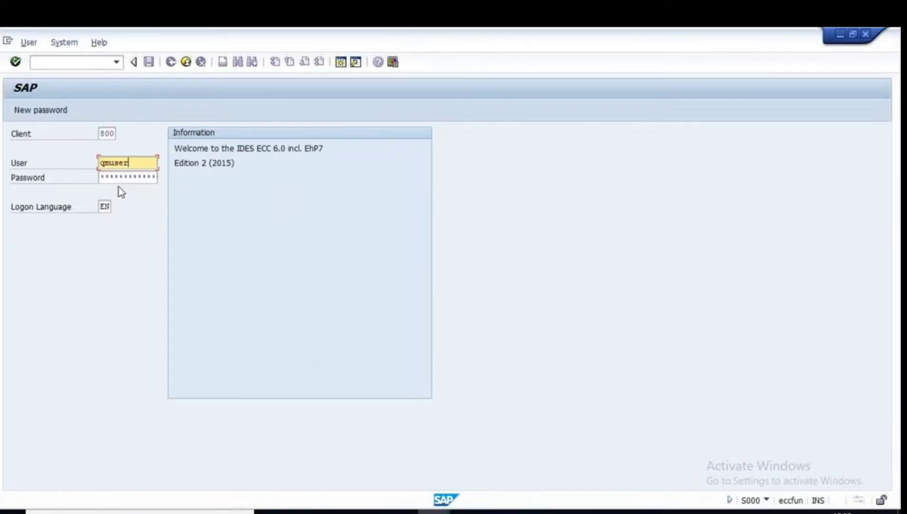
pyautogui.click(113, 176)
pyautogui.press('capslock')
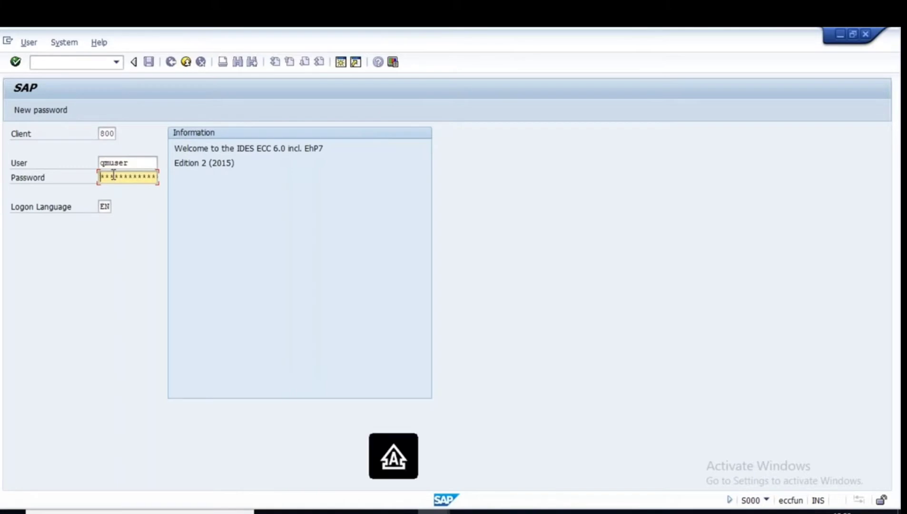
pyautogui.press('capslock')
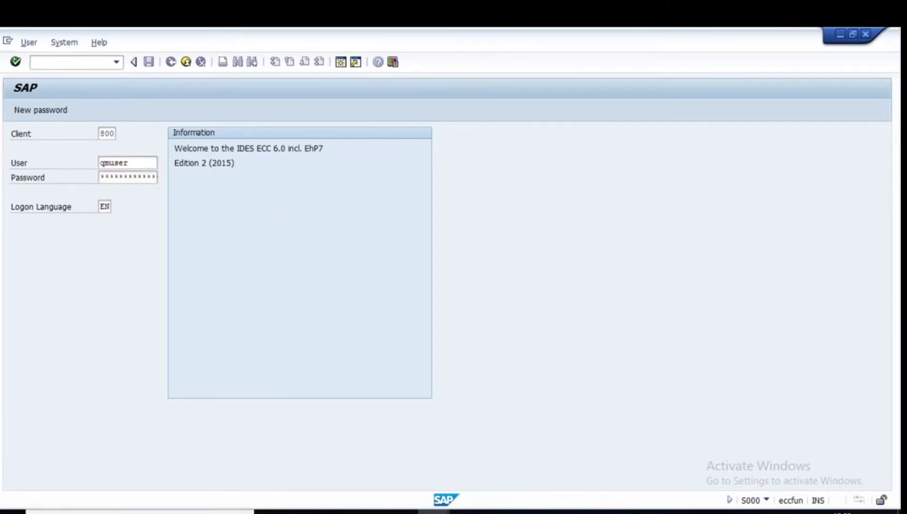
pyautogui.press('Return')
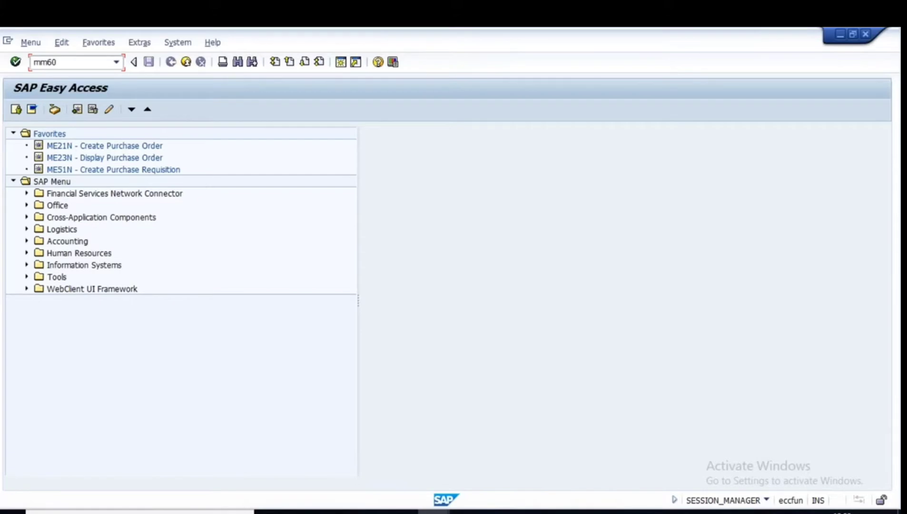
# Run the MM60 materials list for plant 1000, material type ROH, created by the saved user.
pyautogui.press('Return')
pyautogui.click(169, 166)
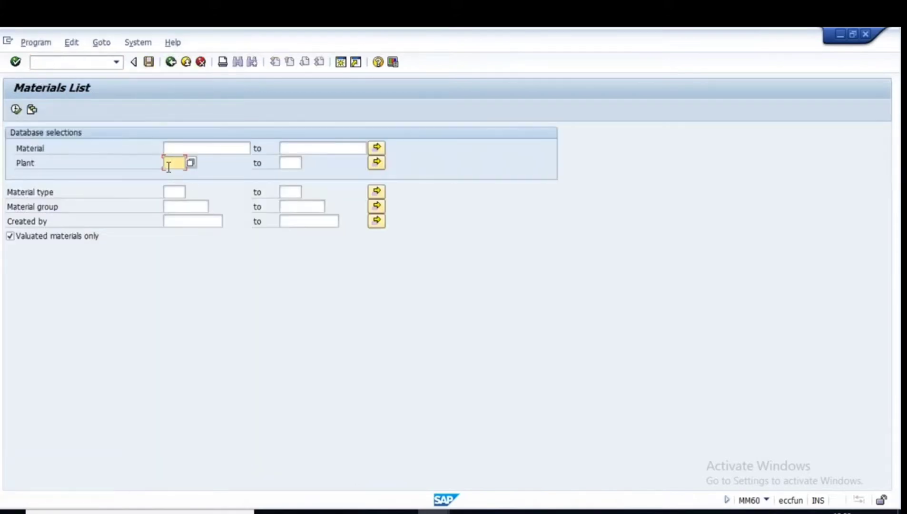
pyautogui.write('1000')
pyautogui.press('Tab')
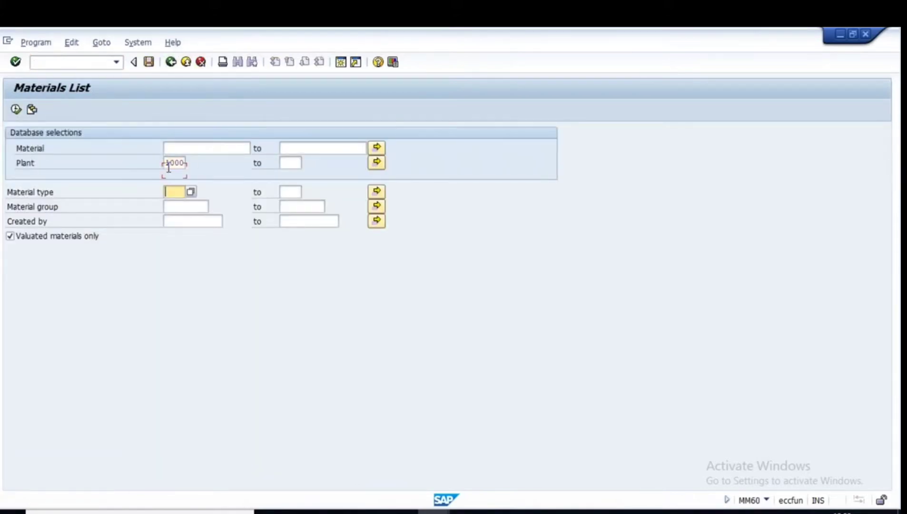
pyautogui.write('roh')
pyautogui.click(182, 220)
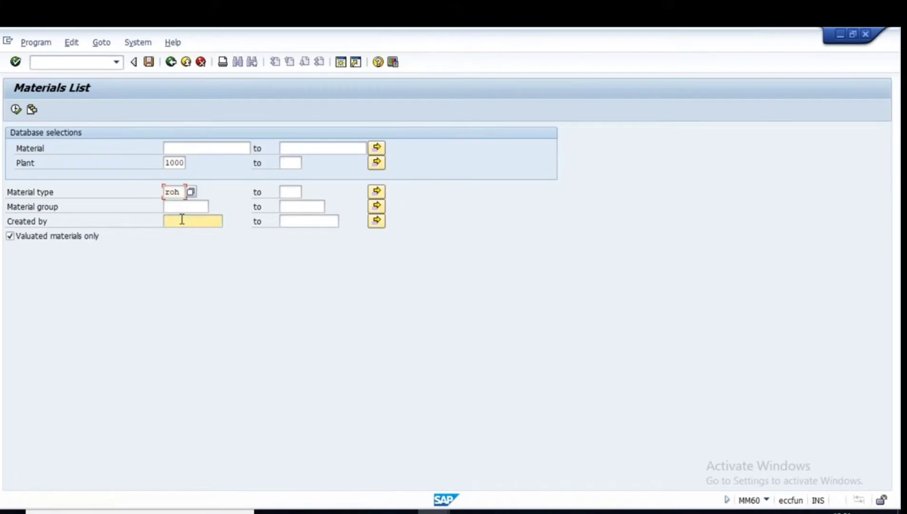
pyautogui.click(179, 234)
pyautogui.click(16, 109)
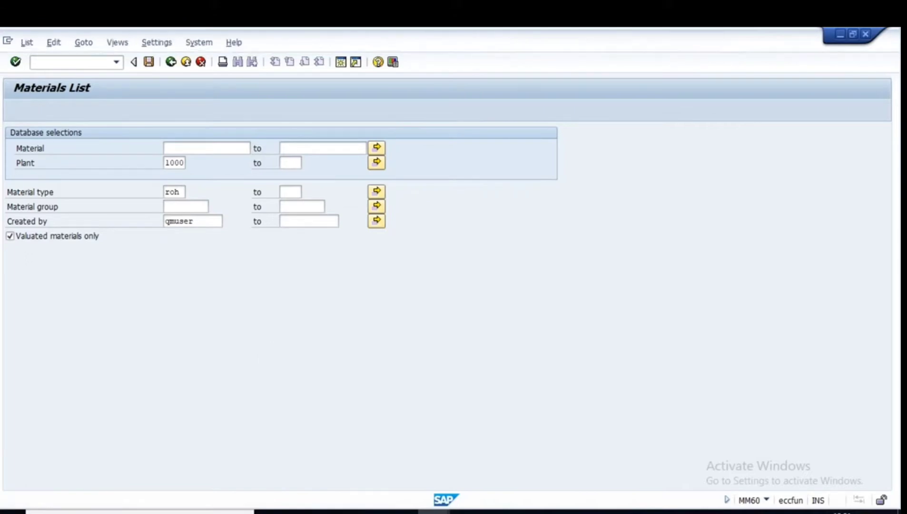
pyautogui.scroll(-1, 253, 399)
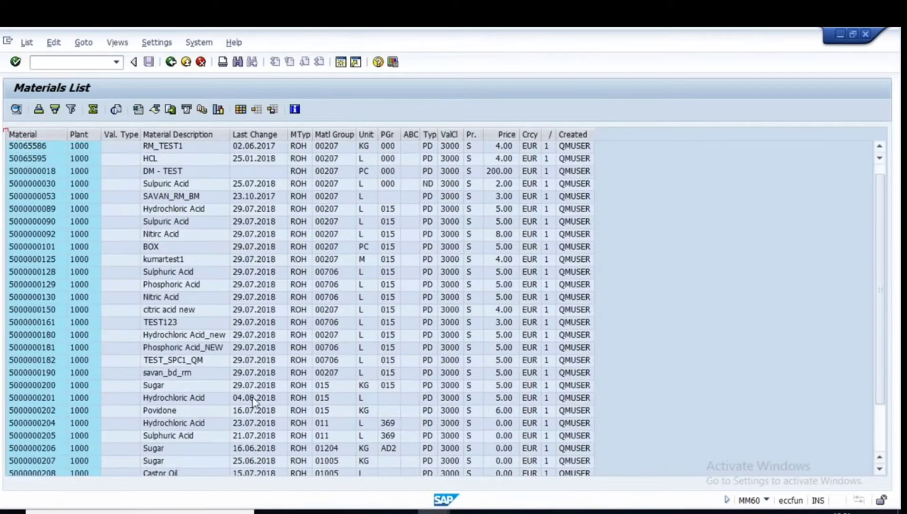
pyautogui.scroll(-5, 253, 397)
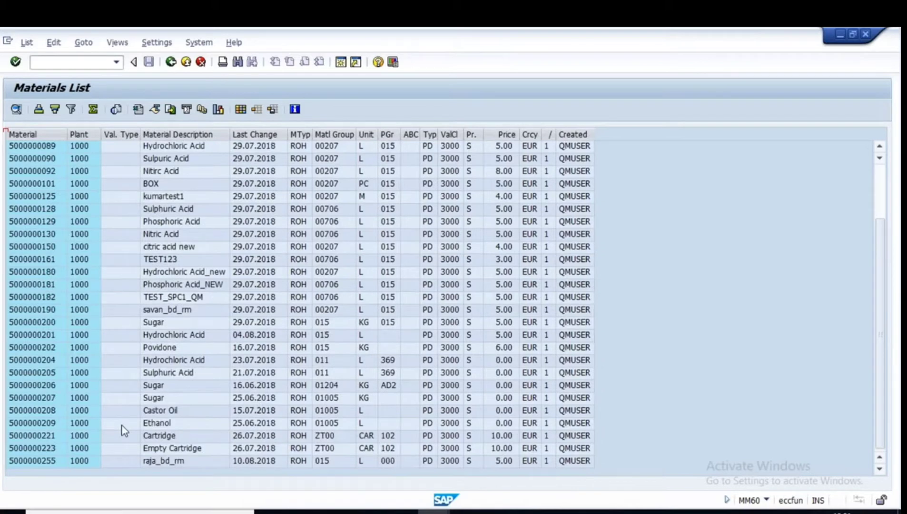
pyautogui.click(41, 359)
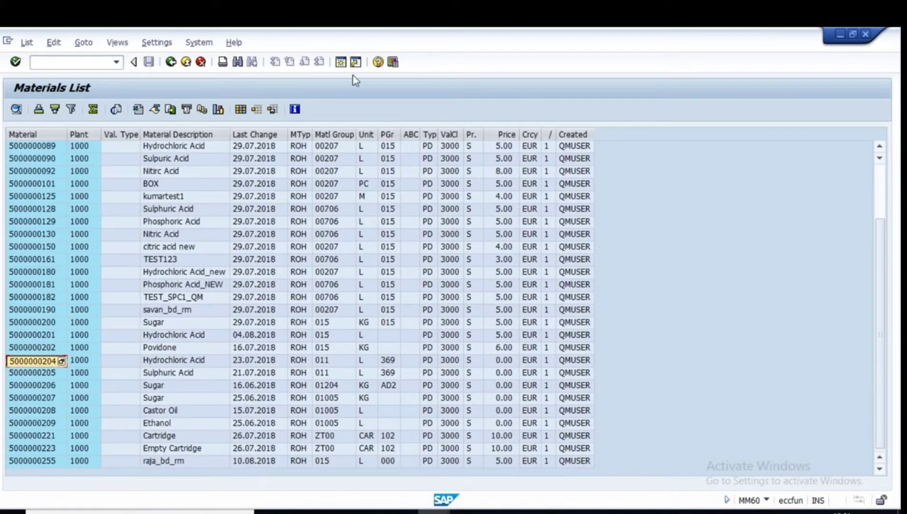
pyautogui.click(341, 62)
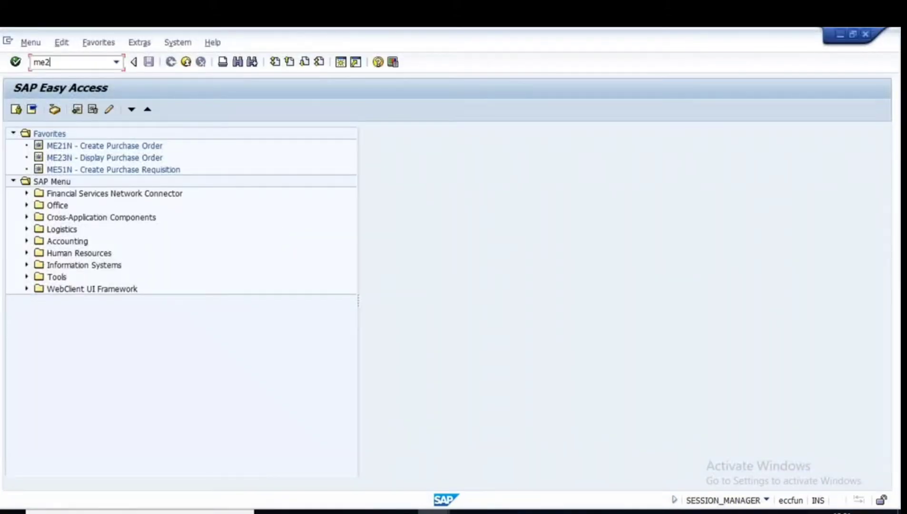
# Start a purchase order in ME21N for vendor 100646, purchasing org 1000, purchasing group 100.
pyautogui.write('me21n')
pyautogui.press('Return')
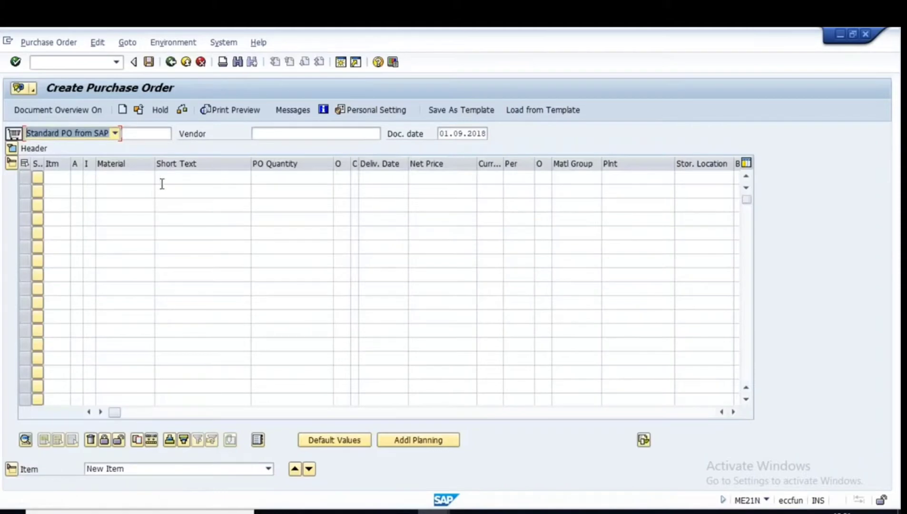
pyautogui.click(286, 135)
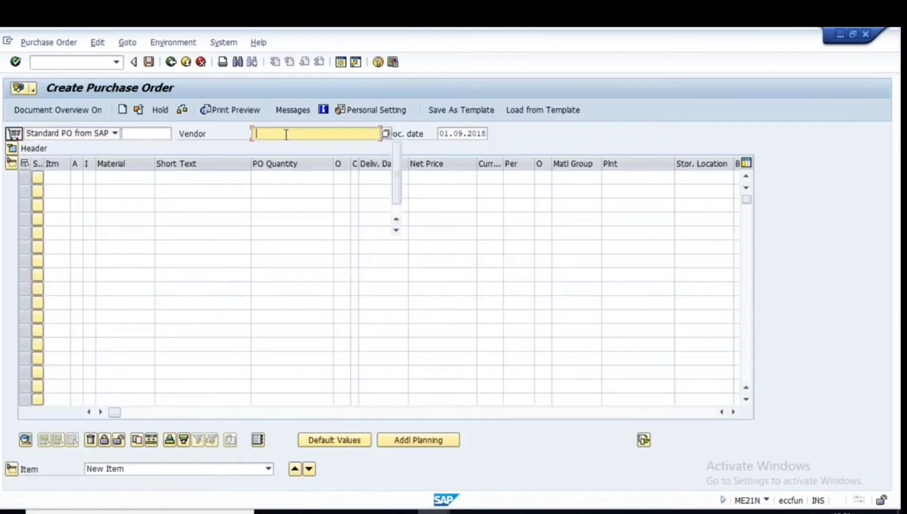
pyautogui.click(283, 157)
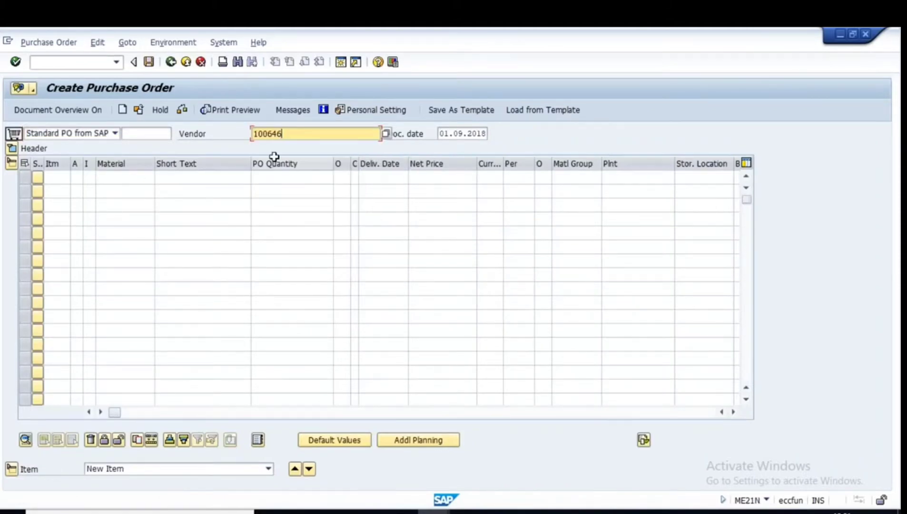
pyautogui.press('Return')
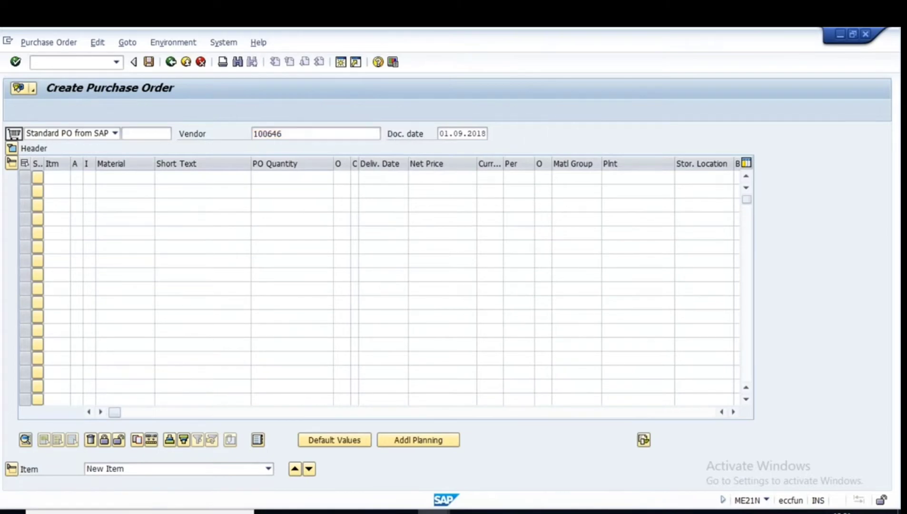
pyautogui.click(108, 190)
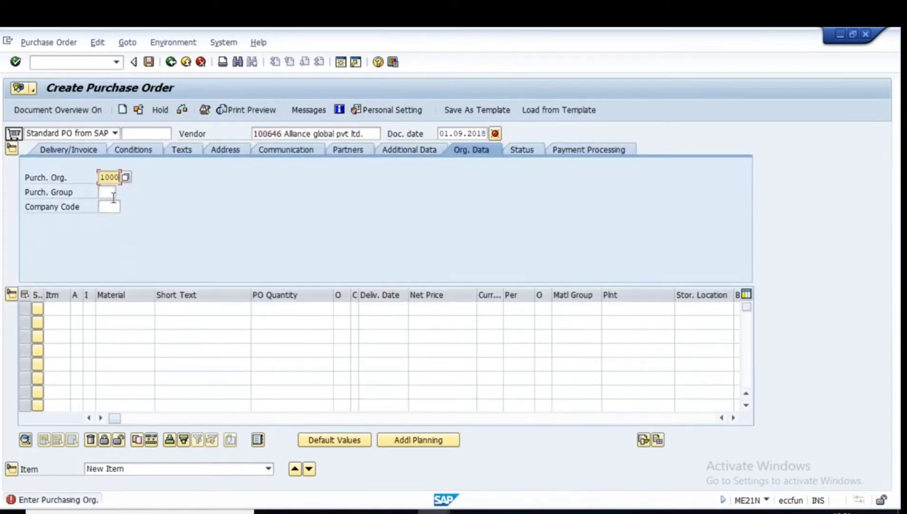
pyautogui.click(114, 196)
pyautogui.click(112, 204)
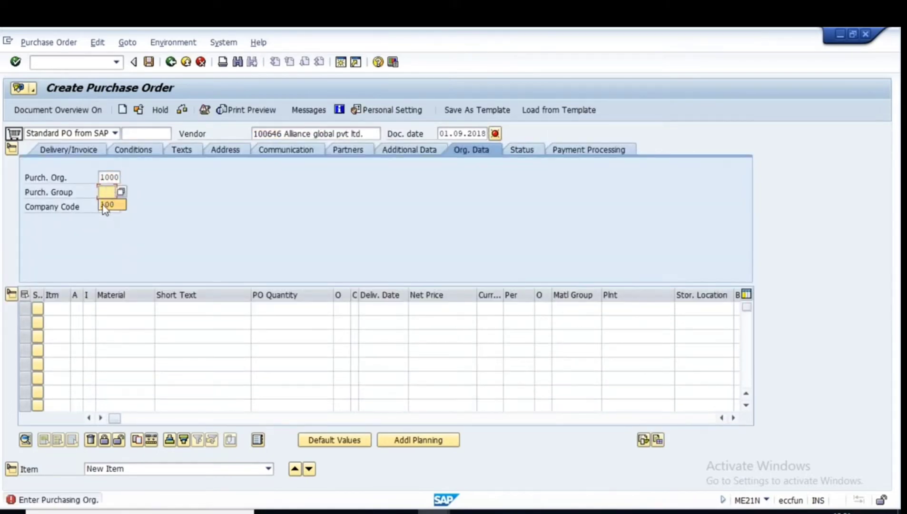
pyautogui.click(111, 206)
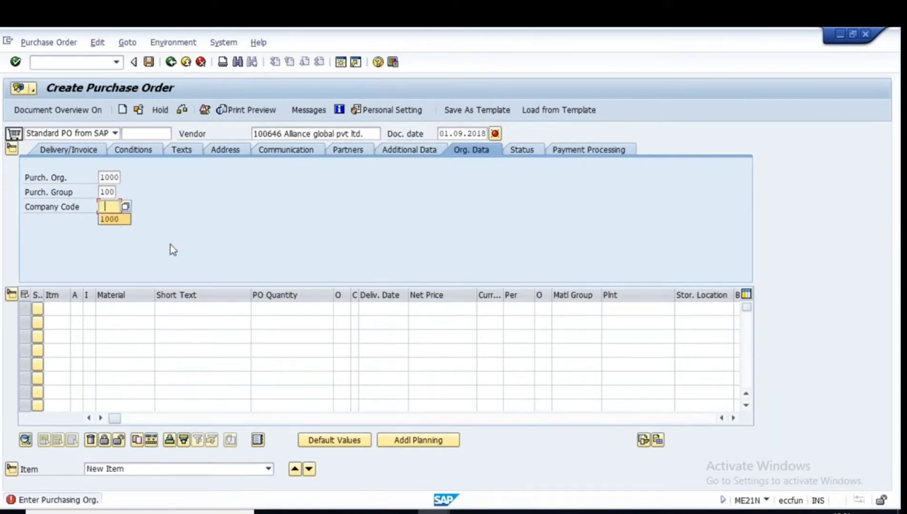
pyautogui.click(121, 310)
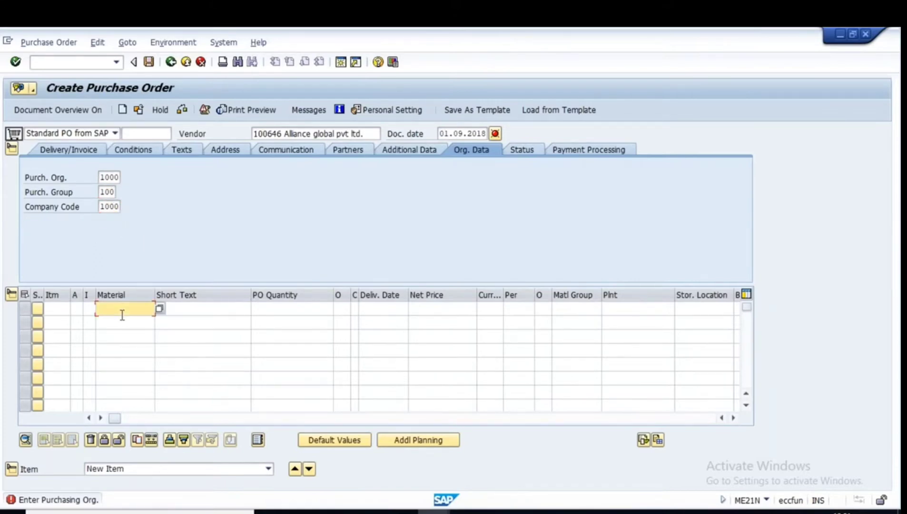
pyautogui.hotkey('ctrl', 'v')
pyautogui.click(277, 316)
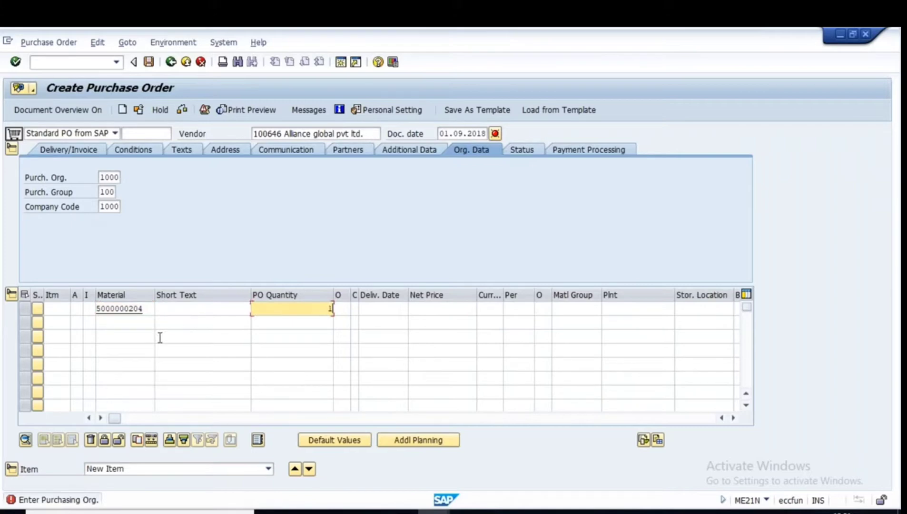
pyautogui.click(632, 310)
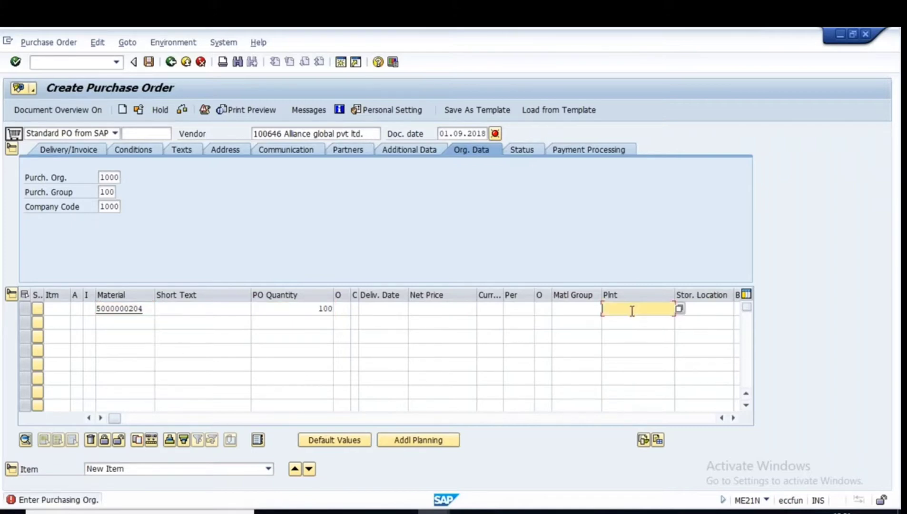
pyautogui.write('1000')
pyautogui.press('Return')
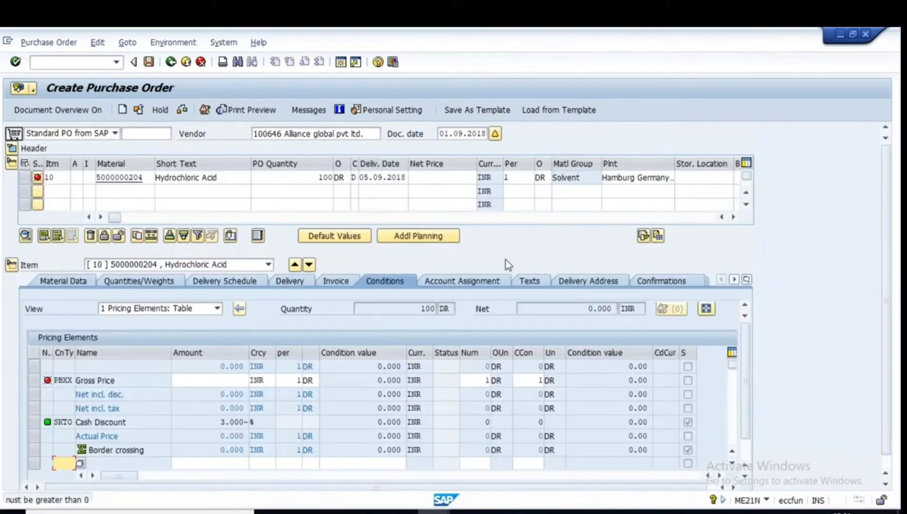
pyautogui.click(437, 174)
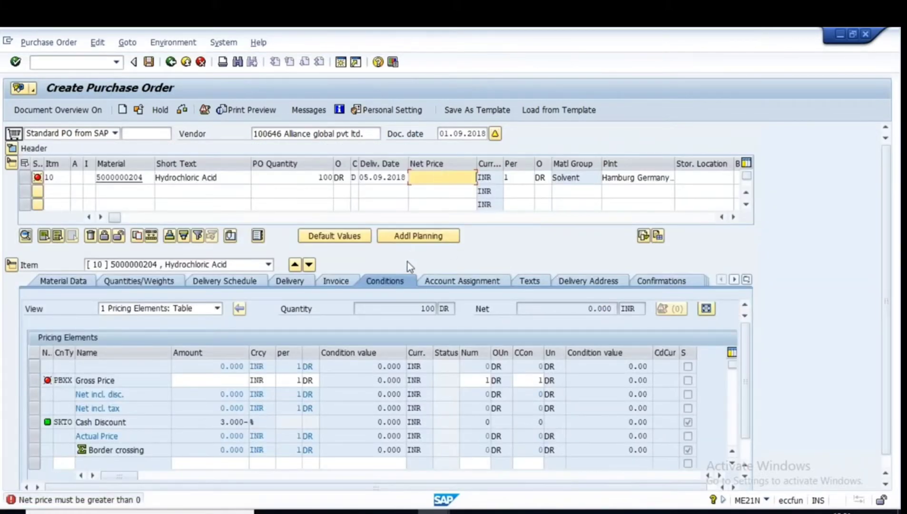
pyautogui.write('10')
pyautogui.press('Return')
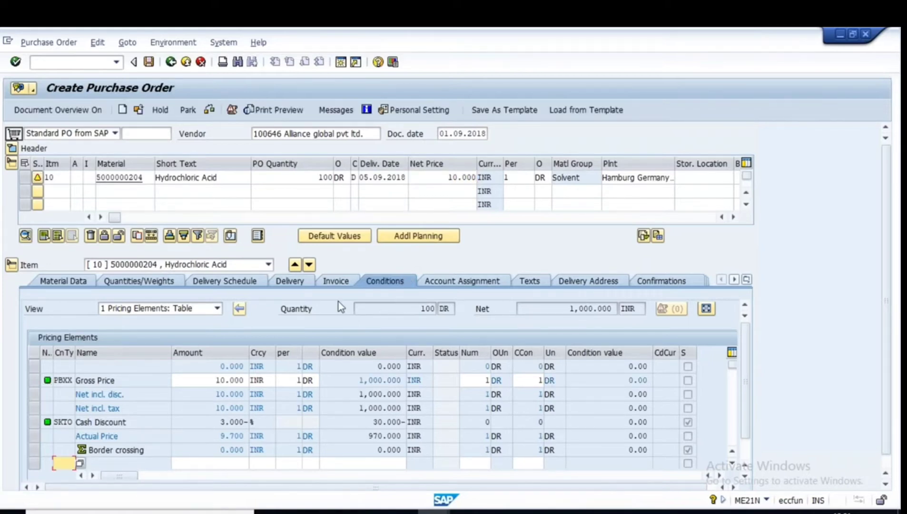
# Check and save the purchase order, copy the new PO number, and exit.
pyautogui.click(210, 110)
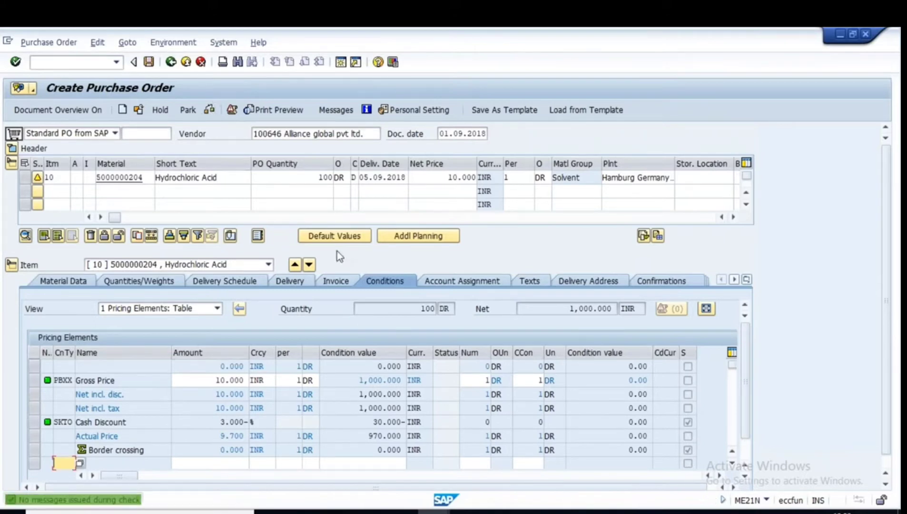
pyautogui.click(149, 63)
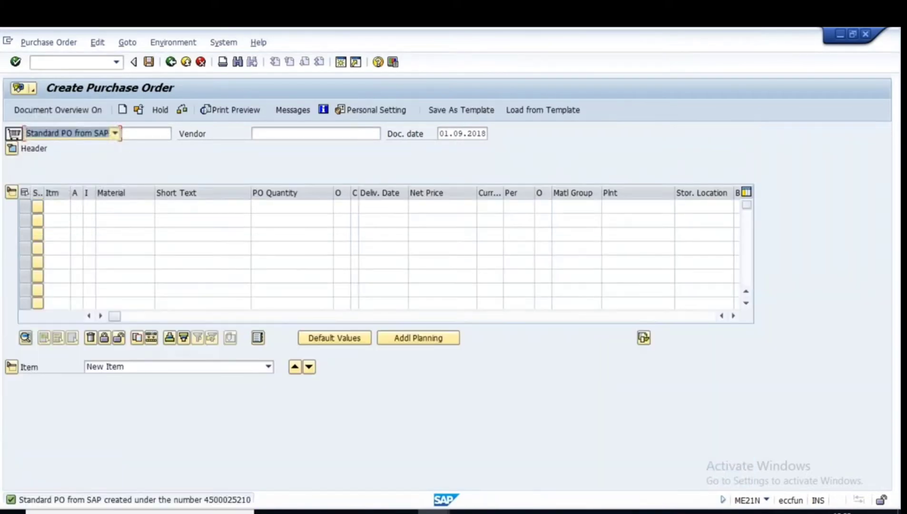
pyautogui.click(221, 500)
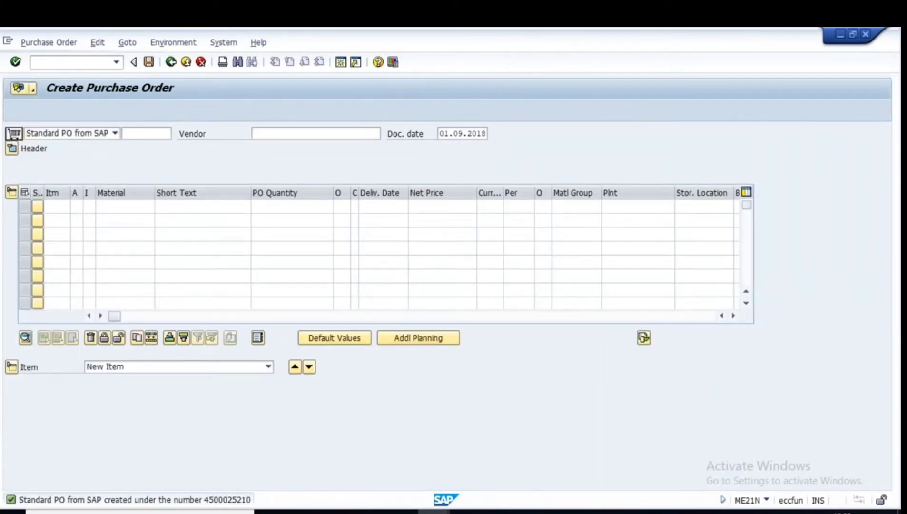
pyautogui.moveTo(412, 217); pyautogui.dragTo(493, 218)
pyautogui.hotkey('ctrl', 'c')
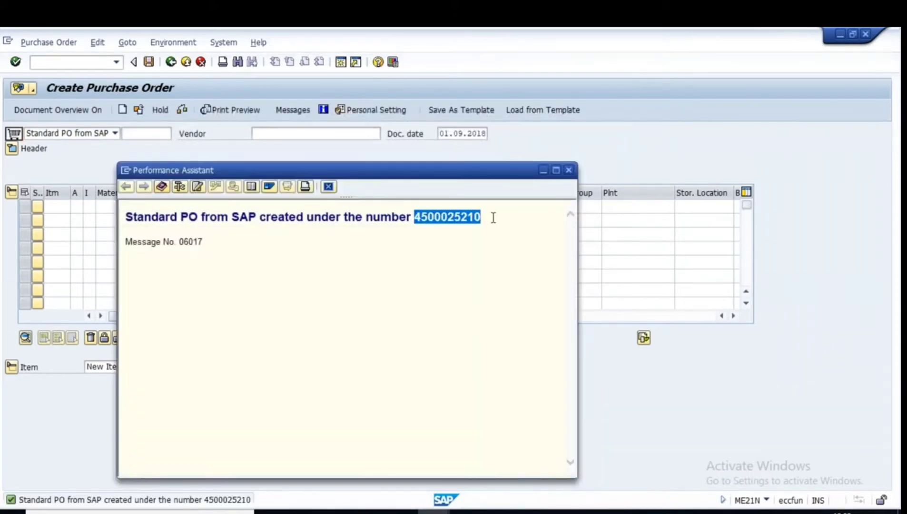
pyautogui.click(570, 172)
pyautogui.click(174, 66)
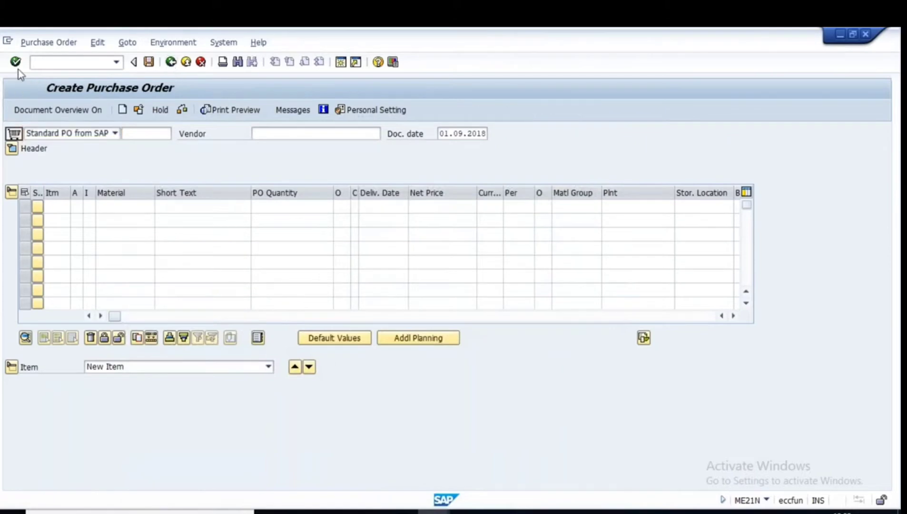
# In MIGO, load a goods receipt for the copied purchase order with storage location L000 and check it.
pyautogui.write('migo')
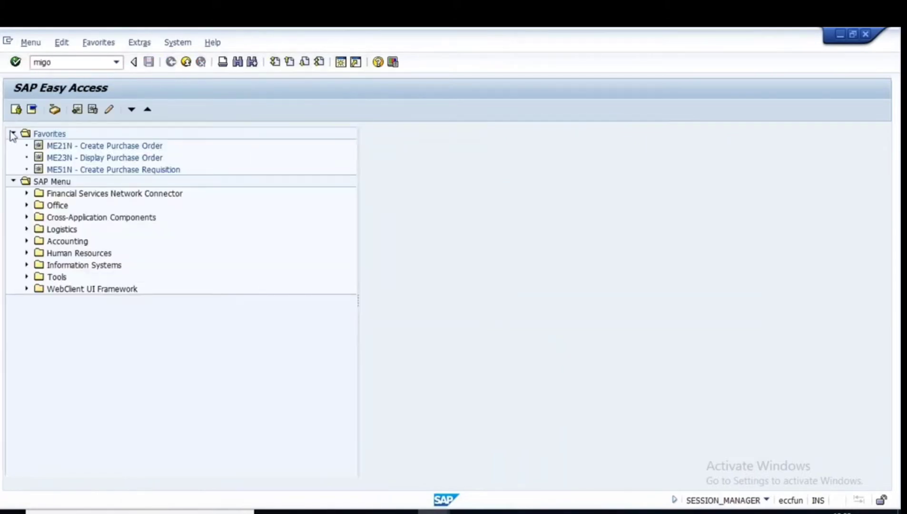
pyautogui.press('Return')
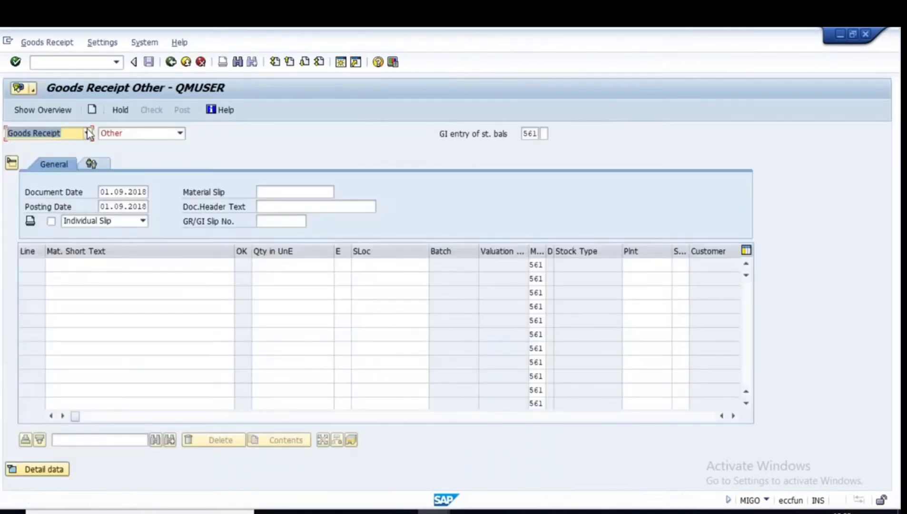
pyautogui.click(180, 135)
pyautogui.click(156, 198)
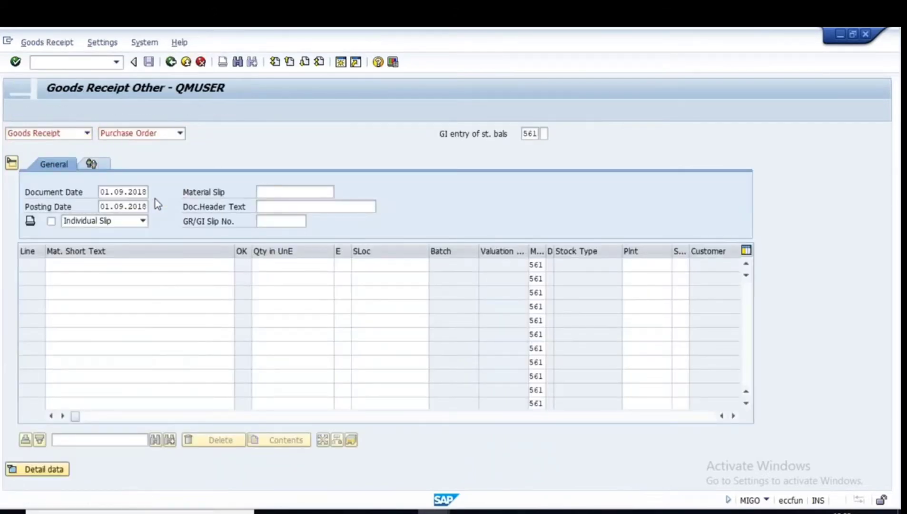
pyautogui.hotkey('ctrl', 'v')
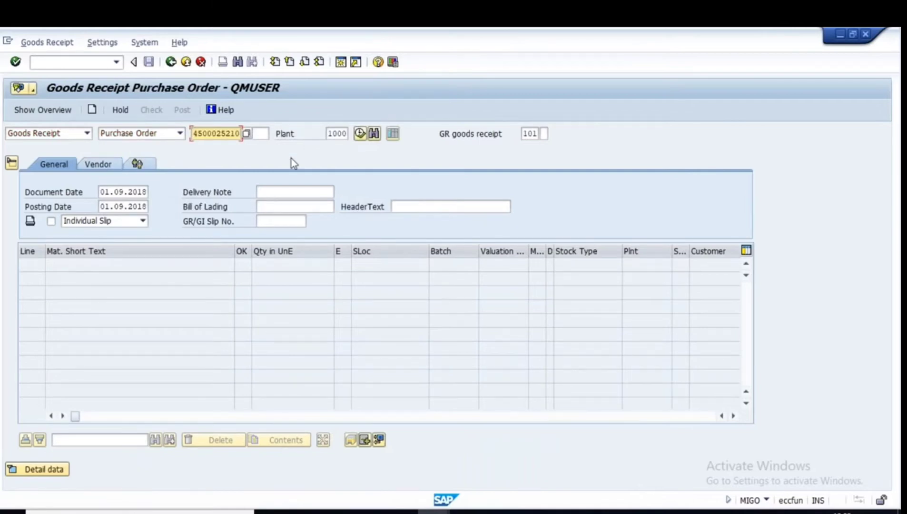
pyautogui.press('Return')
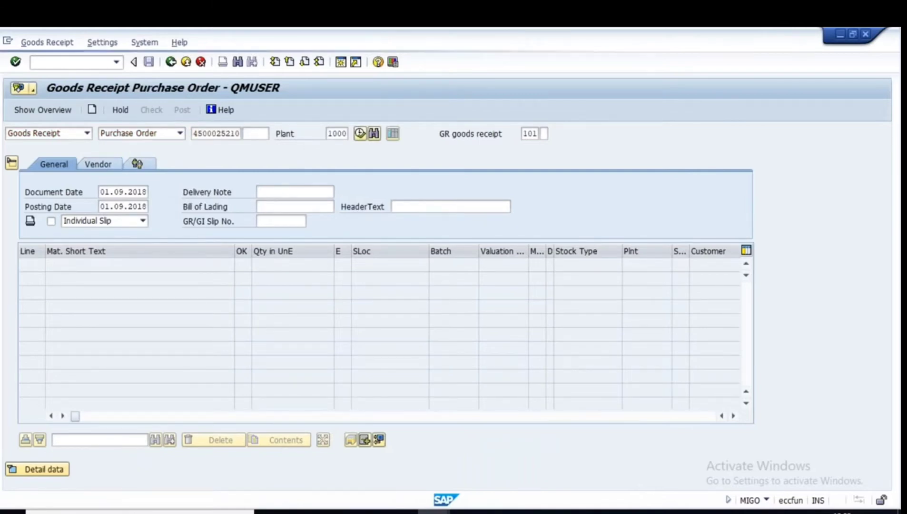
pyautogui.click(387, 266)
pyautogui.click(377, 278)
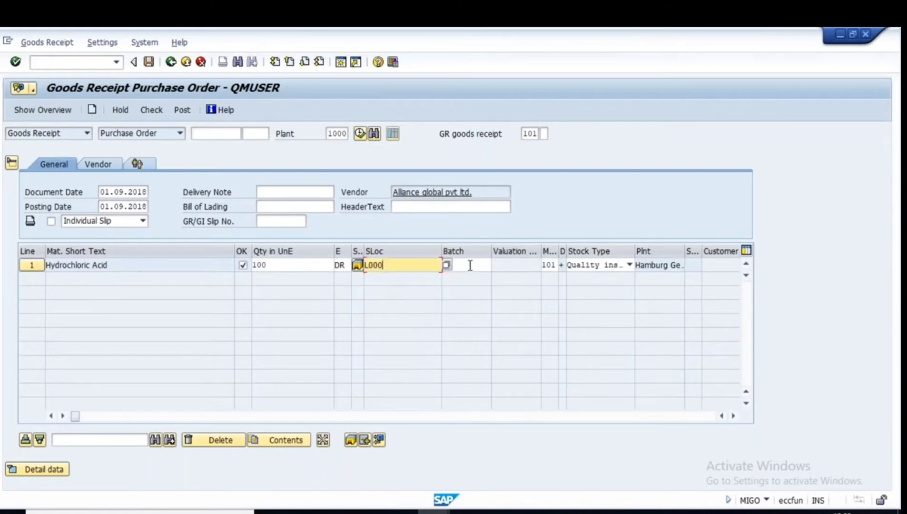
pyautogui.click(152, 110)
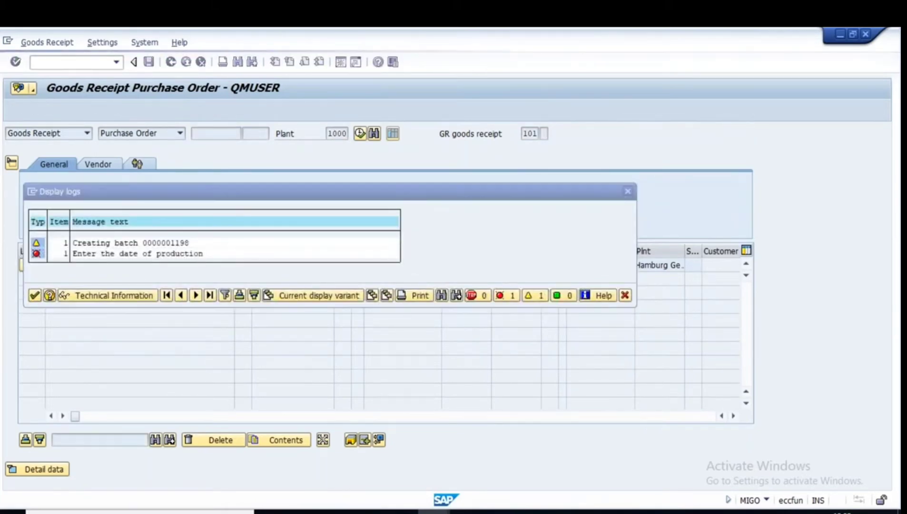
# Enter manufacture date 02.09.2018 in the item's batch details and re-check the receipt.
pyautogui.press('Return')
pyautogui.click(38, 469)
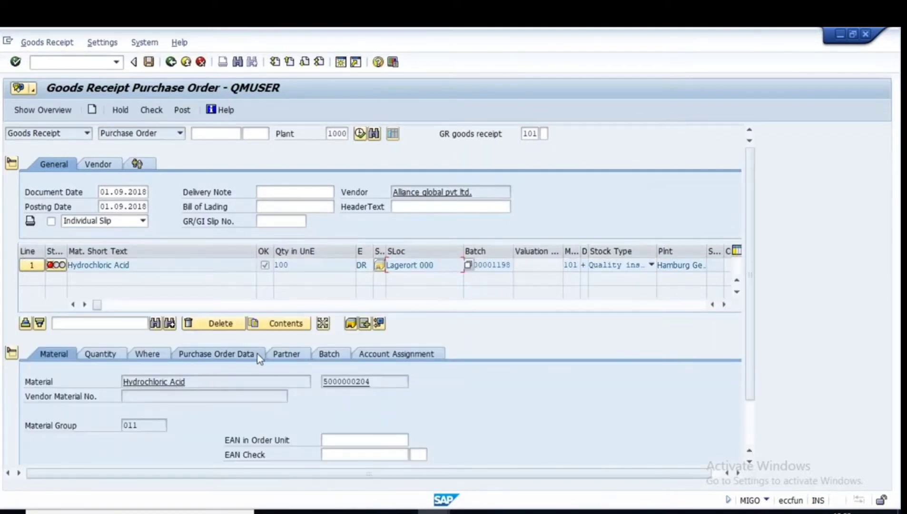
pyautogui.click(333, 353)
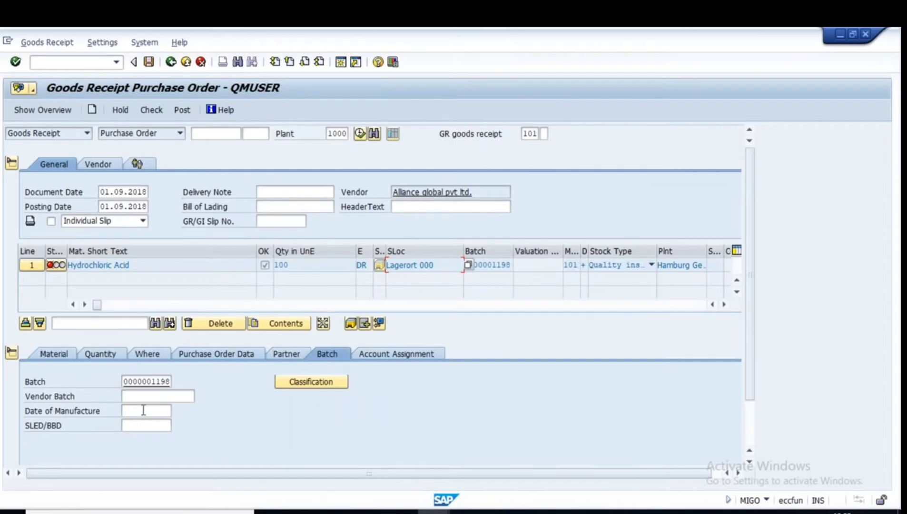
pyautogui.click(143, 410)
pyautogui.click(141, 414)
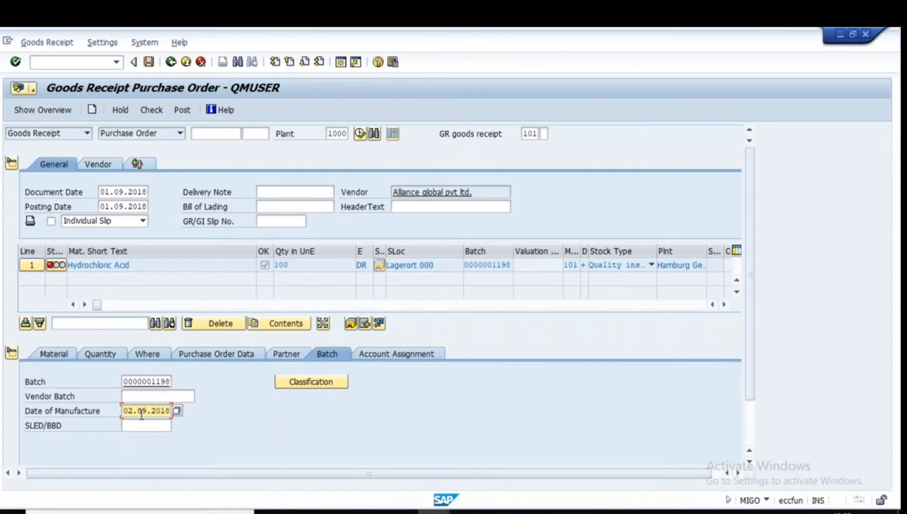
pyautogui.press('Return')
pyautogui.click(153, 111)
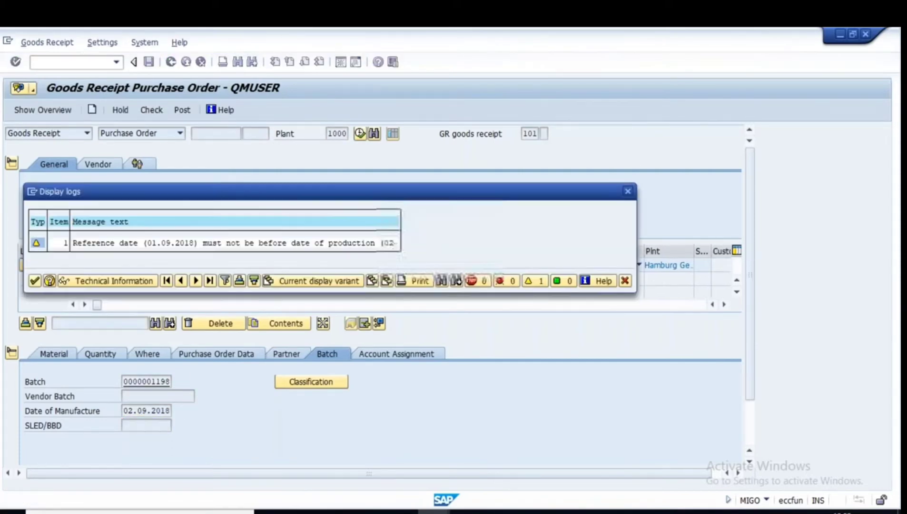
pyautogui.click(35, 281)
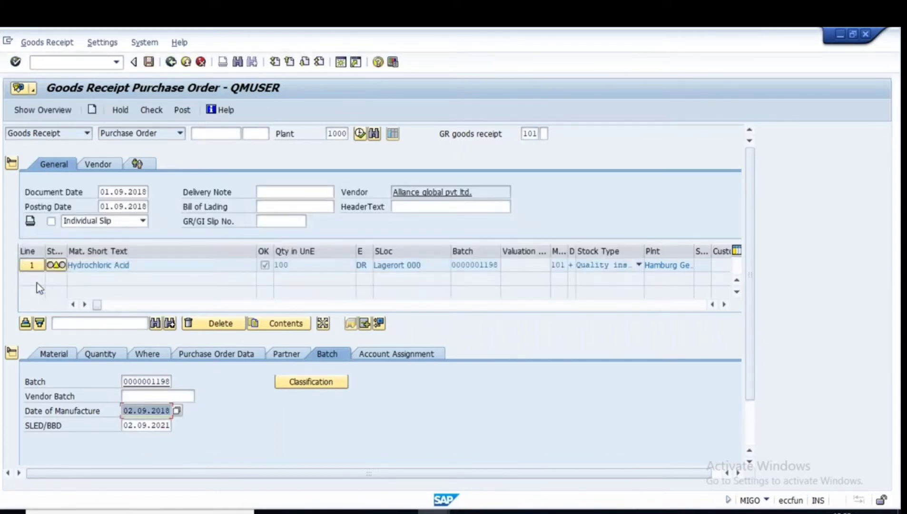
pyautogui.click(154, 114)
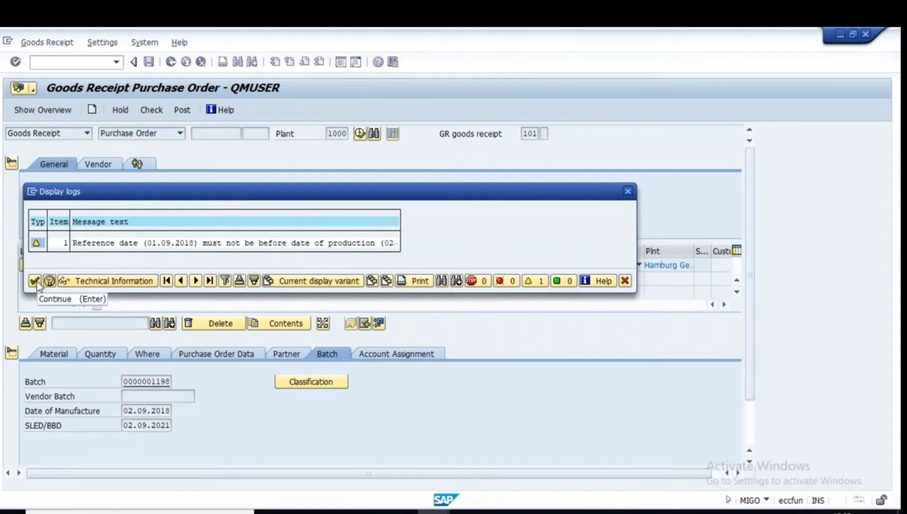
pyautogui.click(36, 282)
# Correct the manufacture date and set shelf-life date 01.09.2021, then check and post.
pyautogui.press('BackSpace')
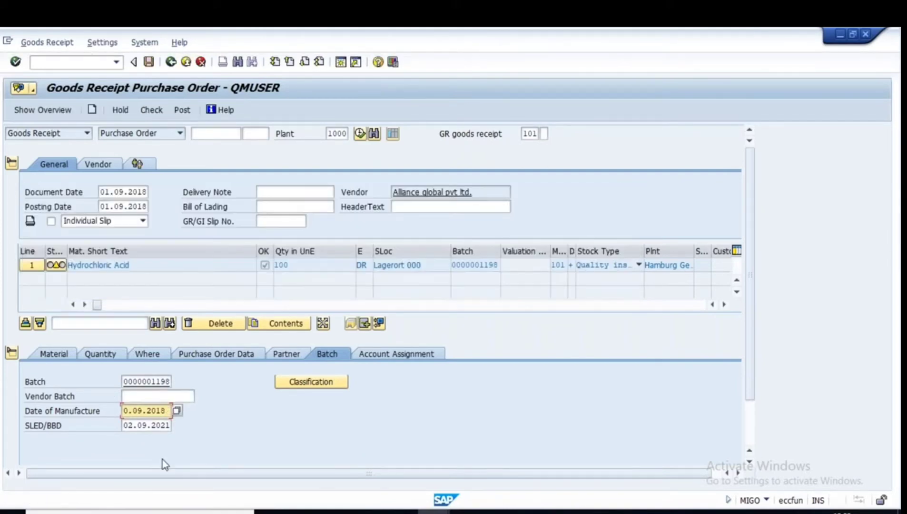
pyautogui.write('1')
pyautogui.moveTo(128, 426); pyautogui.dragTo(193, 427)
pyautogui.press('BackSpace')
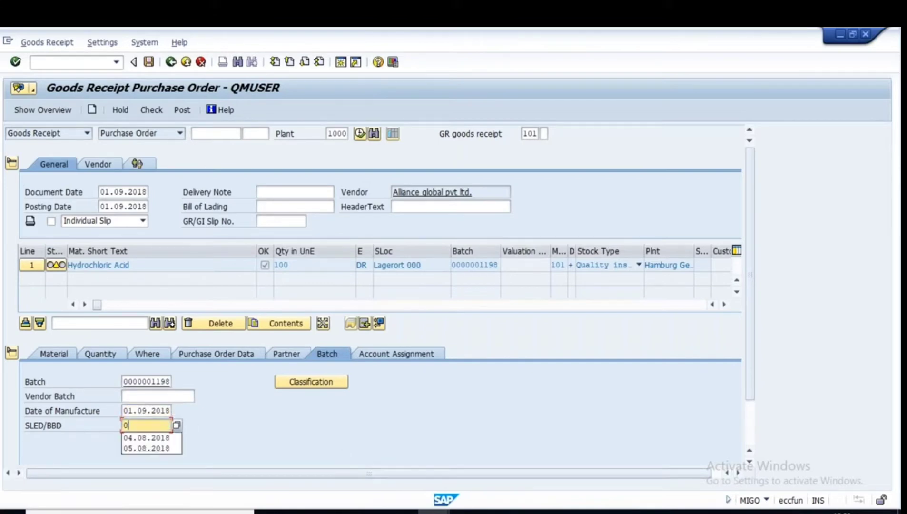
pyautogui.write('1.09.2021')
pyautogui.click(149, 109)
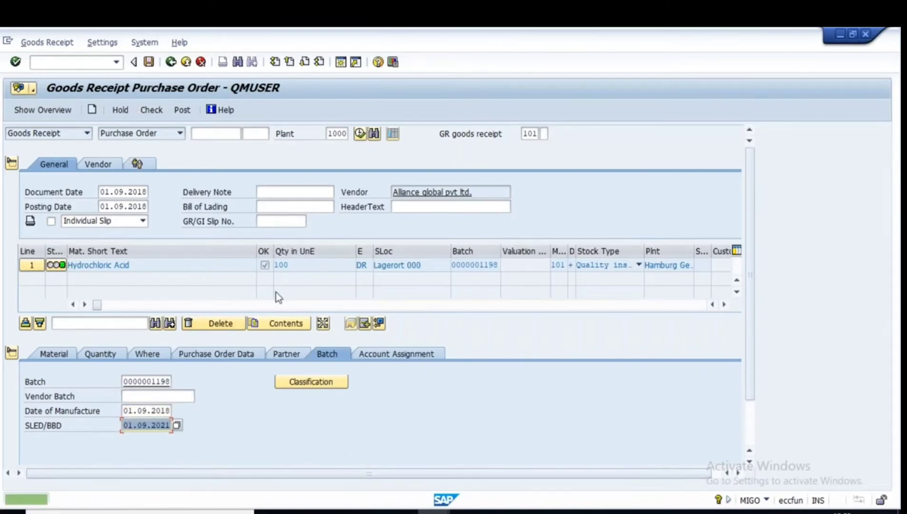
pyautogui.click(181, 111)
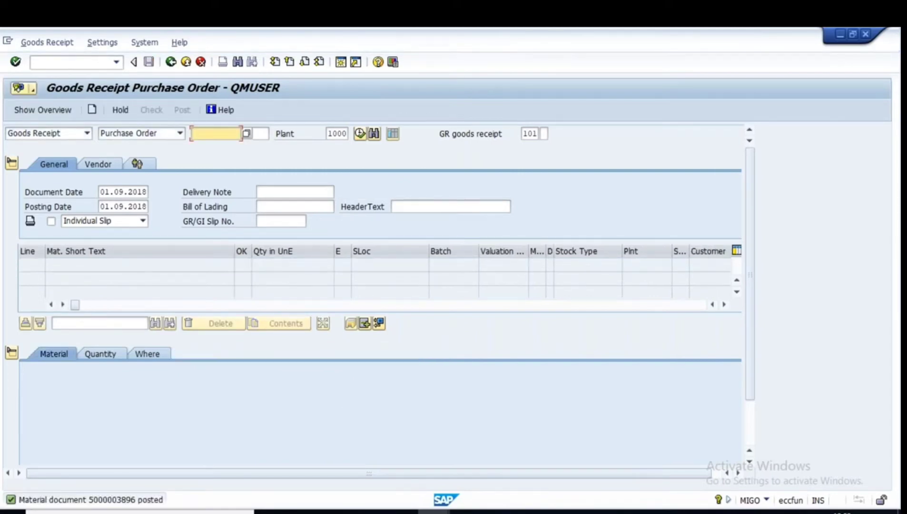
pyautogui.doubleClick(102, 504)
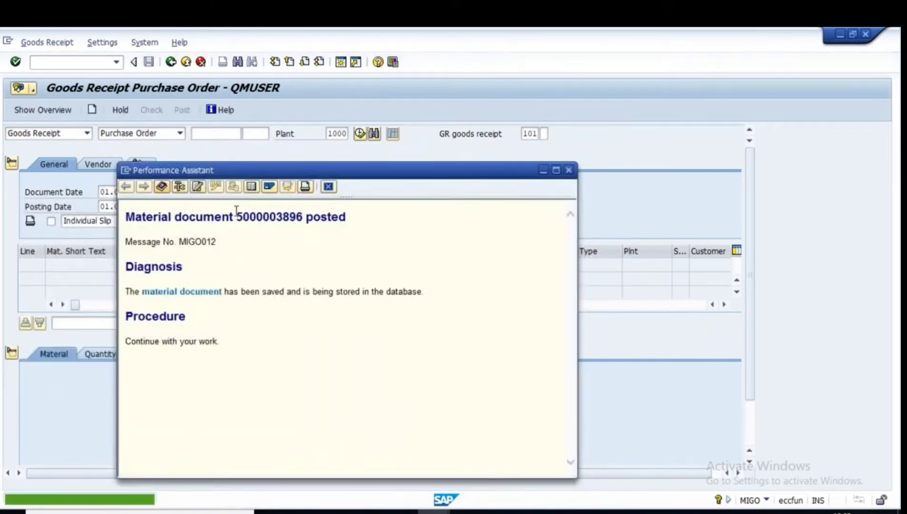
pyautogui.moveTo(237, 217); pyautogui.dragTo(302, 217)
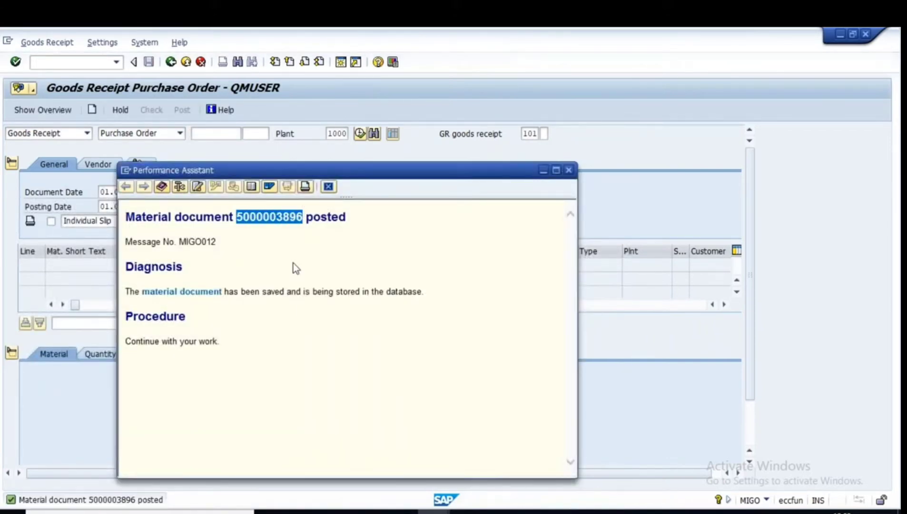
pyautogui.click(327, 219)
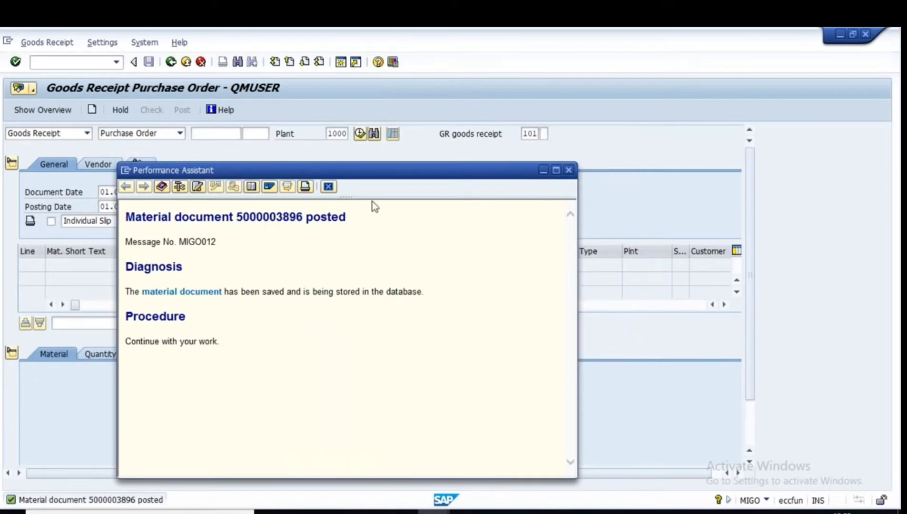
pyautogui.click(569, 170)
pyautogui.press('space')
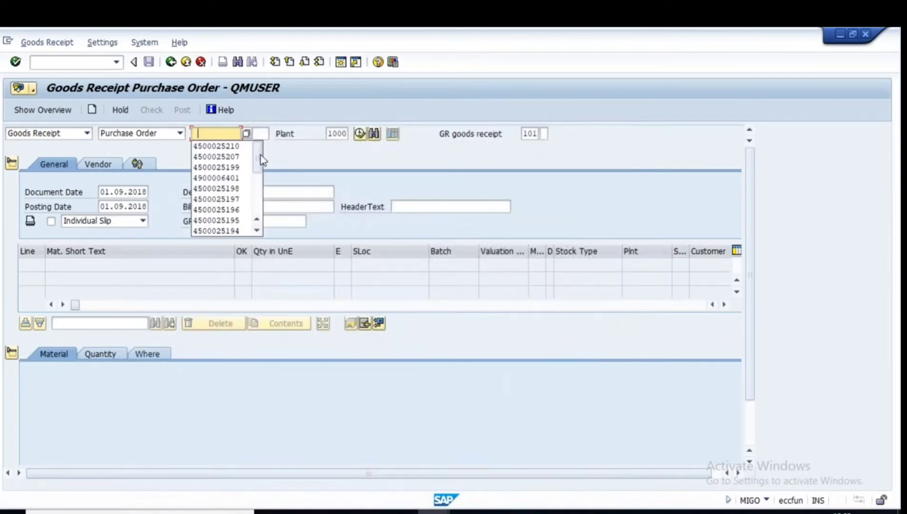
pyautogui.click(218, 148)
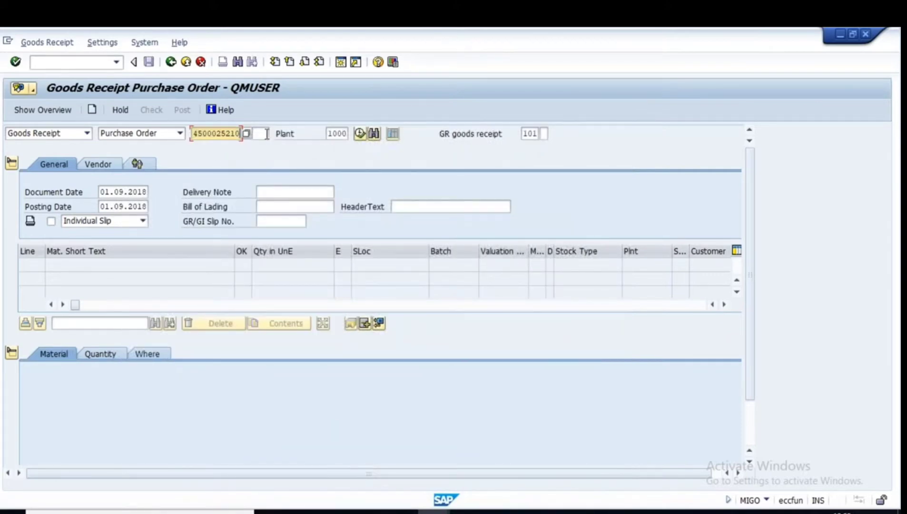
pyautogui.click(340, 62)
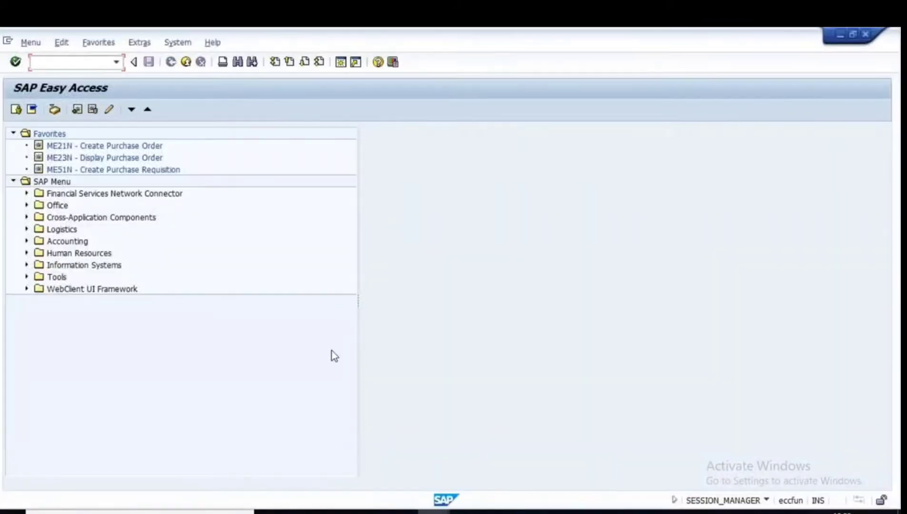
# In MIRO, set transaction type Invoice with invoice date 01.09.2018.
pyautogui.write('miro')
pyautogui.press('Return')
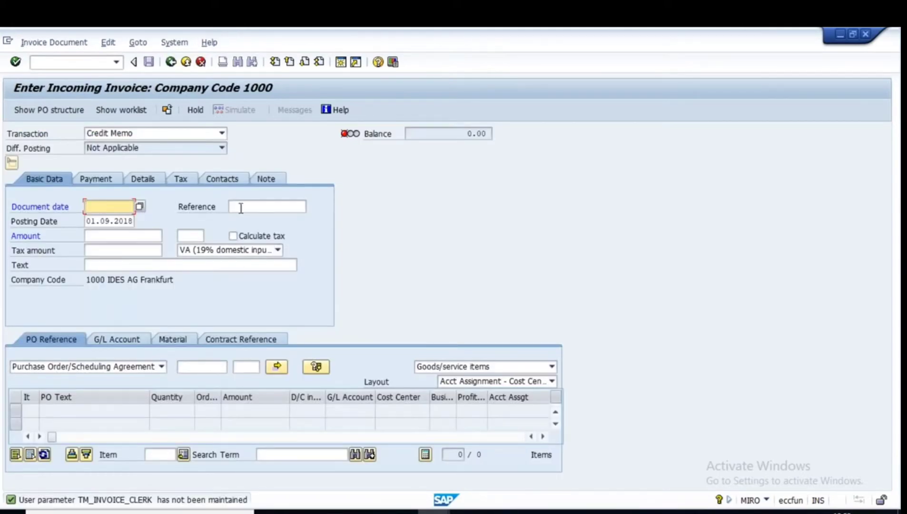
pyautogui.click(222, 133)
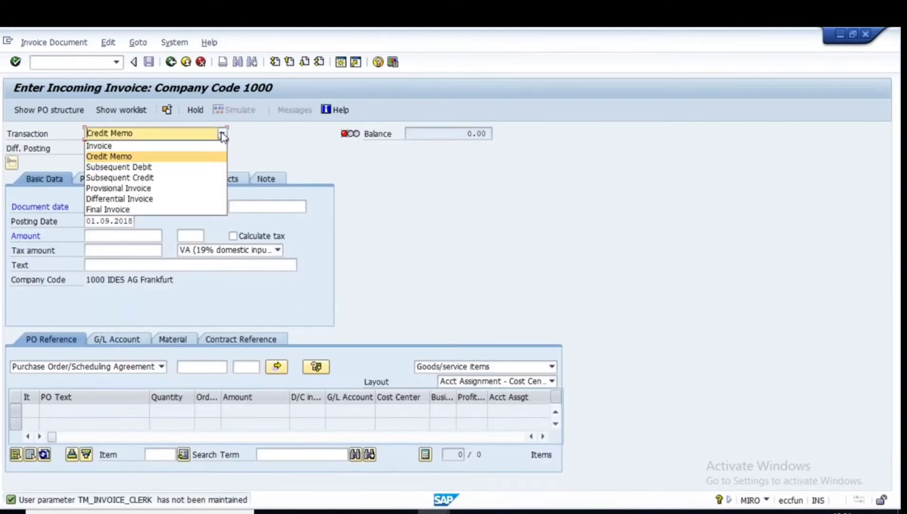
pyautogui.click(103, 144)
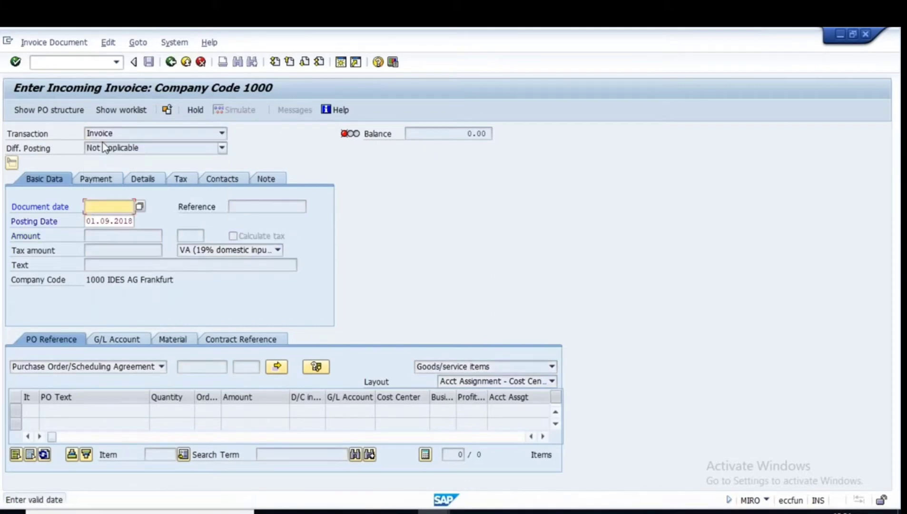
pyautogui.write('01.09')
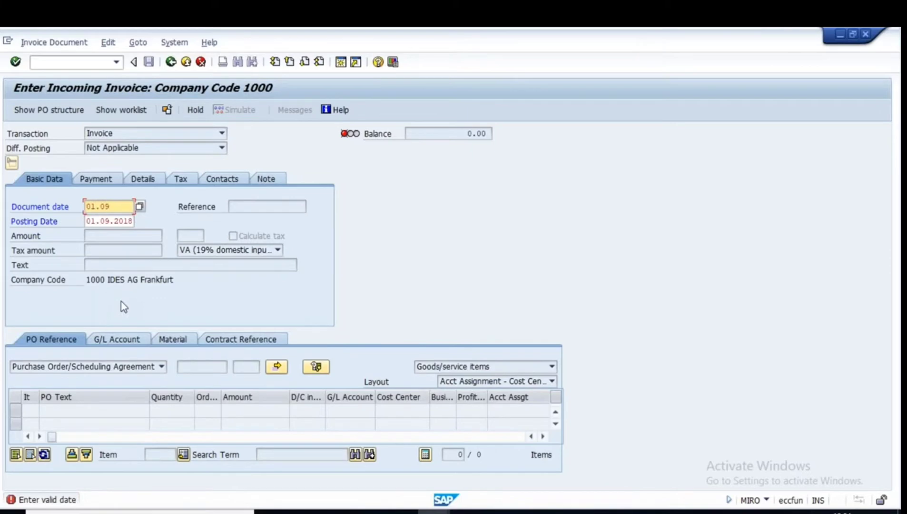
pyautogui.write('.2018')
pyautogui.press('Return')
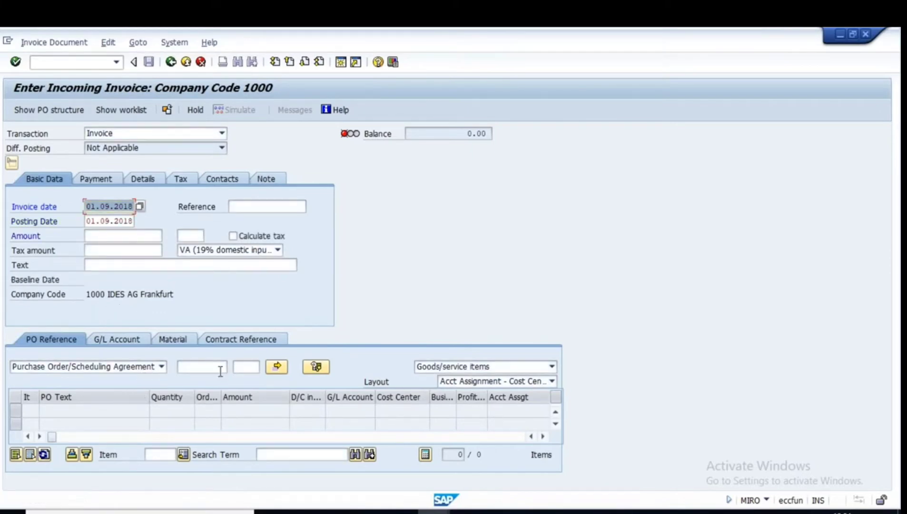
pyautogui.click(194, 369)
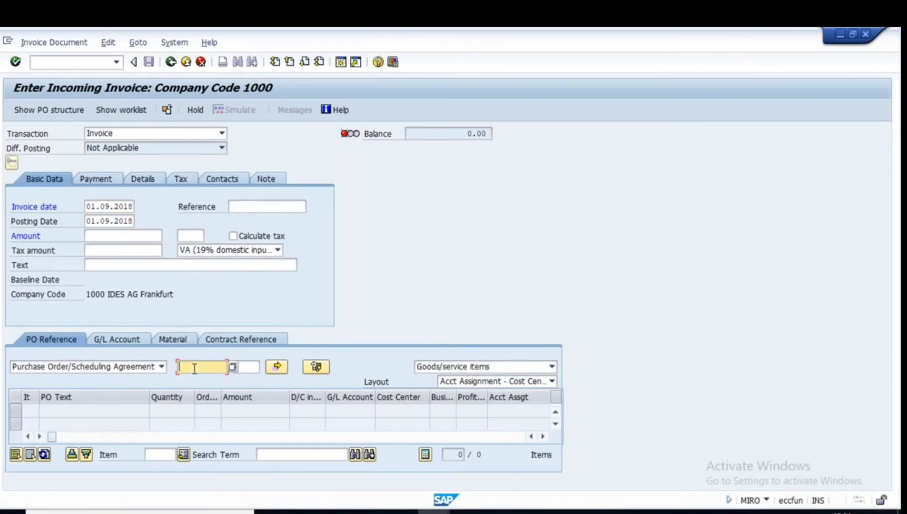
pyautogui.hotkey('ctrl', 'v')
pyautogui.press('Return')
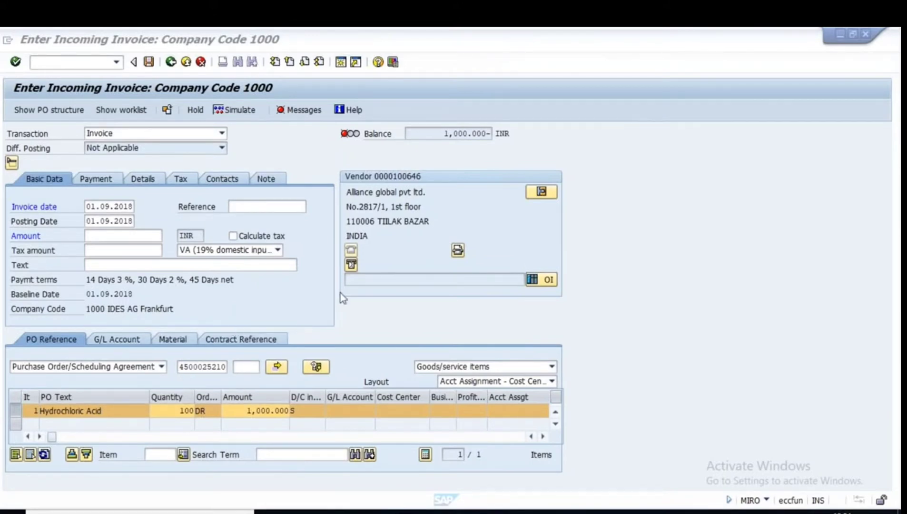
pyautogui.click(444, 133)
pyautogui.moveTo(443, 133); pyautogui.dragTo(491, 135)
pyautogui.hotkey('ctrl', 'c')
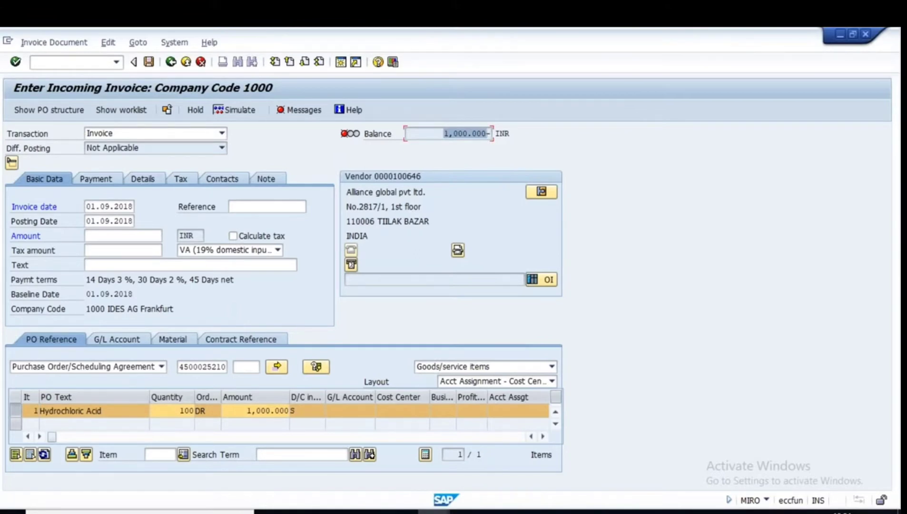
pyautogui.click(130, 234)
pyautogui.hotkey('ctrl', 'v')
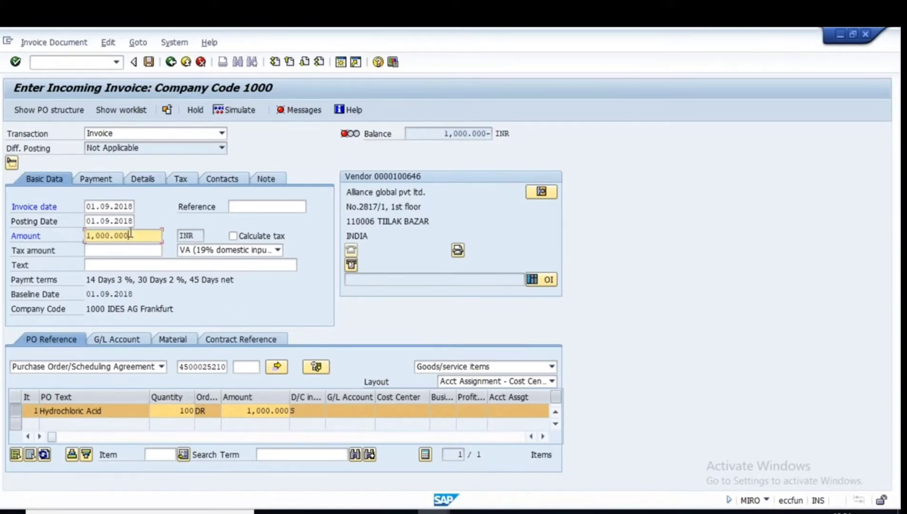
pyautogui.press('Return')
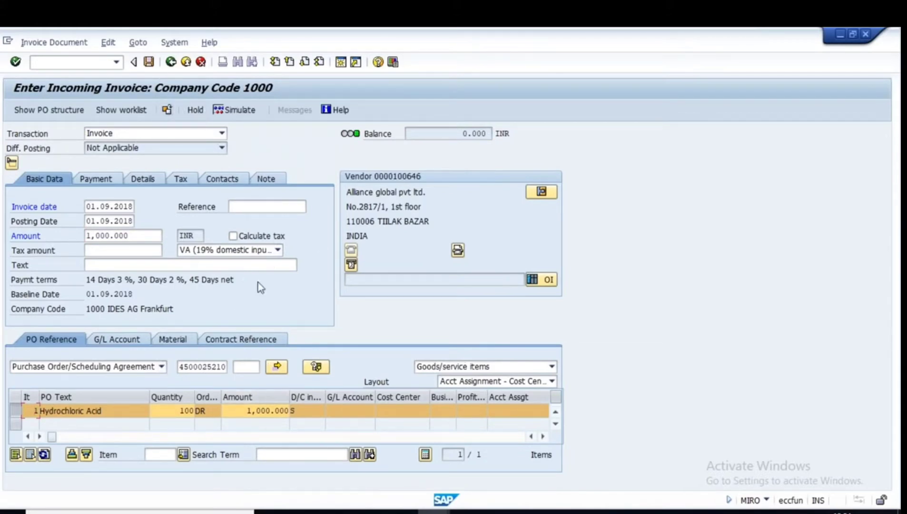
pyautogui.click(149, 62)
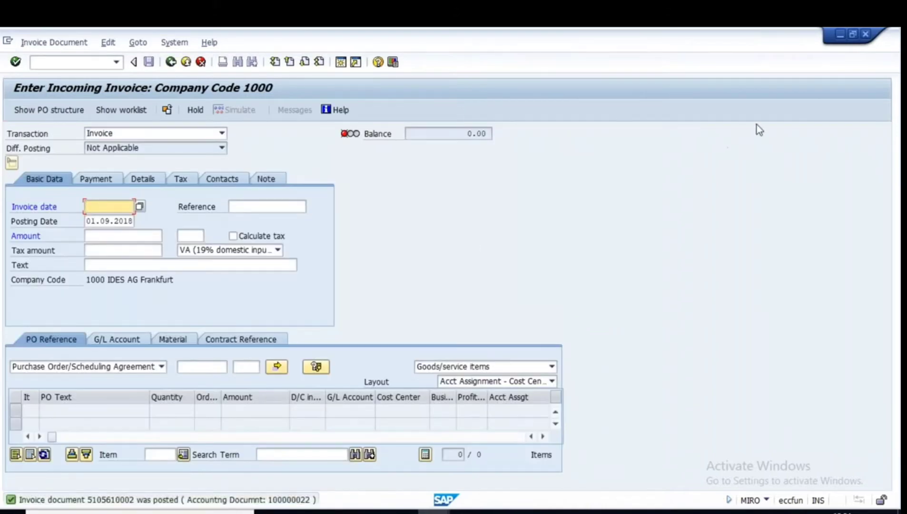
pyautogui.hotkey('alt', 'Tab')
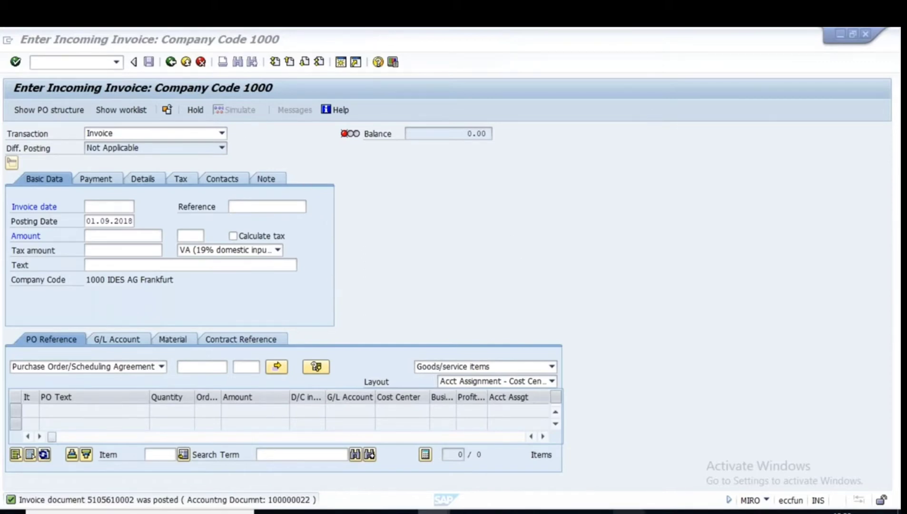
pyautogui.click(629, 512)
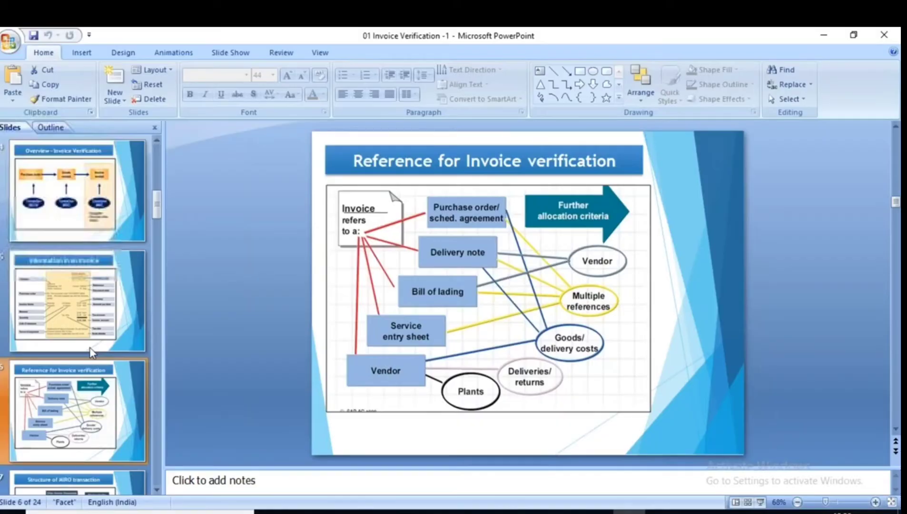
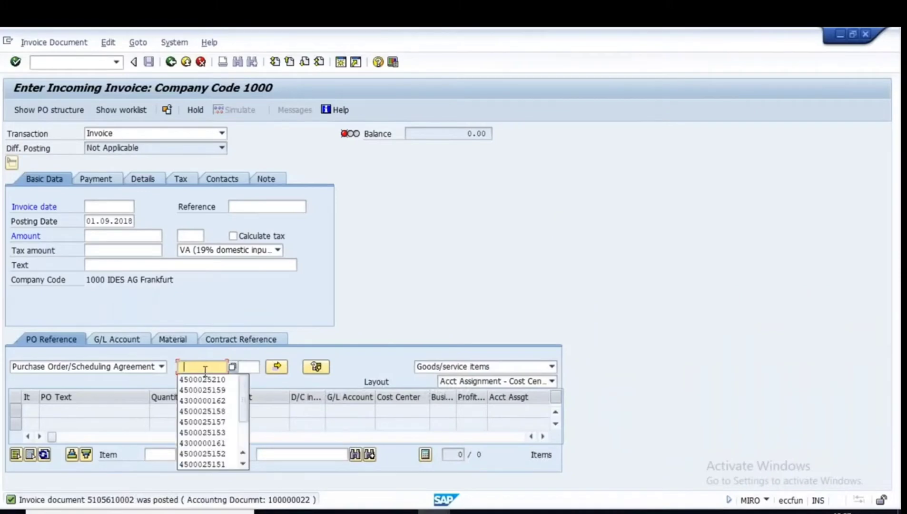
pyautogui.click(202, 379)
pyautogui.moveTo(180, 367); pyautogui.dragTo(239, 366)
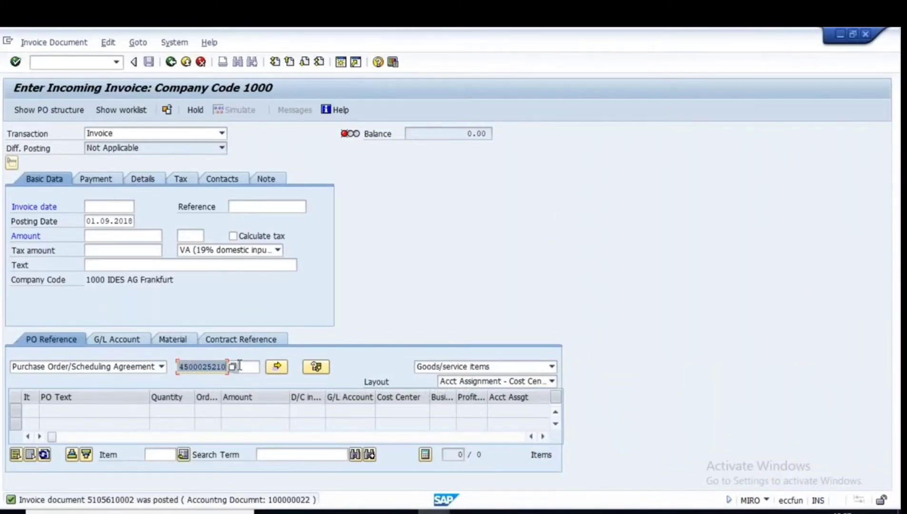
pyautogui.hotkey('ctrl', 'c')
pyautogui.click(78, 63)
pyautogui.write('/')
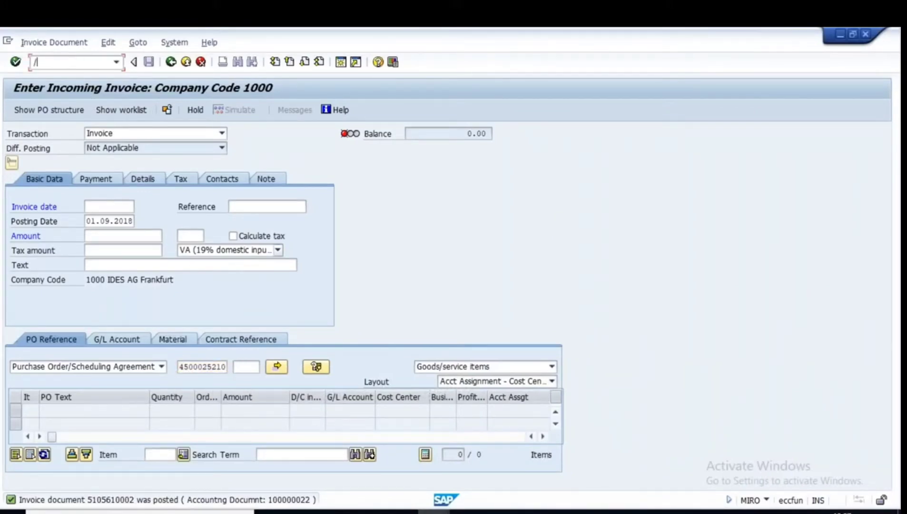
pyautogui.write('nme23n')
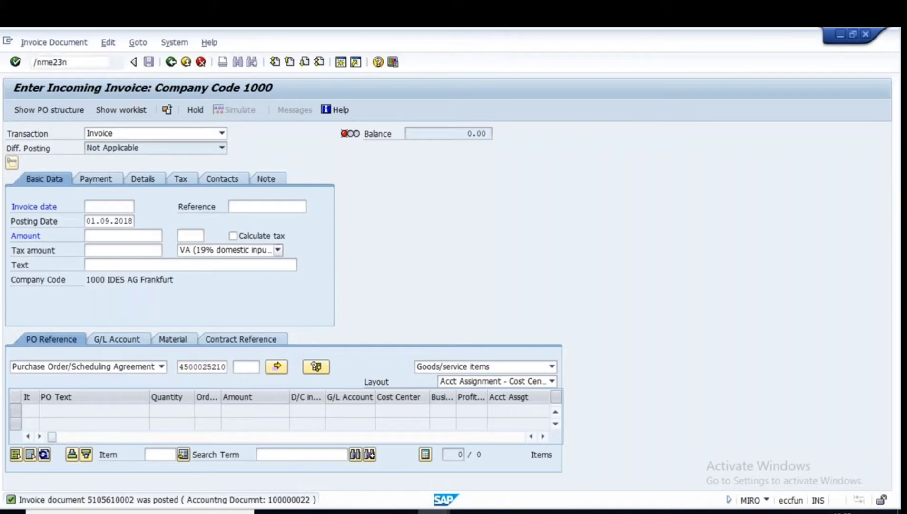
pyautogui.press('Return')
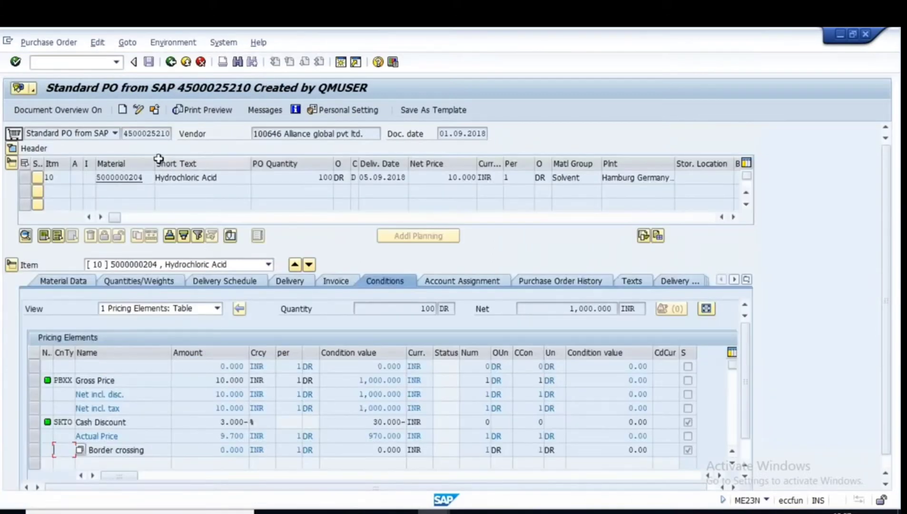
pyautogui.click(155, 110)
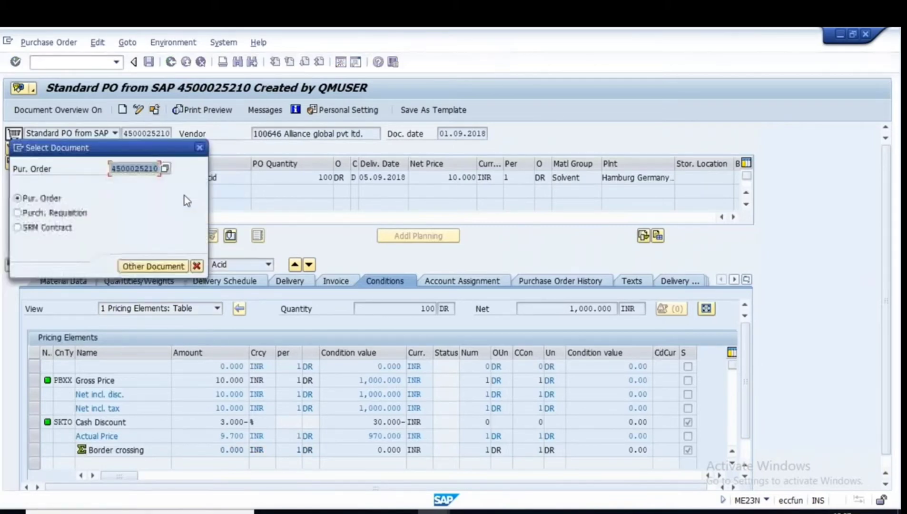
pyautogui.click(160, 267)
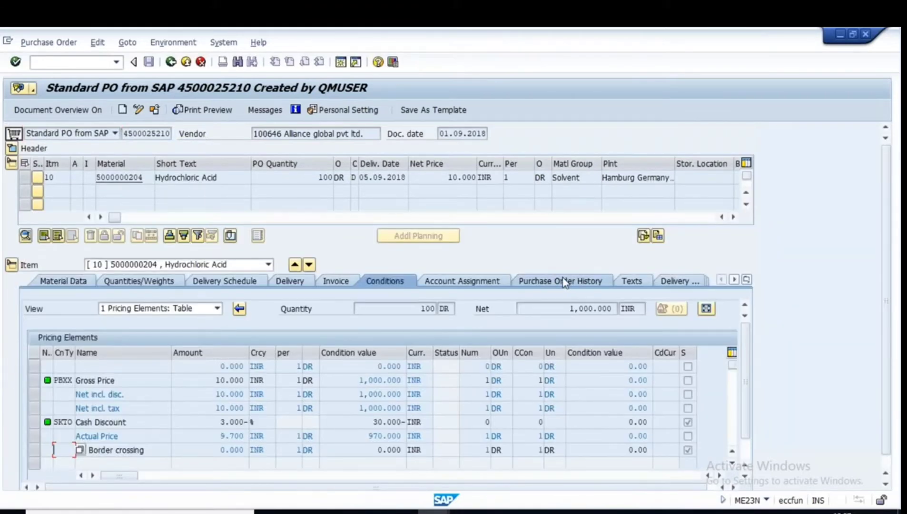
pyautogui.click(558, 281)
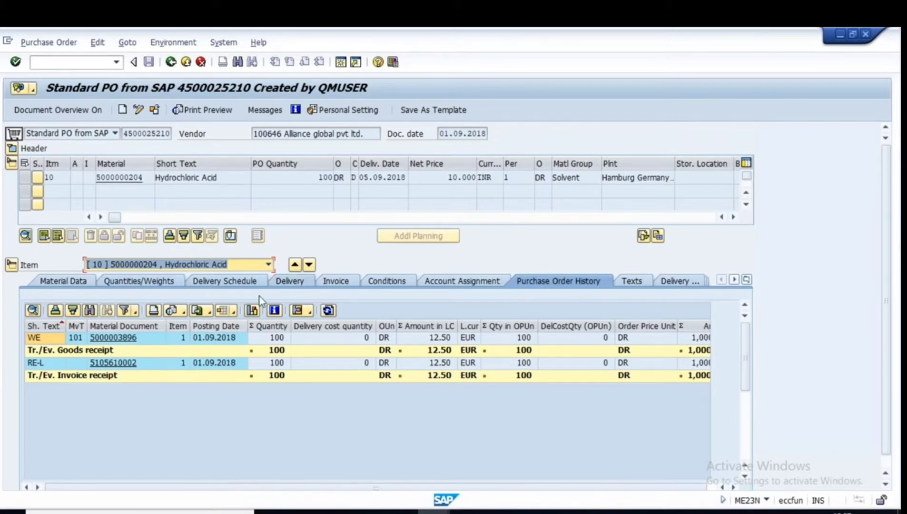
pyautogui.click(628, 512)
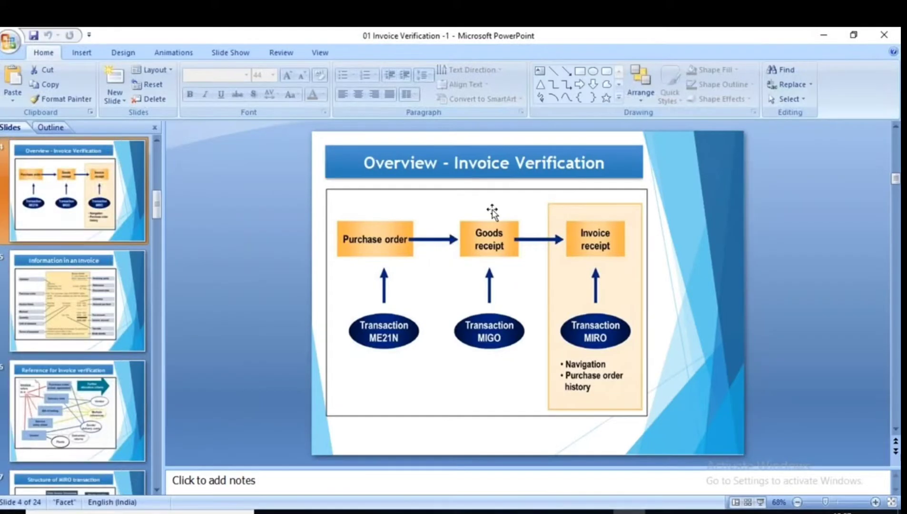
# Go to the Reference for Invoice verification slide and present it full screen.
pyautogui.click(130, 277)
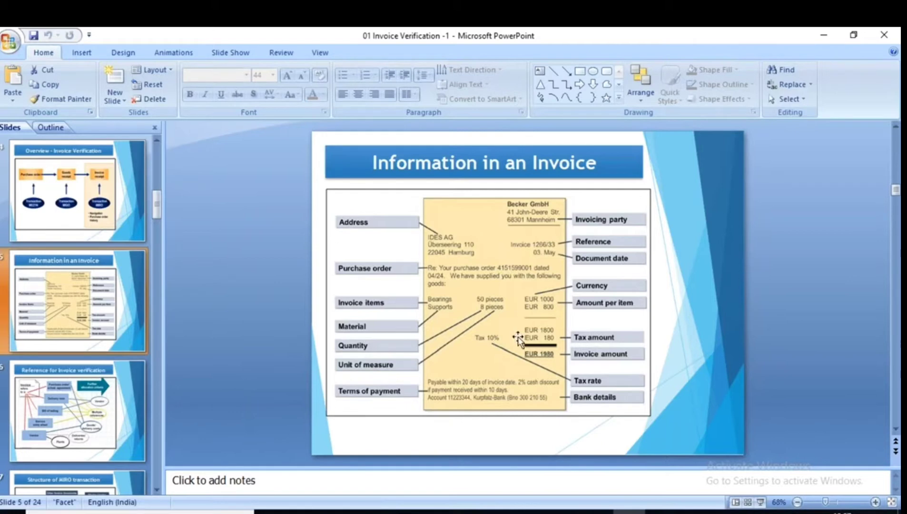
pyautogui.click(91, 406)
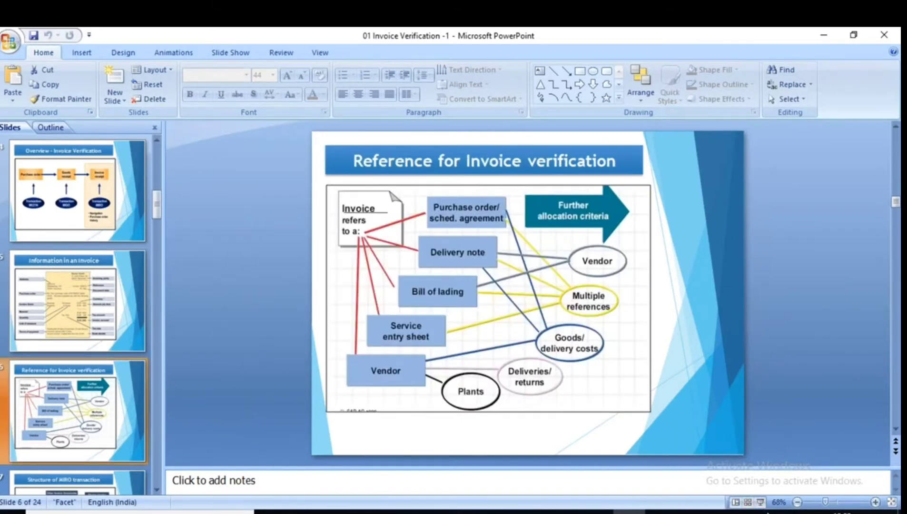
pyautogui.click(760, 502)
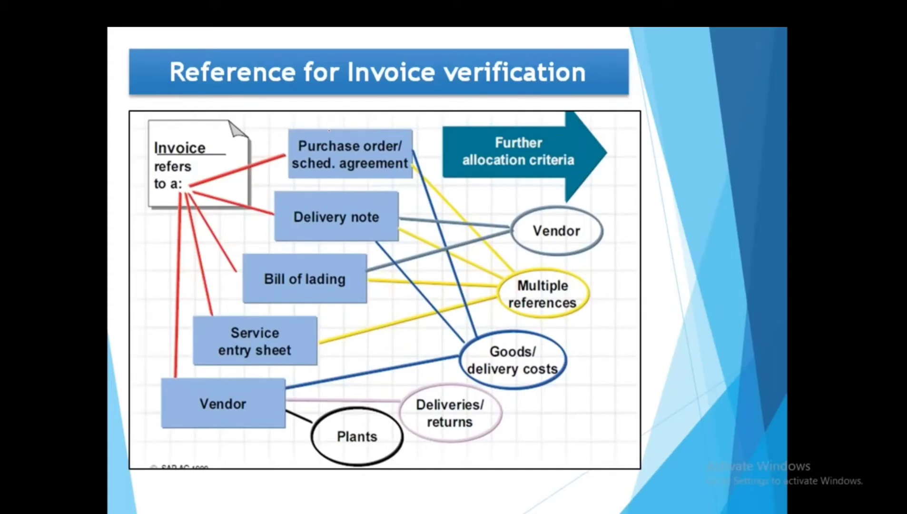
# Circle the PO, delivery note, bill of lading, service entry sheet and vendor boxes in red.
pyautogui.moveTo(329, 130)
pyautogui.mouseDown()
pyautogui.moveTo(291, 134)
pyautogui.moveTo(384, 171)
pyautogui.moveTo(406, 142)
pyautogui.moveTo(289, 124)
pyautogui.mouseUp()
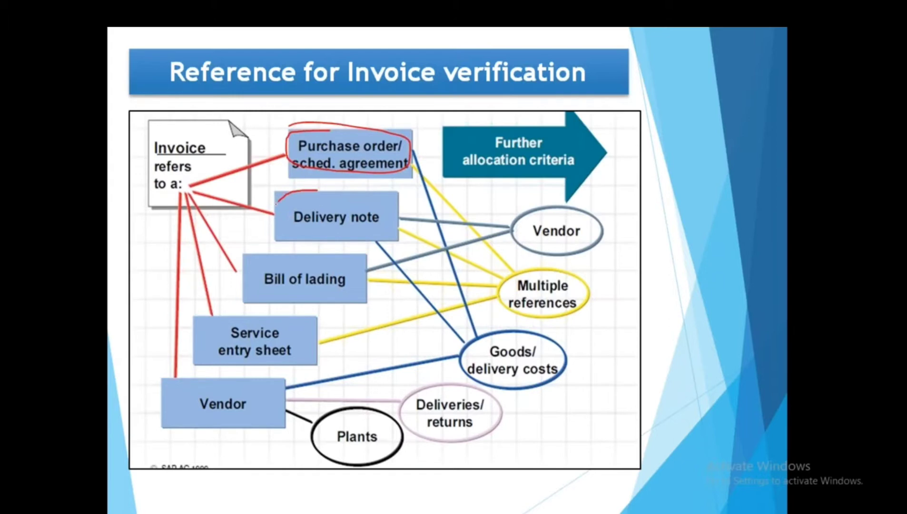
pyautogui.moveTo(278, 203)
pyautogui.mouseDown()
pyautogui.moveTo(401, 231)
pyautogui.moveTo(336, 206)
pyautogui.mouseUp()
pyautogui.moveTo(291, 256)
pyautogui.mouseDown()
pyautogui.moveTo(241, 292)
pyautogui.moveTo(367, 290)
pyautogui.moveTo(292, 257)
pyautogui.mouseUp()
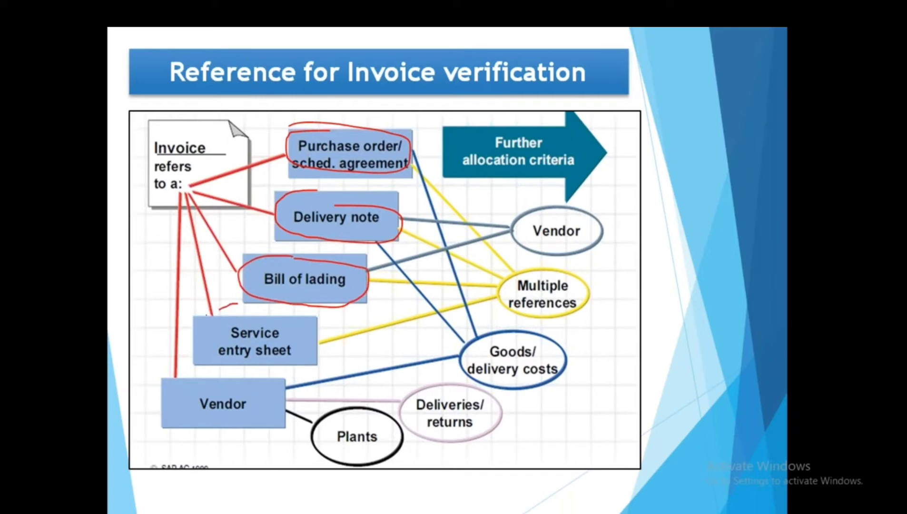
pyautogui.moveTo(206, 315)
pyautogui.mouseDown()
pyautogui.moveTo(295, 369)
pyautogui.moveTo(247, 306)
pyautogui.mouseUp()
pyautogui.moveTo(223, 381)
pyautogui.mouseDown()
pyautogui.moveTo(190, 379)
pyautogui.moveTo(193, 436)
pyautogui.moveTo(305, 383)
pyautogui.moveTo(188, 370)
pyautogui.mouseUp()
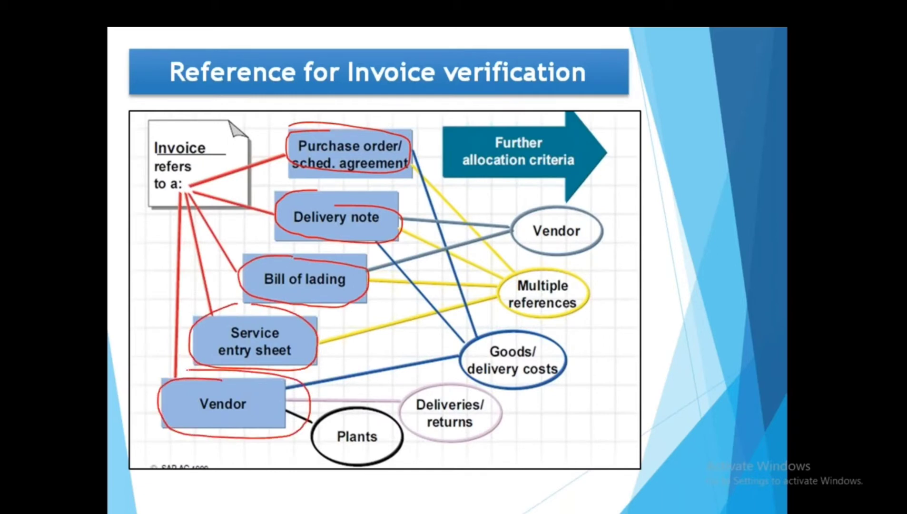
pyautogui.press('Right')
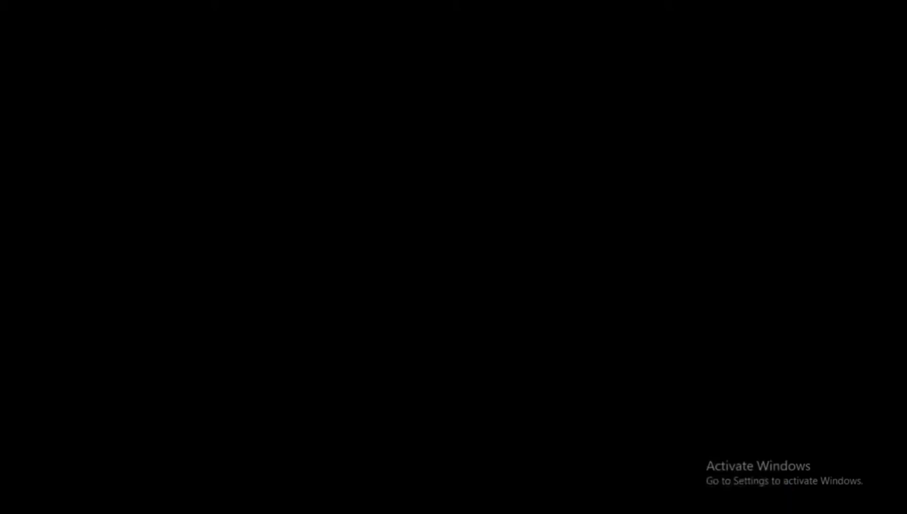
# End the slide show and go from the purchase order back to the SAP main menu.
pyautogui.press('Escape')
pyautogui.moveTo(433, 512)
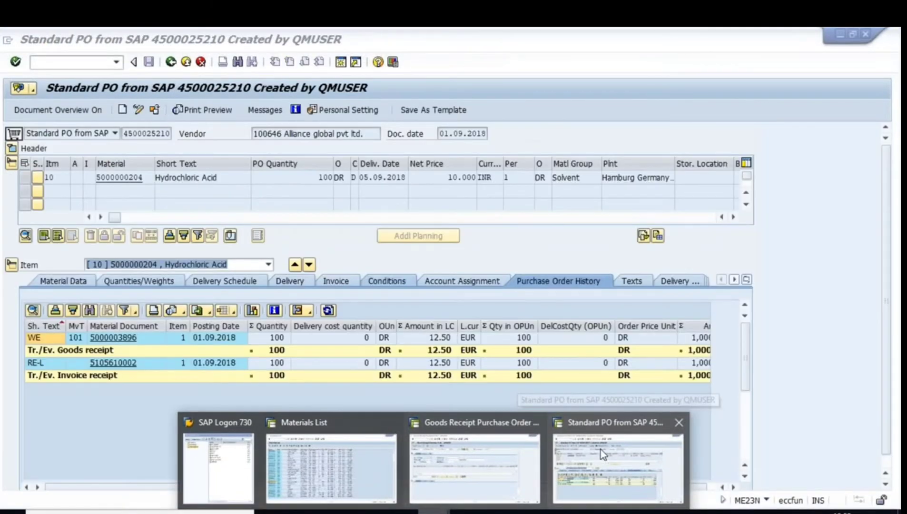
pyautogui.click(601, 449)
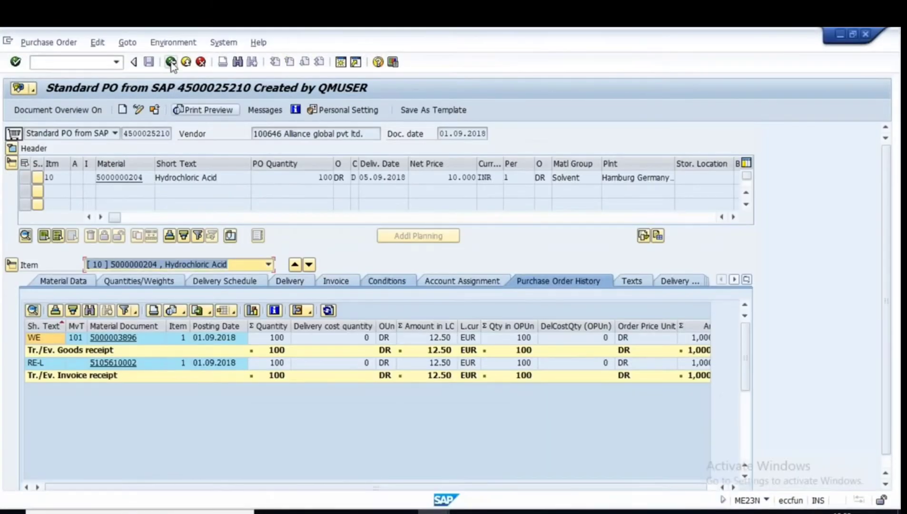
pyautogui.click(170, 62)
# Review MIRO's list of invoice reference types, then return to SAP Easy Access.
pyautogui.write('miro')
pyautogui.press('Return')
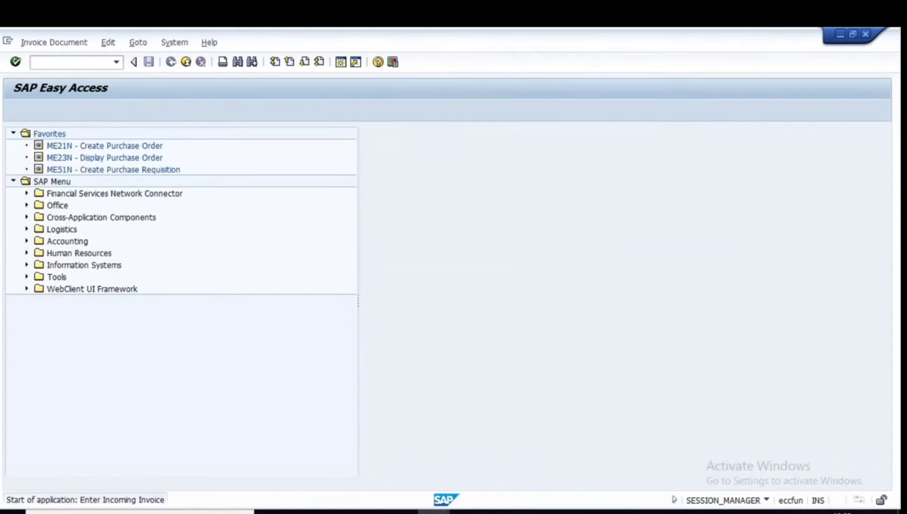
pyautogui.click(163, 367)
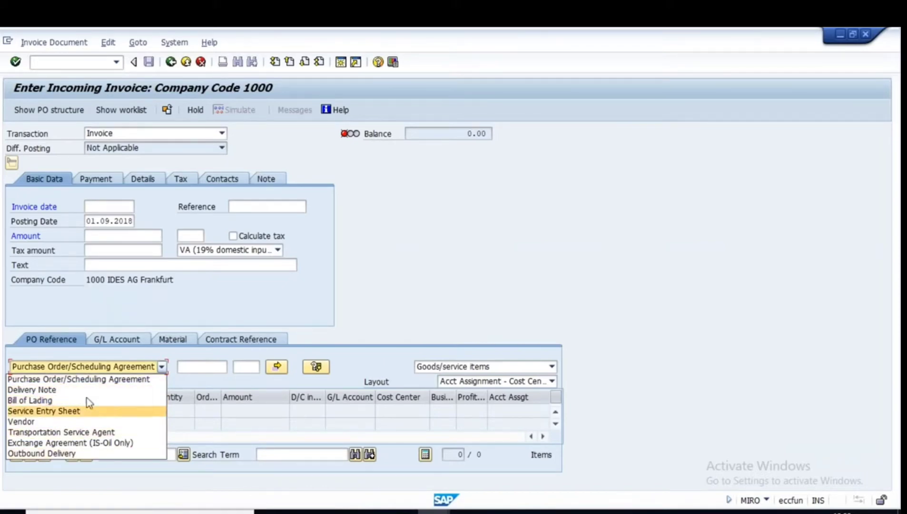
pyautogui.click(346, 284)
pyautogui.click(172, 63)
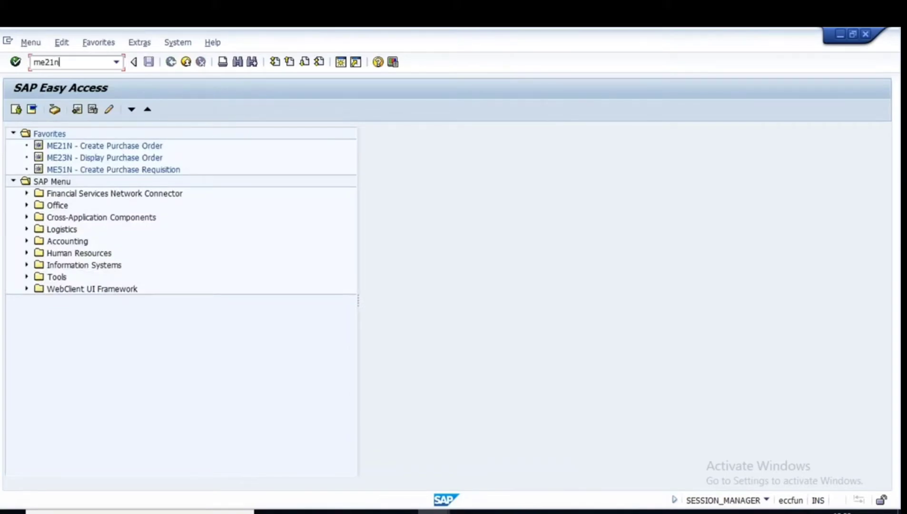
# Start a new purchase order in ME21N for vendor 100645.
pyautogui.press('Return')
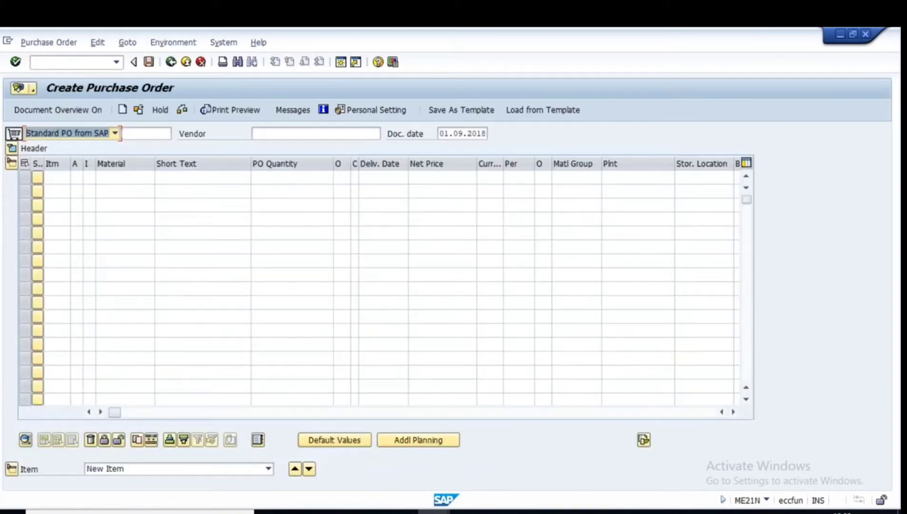
pyautogui.click(275, 134)
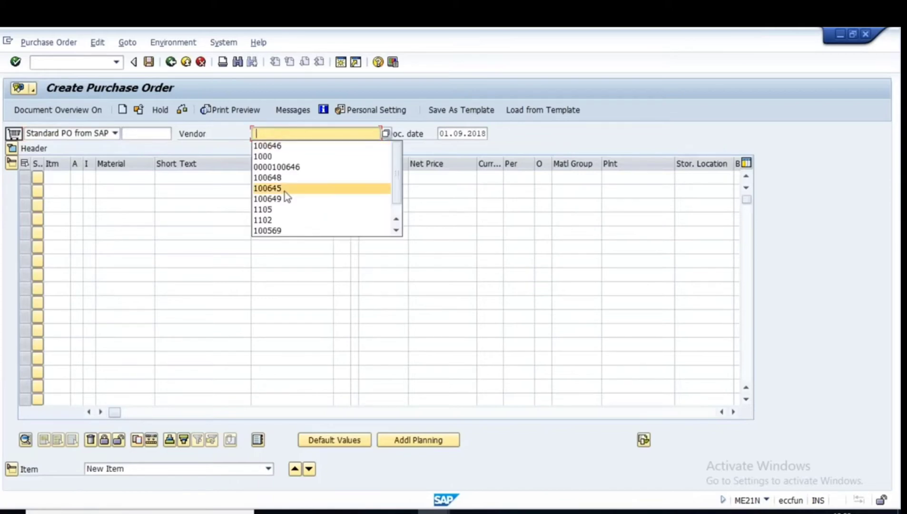
pyautogui.click(274, 188)
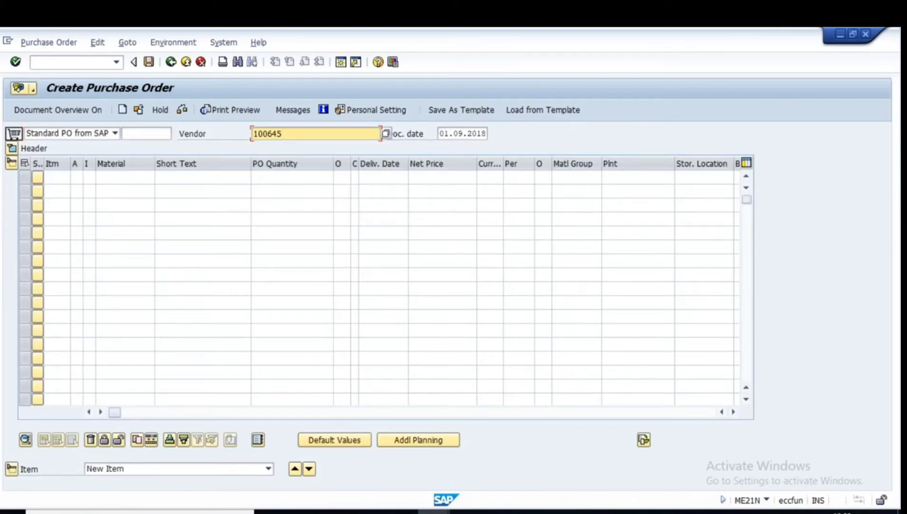
pyautogui.press('Return')
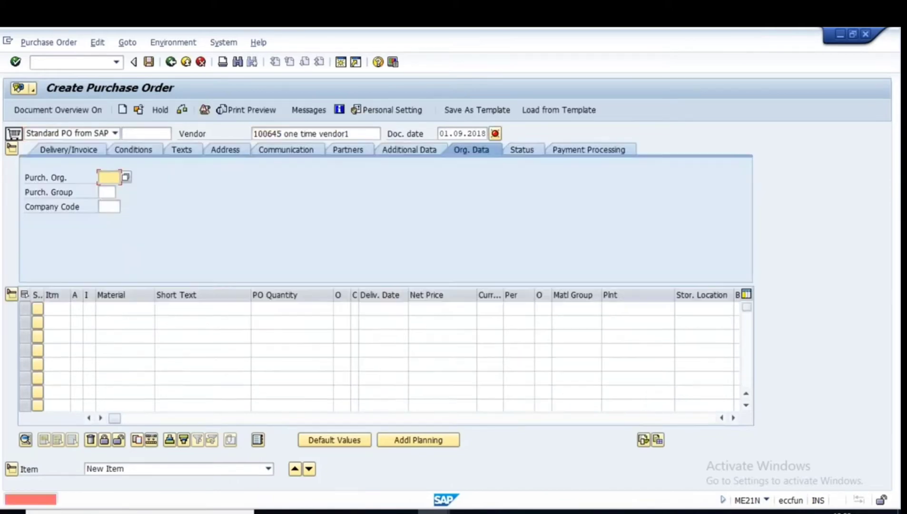
# Set purchasing organization 1000, purchasing group 100 and company code 1000.
pyautogui.press('space')
pyautogui.click(110, 192)
pyautogui.press('space')
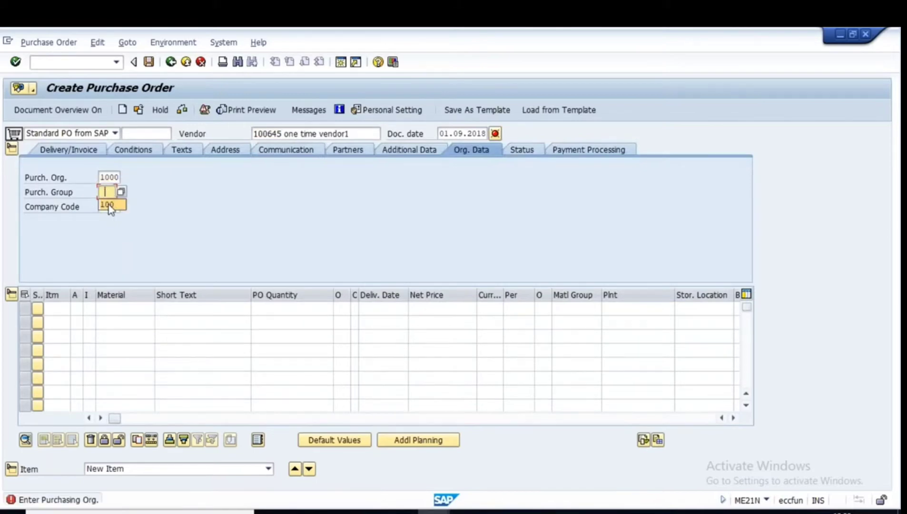
pyautogui.click(110, 207)
pyautogui.press('space')
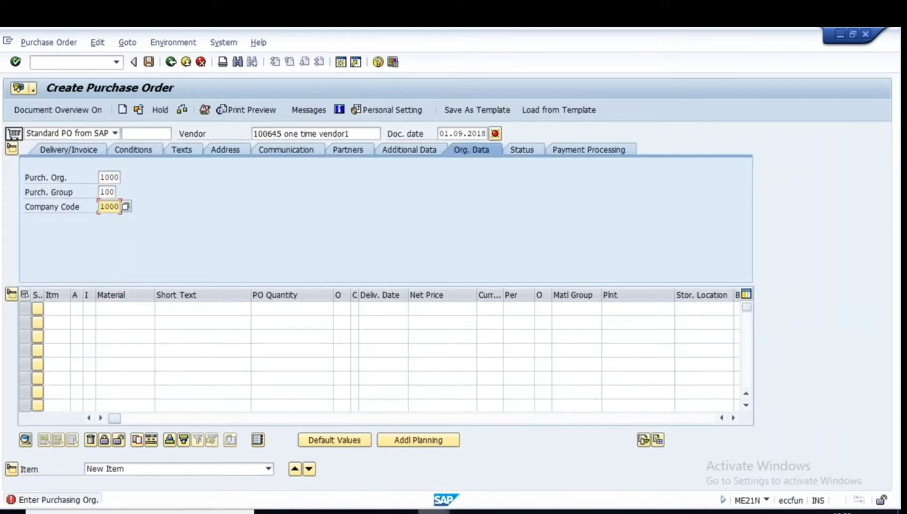
pyautogui.moveTo(435, 498)
pyautogui.click(337, 441)
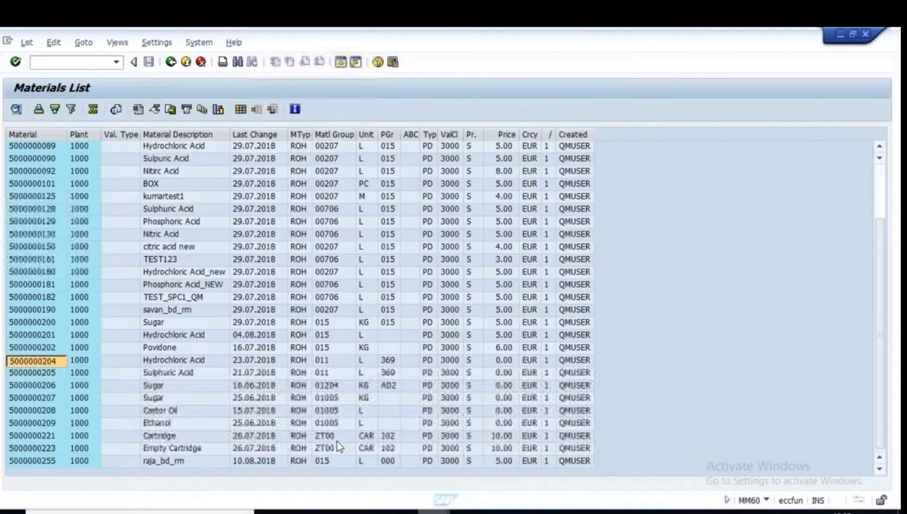
pyautogui.click(41, 374)
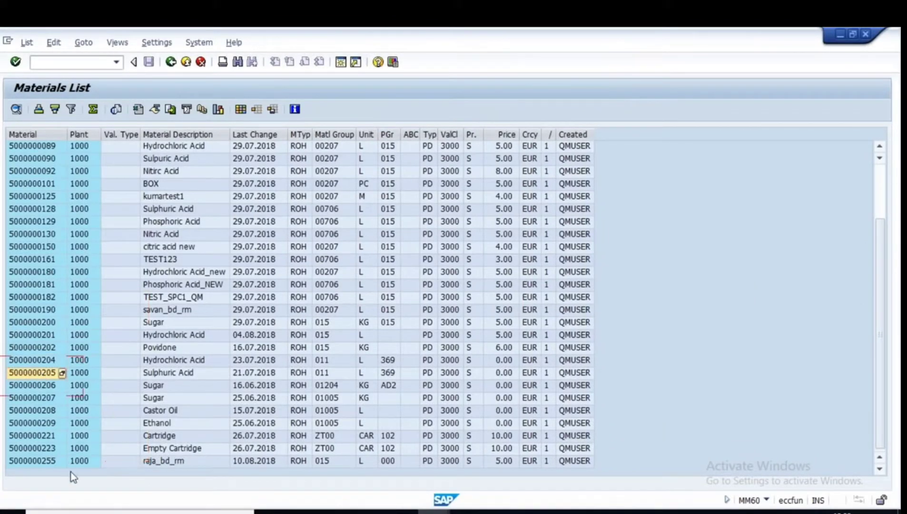
pyautogui.click(44, 437)
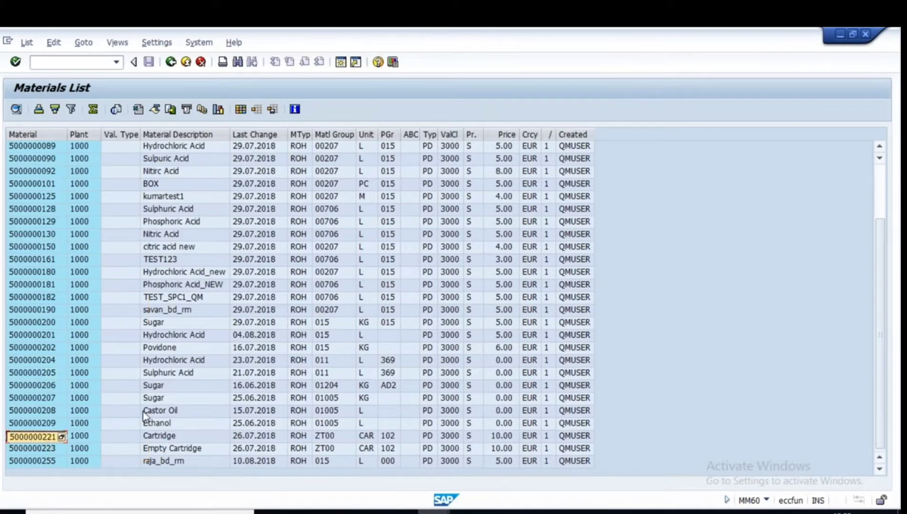
pyautogui.hotkey('alt', 'Tab')
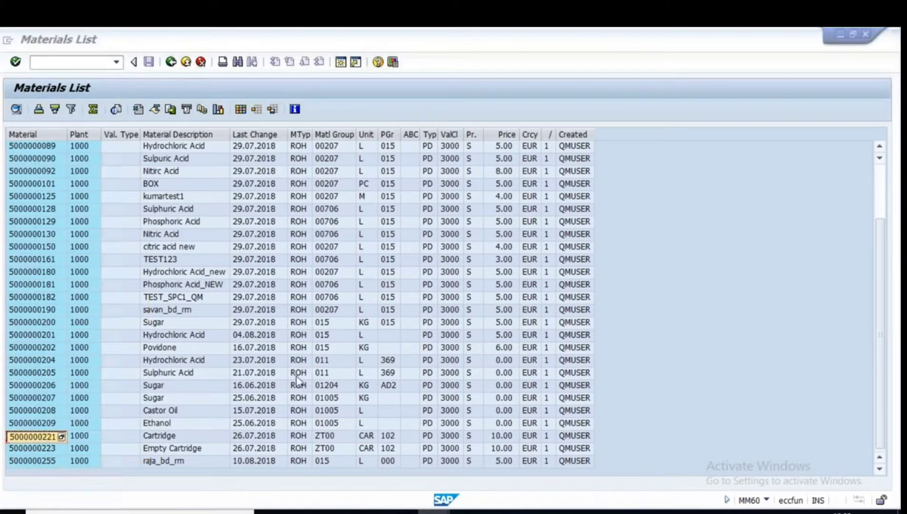
pyautogui.hotkey('alt', 'Tab')
pyautogui.click(138, 308)
pyautogui.hotkey('ctrl', 'v')
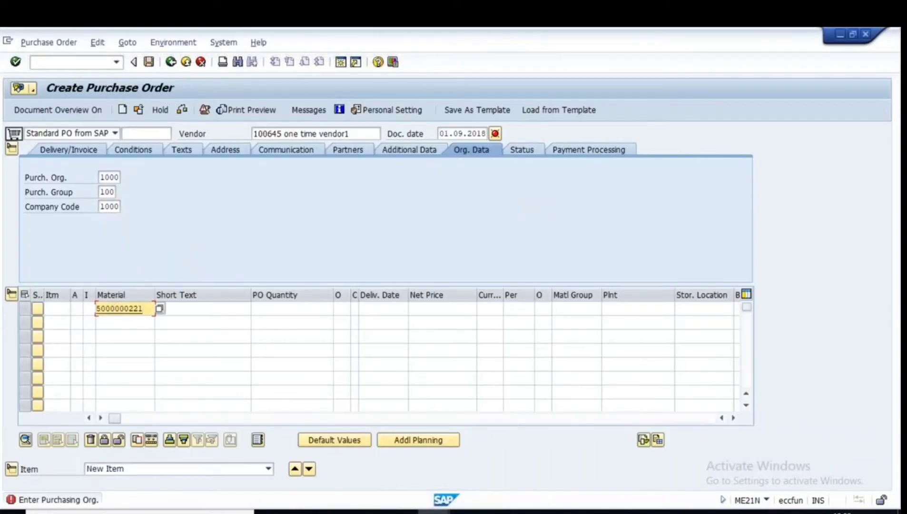
pyautogui.click(284, 309)
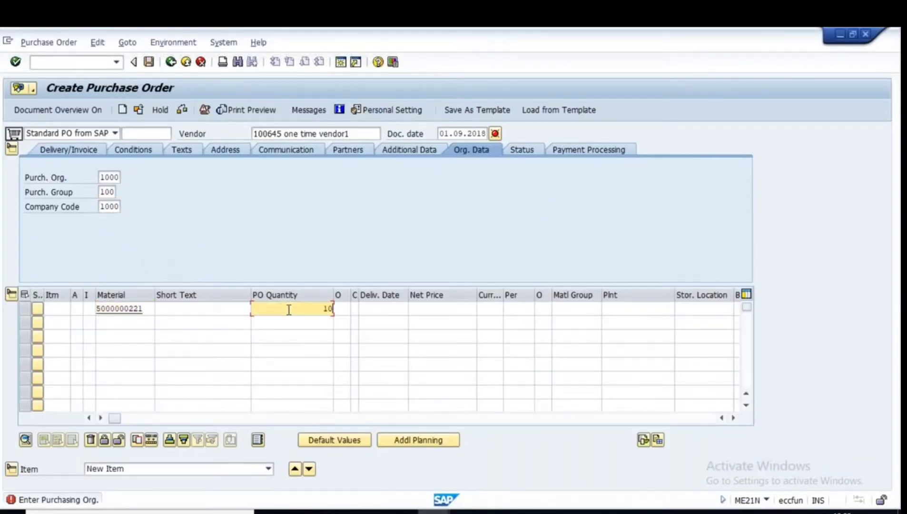
pyautogui.click(614, 309)
pyautogui.click(614, 321)
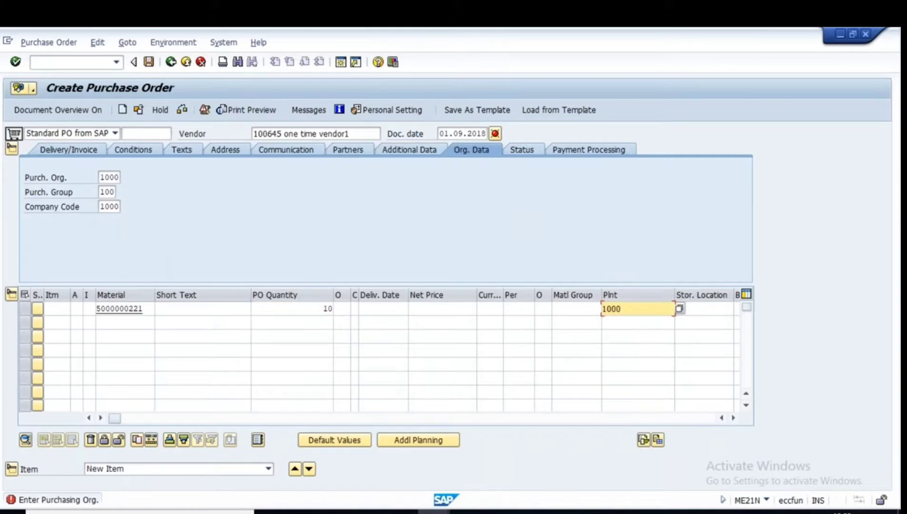
pyautogui.press('Return')
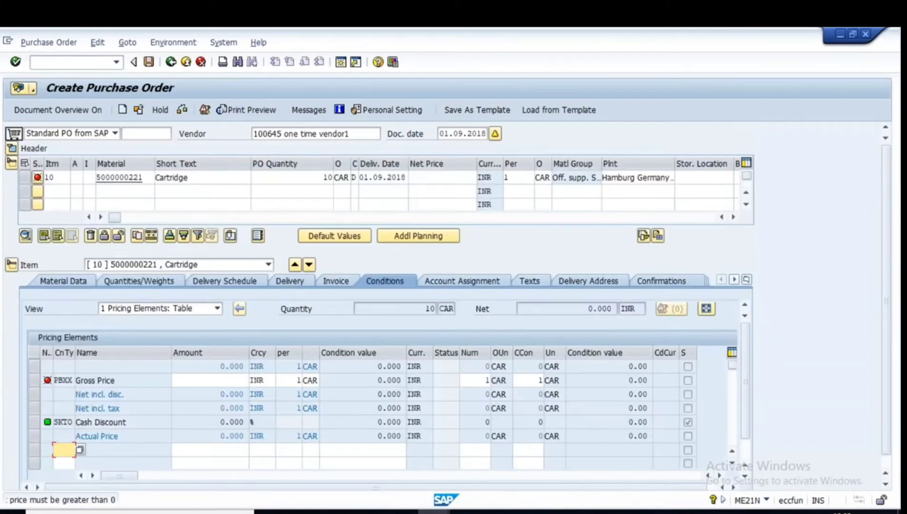
pyautogui.click(434, 180)
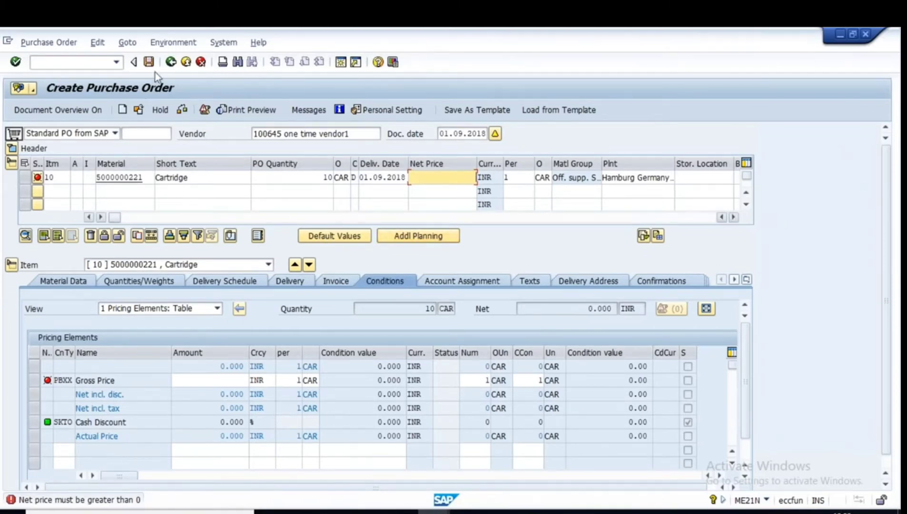
pyautogui.click(172, 63)
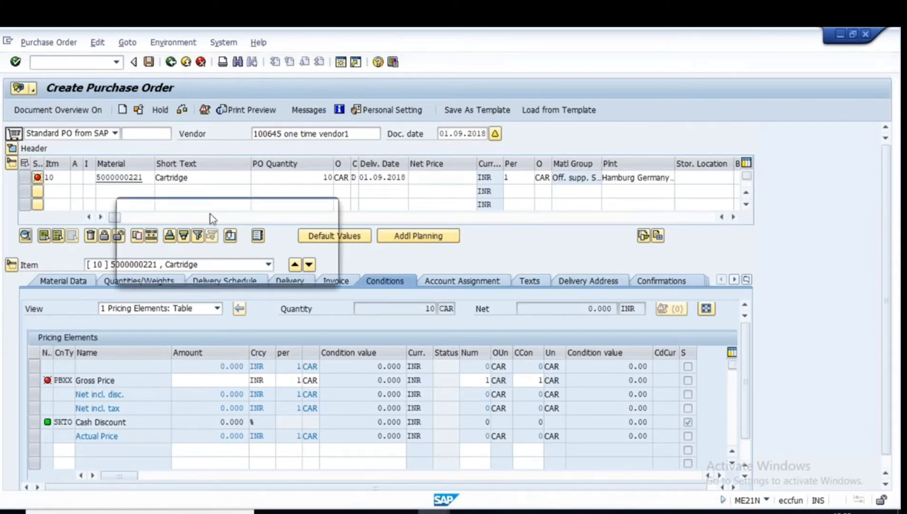
pyautogui.click(229, 271)
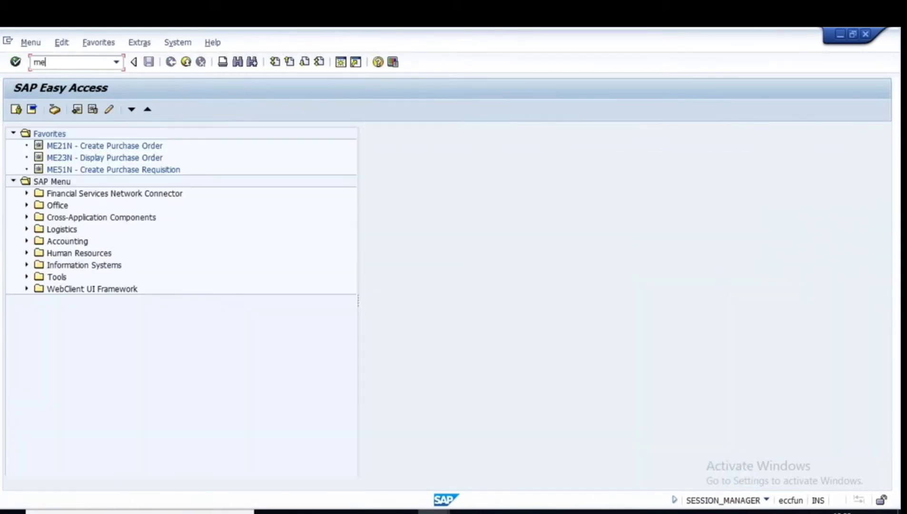
# Start a new purchase order, correcting the vendor to Plus Chemicals Pvt.Ltd.
pyautogui.press('Return')
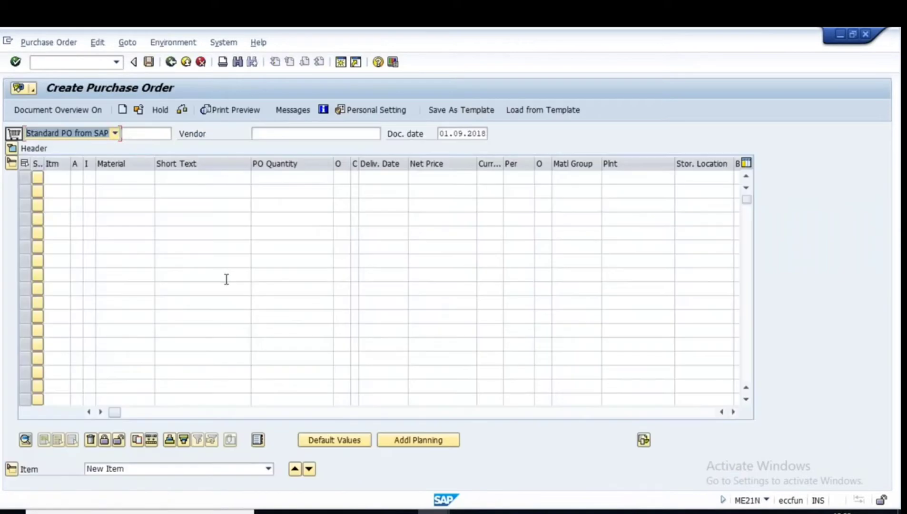
pyautogui.click(255, 134)
pyautogui.click(279, 134)
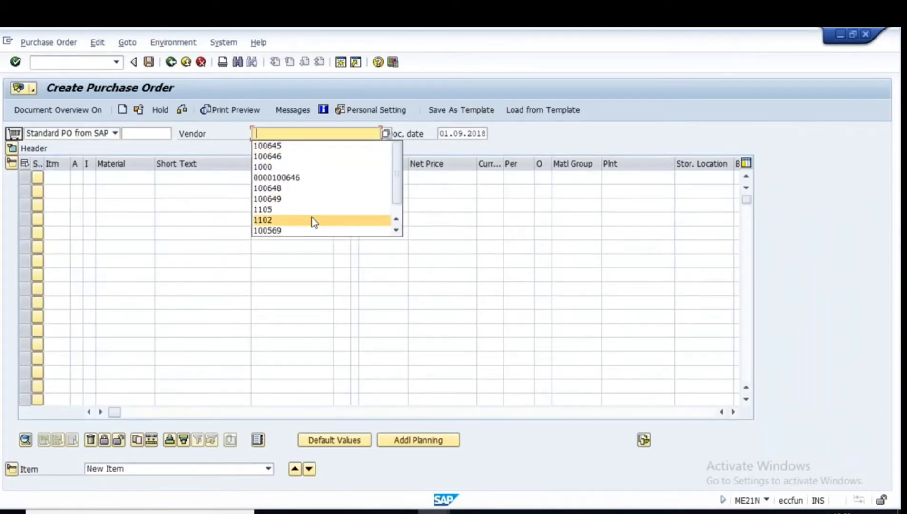
pyautogui.click(282, 188)
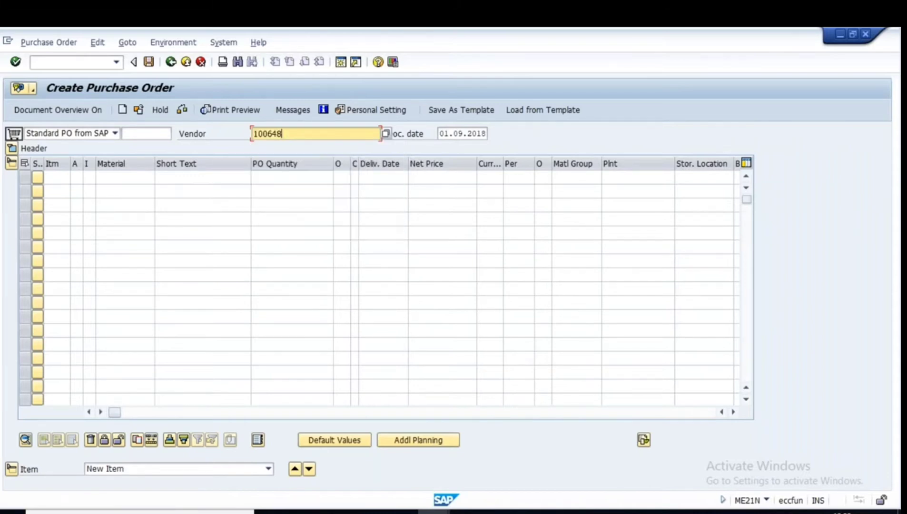
pyautogui.press('Return')
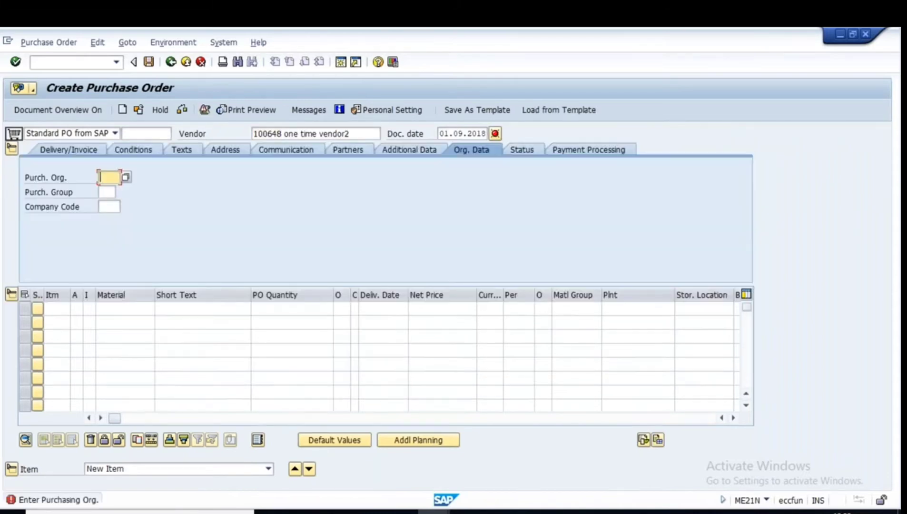
pyautogui.moveTo(355, 133); pyautogui.dragTo(239, 136)
pyautogui.press('BackSpace')
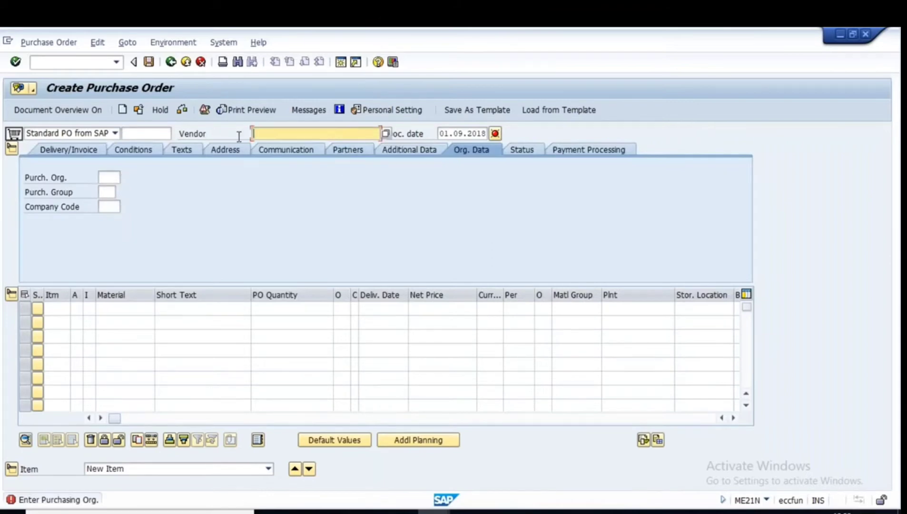
pyautogui.click(285, 196)
pyautogui.press('Return')
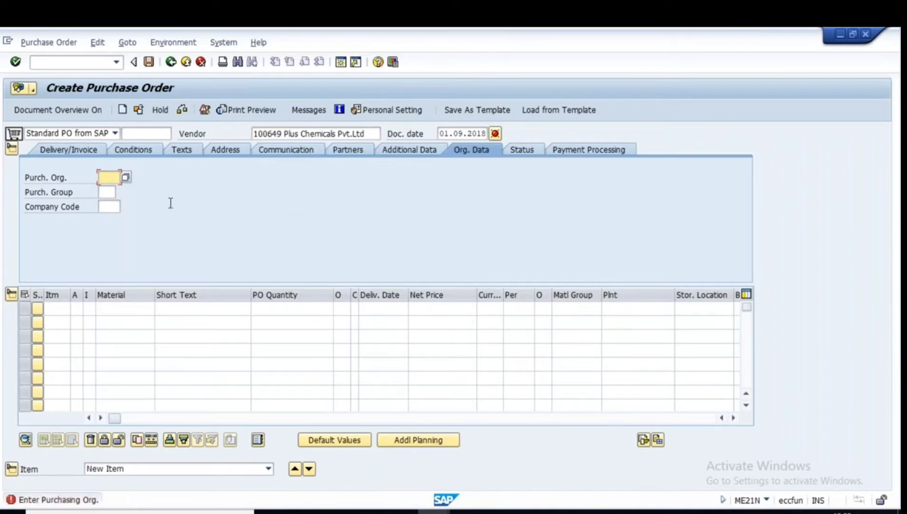
# Set purchasing organisation 1000, purchasing group 100 and company code 1000.
pyautogui.click(109, 177)
pyautogui.click(105, 191)
pyautogui.click(107, 192)
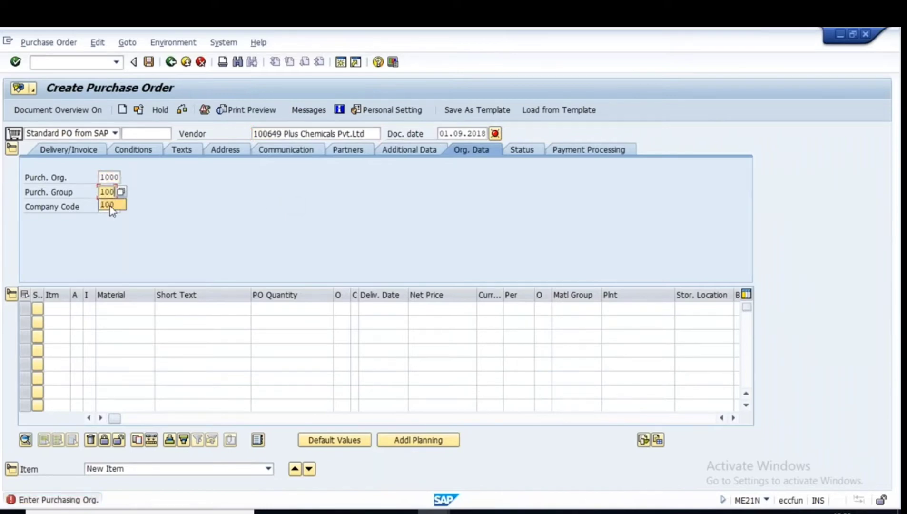
pyautogui.click(111, 204)
pyautogui.click(114, 211)
pyautogui.click(113, 220)
pyautogui.click(112, 311)
pyautogui.press('space')
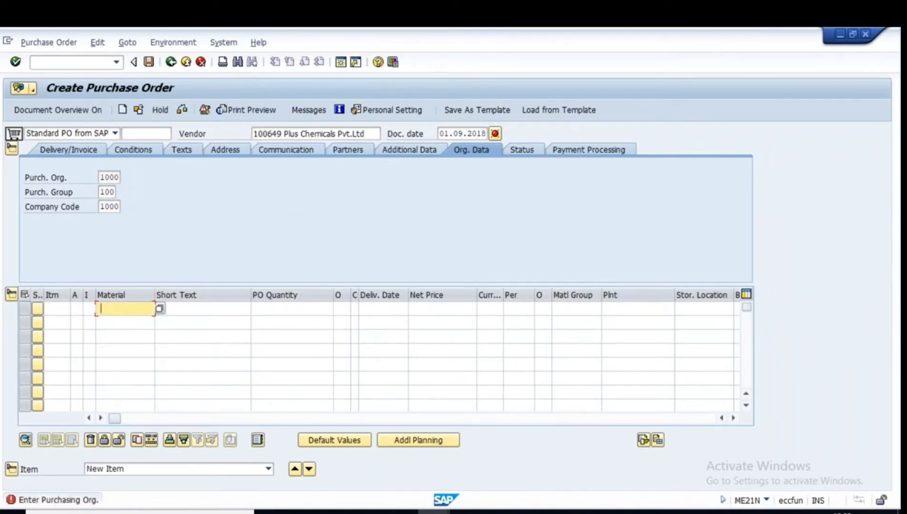
pyautogui.click(117, 322)
pyautogui.click(295, 308)
pyautogui.click(314, 321)
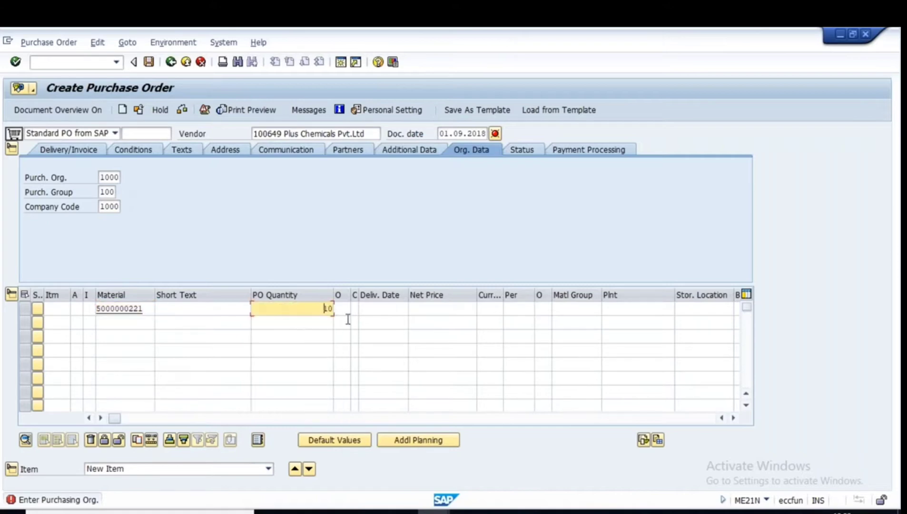
pyautogui.click(618, 311)
pyautogui.click(611, 320)
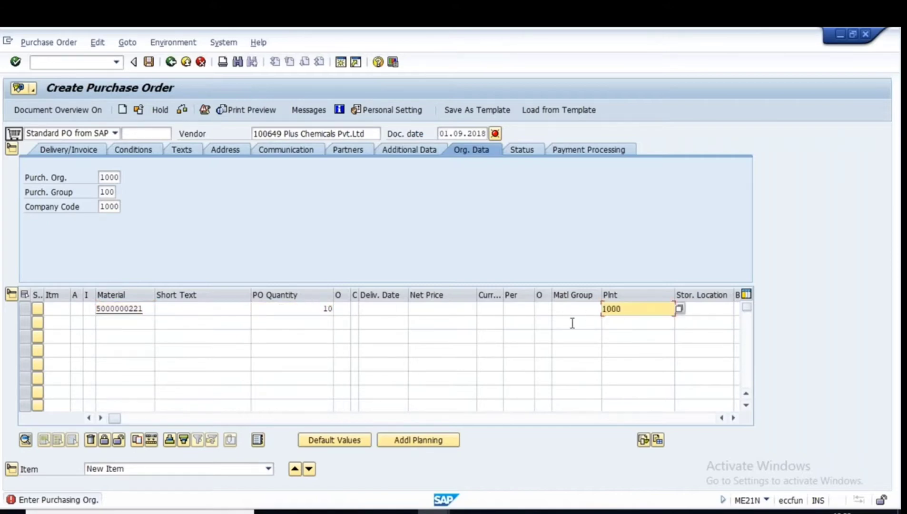
pyautogui.press('Return')
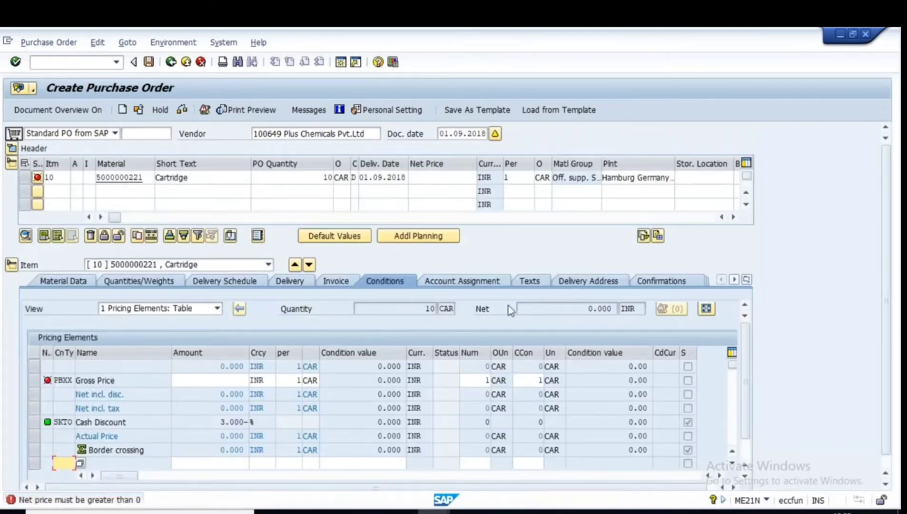
# Price the Cartridge item at 10 INR, check the purchase order and save it.
pyautogui.click(441, 178)
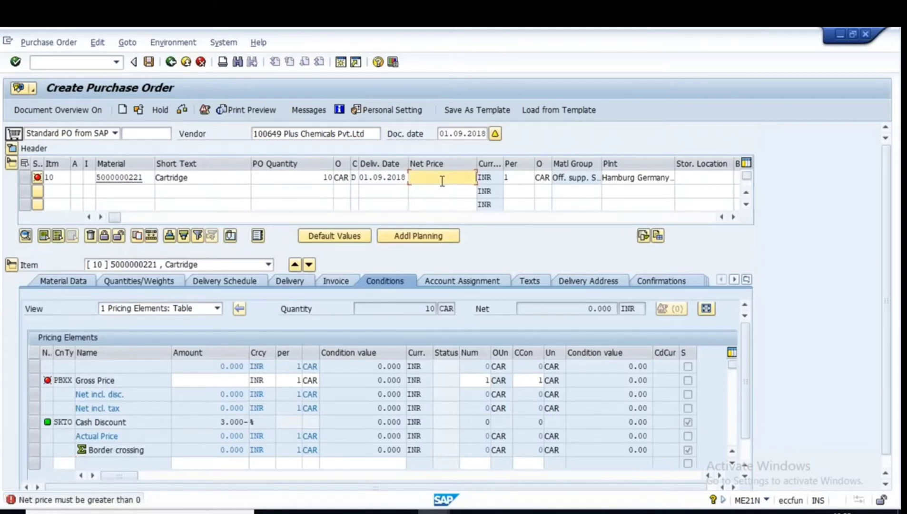
pyautogui.write('10')
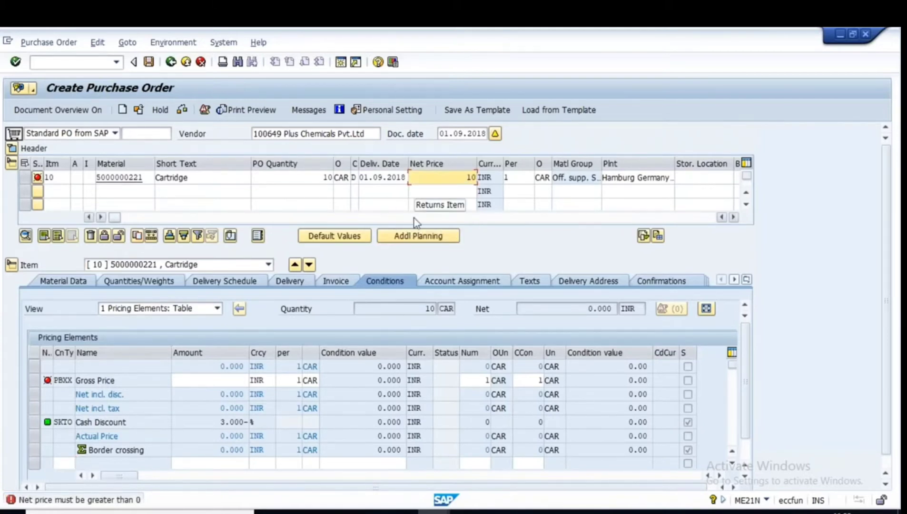
pyautogui.press('Return')
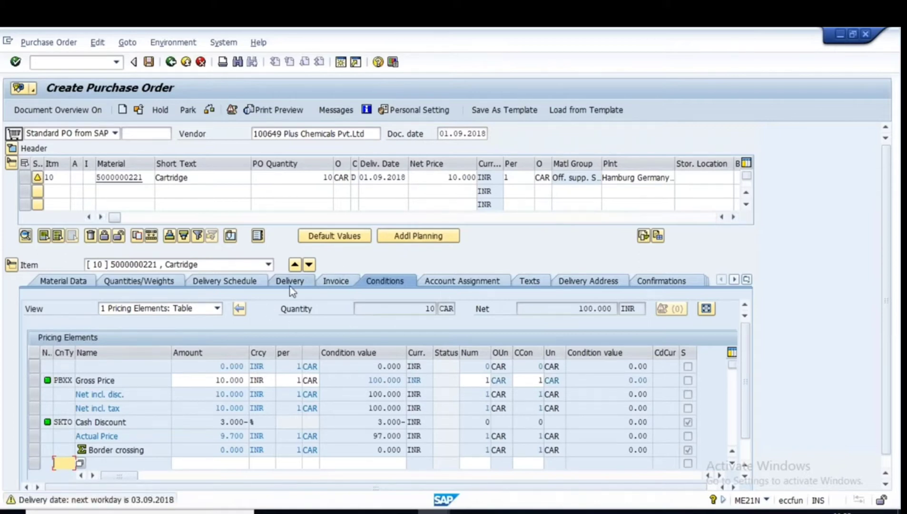
pyautogui.click(209, 111)
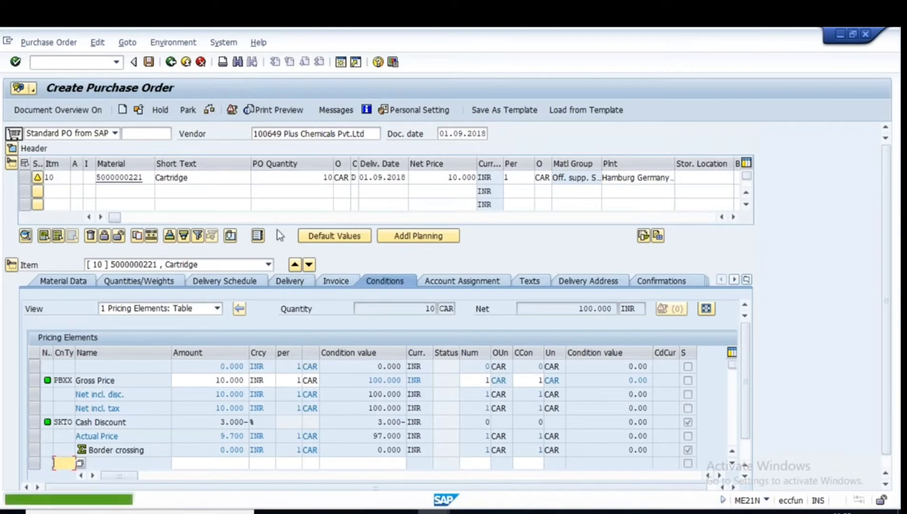
pyautogui.click(149, 62)
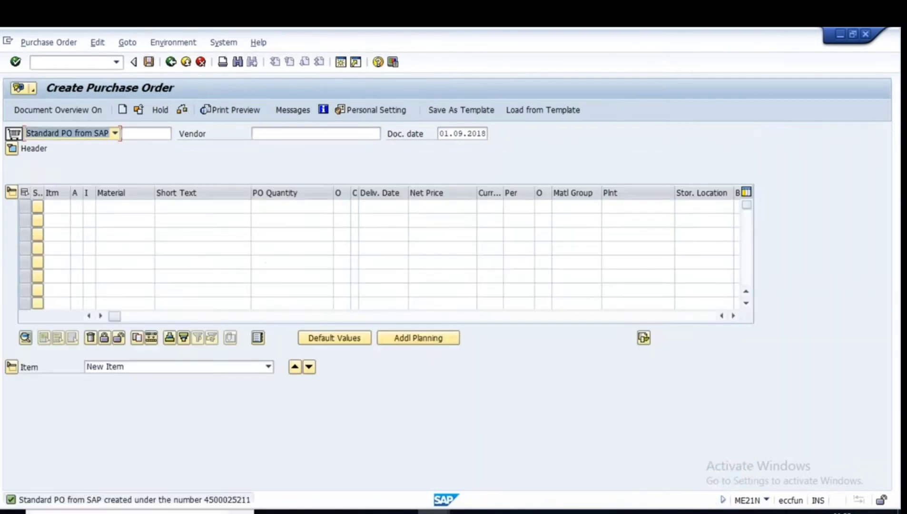
pyautogui.click(223, 500)
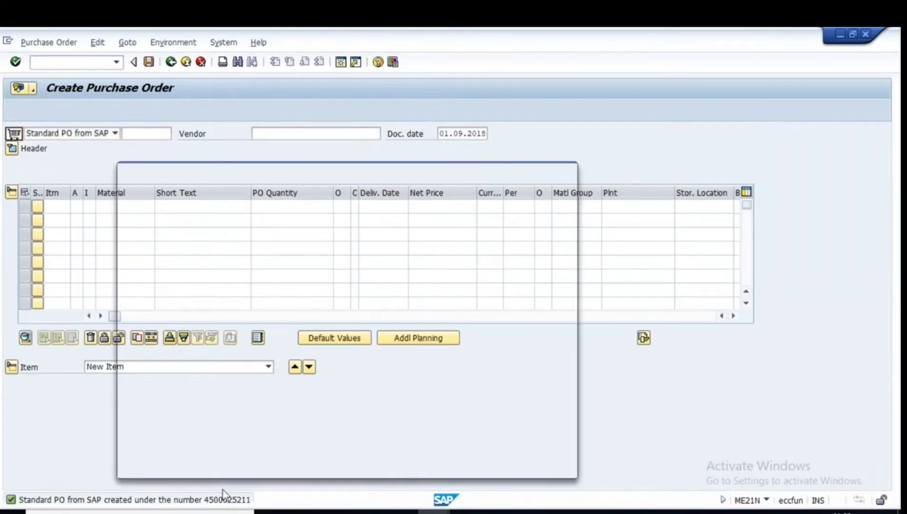
pyautogui.moveTo(414, 216); pyautogui.dragTo(494, 217)
pyautogui.hotkey('ctrl', 'c')
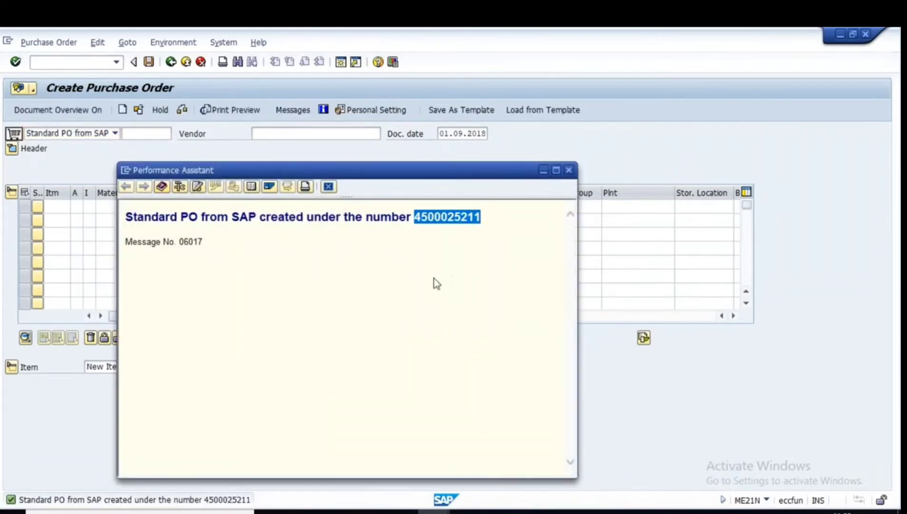
pyautogui.click(13, 512)
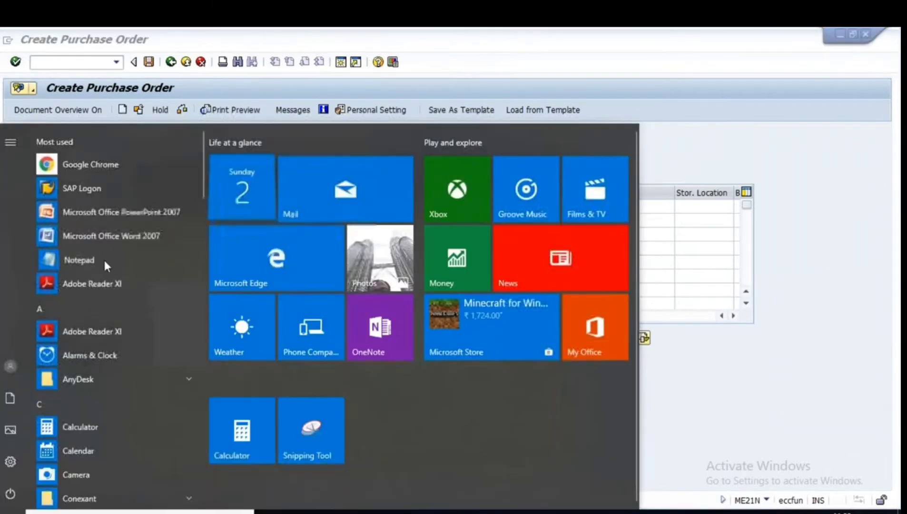
pyautogui.click(103, 258)
pyautogui.hotkey('ctrl', 'v')
pyautogui.press('Return')
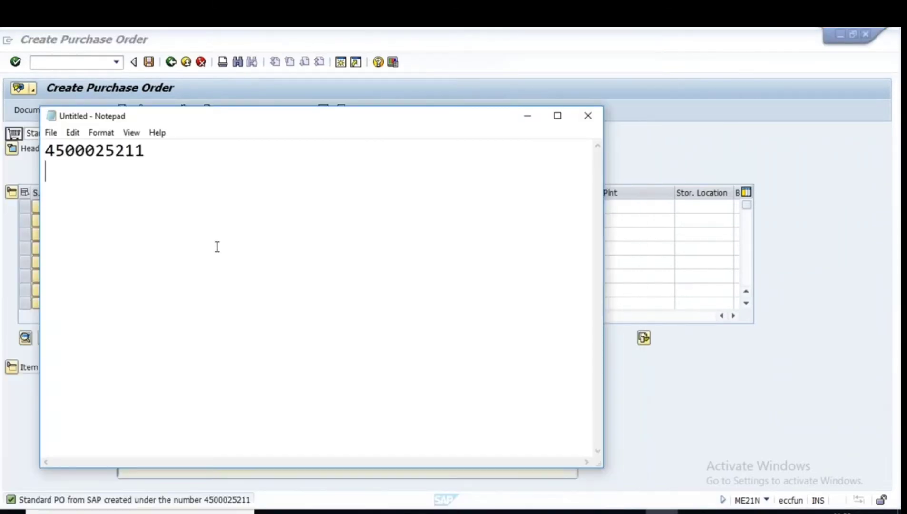
pyautogui.click(528, 116)
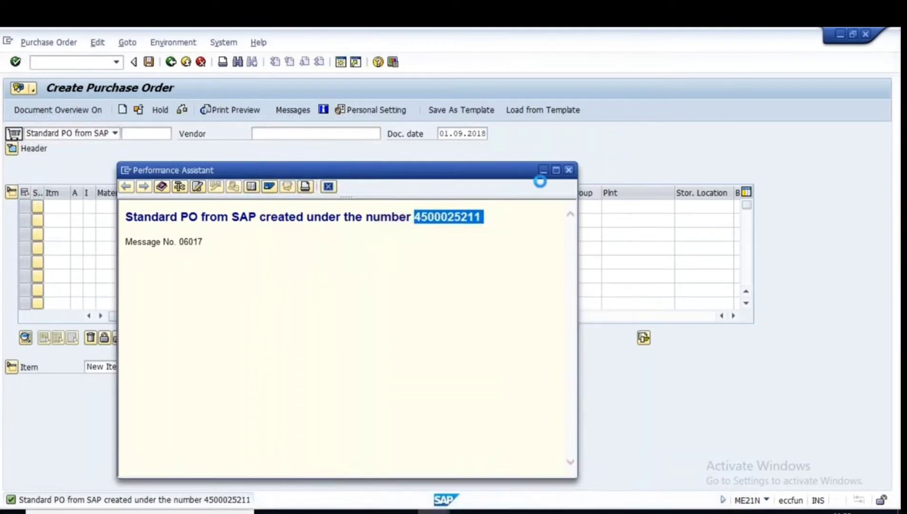
pyautogui.click(569, 170)
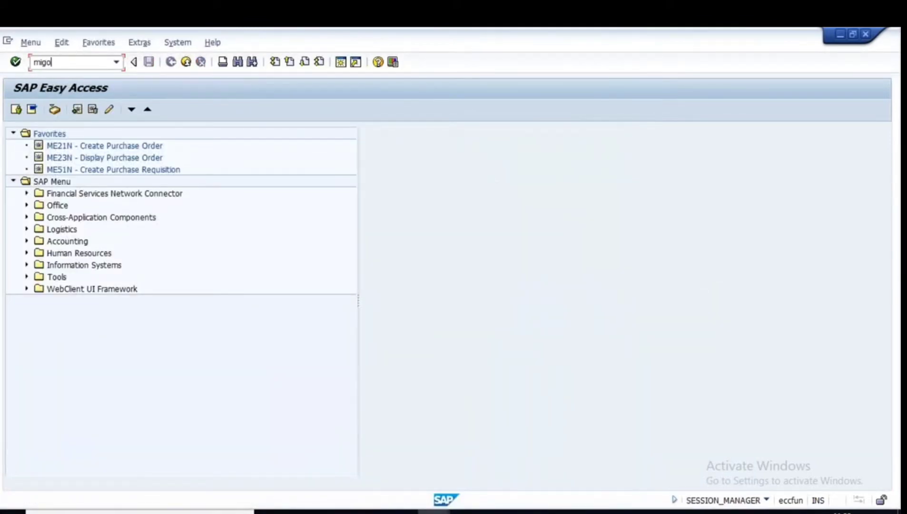
pyautogui.press('Return')
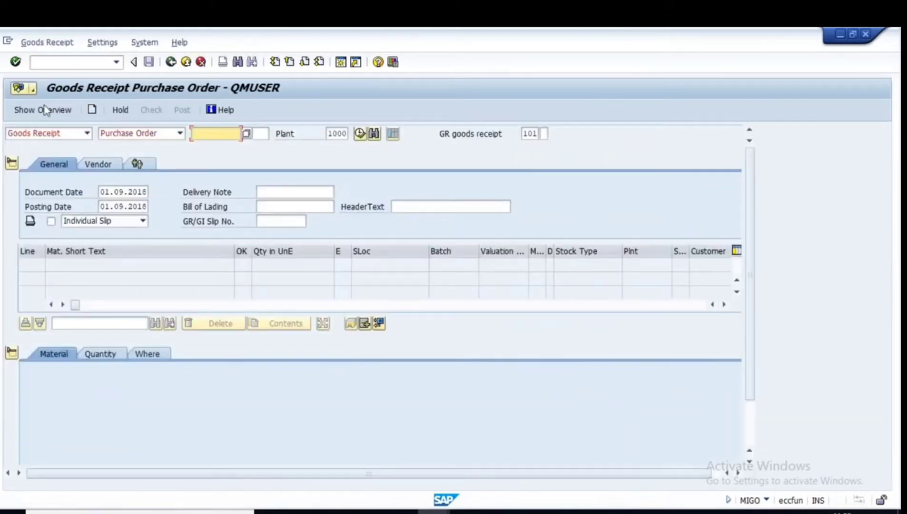
pyautogui.hotkey('ctrl', 'v')
pyautogui.press('Return')
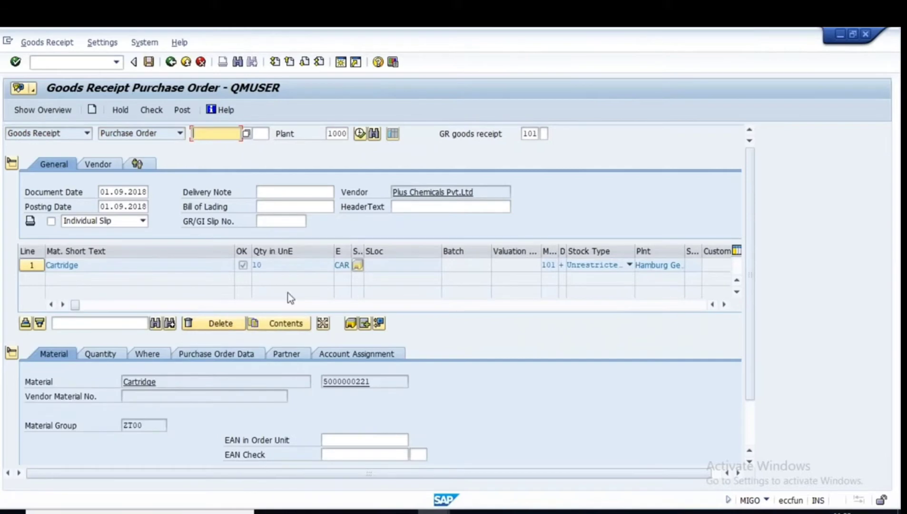
pyautogui.click(12, 352)
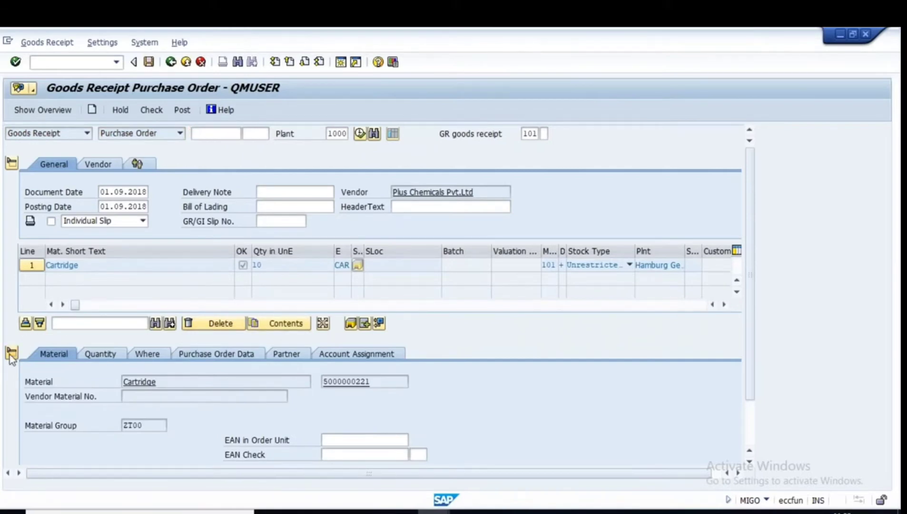
pyautogui.write('5')
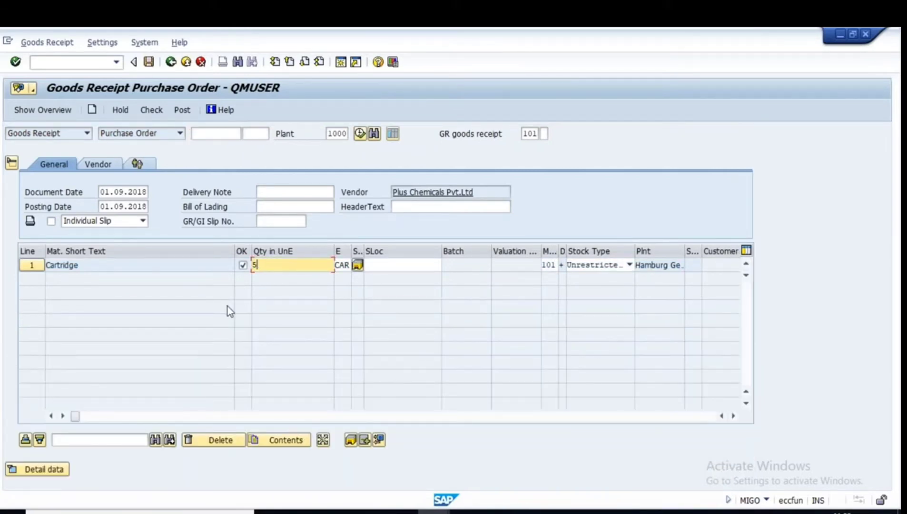
pyautogui.click(377, 269)
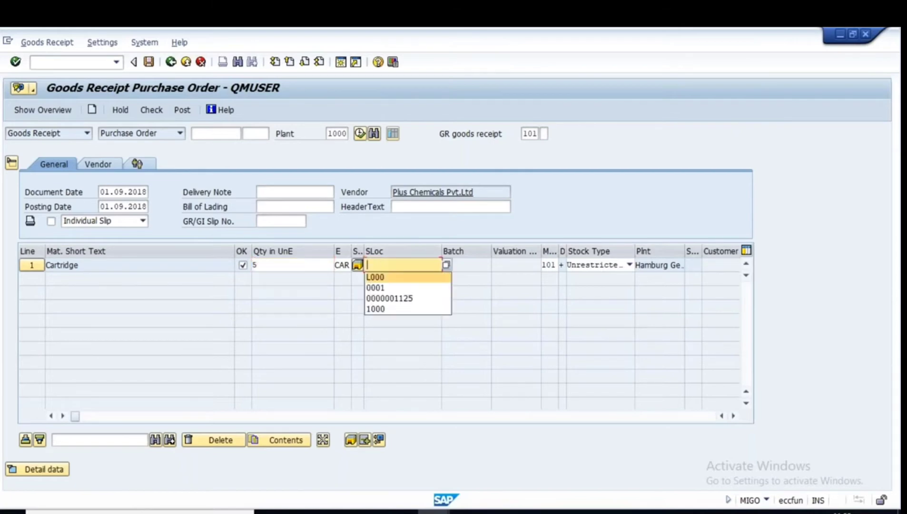
pyautogui.click(380, 278)
pyautogui.press('Return')
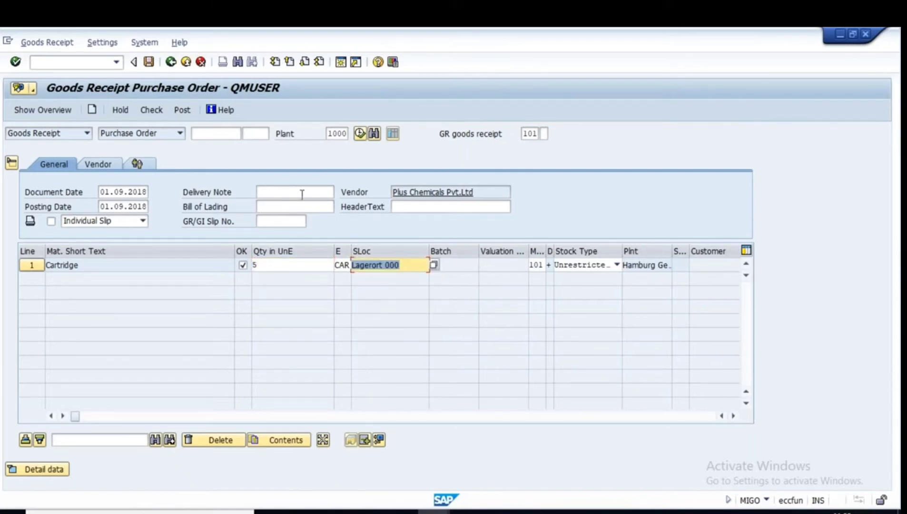
# Fill in the delivery note and bill of lading references and check the goods receipt.
pyautogui.click(269, 191)
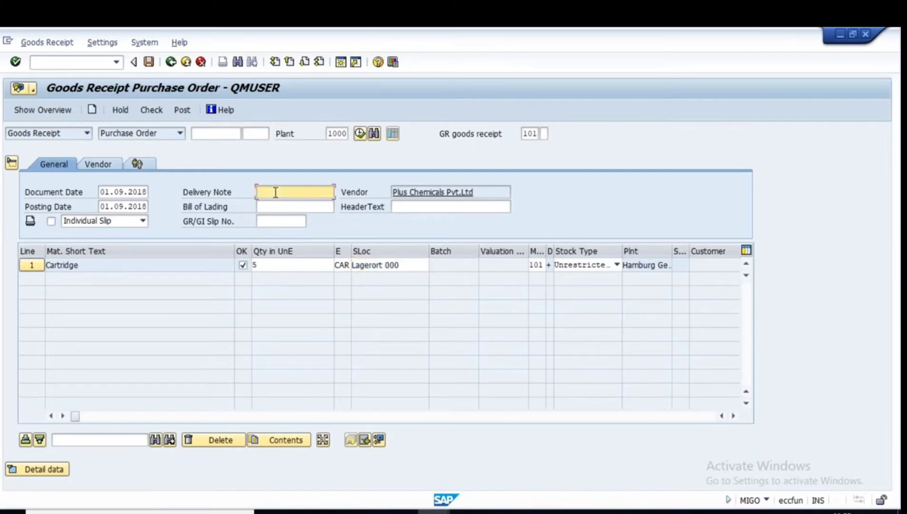
pyautogui.click(271, 207)
pyautogui.click(275, 194)
pyautogui.write('savan123')
pyautogui.click(269, 205)
pyautogui.moveTo(314, 189); pyautogui.dragTo(240, 190)
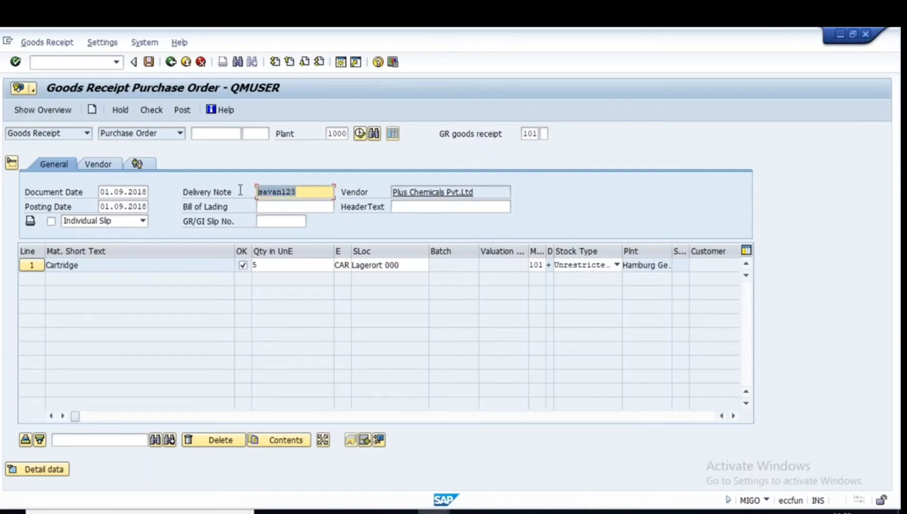
pyautogui.click(274, 205)
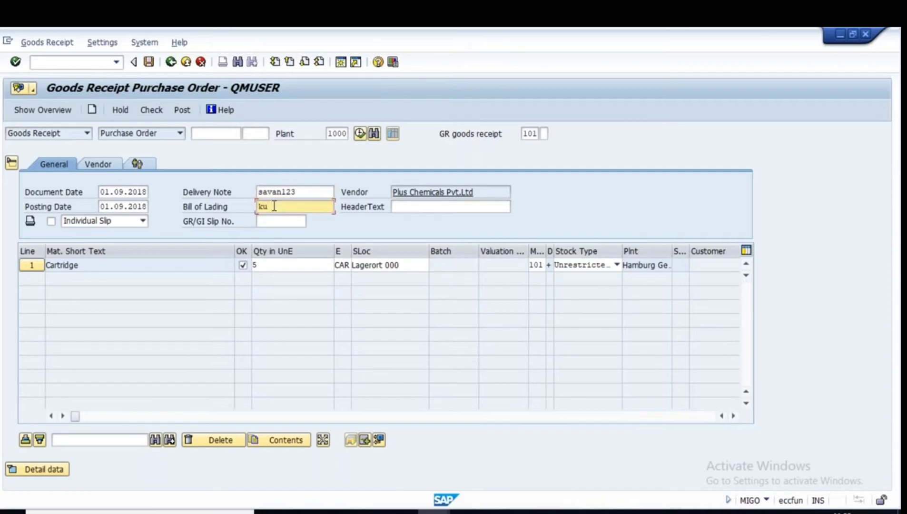
pyautogui.press('Return')
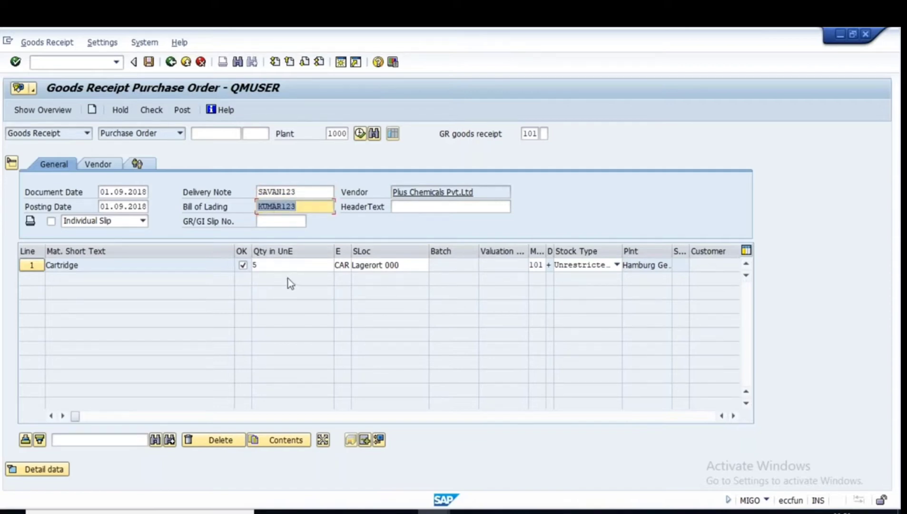
pyautogui.click(150, 111)
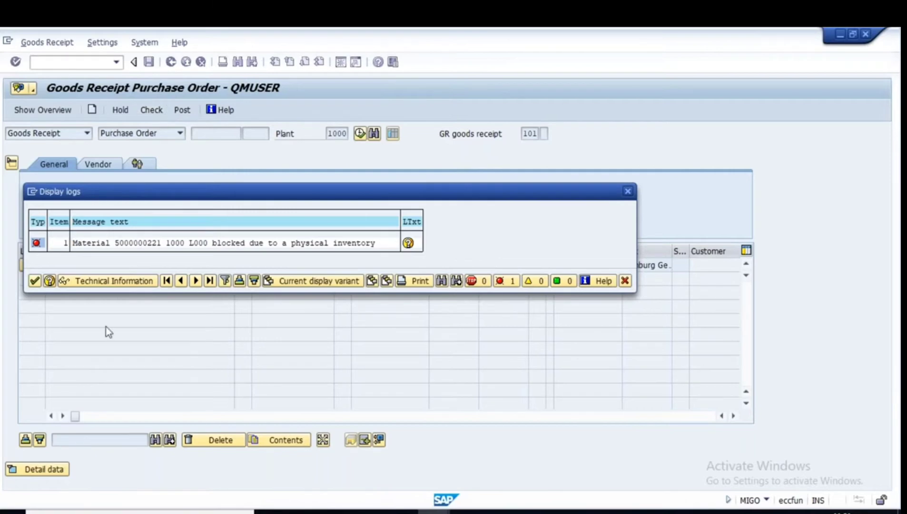
# Close the Cartridge error log, open MI22 in a second session, and redisplay the item details.
pyautogui.click(34, 281)
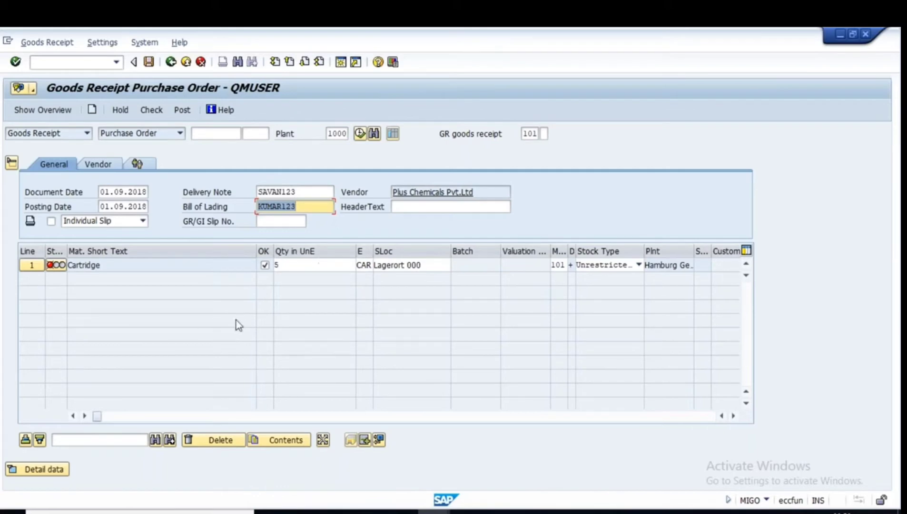
pyautogui.click(349, 65)
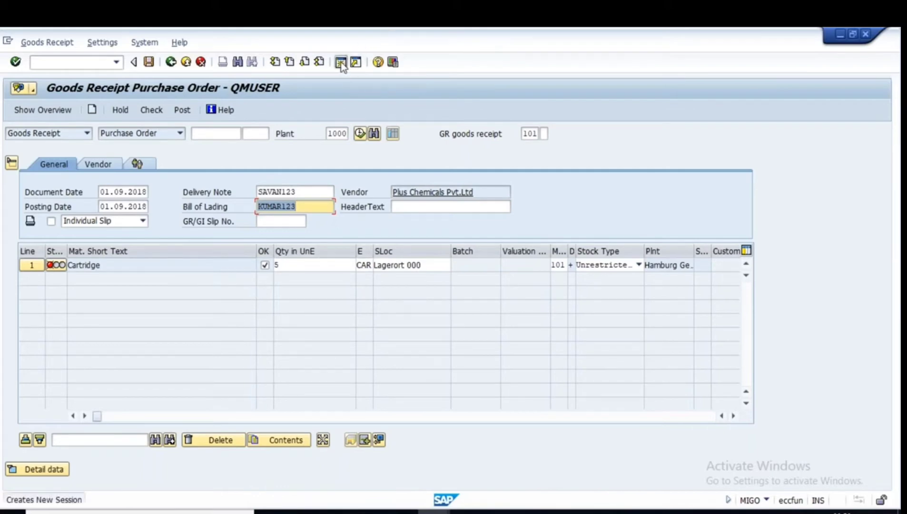
pyautogui.write('mi02')
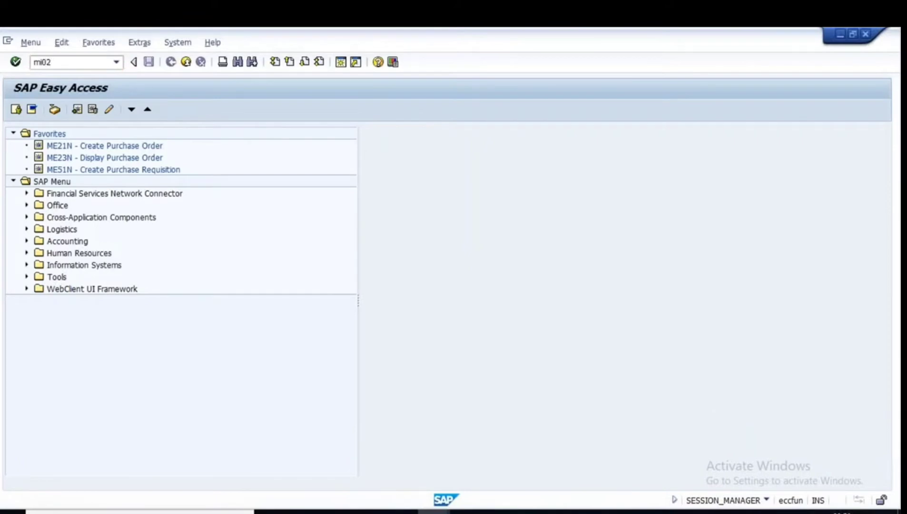
pyautogui.press('Return')
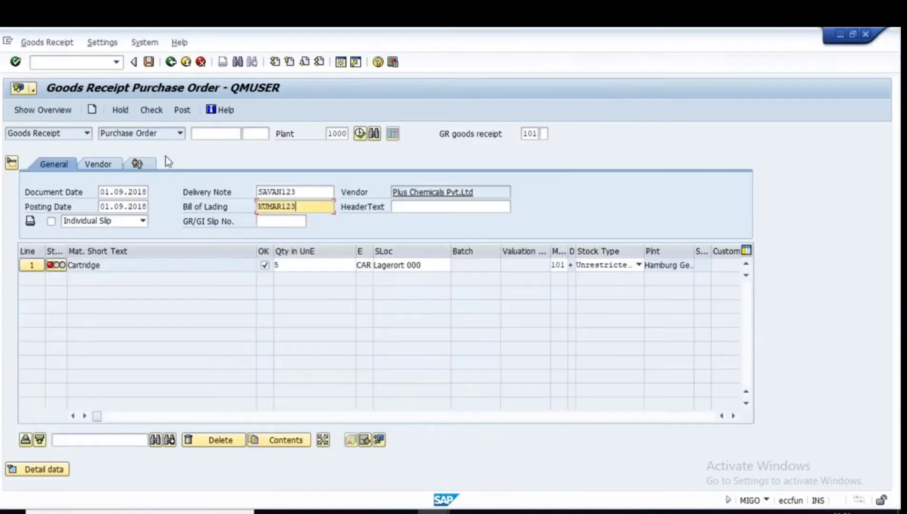
pyautogui.click(30, 469)
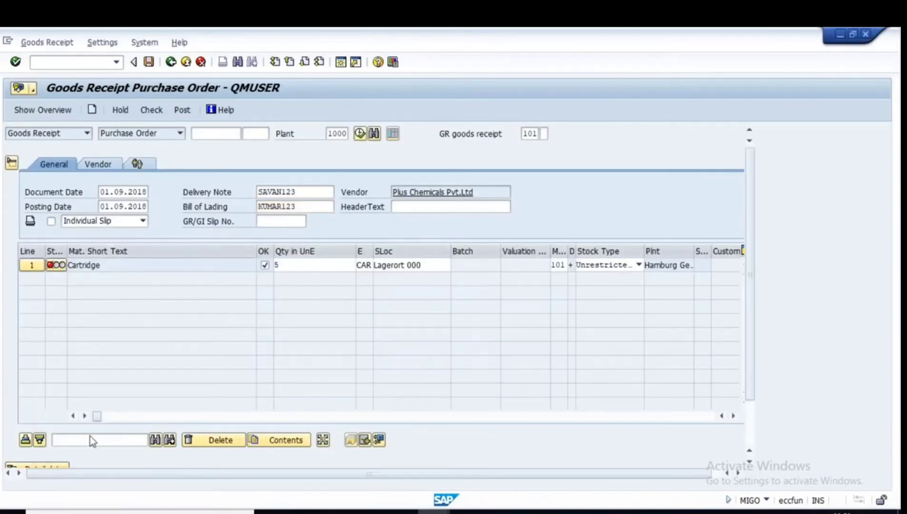
pyautogui.click(378, 386)
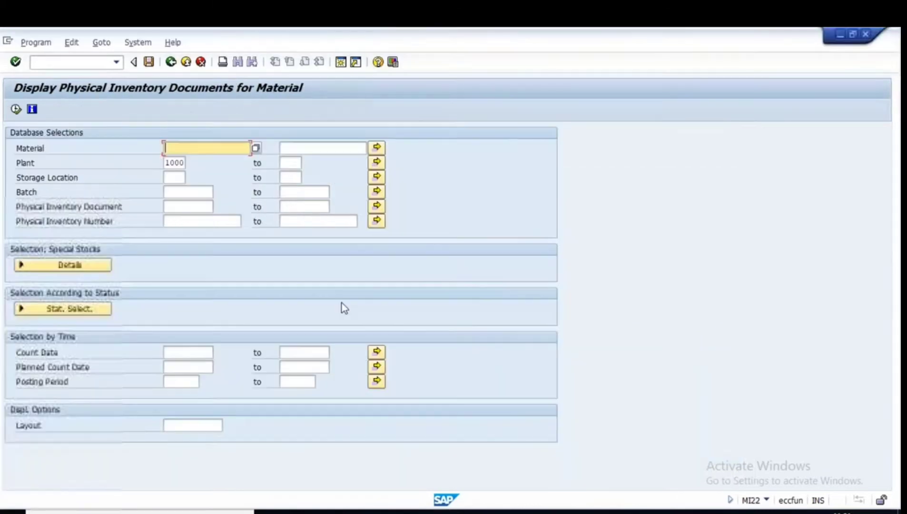
pyautogui.hotkey('ctrl', 'v')
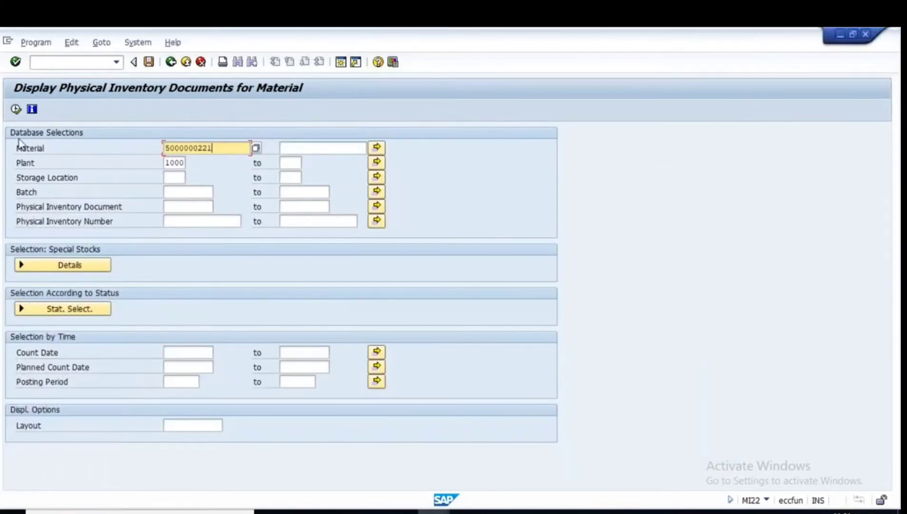
pyautogui.click(16, 109)
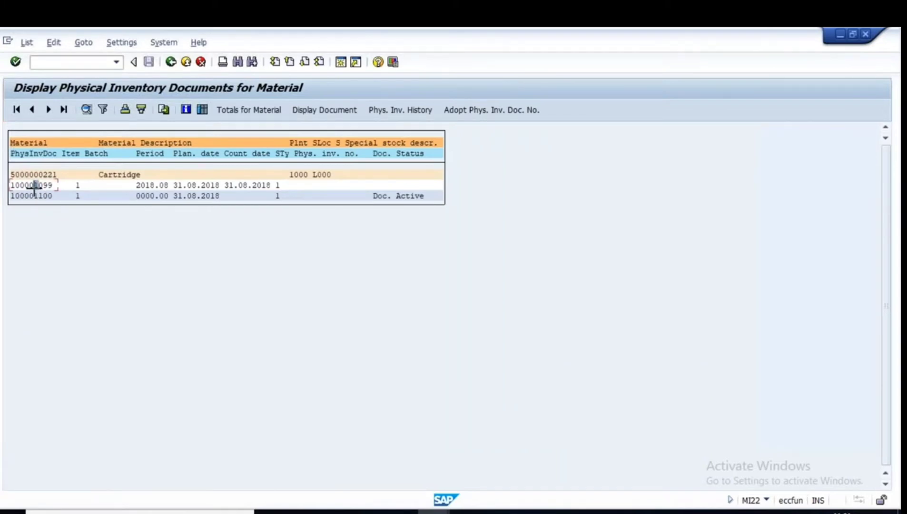
pyautogui.hotkey('ctrl', 'y')
pyautogui.moveTo(10, 183); pyautogui.dragTo(56, 190)
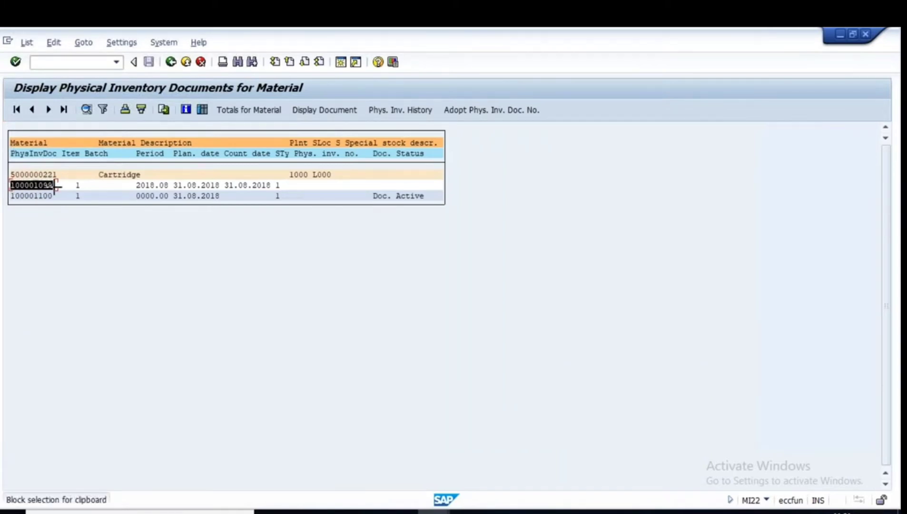
pyautogui.hotkey('ctrl', 'c')
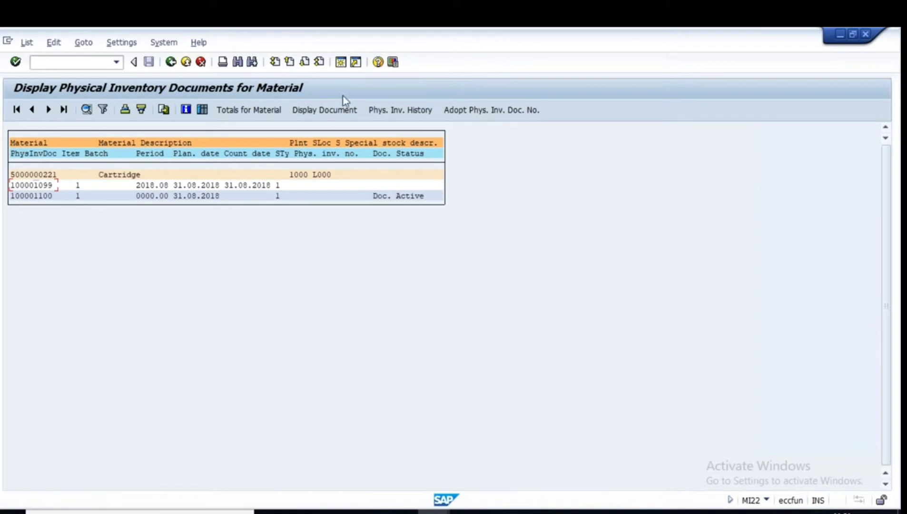
pyautogui.click(341, 62)
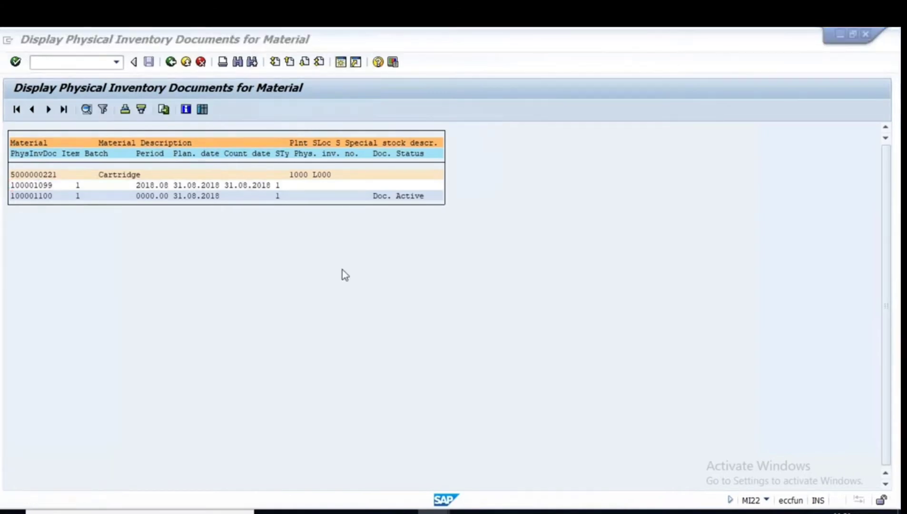
# In MI02, delete physical inventory document 100001099.
pyautogui.write('mi02')
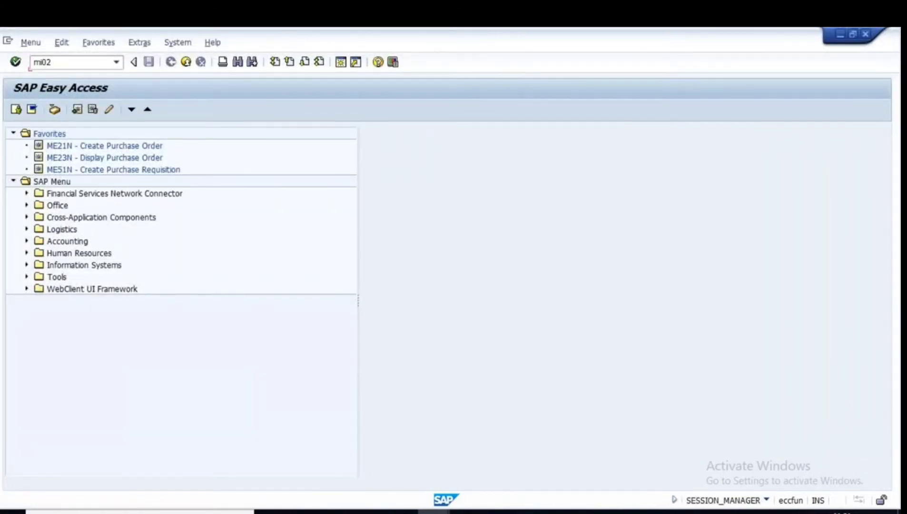
pyautogui.press('Return')
pyautogui.hotkey('ctrl', 'v')
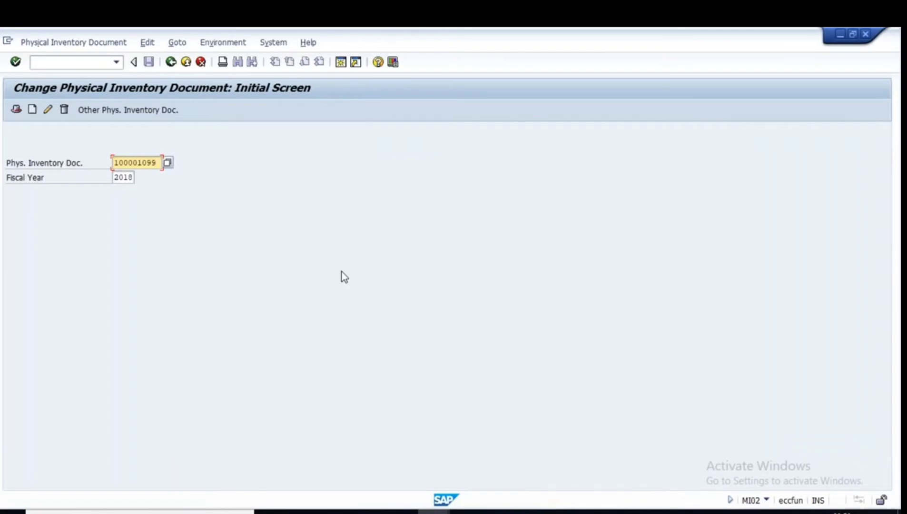
pyautogui.press('Return')
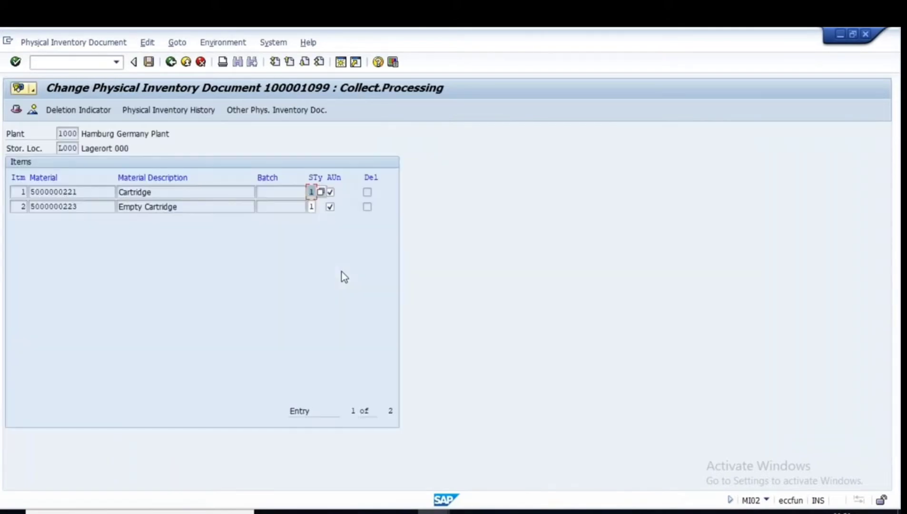
pyautogui.click(55, 43)
pyautogui.moveTo(100, 133)
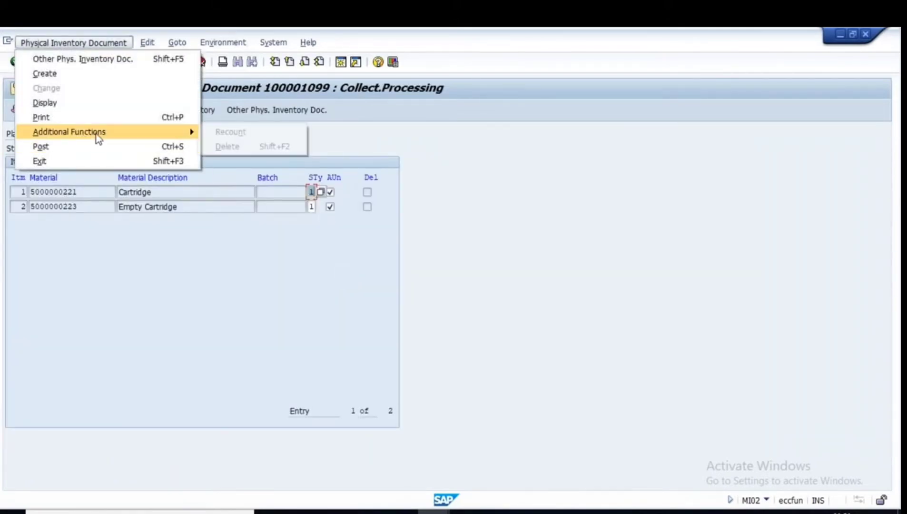
pyautogui.click(242, 147)
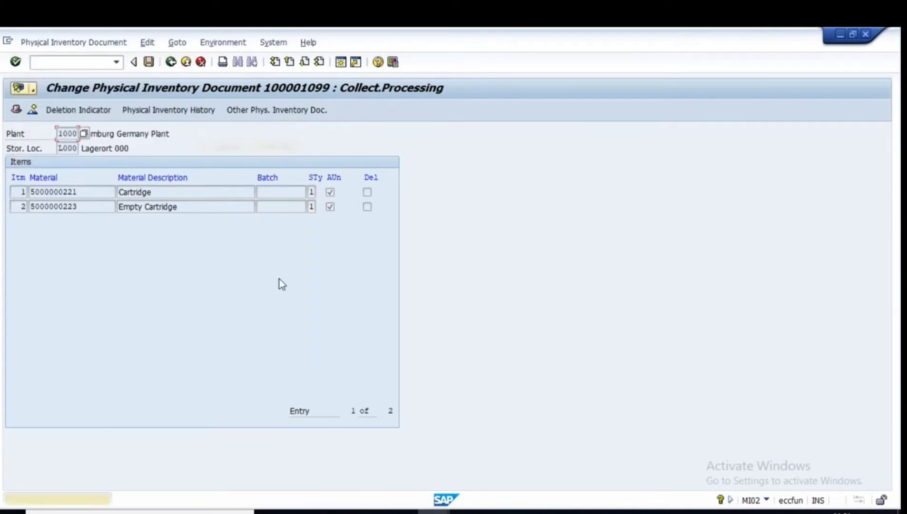
pyautogui.press('Return')
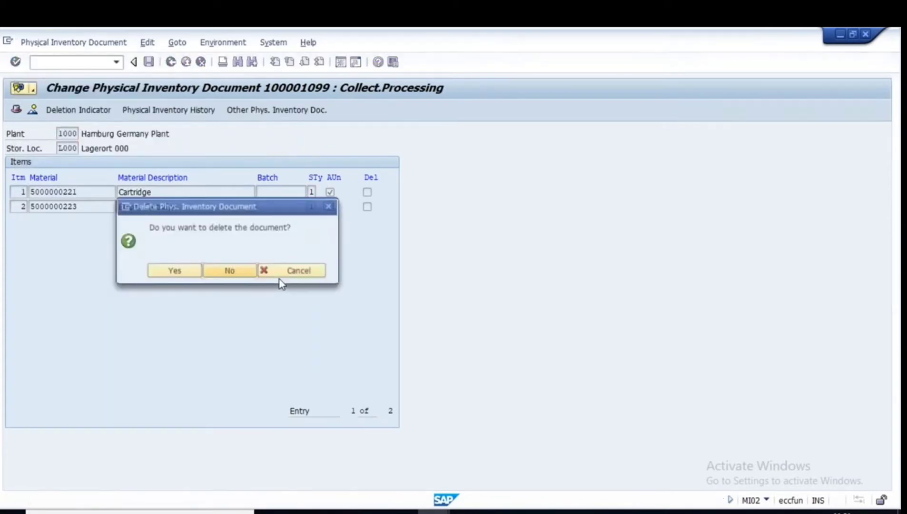
pyautogui.click(172, 270)
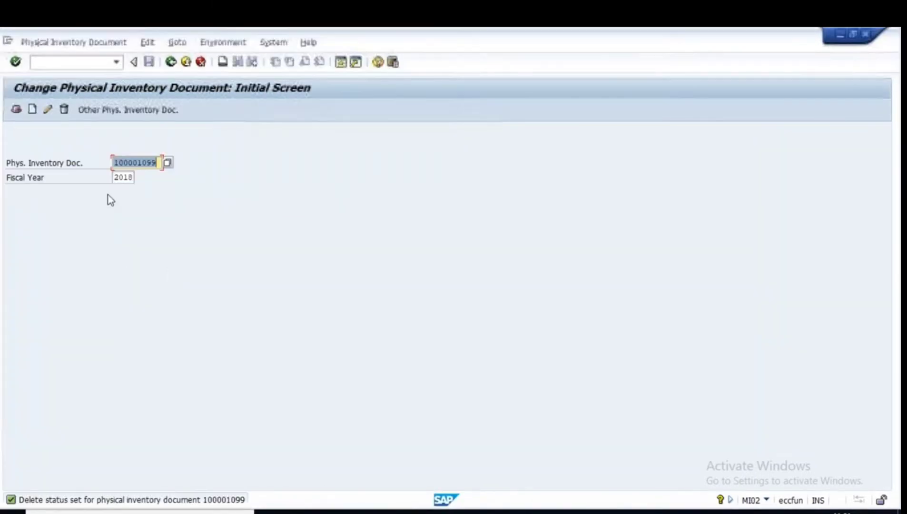
# Delete physical inventory document 100001100 and return to the MI22 selection screen.
pyautogui.click(192, 213)
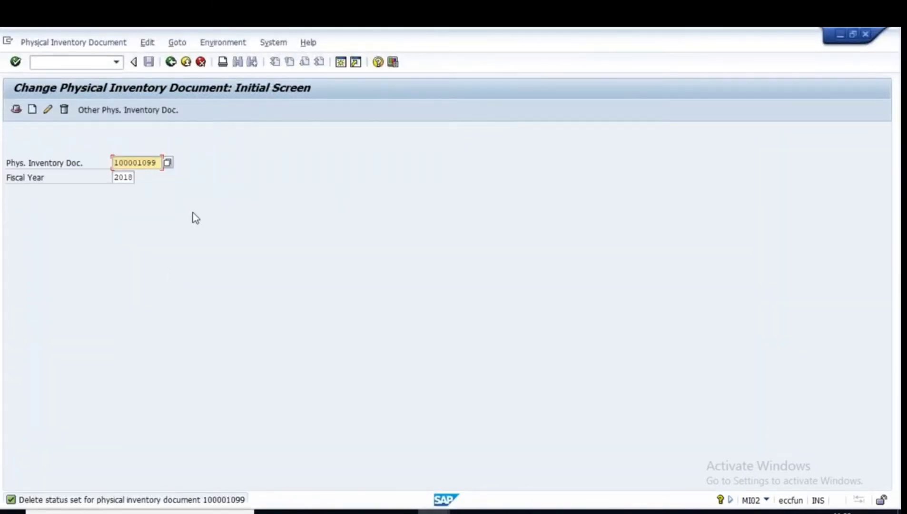
pyautogui.write('100')
pyautogui.press('Return')
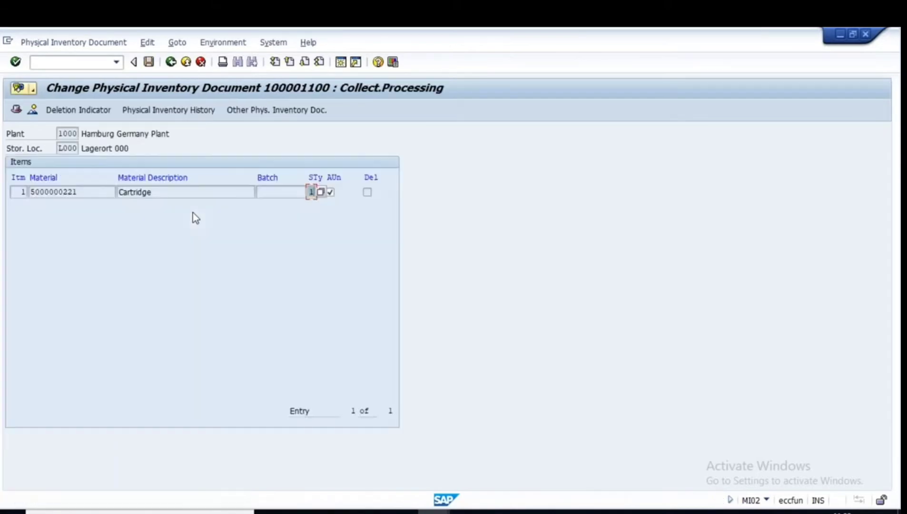
pyautogui.click(48, 43)
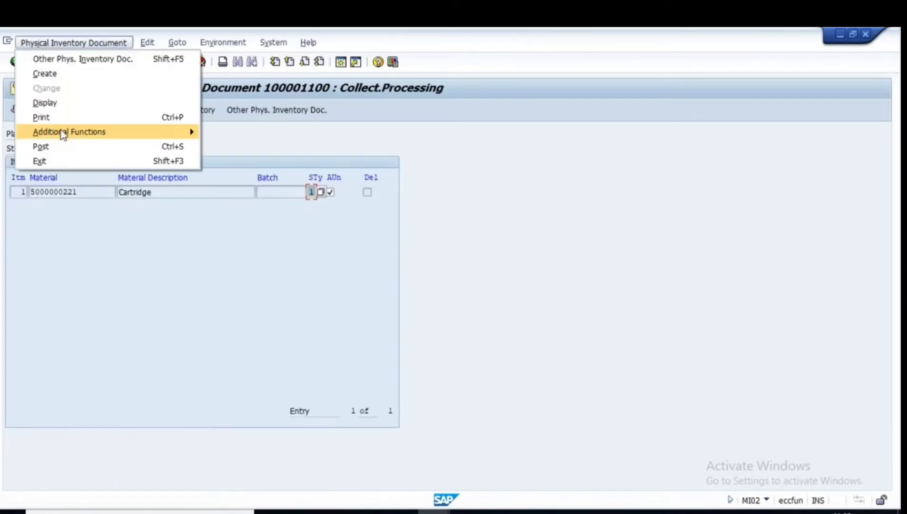
pyautogui.moveTo(63, 135)
pyautogui.click(243, 147)
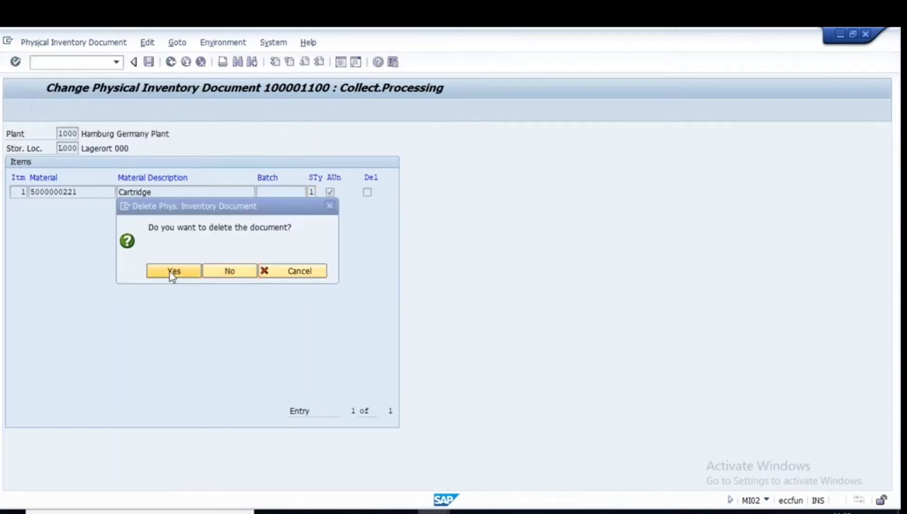
pyautogui.click(172, 271)
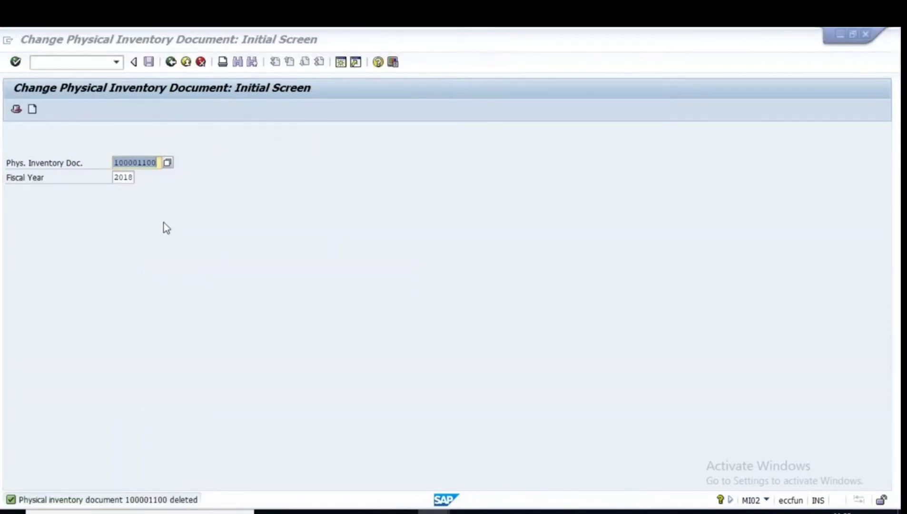
pyautogui.press('F3')
pyautogui.click(170, 62)
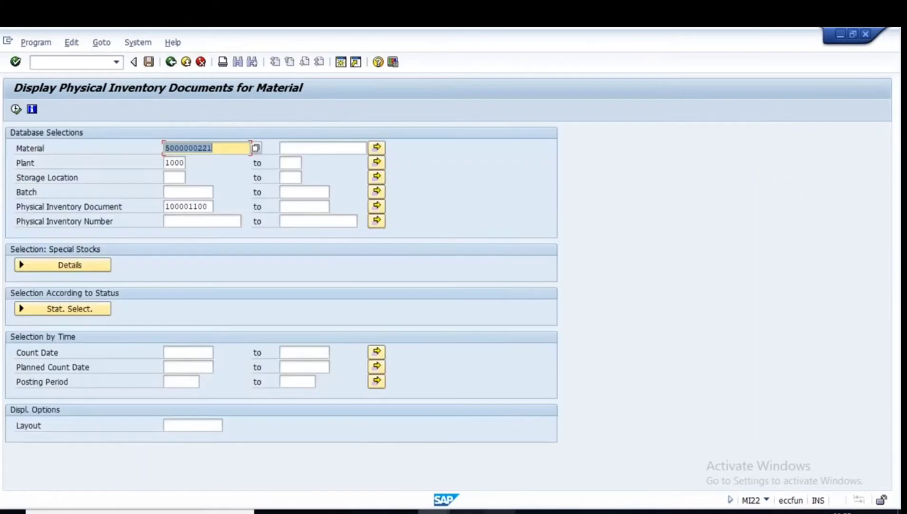
# Exit the unsaved goods receipt and restart MIGO with the most recent purchase order.
pyautogui.moveTo(435, 475)
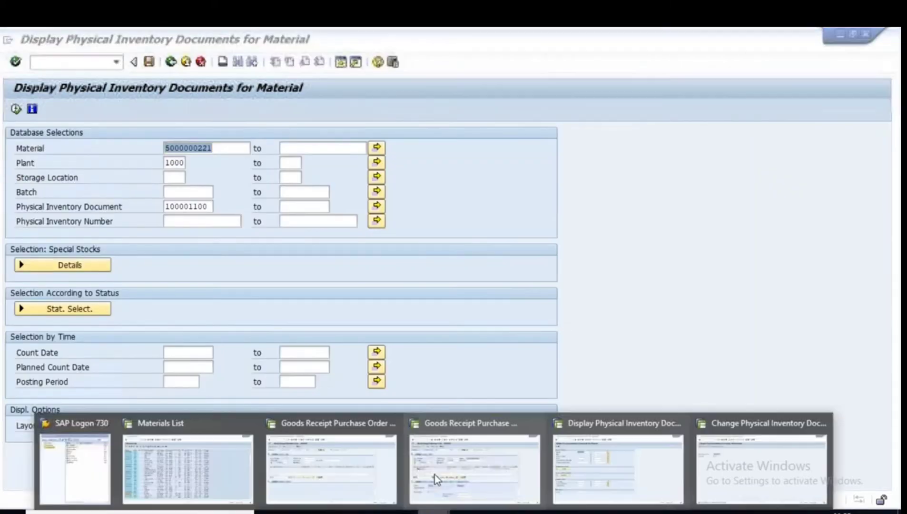
pyautogui.click(498, 461)
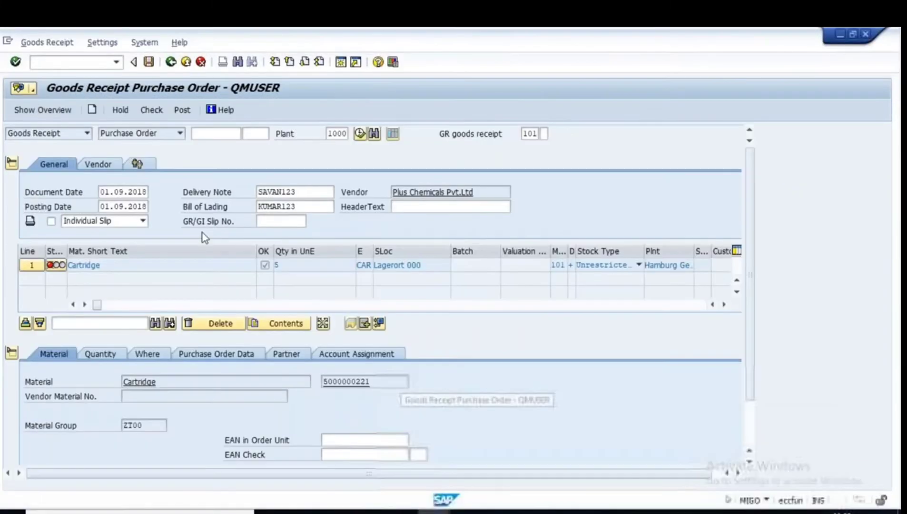
pyautogui.click(171, 62)
pyautogui.click(229, 270)
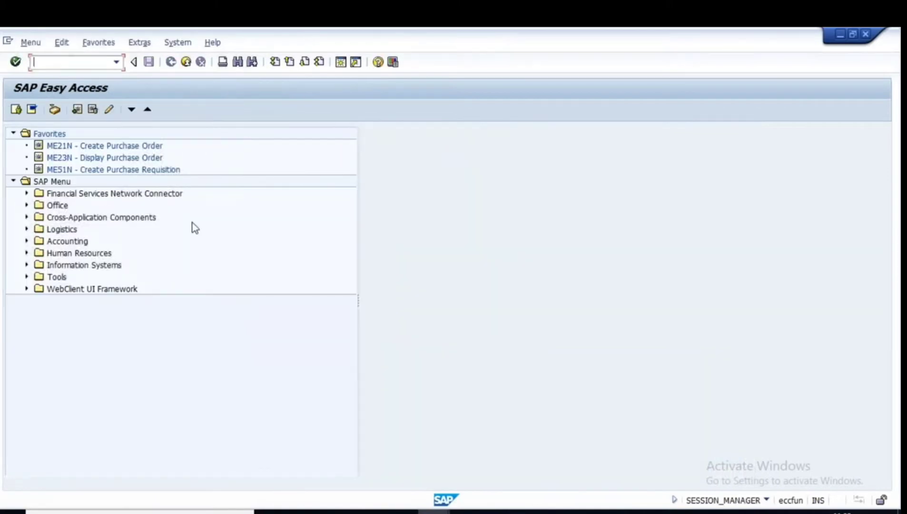
pyautogui.write('migo')
pyautogui.press('Return')
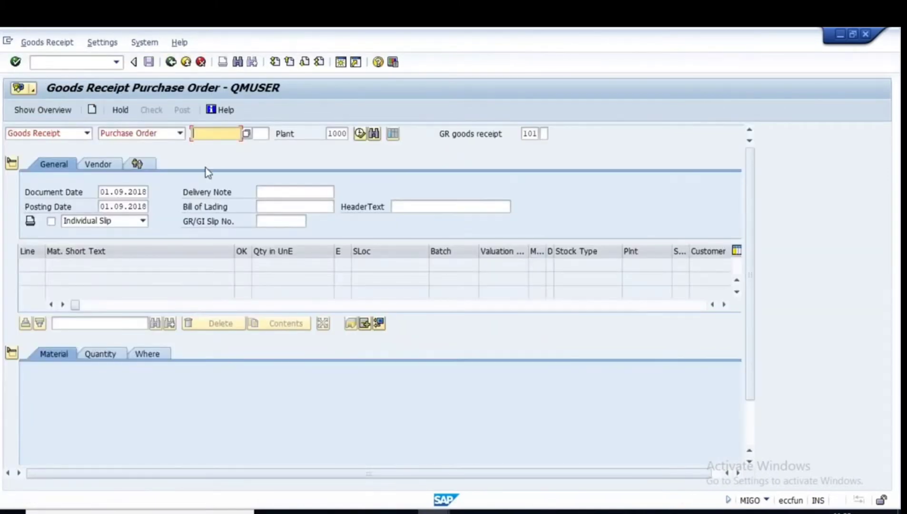
pyautogui.click(215, 133)
pyautogui.click(225, 148)
pyautogui.press('Return')
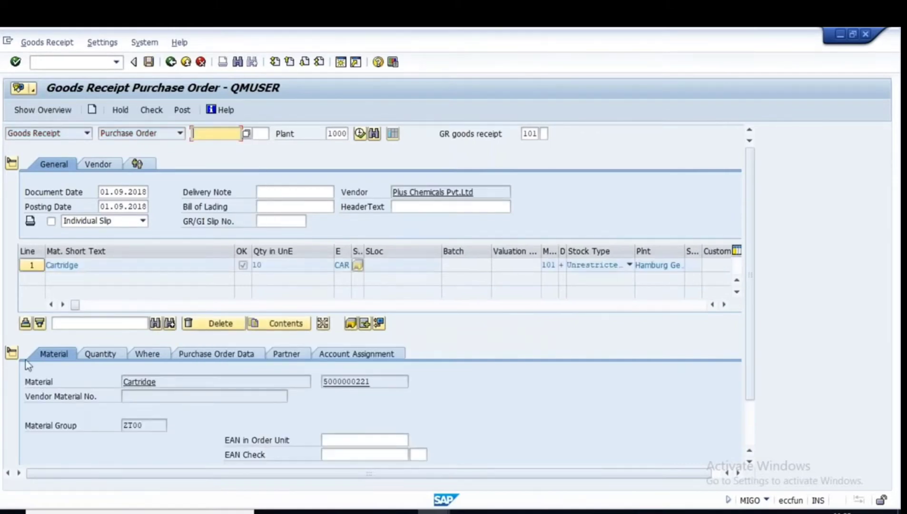
# Set the Cartridge quantity to 5 and storage location 1000, then check the receipt.
pyautogui.click(12, 354)
pyautogui.click(273, 264)
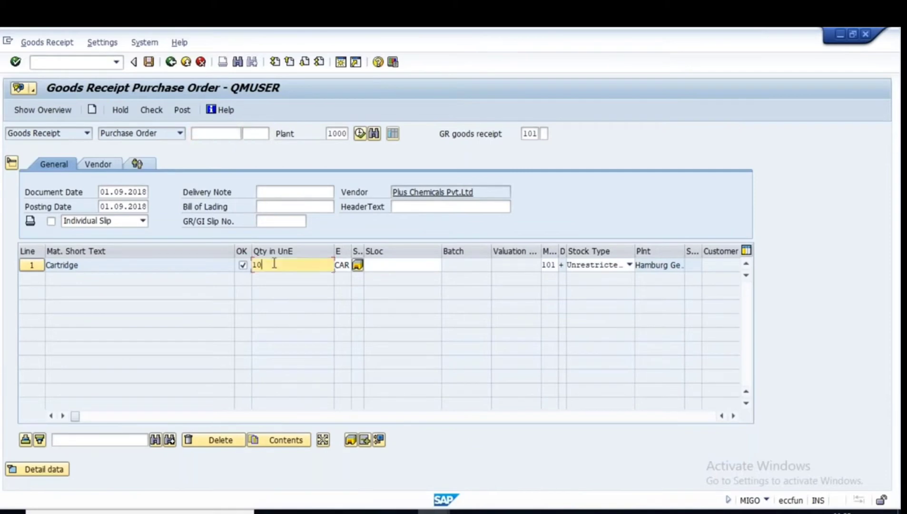
pyautogui.moveTo(273, 264); pyautogui.dragTo(253, 265)
pyautogui.write('5')
pyautogui.click(381, 265)
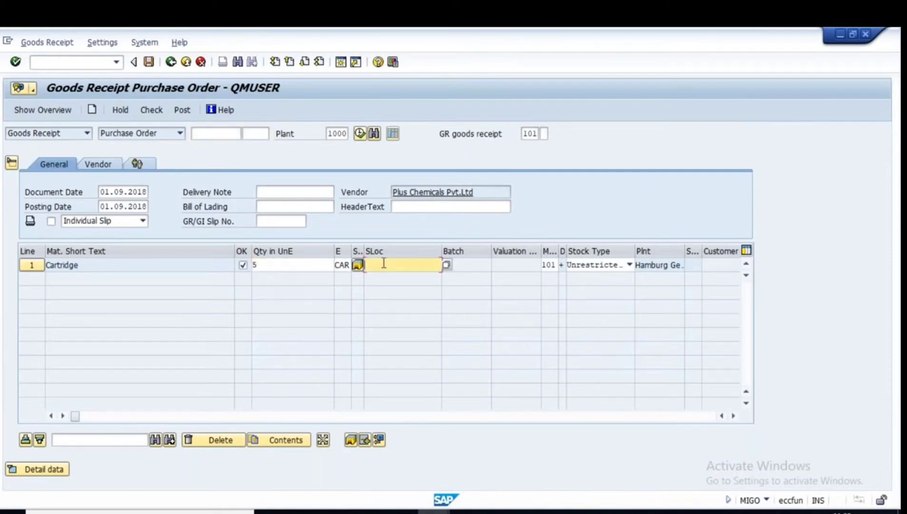
pyautogui.write('1000')
pyautogui.press('Return')
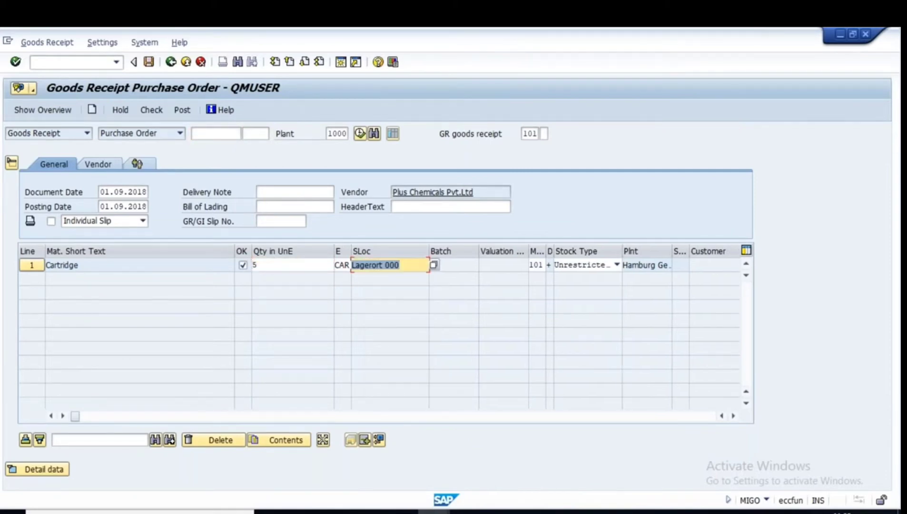
pyautogui.click(152, 110)
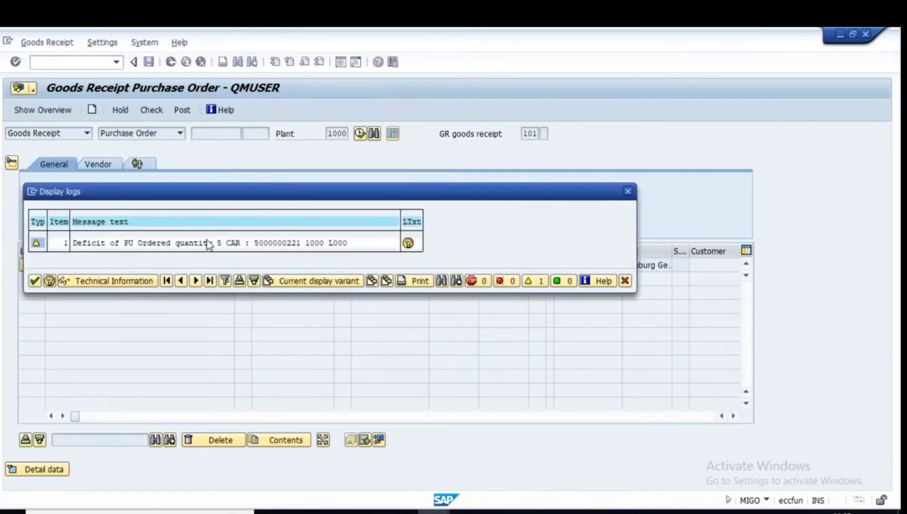
pyautogui.click(34, 281)
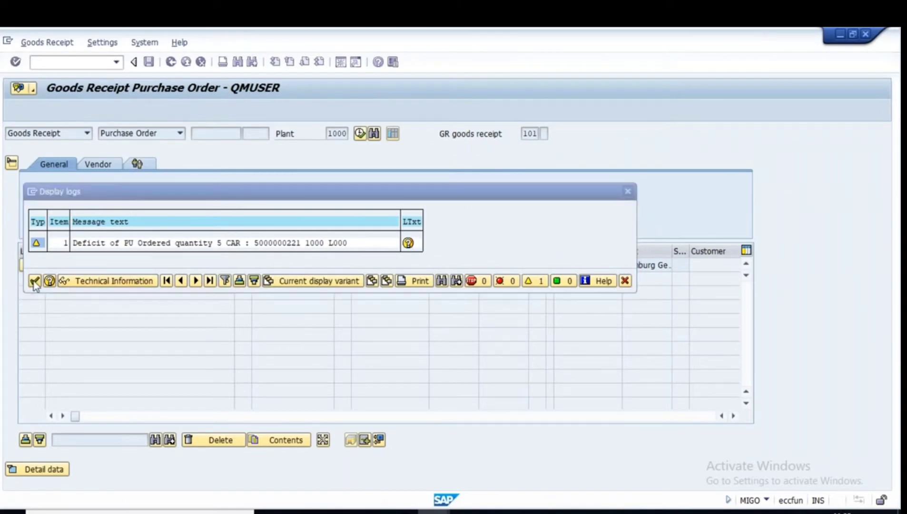
pyautogui.click(278, 193)
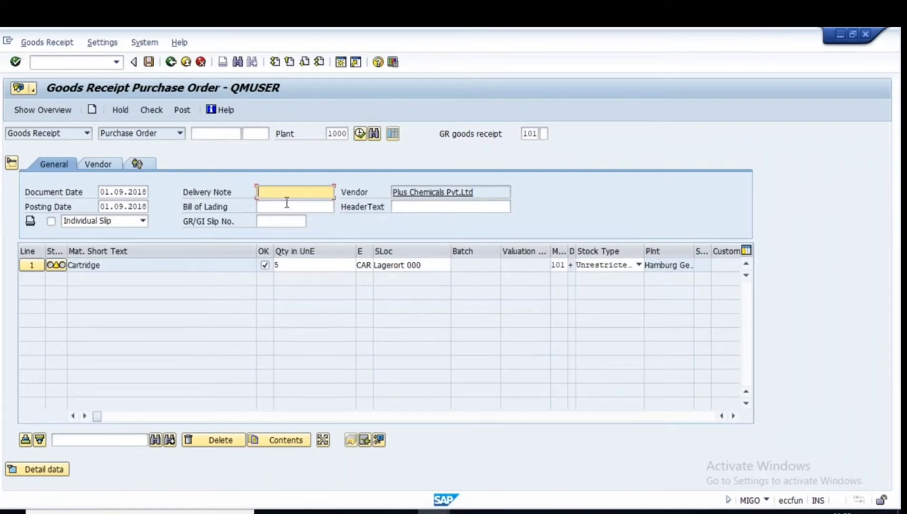
pyautogui.write('savan')
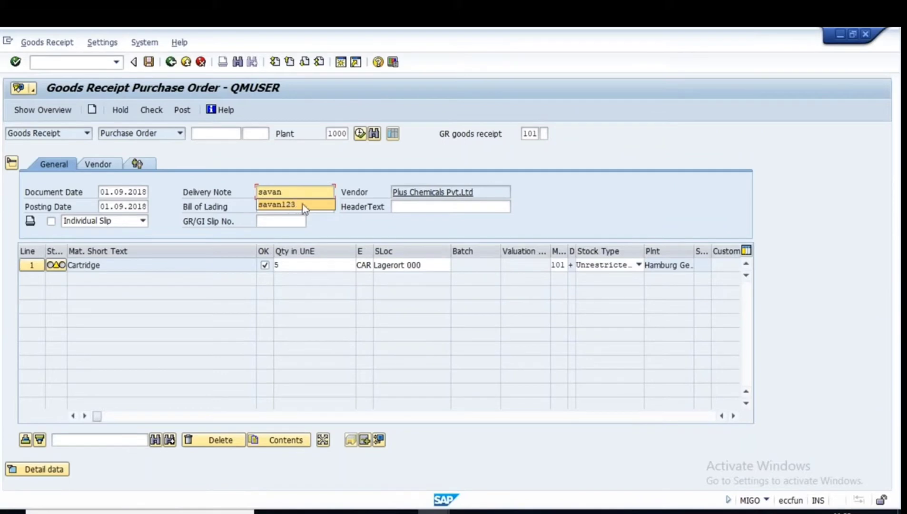
pyautogui.click(302, 205)
pyautogui.click(273, 208)
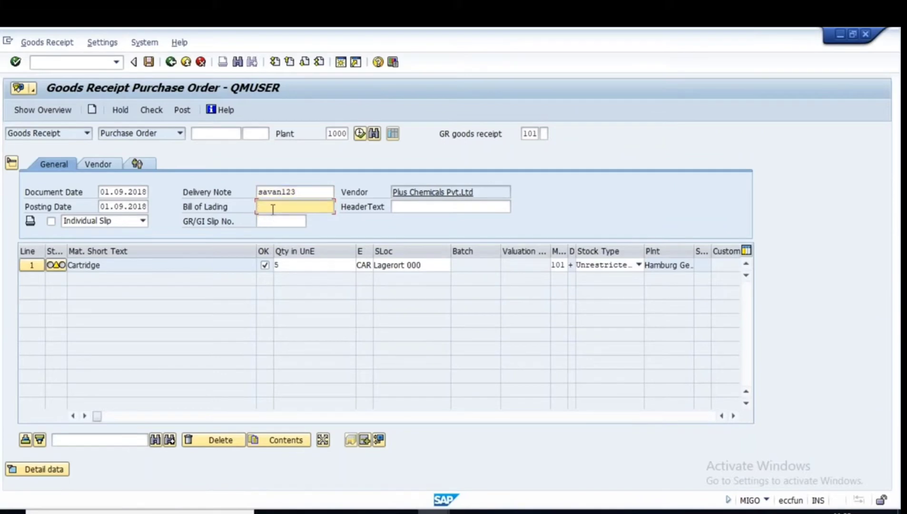
pyautogui.write('kumar')
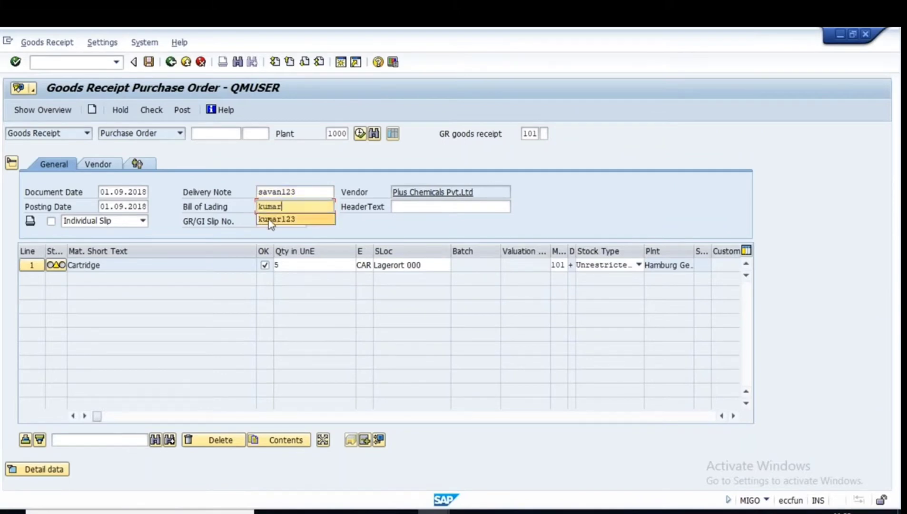
pyautogui.click(291, 219)
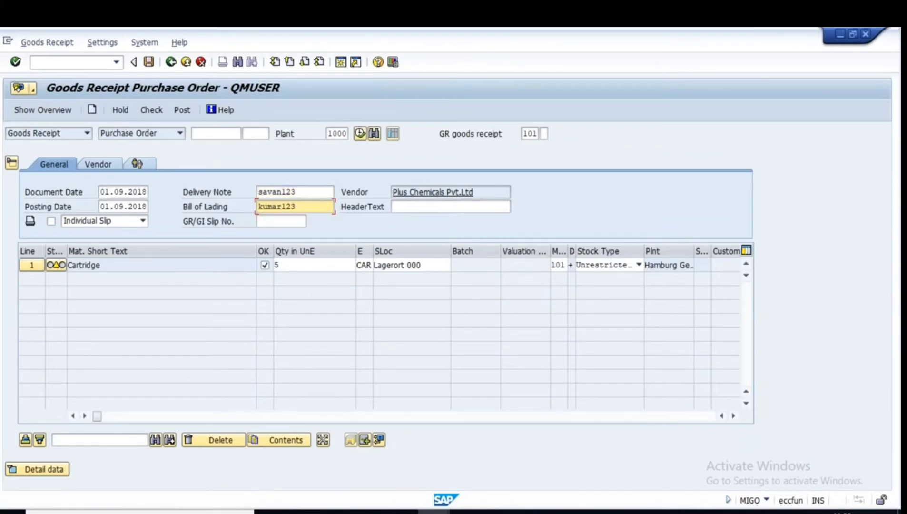
pyautogui.press('Return')
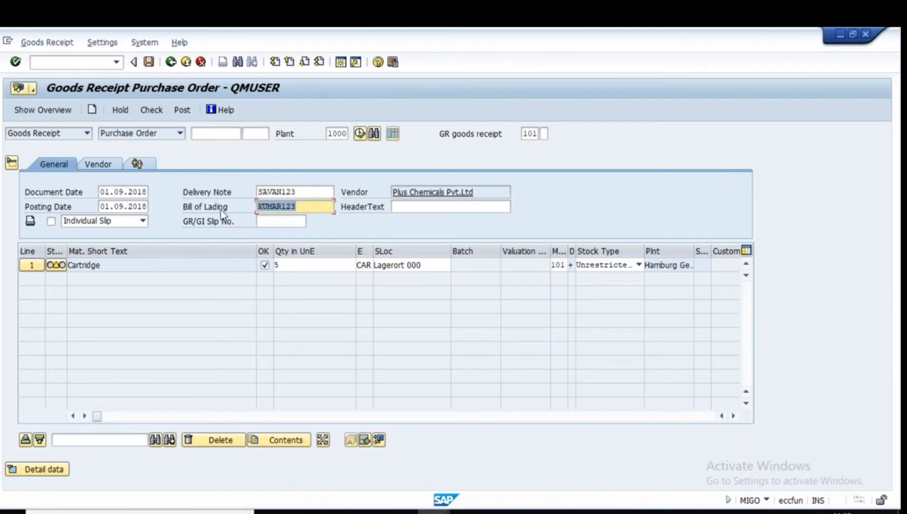
pyautogui.click(149, 62)
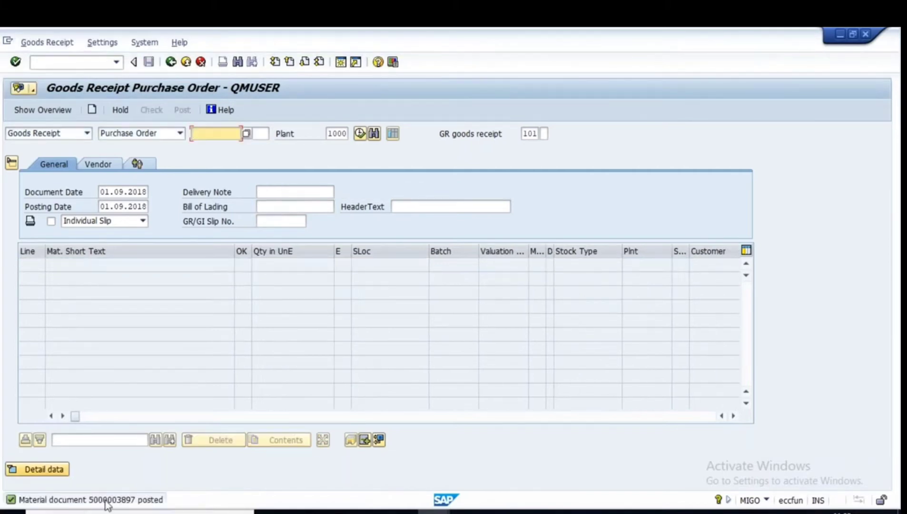
pyautogui.moveTo(417, 511)
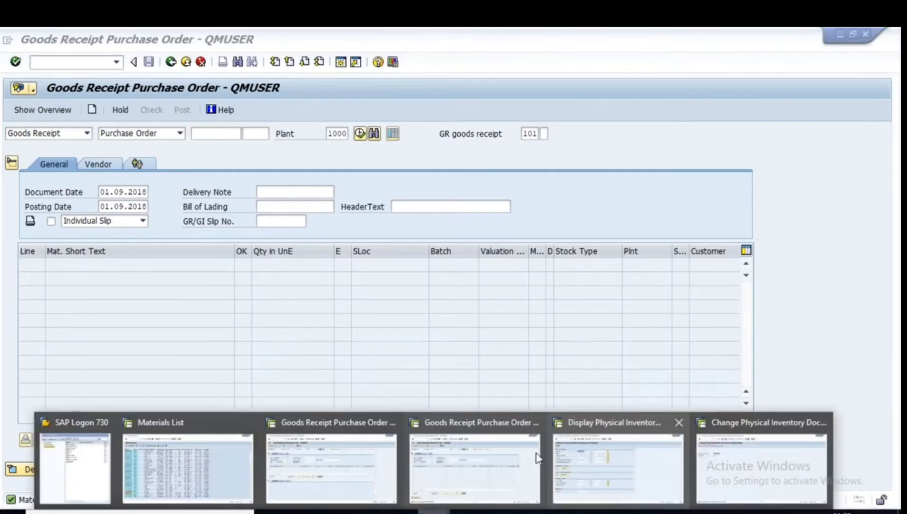
# Close the extra SAP windows and start MIRO with invoice date 01.09.2018.
pyautogui.click(393, 423)
pyautogui.click(463, 422)
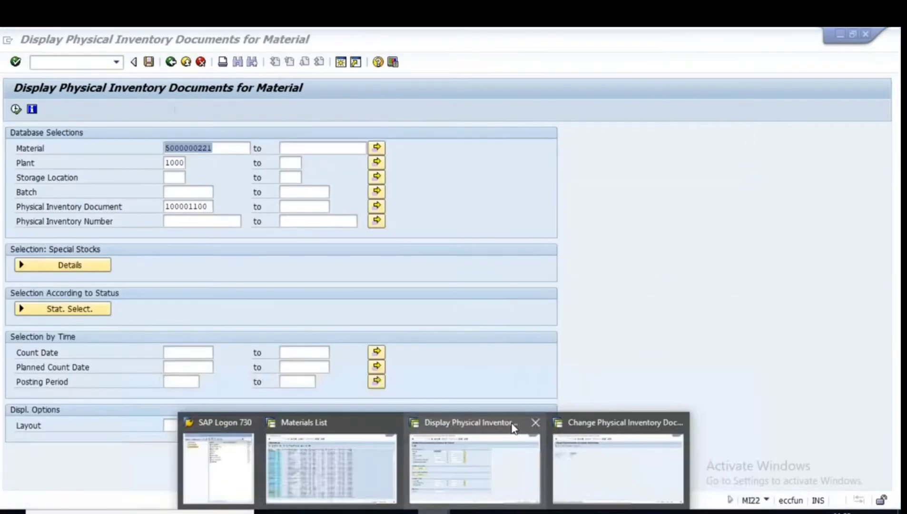
pyautogui.click(535, 423)
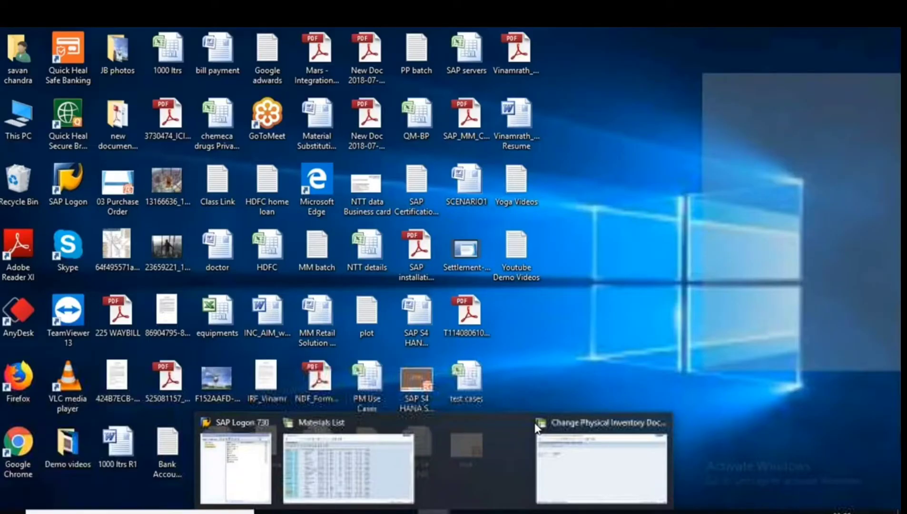
pyautogui.click(536, 428)
pyautogui.click(170, 63)
pyautogui.write('mio')
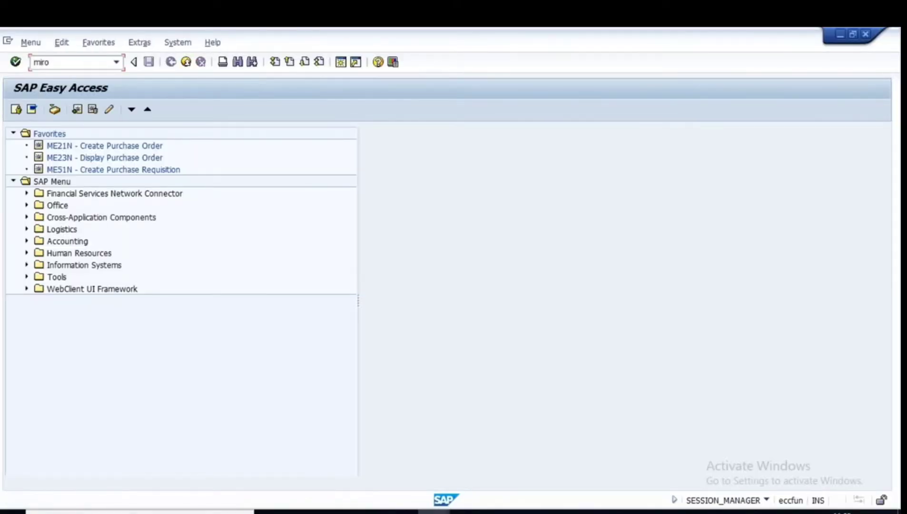
pyautogui.press('Return')
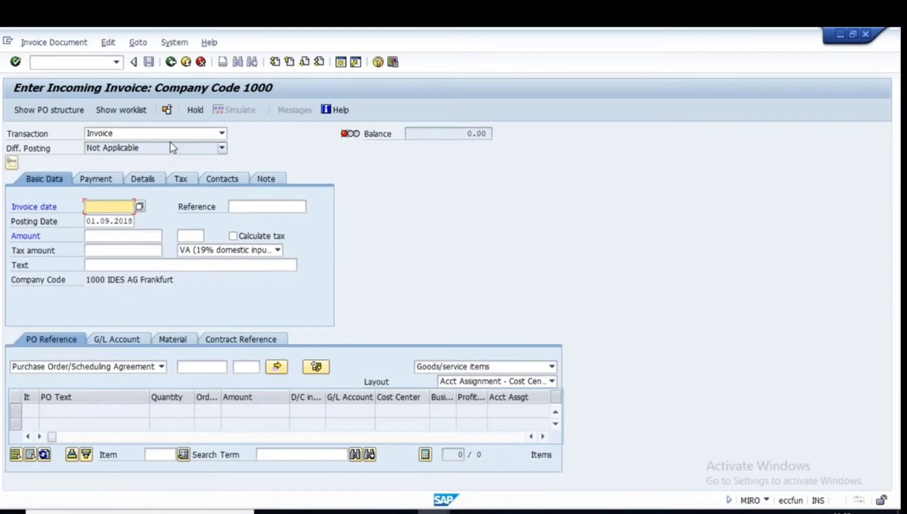
pyautogui.click(108, 206)
pyautogui.click(96, 218)
pyautogui.press('Return')
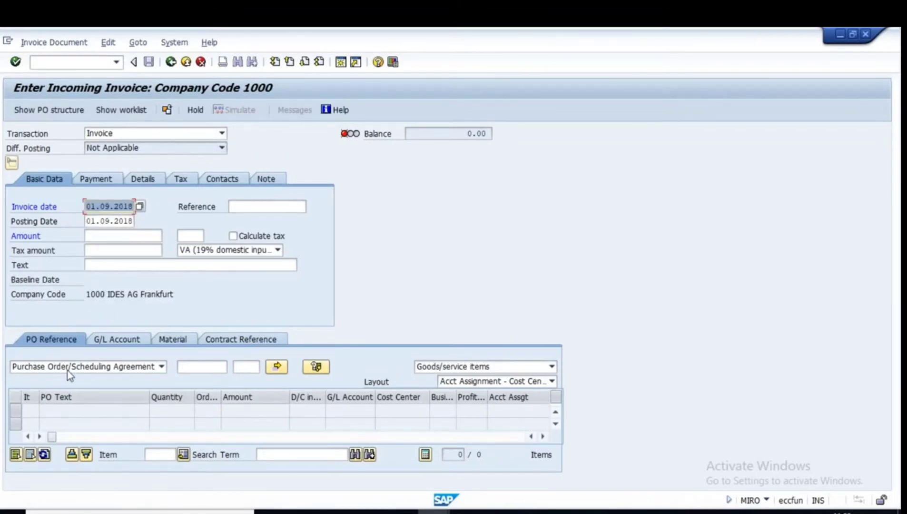
# Reference the invoice to Delivery Note savan123, loading the 50.000 Cartridge item.
pyautogui.click(197, 367)
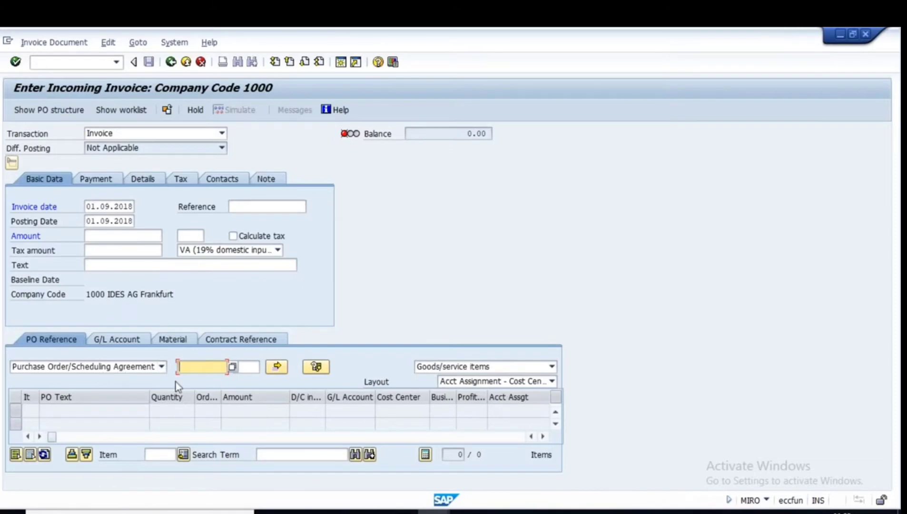
pyautogui.click(162, 367)
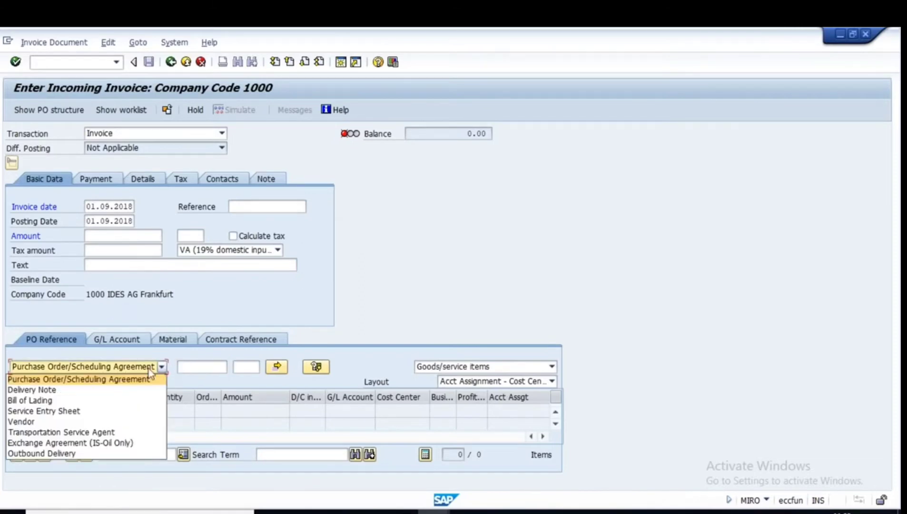
pyautogui.click(54, 392)
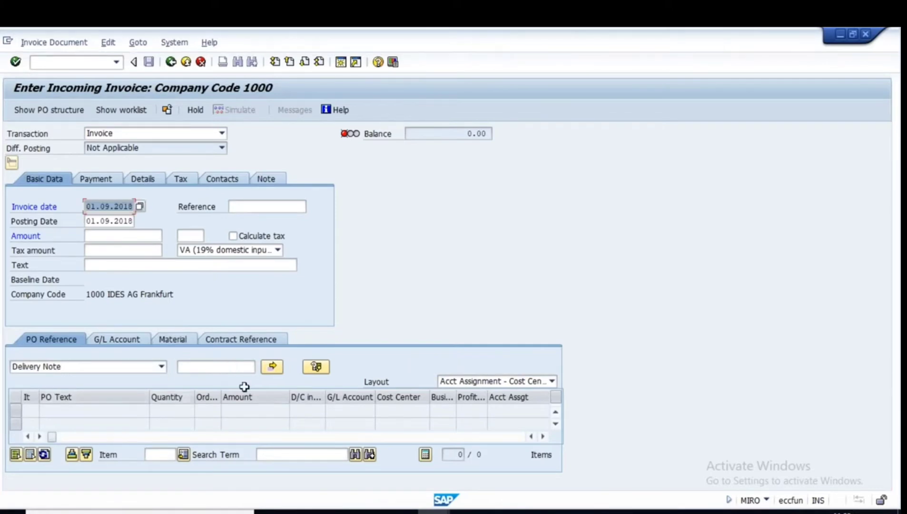
pyautogui.click(209, 367)
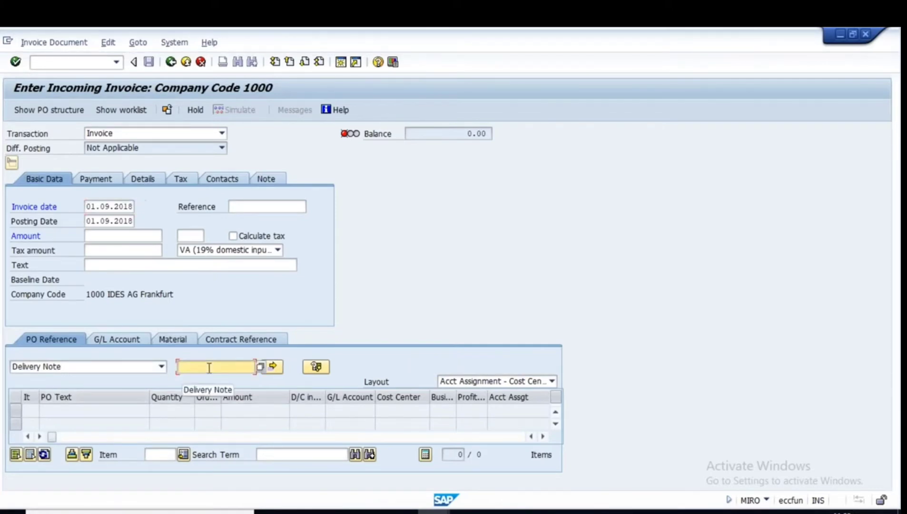
pyautogui.write('savan1')
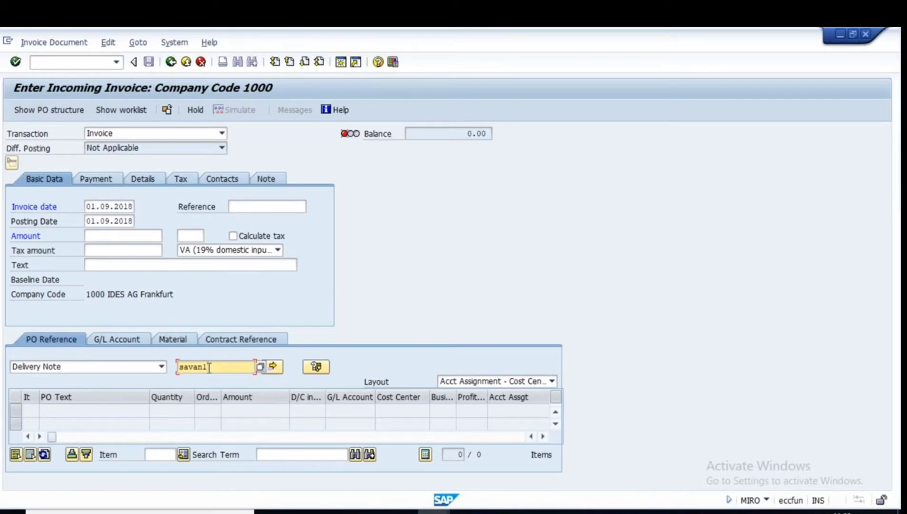
pyautogui.write('23')
pyautogui.press('Return')
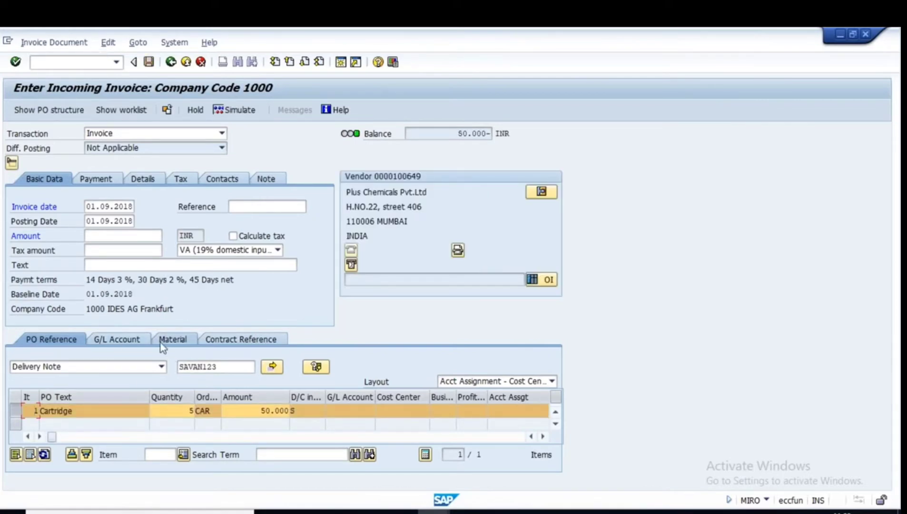
pyautogui.click(629, 513)
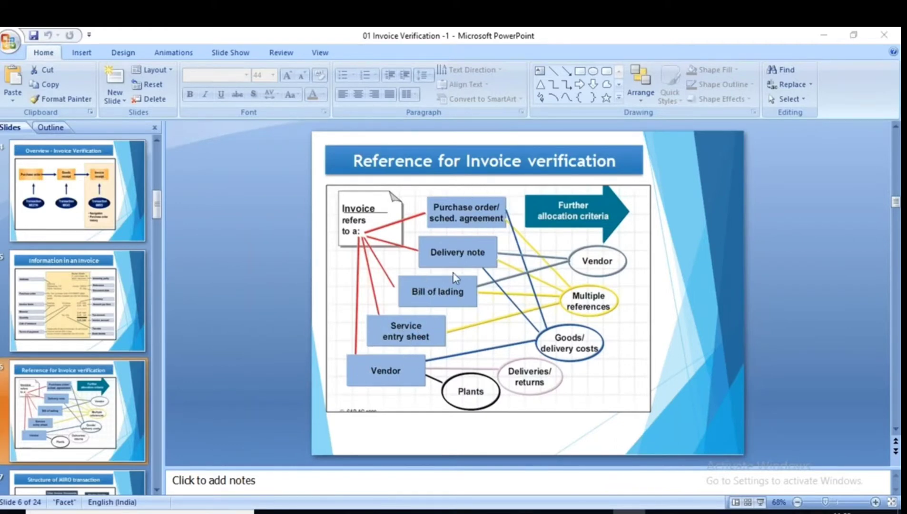
# Point out the invoice reference slide, then show slide 7, 'Structure of MIRO transaction'.
pyautogui.hotkey('alt', 'Tab')
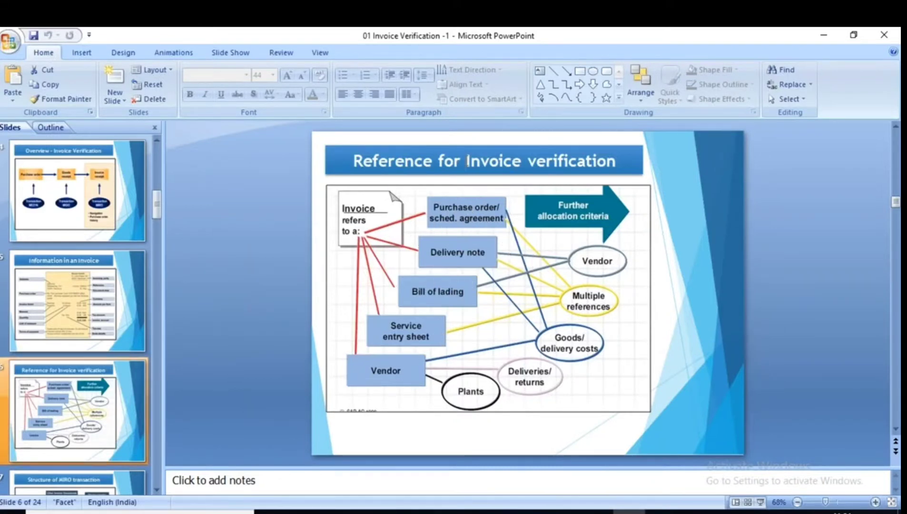
pyautogui.moveTo(620, 162); pyautogui.dragTo(500, 162)
pyautogui.click(371, 239)
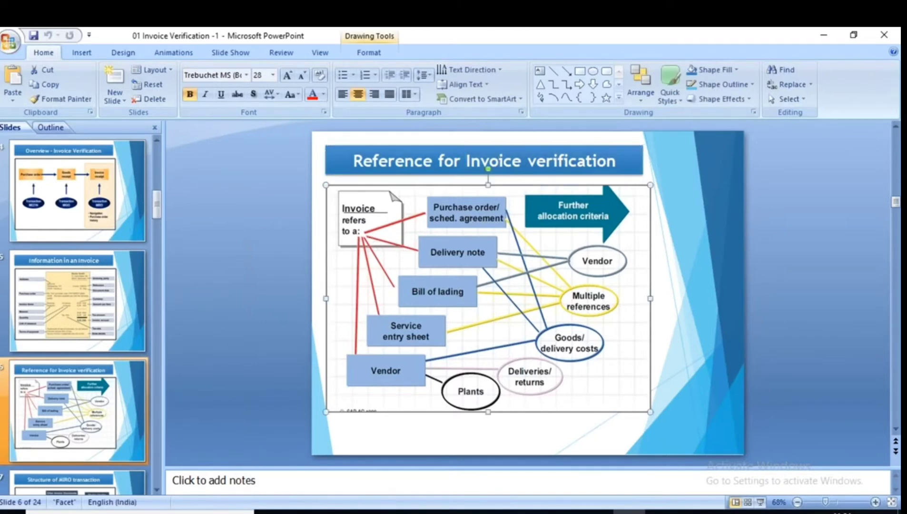
pyautogui.scroll(-1, 107, 391)
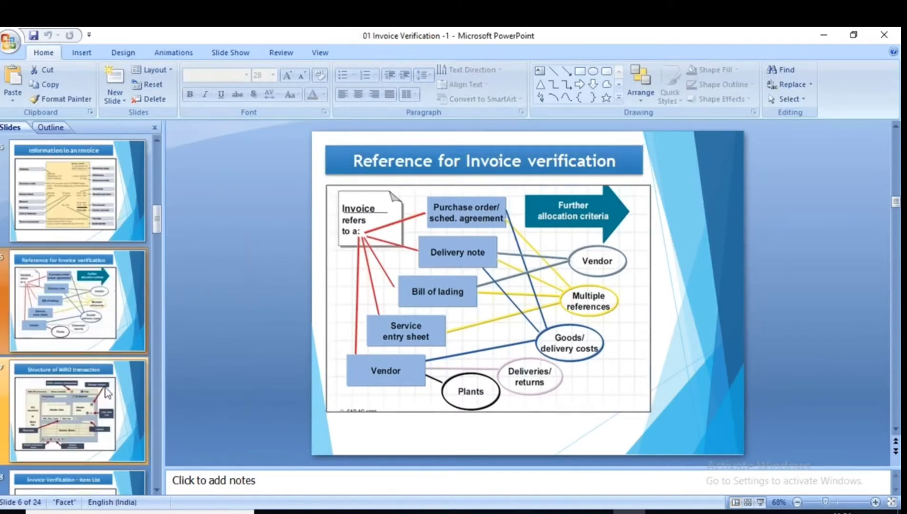
pyautogui.click(58, 401)
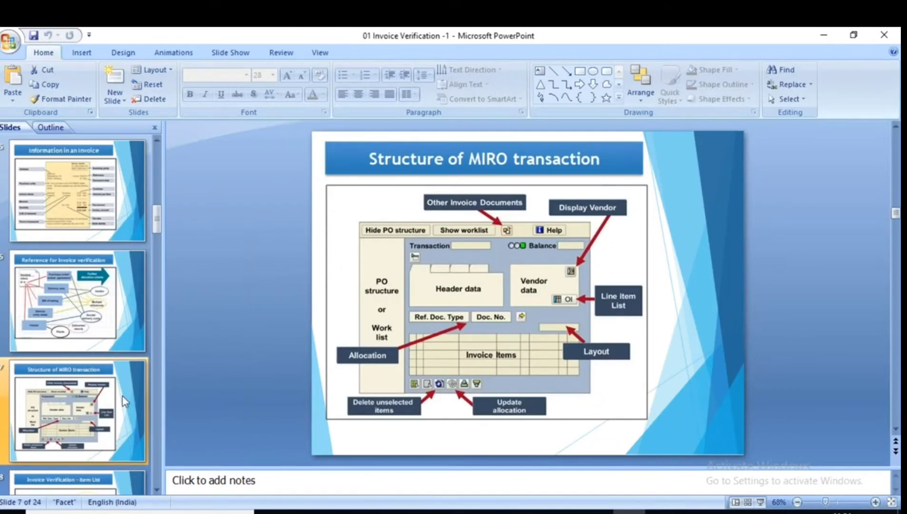
pyautogui.moveTo(433, 511)
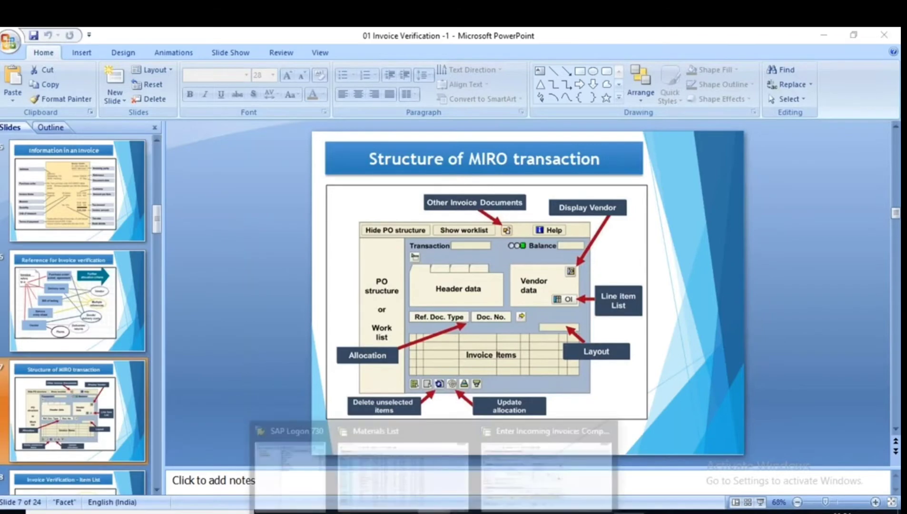
pyautogui.click(574, 446)
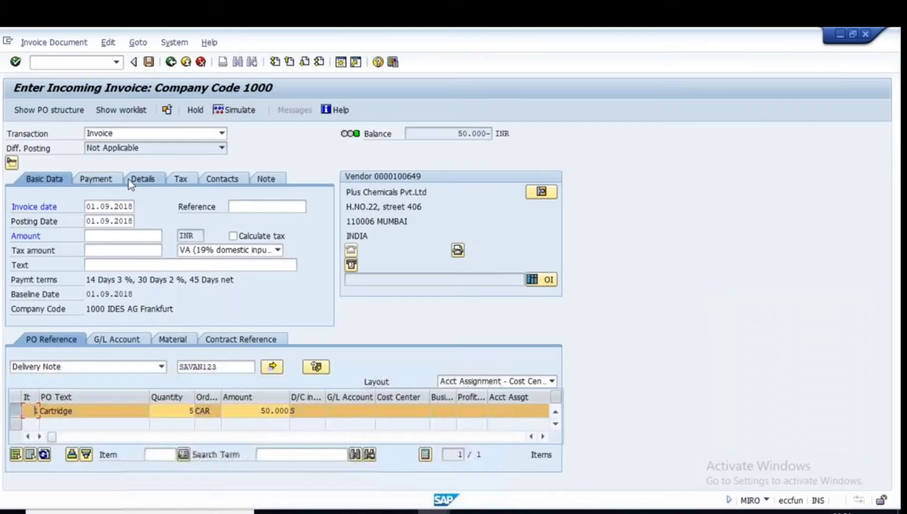
# Discard the invoice unposted and re-enter MIRO dated 01.09.2018 with delivery note savan123.
pyautogui.click(171, 63)
pyautogui.click(226, 271)
pyautogui.write('m')
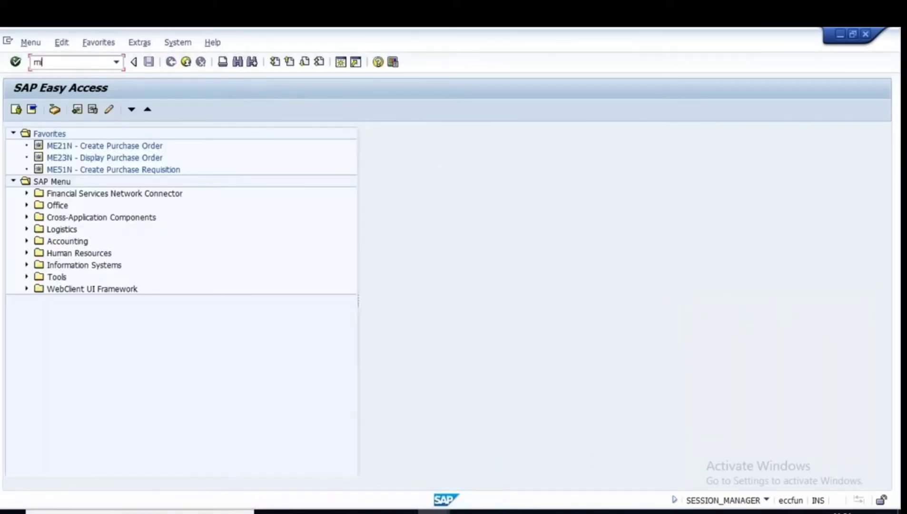
pyautogui.write('iro')
pyautogui.press('Return')
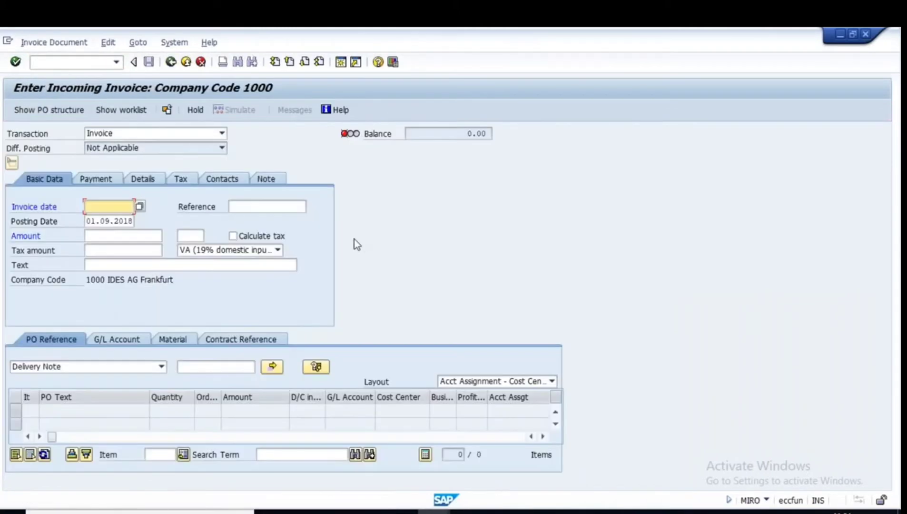
pyautogui.click(118, 206)
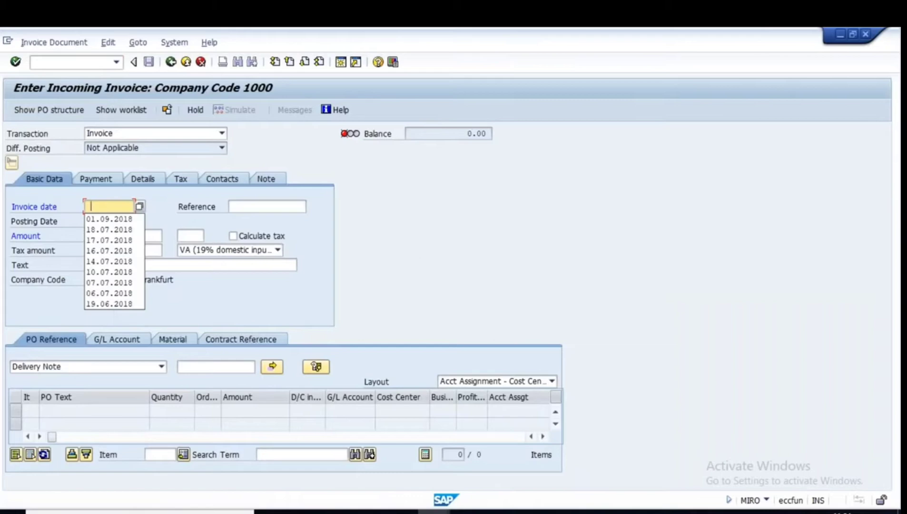
pyautogui.click(121, 220)
pyautogui.press('Return')
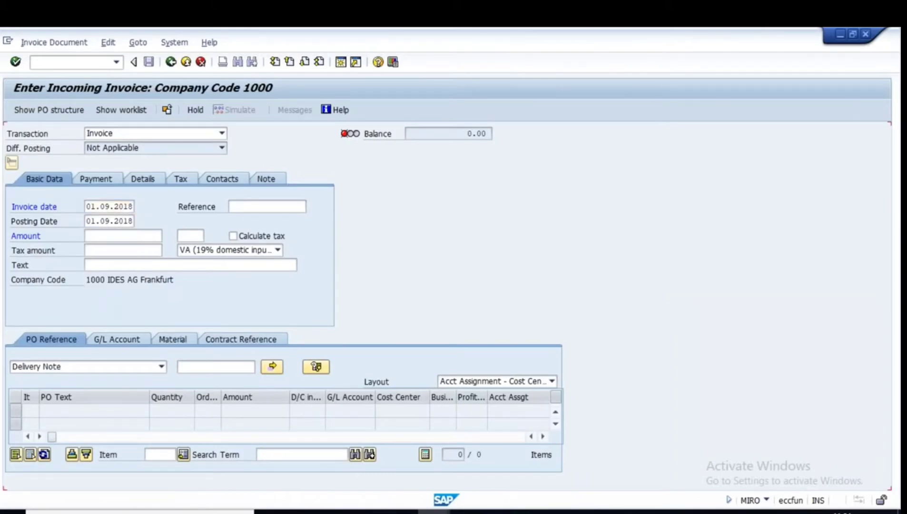
pyautogui.click(189, 366)
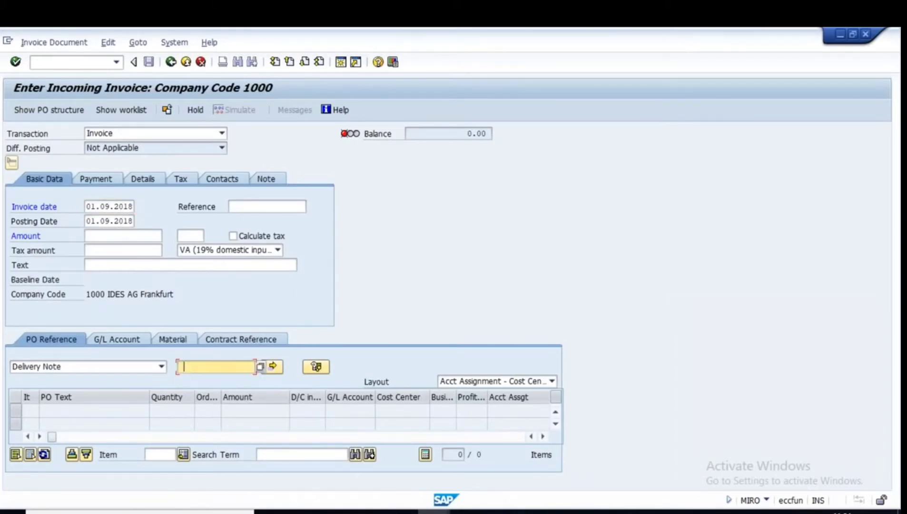
pyautogui.click(207, 379)
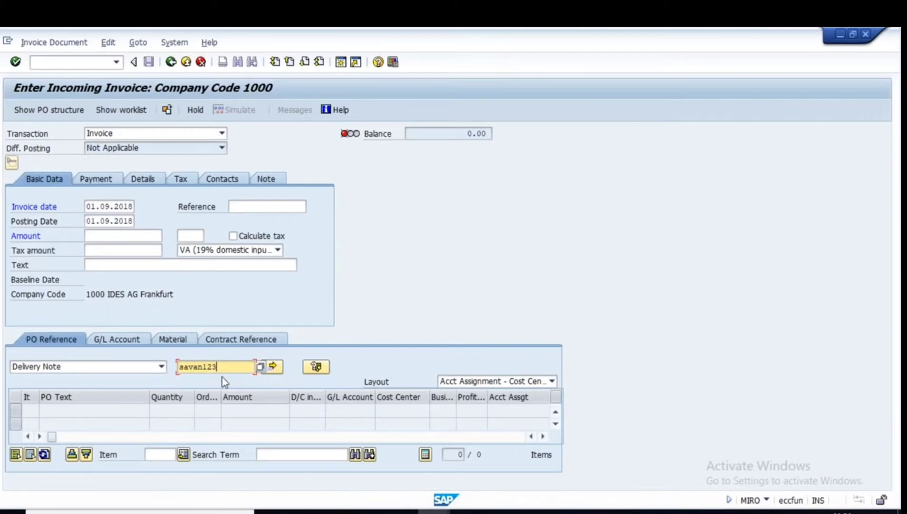
pyautogui.click(273, 374)
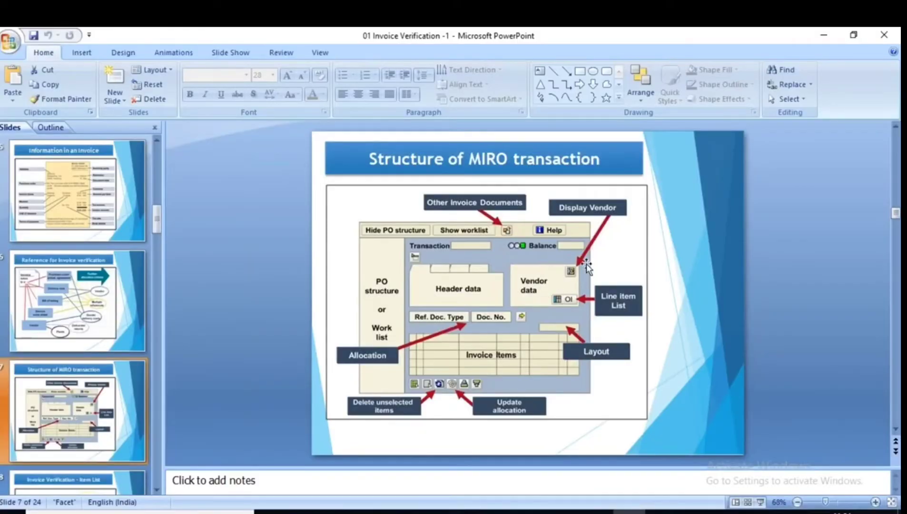
# Return to SAP's invoice screen and highlight vendor Plus Chemicals Pvt.Ltd.
pyautogui.hotkey('alt', 'Tab')
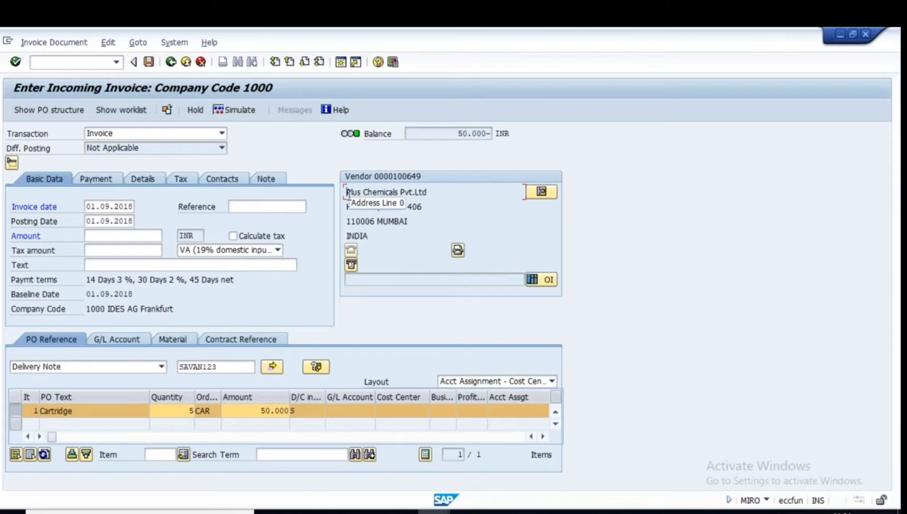
pyautogui.moveTo(347, 194); pyautogui.dragTo(431, 192)
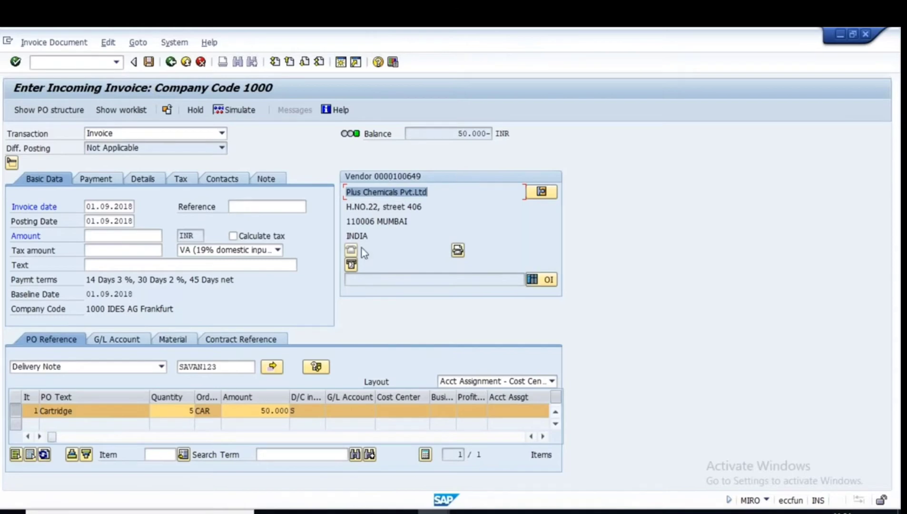
pyautogui.click(544, 191)
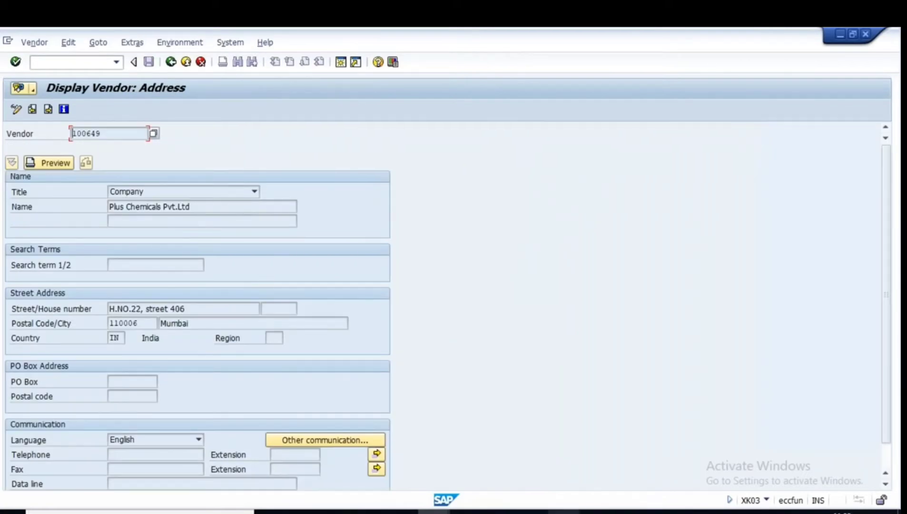
pyautogui.click(597, 512)
pyautogui.scroll(7, 357, 329)
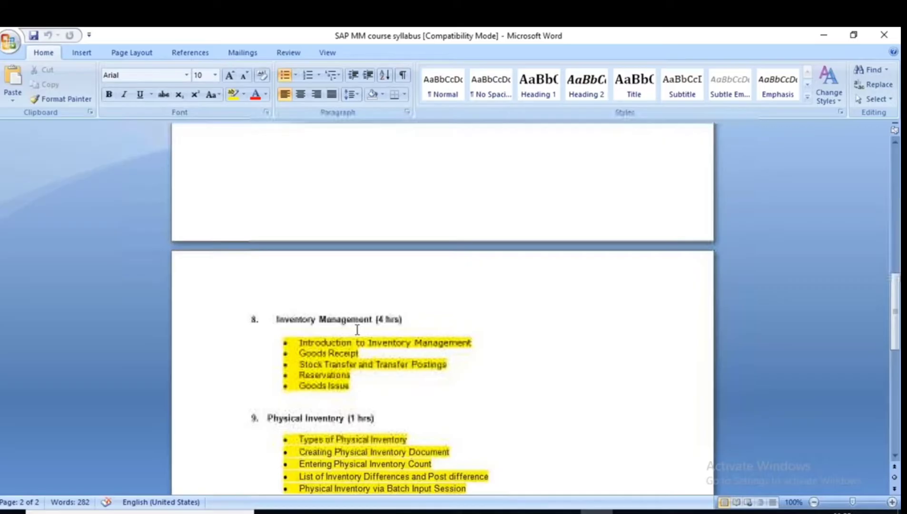
pyautogui.scroll(15, 357, 330)
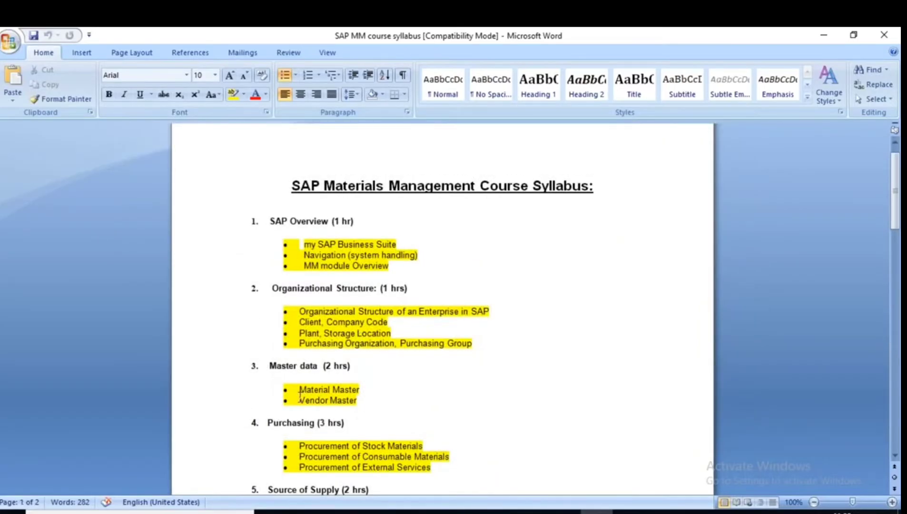
pyautogui.moveTo(300, 399); pyautogui.dragTo(359, 402)
pyautogui.click(324, 400)
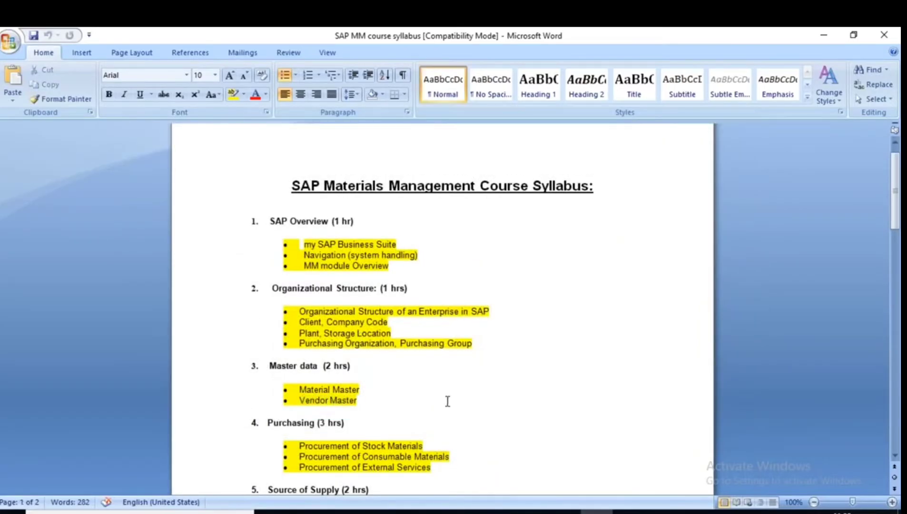
pyautogui.hotkey('alt', 'Tab')
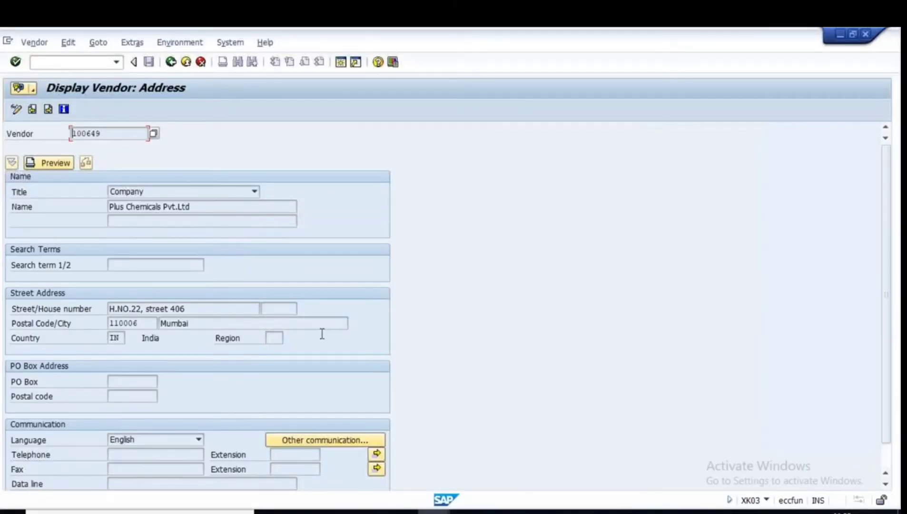
pyautogui.scroll(-1, 291, 336)
pyautogui.scroll(1, 291, 336)
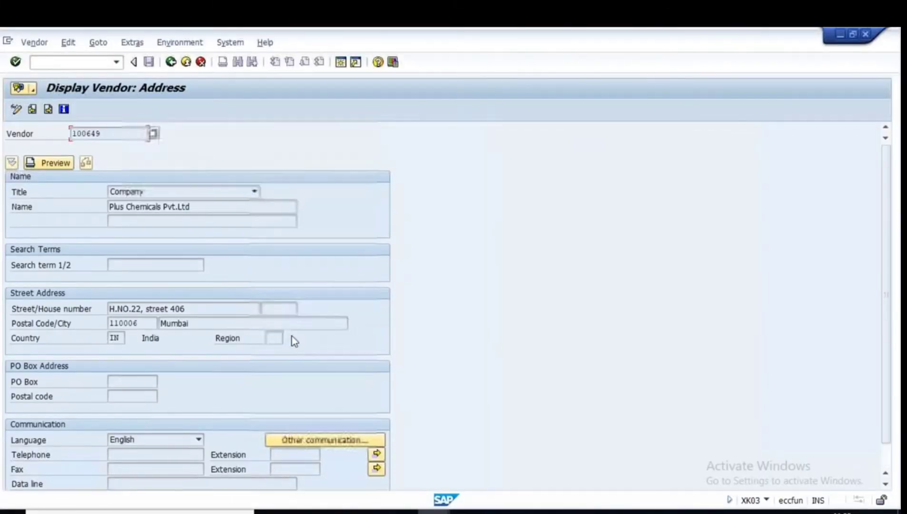
pyautogui.click(171, 61)
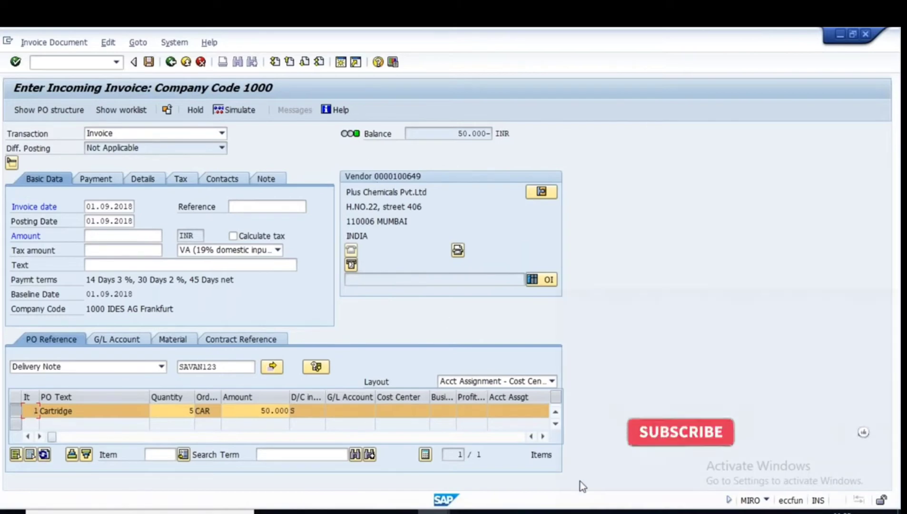
# Try Other Invoice Document without posting, close the lookup, and list reference document types.
pyautogui.click(629, 512)
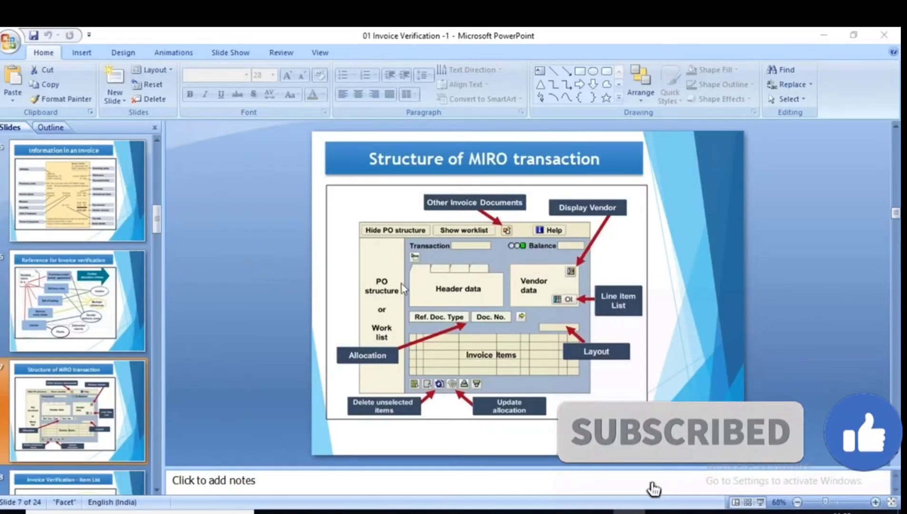
pyautogui.hotkey('alt', 'Tab')
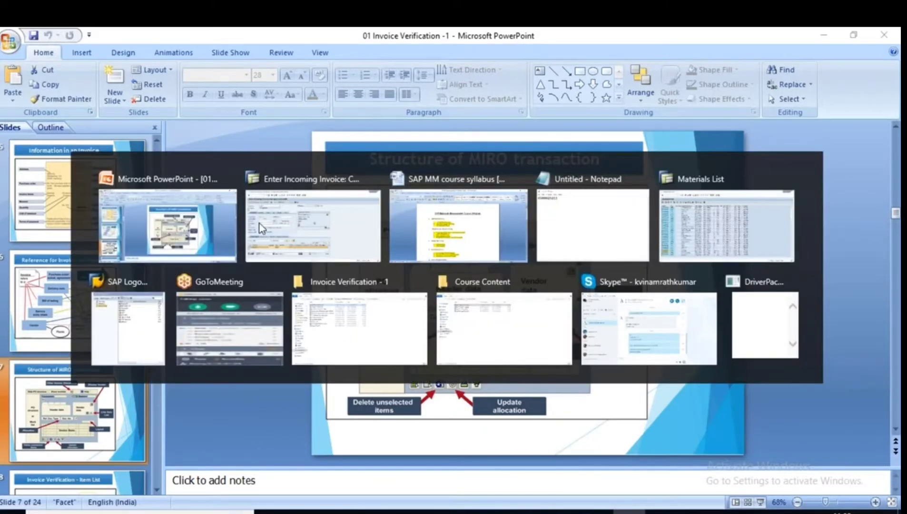
pyautogui.click(261, 229)
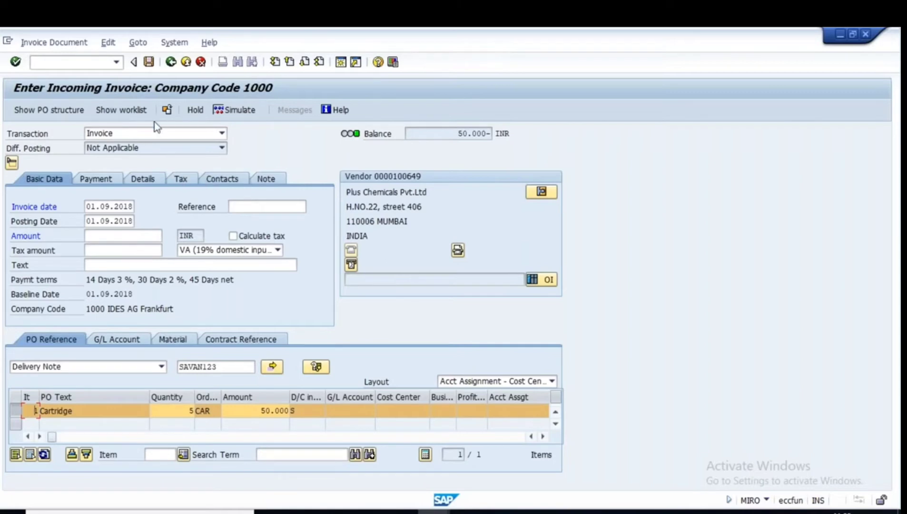
pyautogui.click(165, 110)
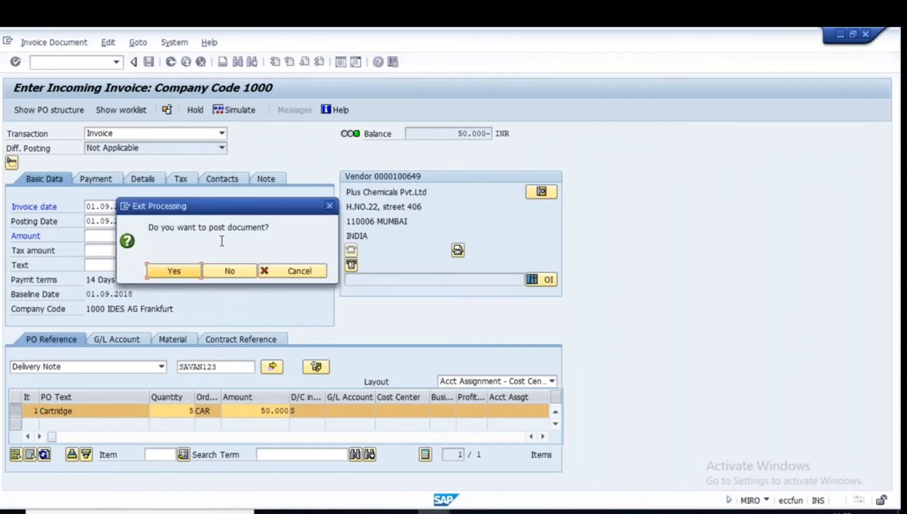
pyautogui.click(230, 270)
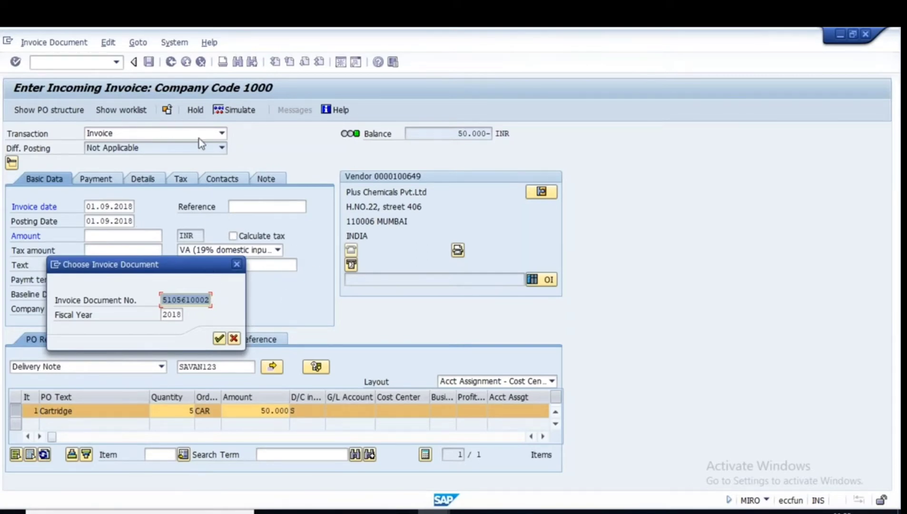
pyautogui.click(594, 511)
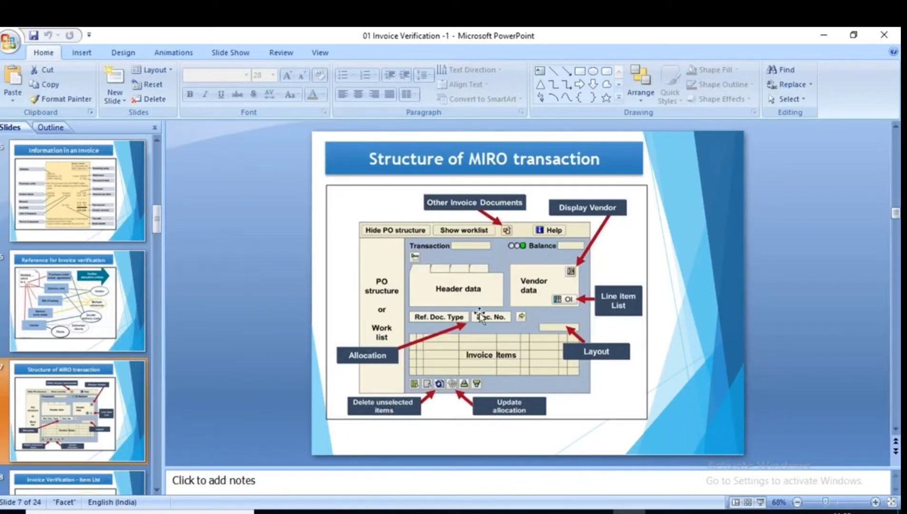
pyautogui.click(439, 511)
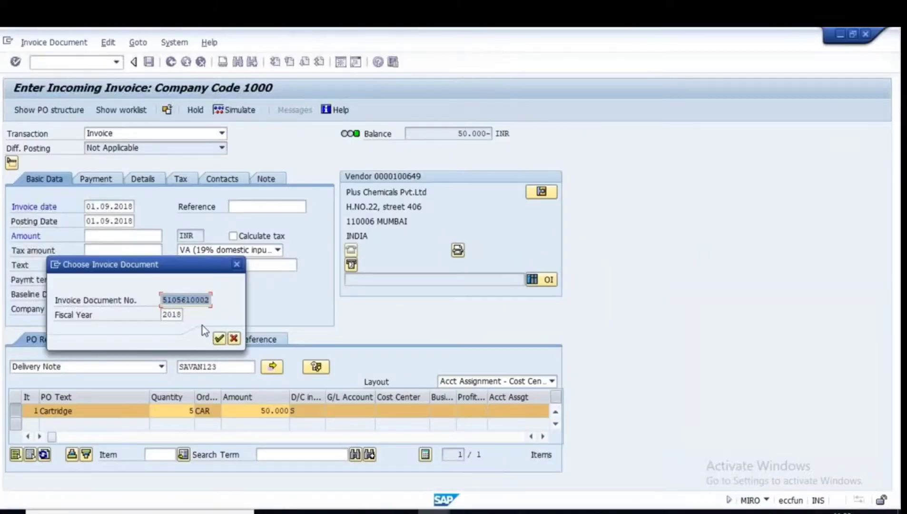
pyautogui.click(219, 338)
pyautogui.click(163, 366)
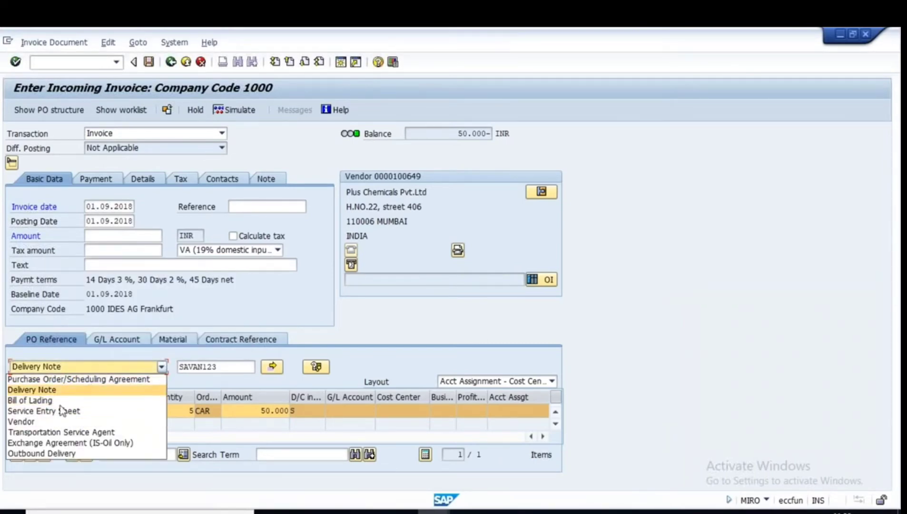
# Keep Delivery Note as the document type and browse the item list layout options.
pyautogui.click(362, 314)
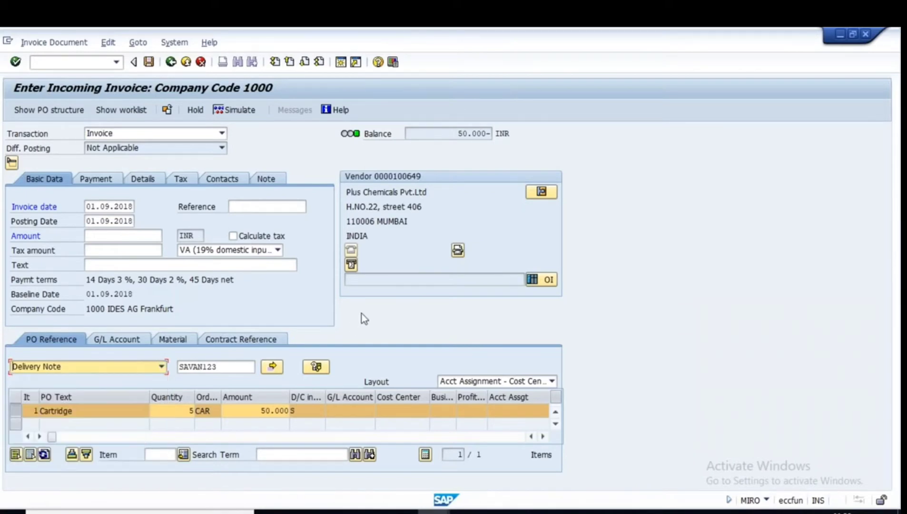
pyautogui.hotkey('alt', 'Tab')
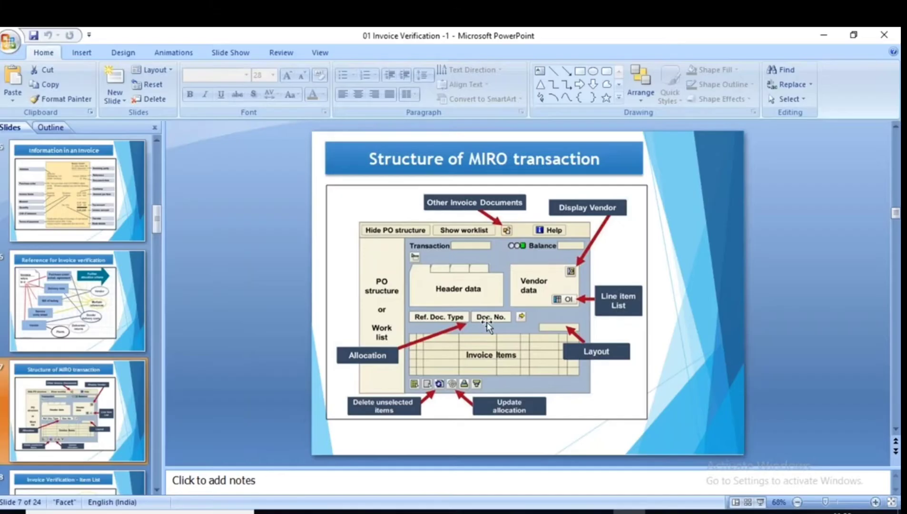
pyautogui.hotkey('alt', 'Tab')
pyautogui.hotkey('alt', 'Tab')
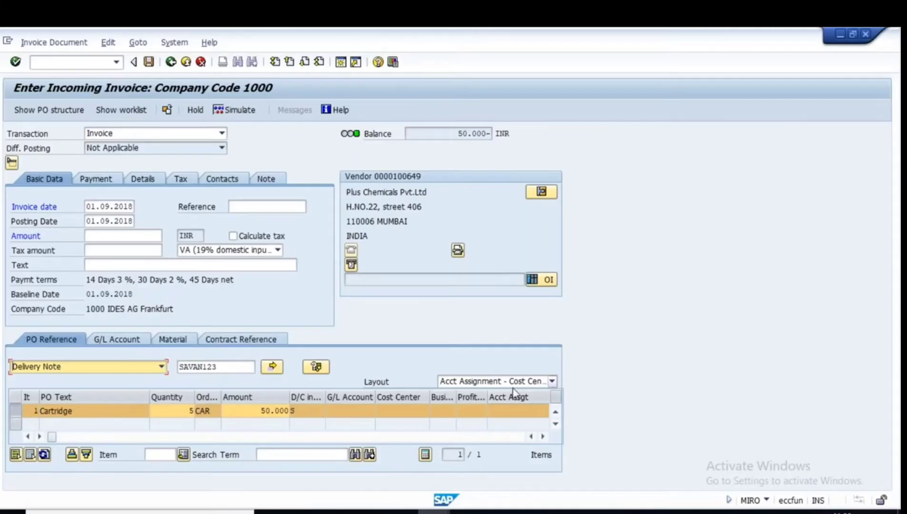
pyautogui.click(554, 381)
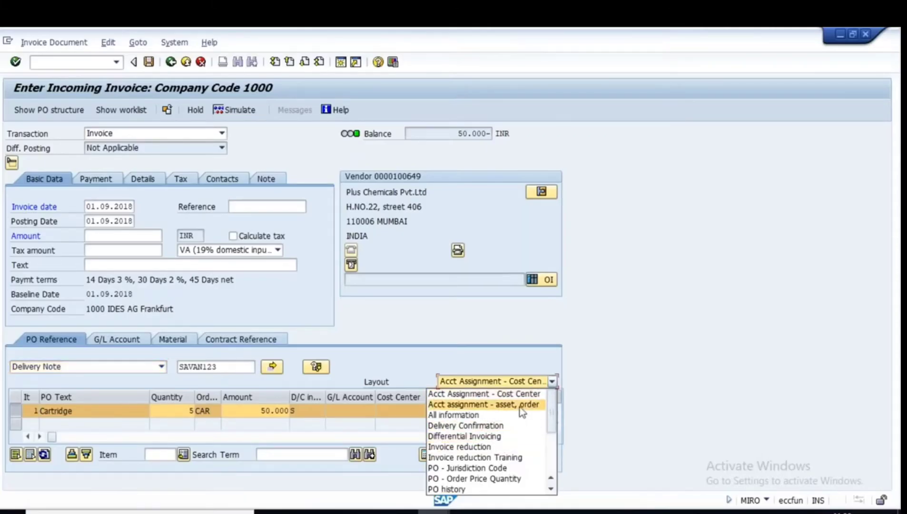
pyautogui.click(590, 383)
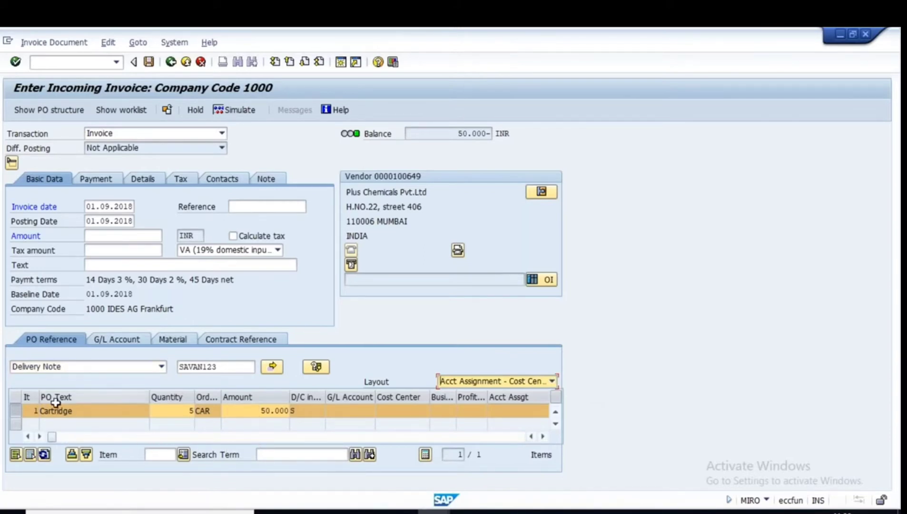
# Point out the Cartridge item and quantity, keep the cost center layout, and return to the slide.
pyautogui.click(33, 410)
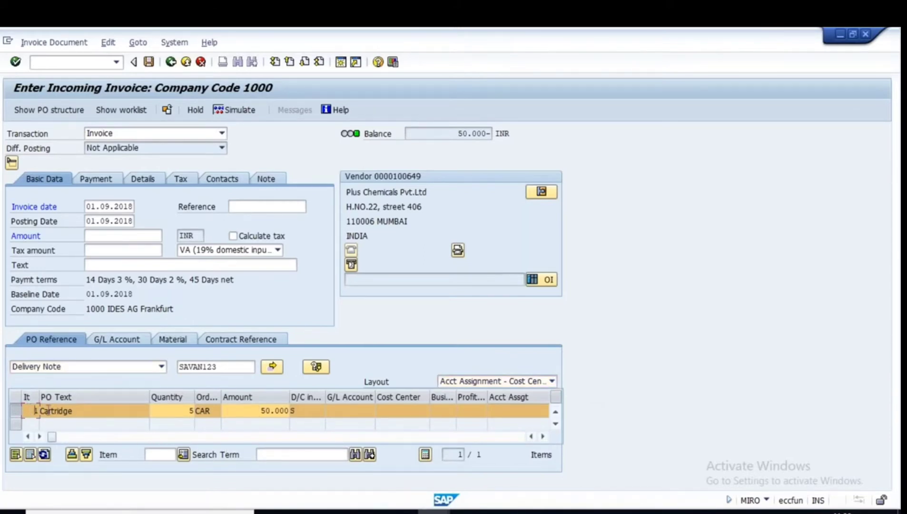
pyautogui.click(180, 412)
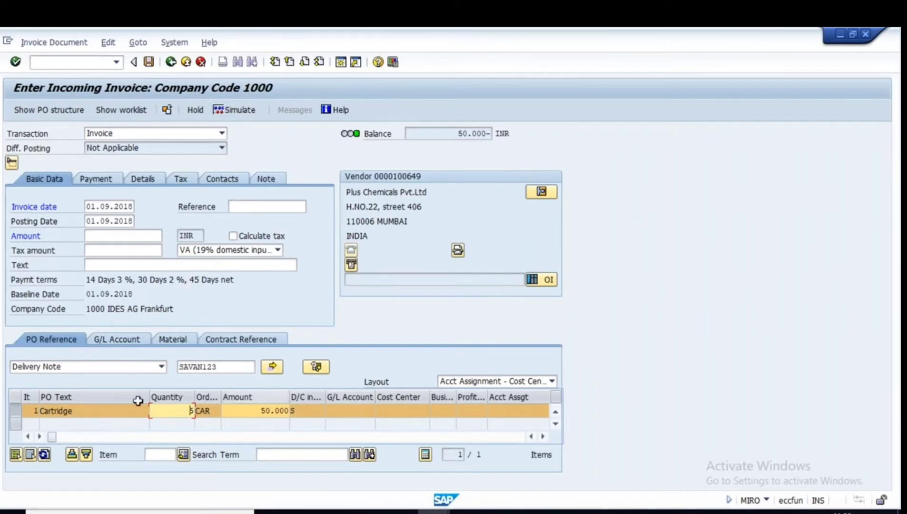
pyautogui.click(550, 381)
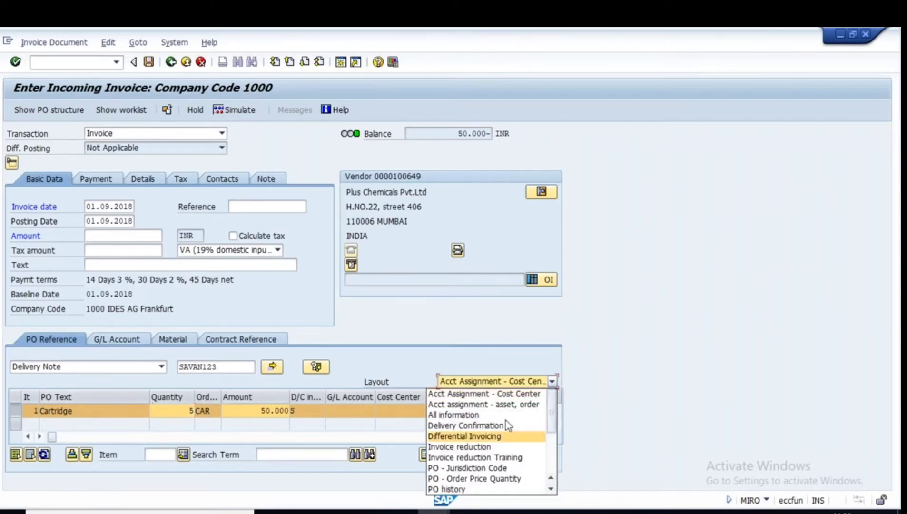
pyautogui.click(615, 371)
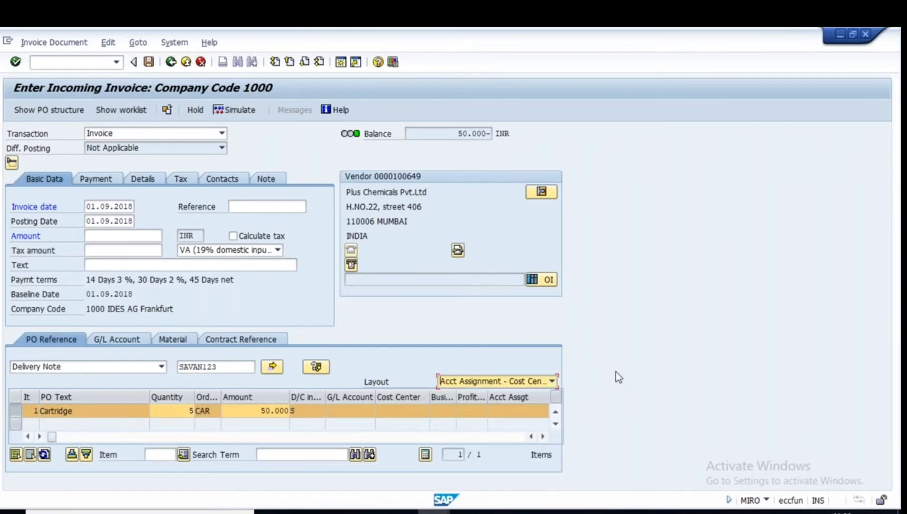
pyautogui.hotkey('alt', 'Tab')
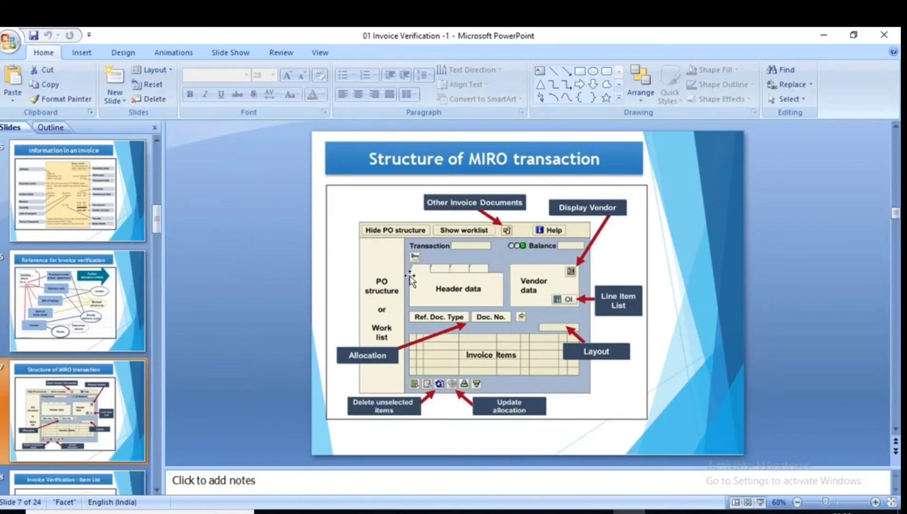
# Return to the SAP invoice window and open a new session on SAP Easy Access.
pyautogui.hotkey('alt', 'Tab')
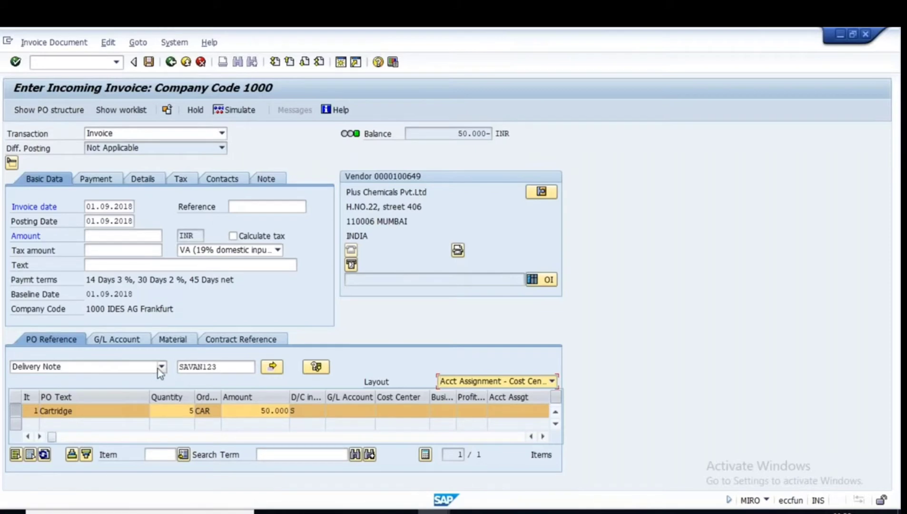
pyautogui.click(433, 512)
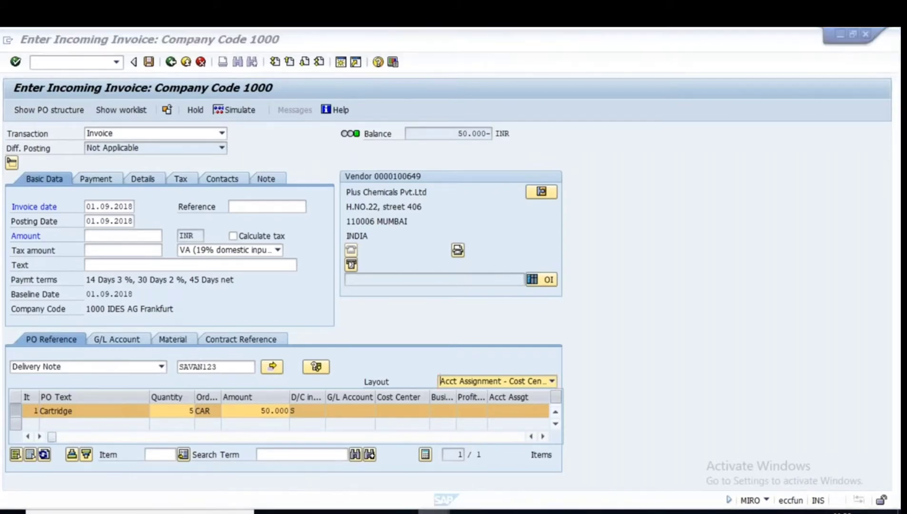
pyautogui.click(509, 466)
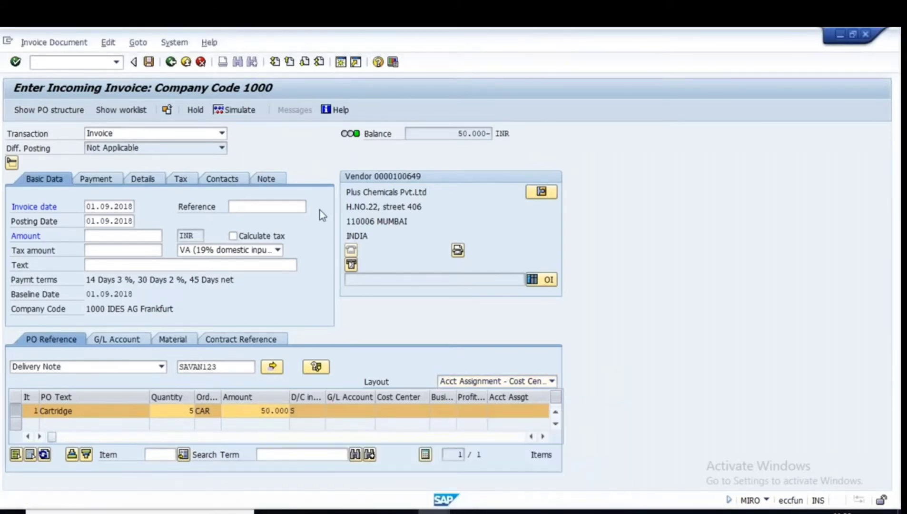
pyautogui.hotkey('ctrl', 'n')
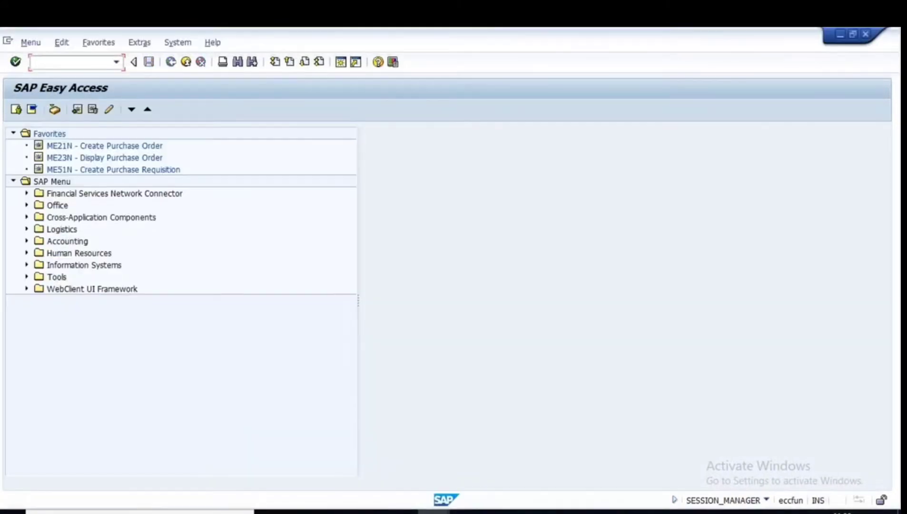
# Display the Cartridge purchase order with ME23N, then go Back out of the invoice screen.
pyautogui.write('me23n')
pyautogui.press('Return')
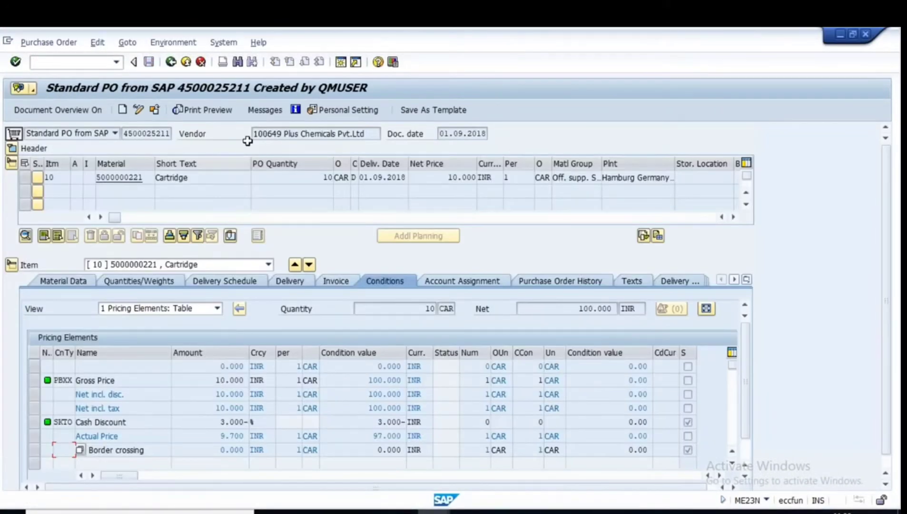
pyautogui.click(123, 133)
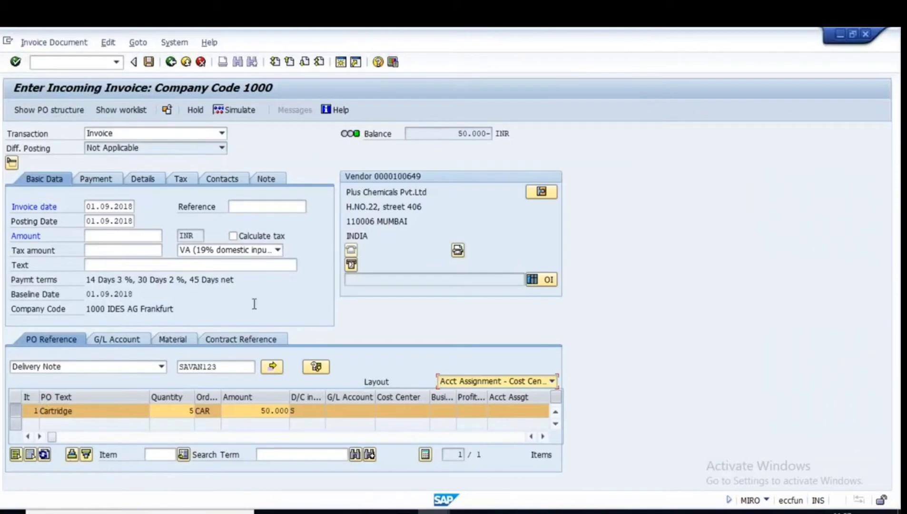
pyautogui.click(171, 62)
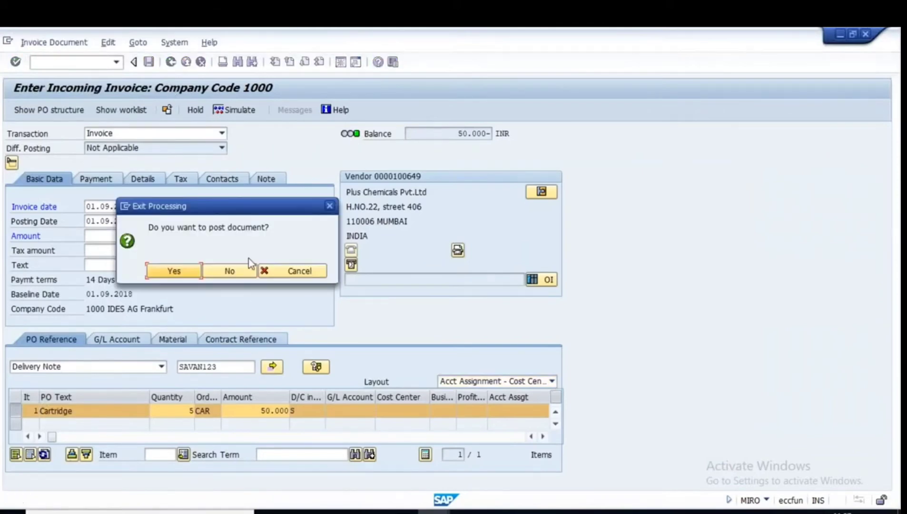
# Exit without posting, restart MIRO with Purchase Order reference and invoice date 01.09.2018.
pyautogui.click(230, 271)
pyautogui.write('miro')
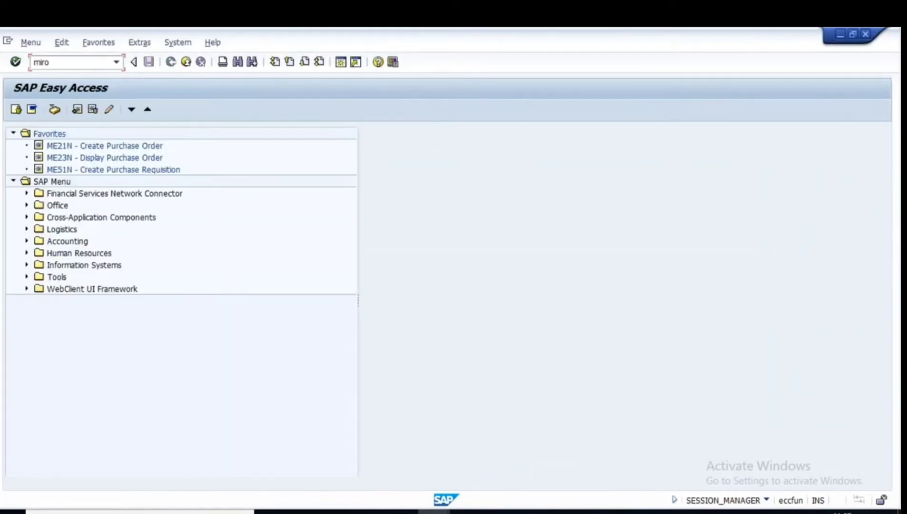
pyautogui.press('Return')
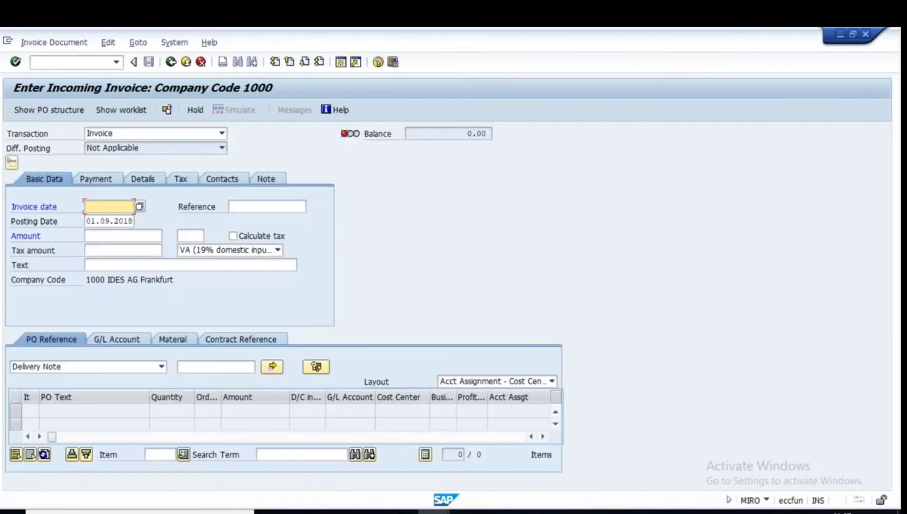
pyautogui.click(161, 368)
pyautogui.click(78, 380)
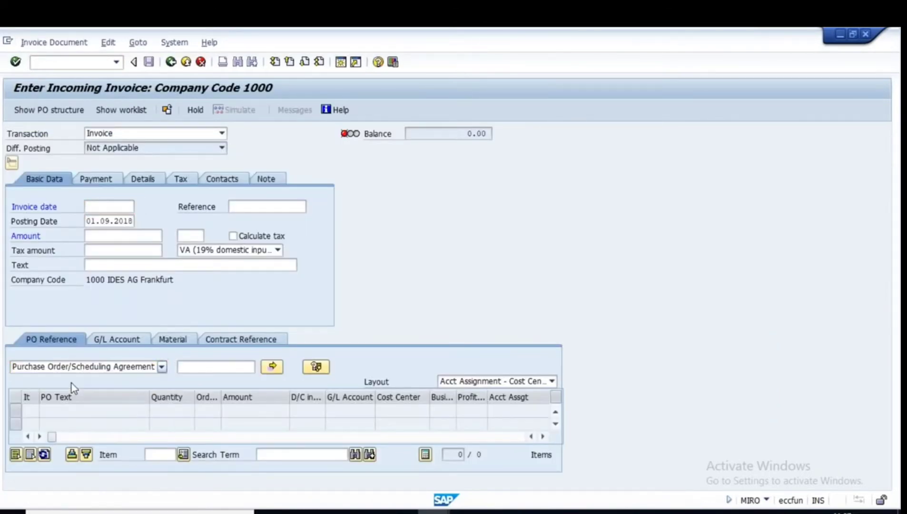
pyautogui.click(142, 218)
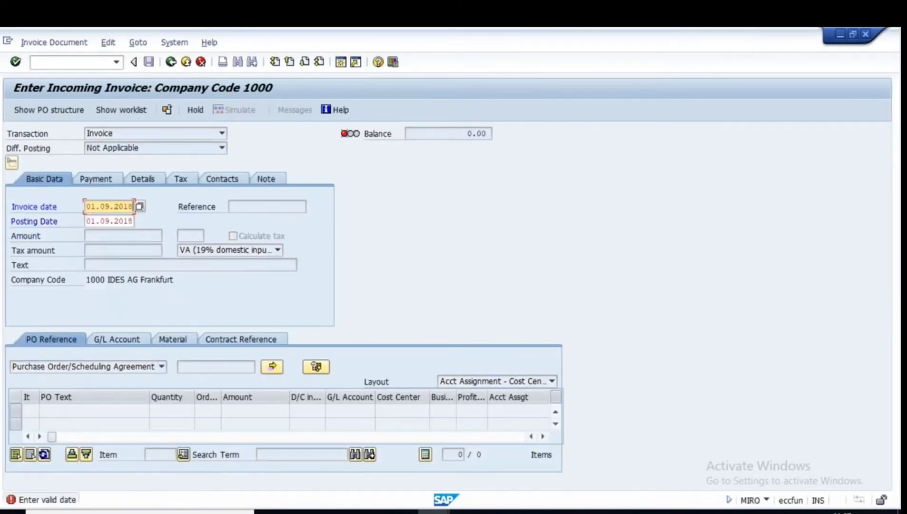
pyautogui.press('Return')
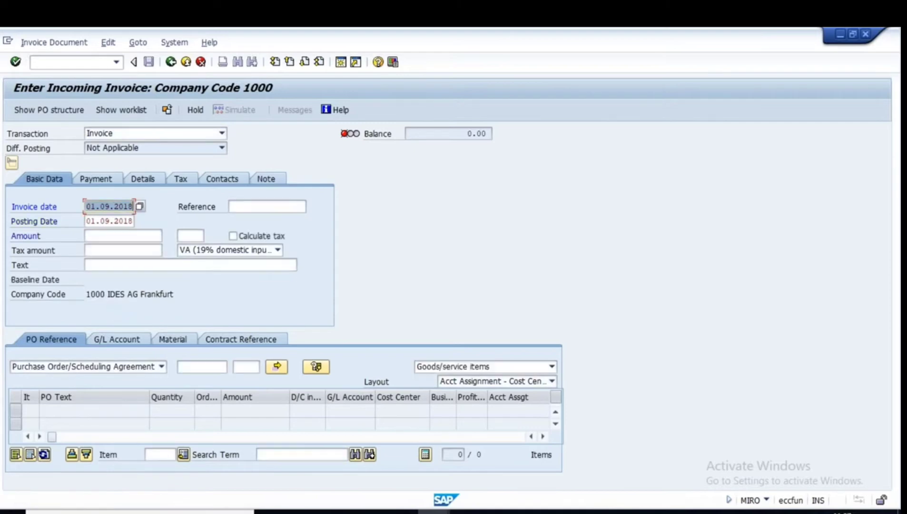
pyautogui.click(199, 368)
pyautogui.hotkey('ctrl', 'v')
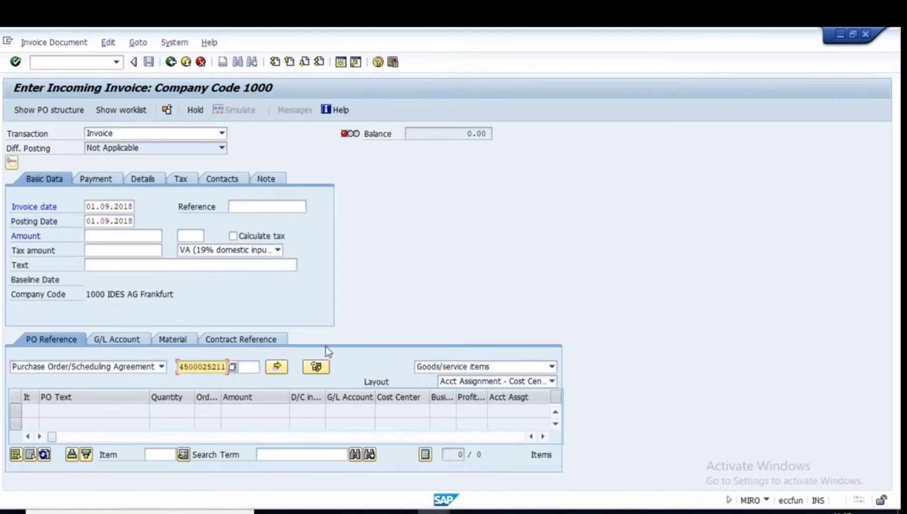
pyautogui.press('Return')
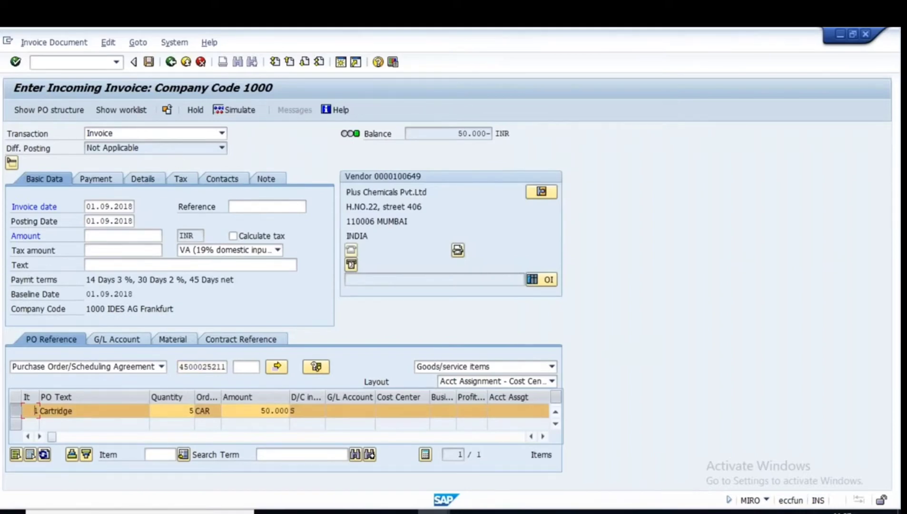
# Show and widen the PO structure to inspect the goods receipt, then hide it and return to PowerPoint.
pyautogui.click(32, 110)
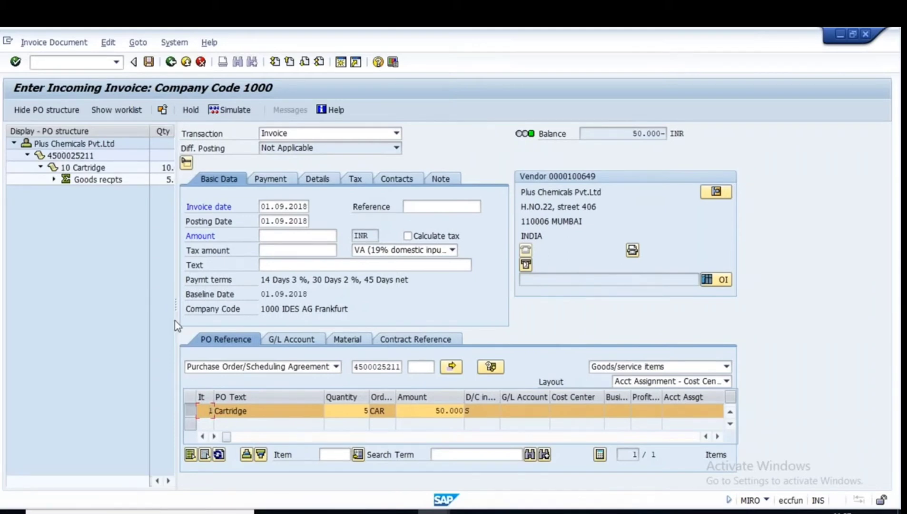
pyautogui.moveTo(175, 304); pyautogui.dragTo(304, 303)
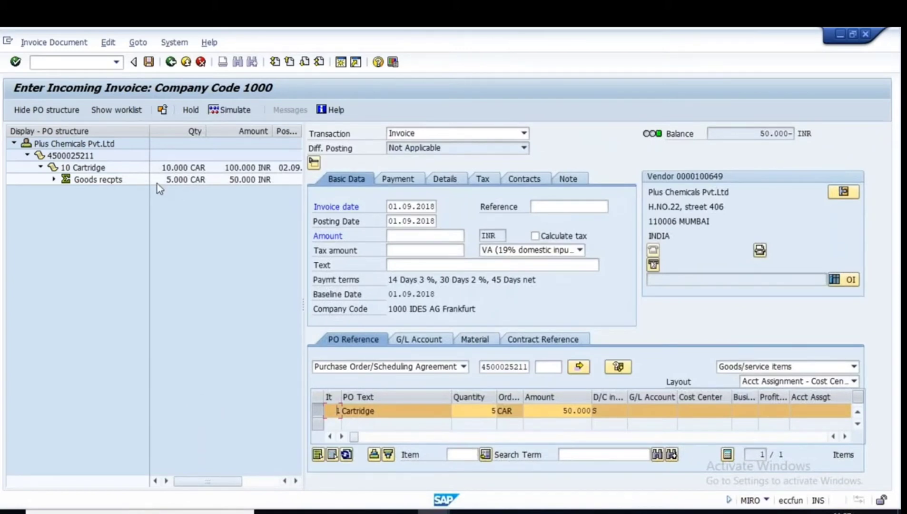
pyautogui.click(53, 179)
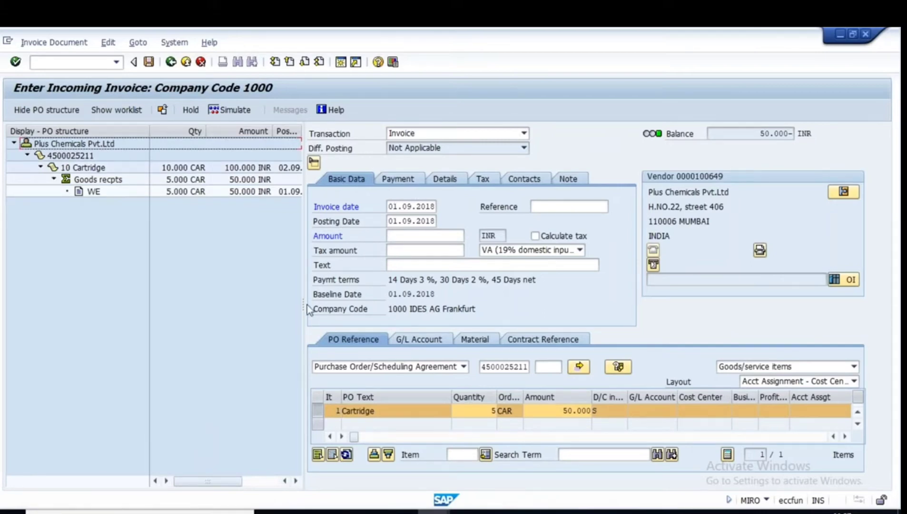
pyautogui.moveTo(301, 305); pyautogui.dragTo(196, 305)
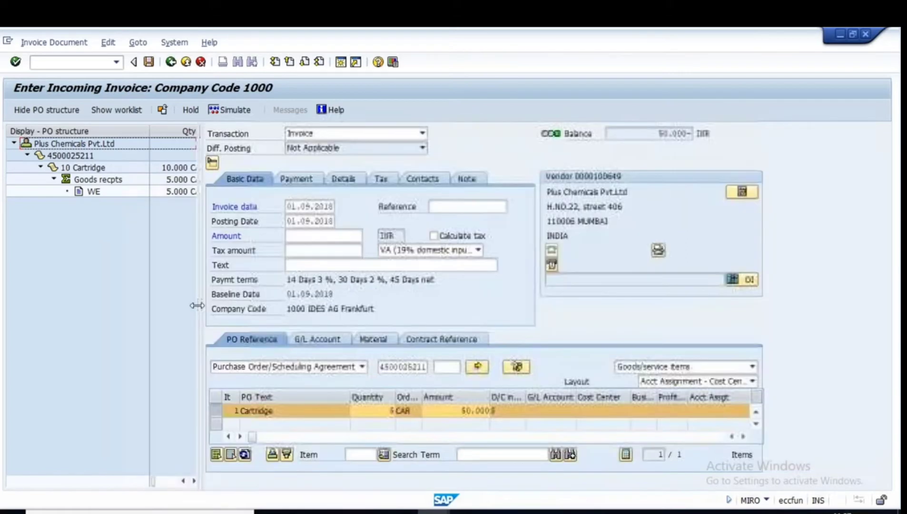
pyautogui.click(43, 110)
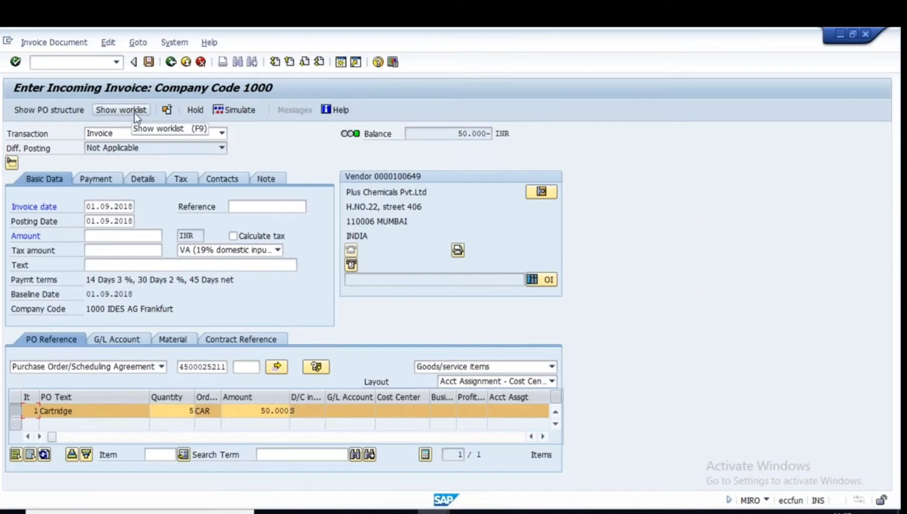
pyautogui.click(629, 512)
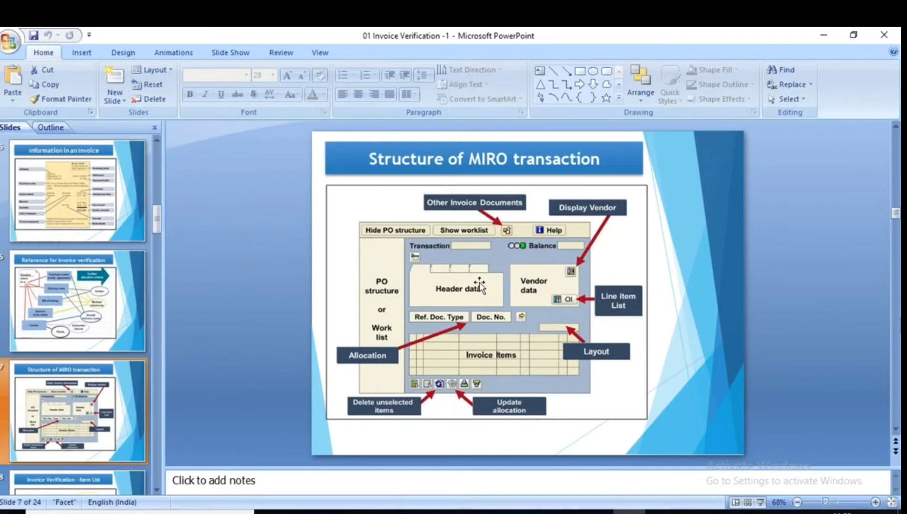
# Go to slide 8, Invoice Verification – Item List, and bring up the open SAP windows.
pyautogui.scroll(-2, 60, 299)
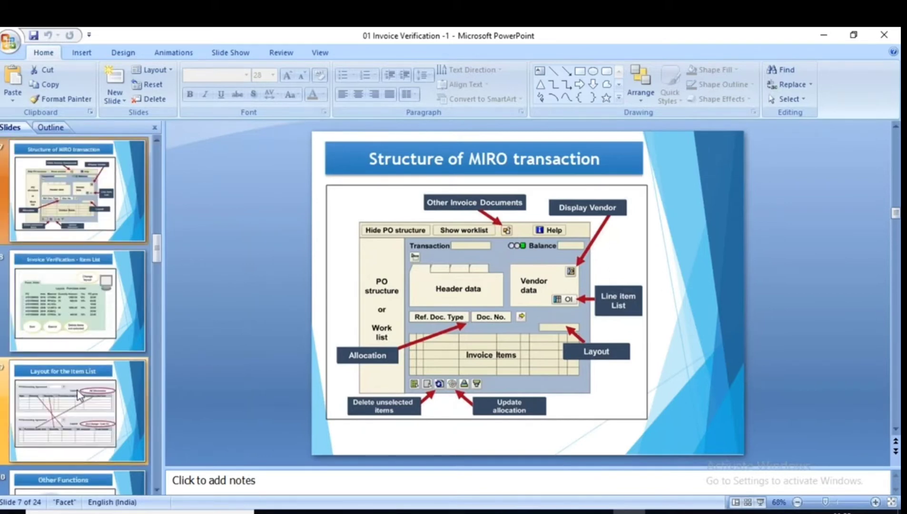
pyautogui.click(59, 299)
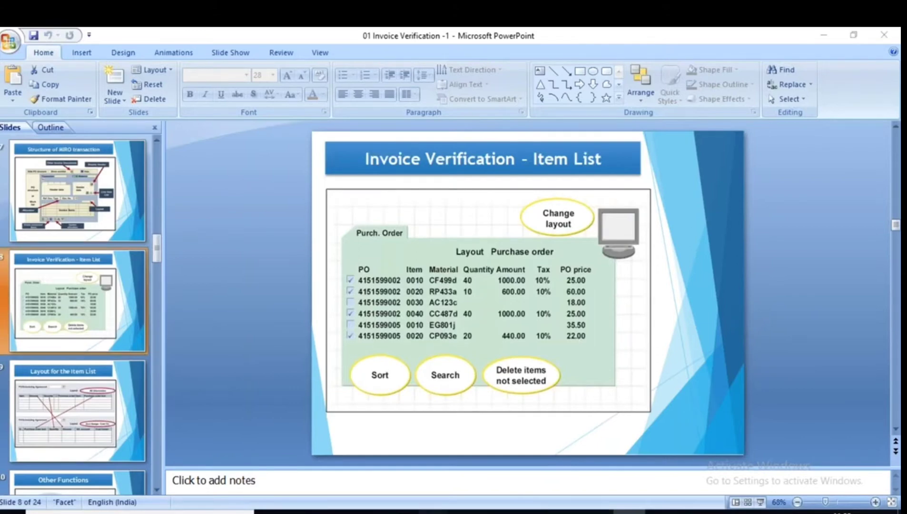
pyautogui.click(435, 512)
# Return to the invoice entry window and select the purchase order number.
pyautogui.moveTo(587, 451)
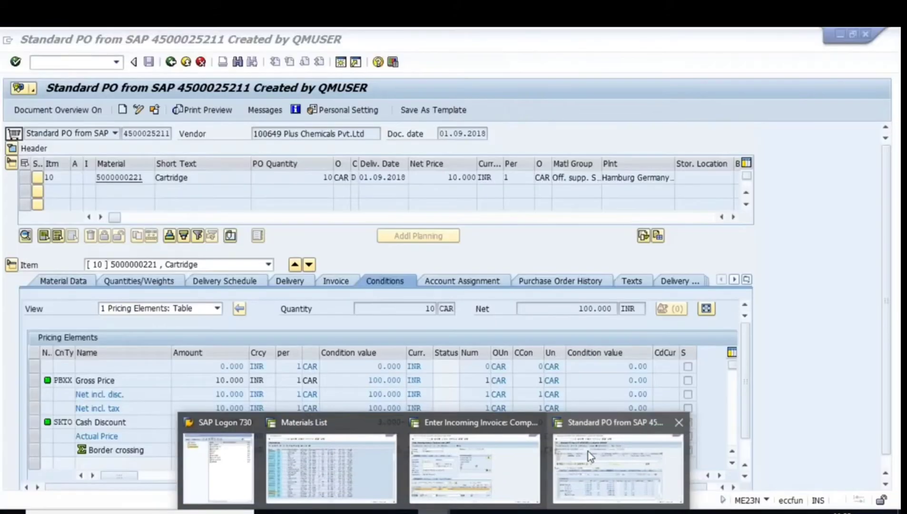
pyautogui.click(475, 467)
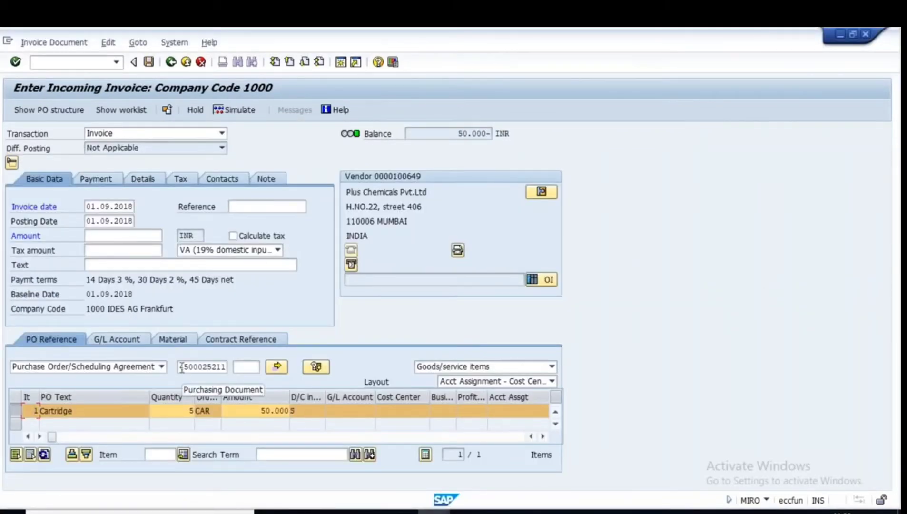
pyautogui.moveTo(180, 367); pyautogui.dragTo(226, 367)
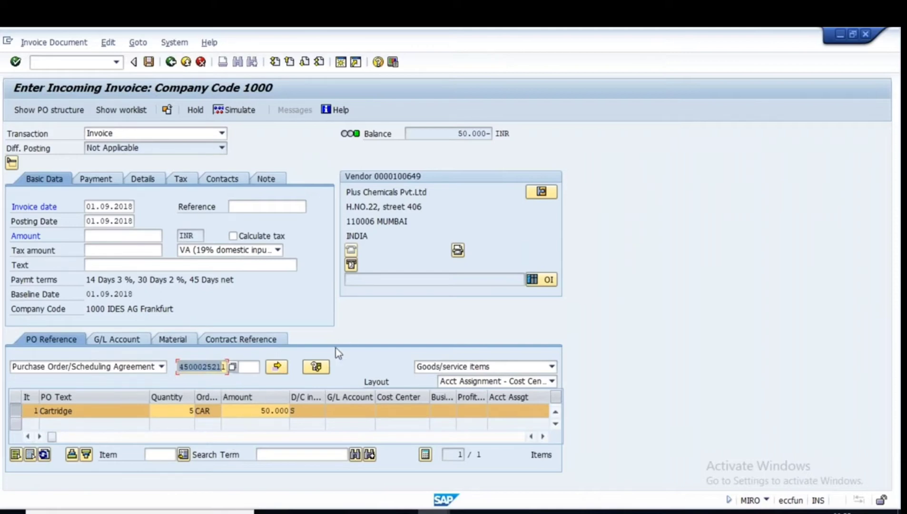
pyautogui.click(280, 367)
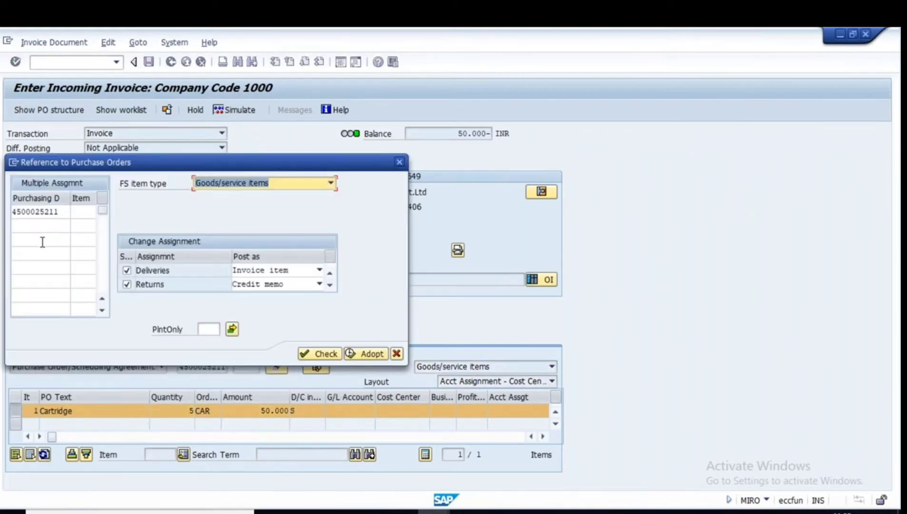
pyautogui.moveTo(62, 212); pyautogui.dragTo(1, 259)
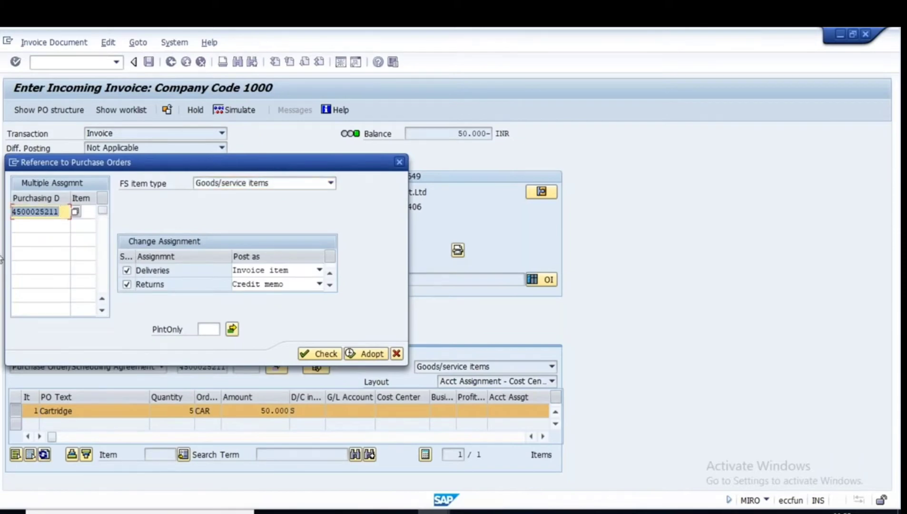
pyautogui.click(27, 226)
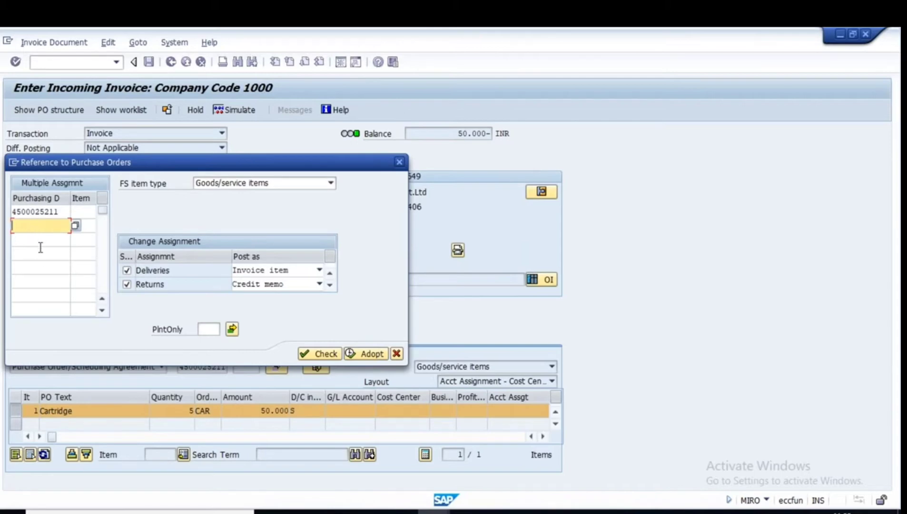
pyautogui.write('4500025211')
pyautogui.press('BackSpace')
pyautogui.write('0')
pyautogui.click(29, 241)
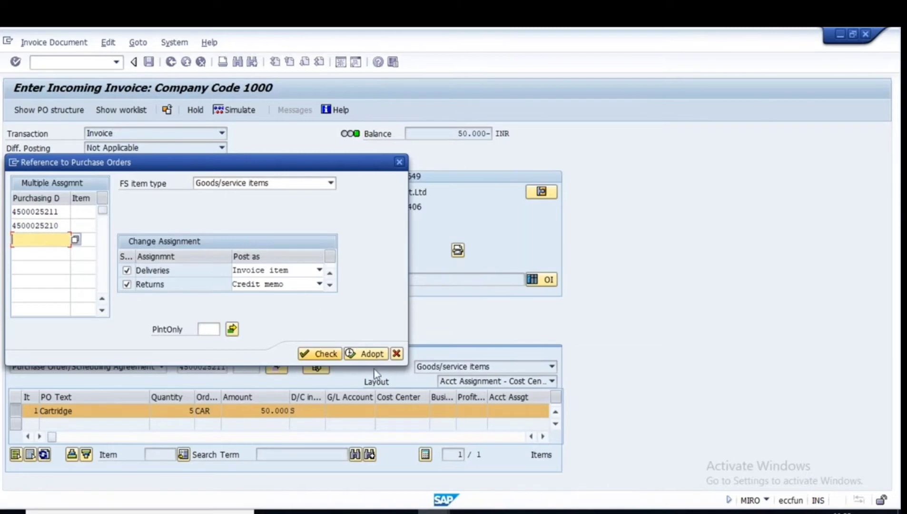
# Adopt both POs, check the Hydrochloric Acid item, then present the Item List slide full-screen.
pyautogui.click(367, 355)
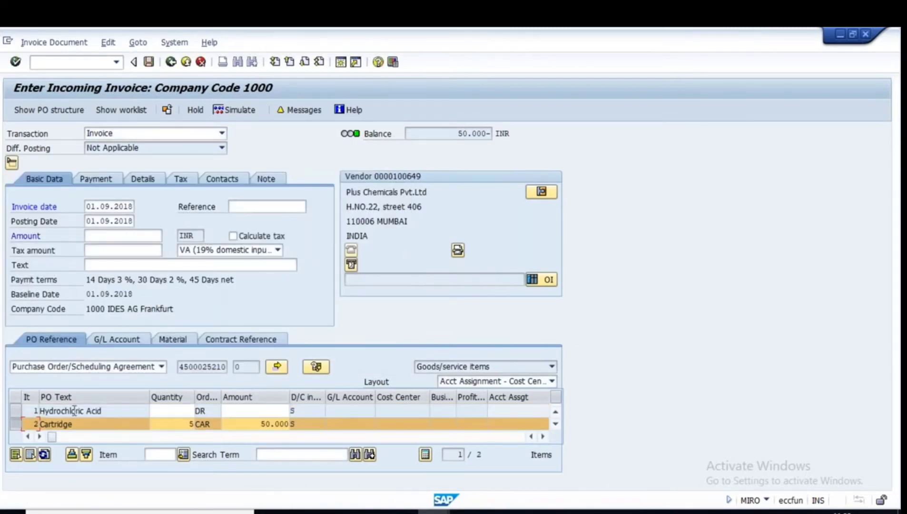
pyautogui.moveTo(40, 410); pyautogui.dragTo(103, 425)
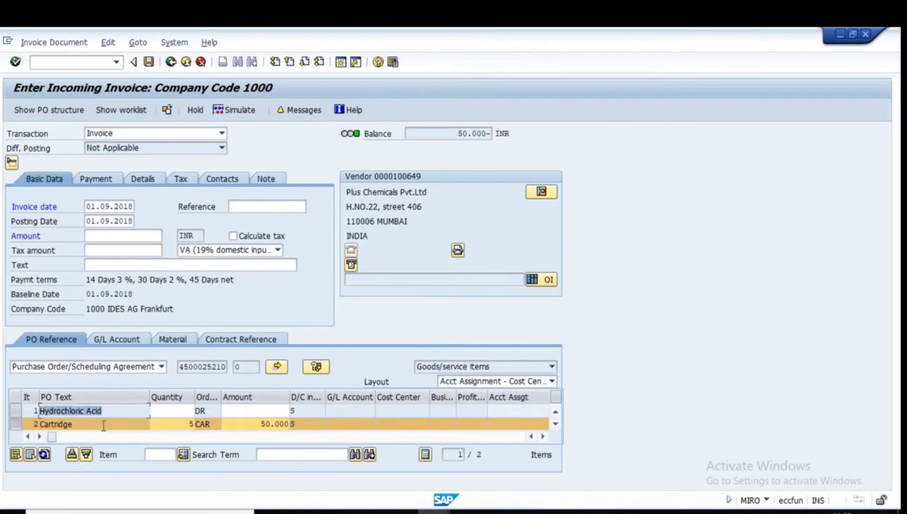
pyautogui.click(185, 410)
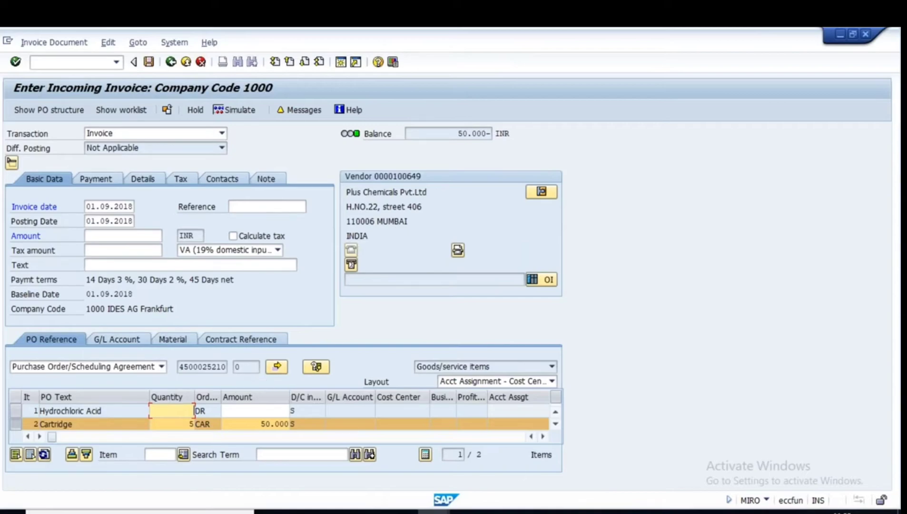
pyautogui.click(623, 511)
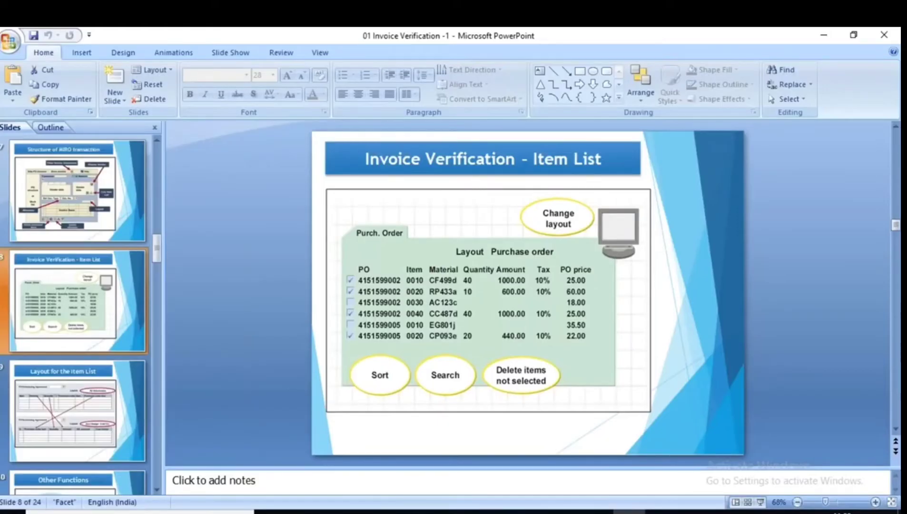
pyautogui.click(760, 502)
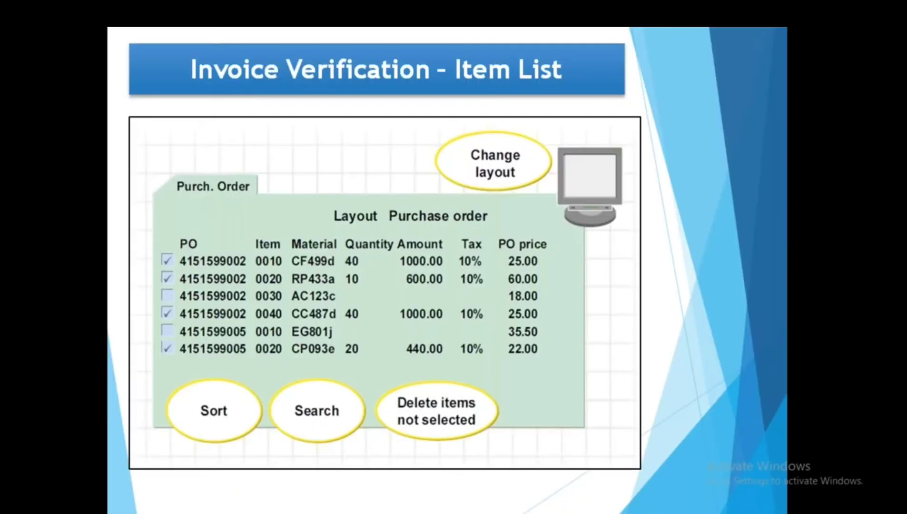
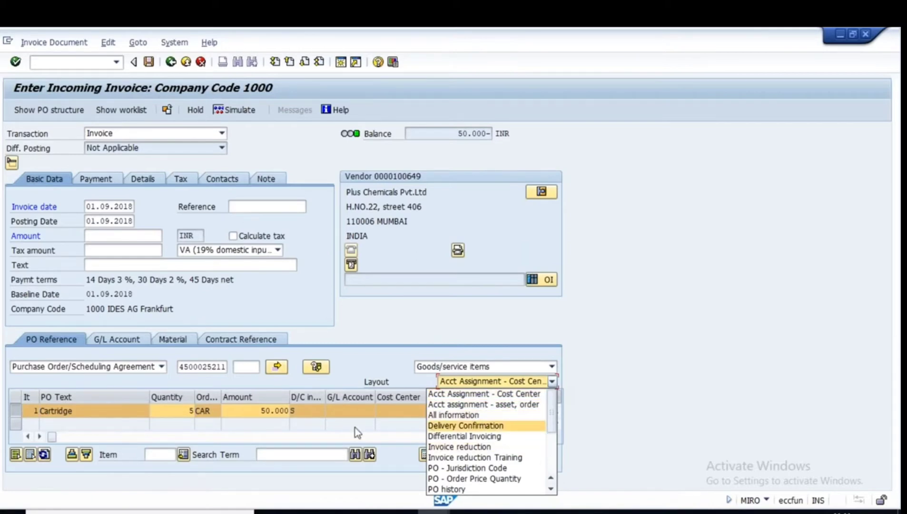
# Switch the invoice item list from the cost-center layout to the All information layout.
pyautogui.click(518, 338)
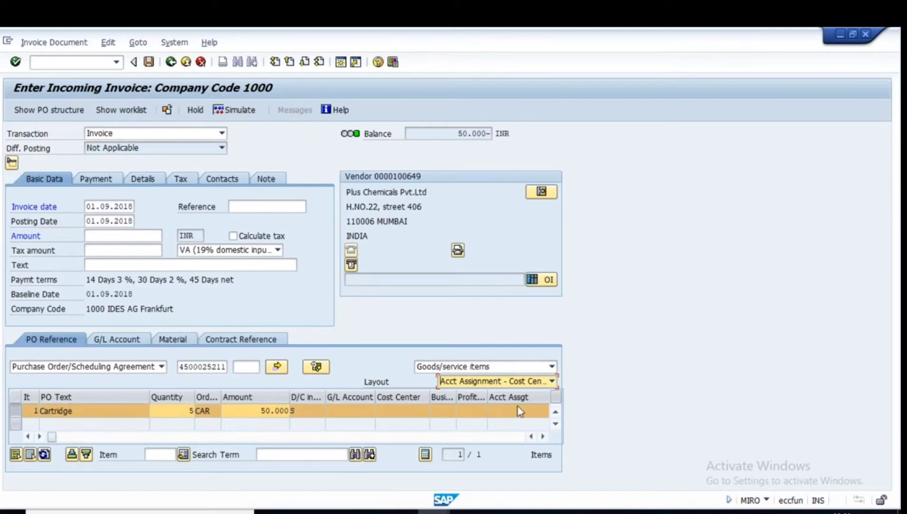
pyautogui.click(552, 381)
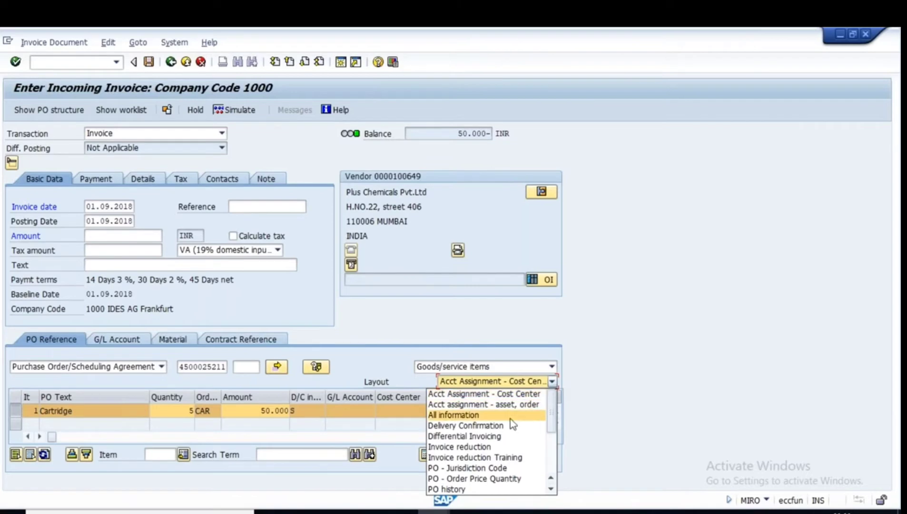
pyautogui.click(454, 415)
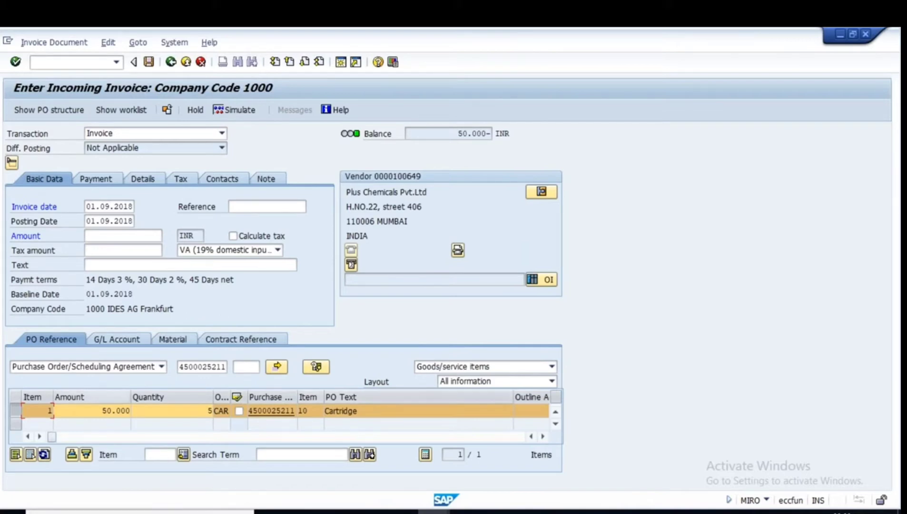
pyautogui.moveTo(53, 437)
pyautogui.mouseDown()
pyautogui.moveTo(178, 436)
pyautogui.moveTo(48, 439)
pyautogui.mouseUp()
# Browse the item list layout options, keep All information, and bring up the layouts slide.
pyautogui.click(551, 382)
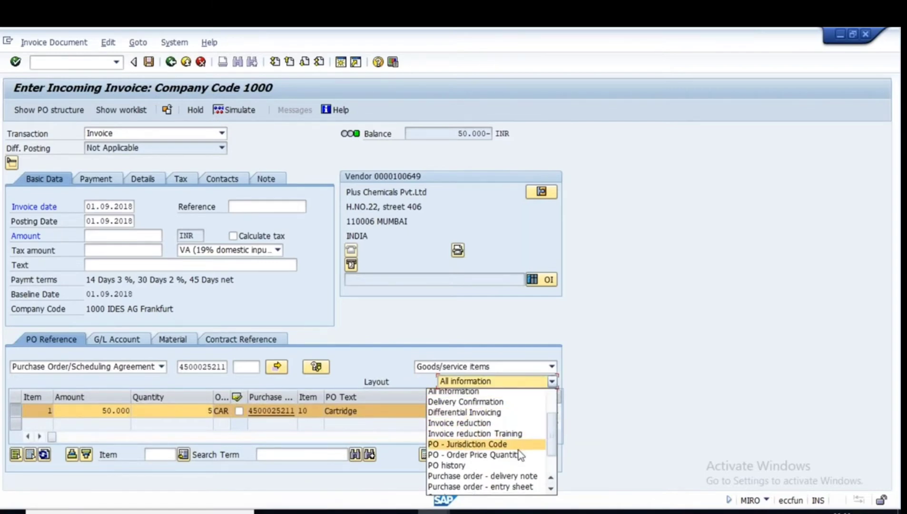
pyautogui.scroll(-2, 518, 450)
pyautogui.scroll(-1, 520, 454)
pyautogui.scroll(4, 520, 457)
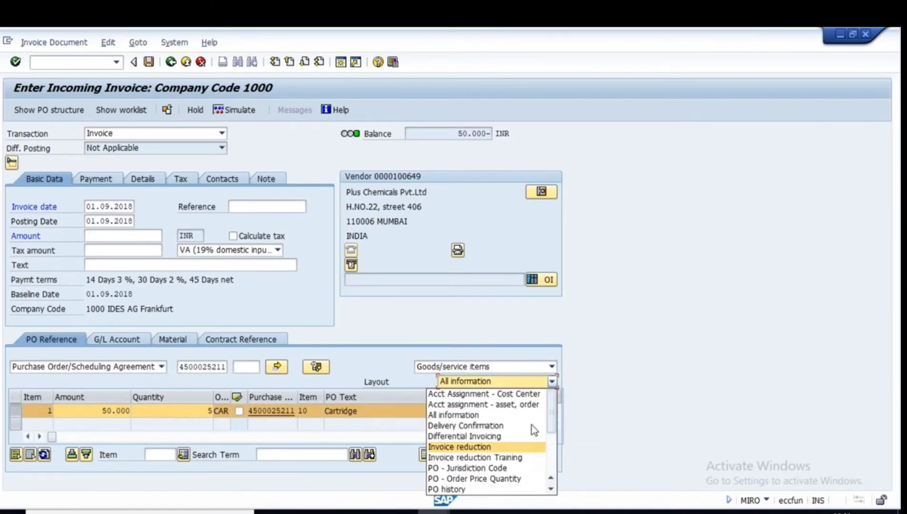
pyautogui.click(504, 408)
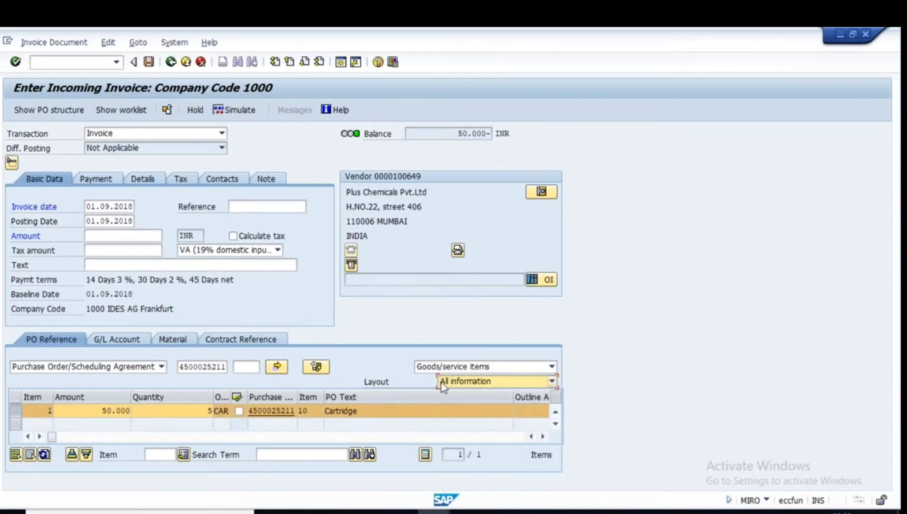
pyautogui.click(630, 512)
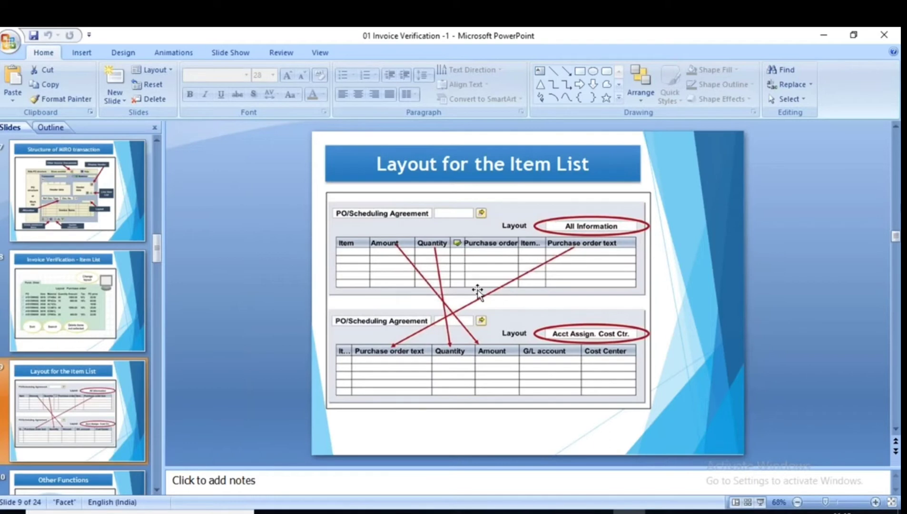
# Glance at the incoming invoice screen, then advance the presentation to slide 10, Other Functions.
pyautogui.click(434, 511)
pyautogui.click(475, 471)
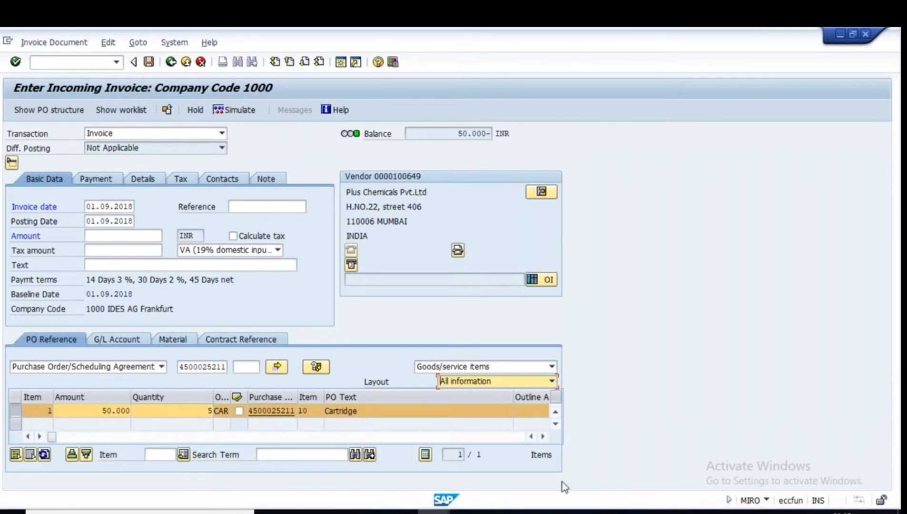
pyautogui.click(629, 512)
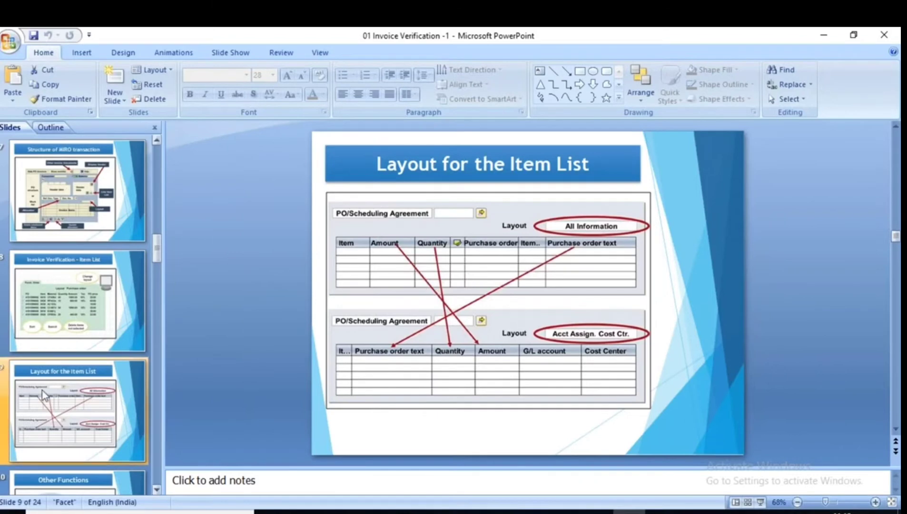
pyautogui.scroll(-1, 66, 400)
pyautogui.click(66, 402)
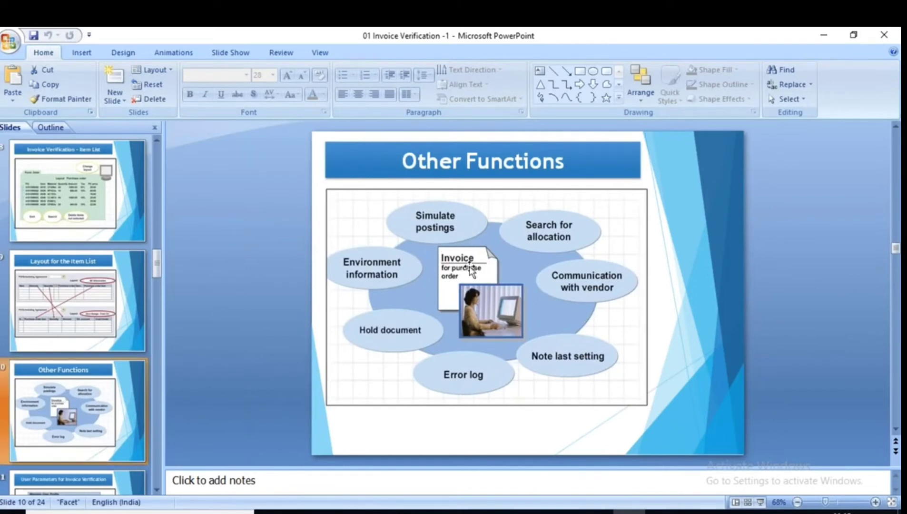
# Leave the current invoice entry without posting it.
pyautogui.moveTo(433, 512)
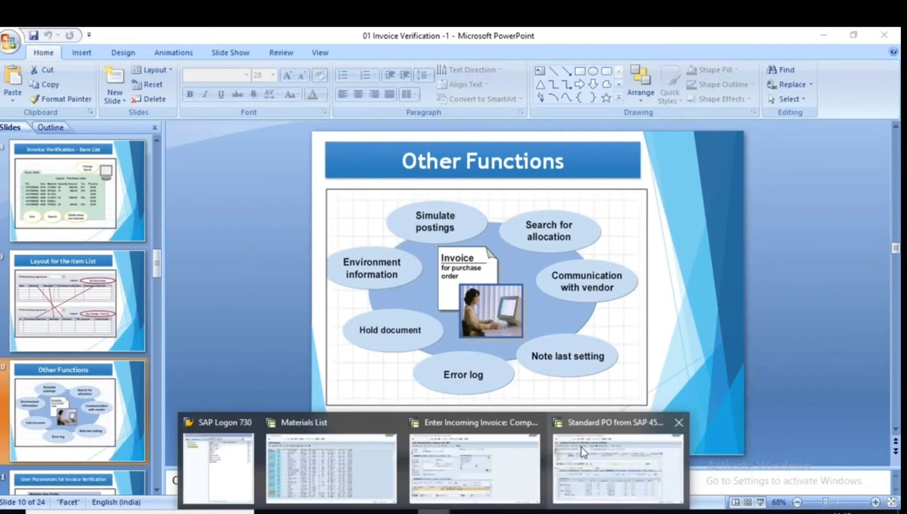
pyautogui.click(582, 447)
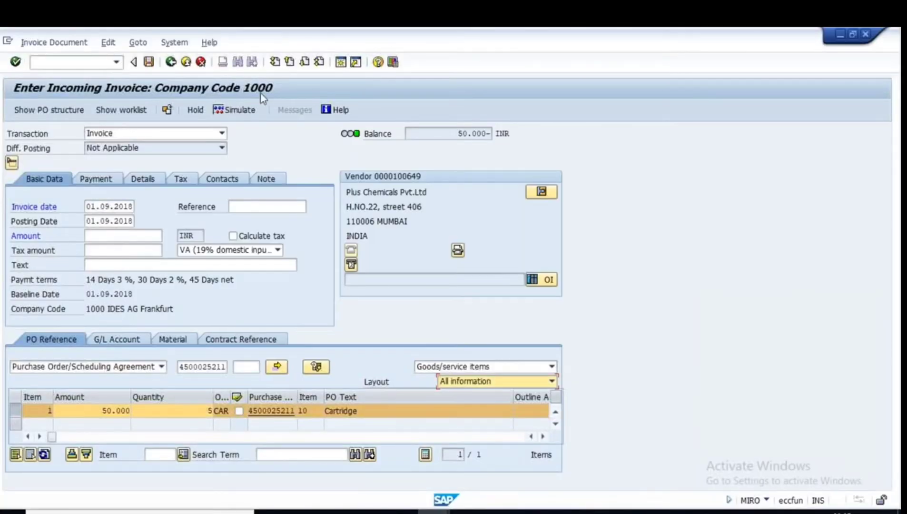
pyautogui.click(171, 62)
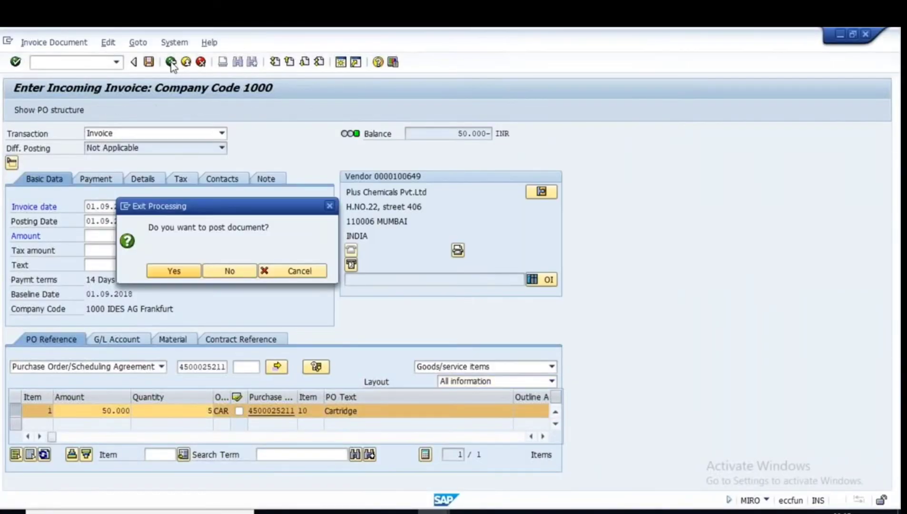
pyautogui.click(230, 271)
pyautogui.write('miro')
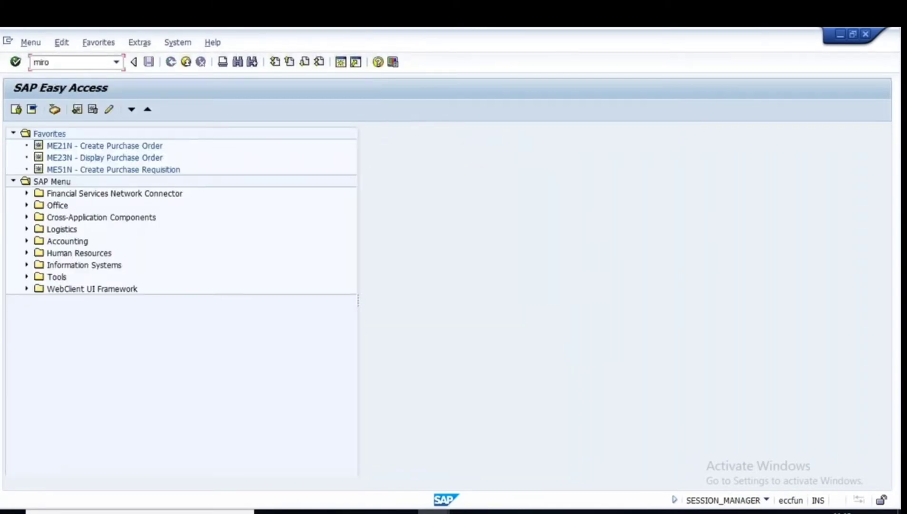
pyautogui.press('Return')
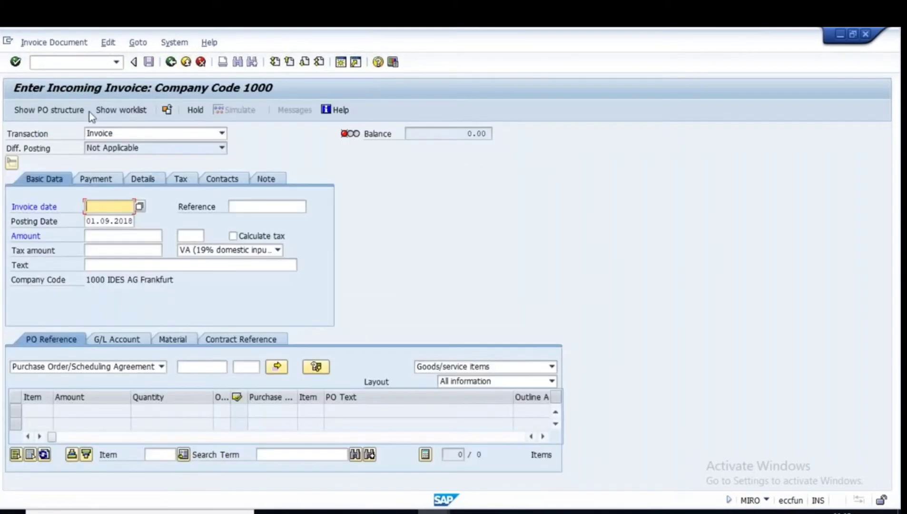
pyautogui.click(97, 206)
pyautogui.click(106, 219)
pyautogui.press('Return')
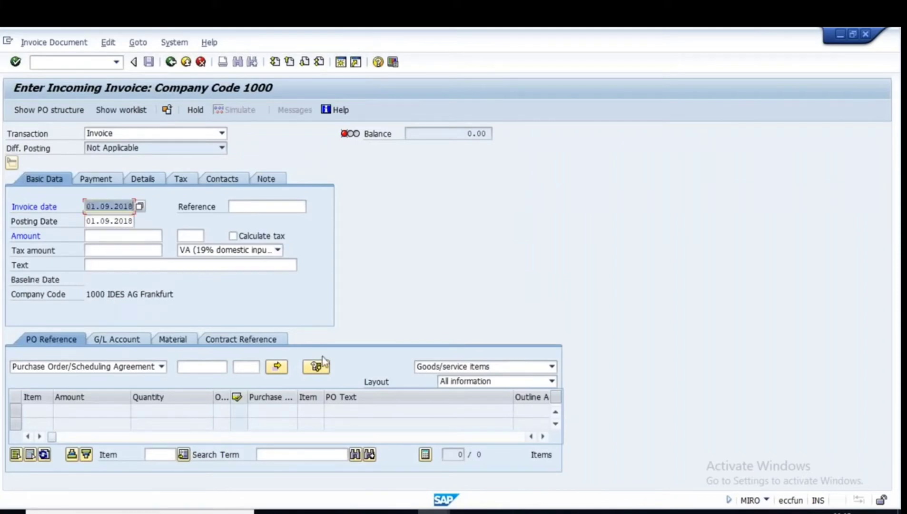
pyautogui.click(205, 367)
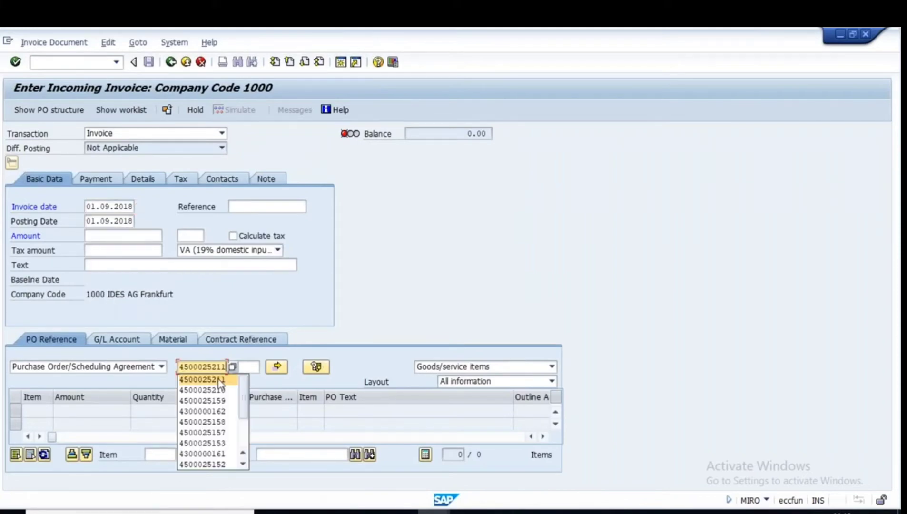
pyautogui.click(219, 379)
pyautogui.press('Return')
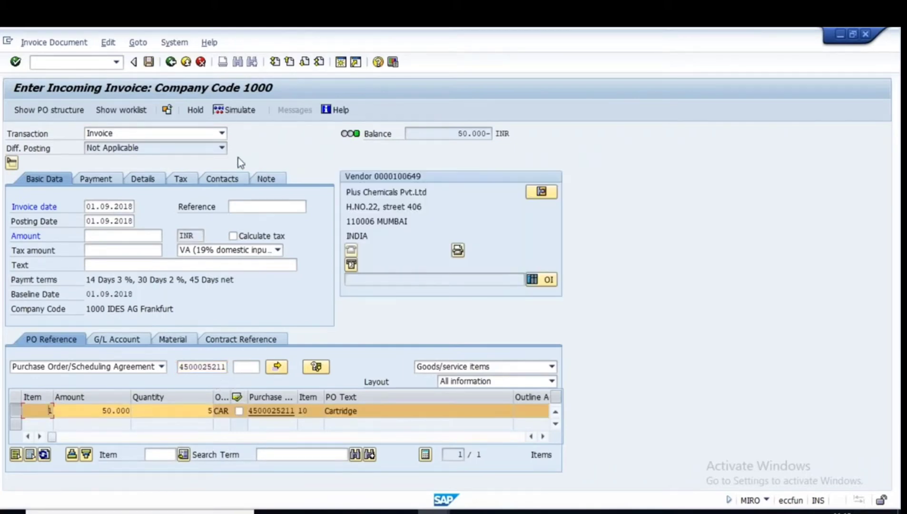
# Simulate the posting, reviewing G/L accounts 191100, 230000 and 281900 balanced at 50.000.
pyautogui.click(239, 109)
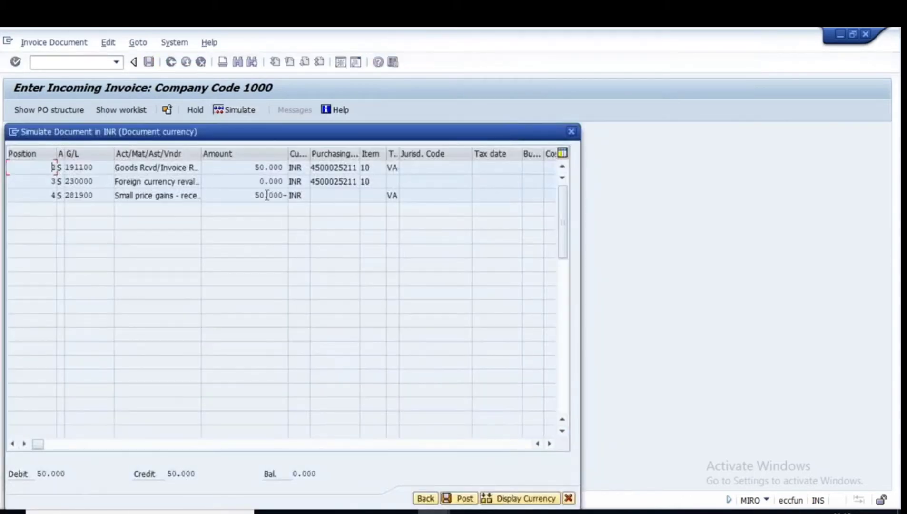
pyautogui.moveTo(95, 168); pyautogui.dragTo(43, 168)
pyautogui.moveTo(96, 182); pyautogui.dragTo(46, 183)
pyautogui.moveTo(102, 198); pyautogui.dragTo(34, 195)
pyautogui.moveTo(288, 167); pyautogui.dragTo(209, 185)
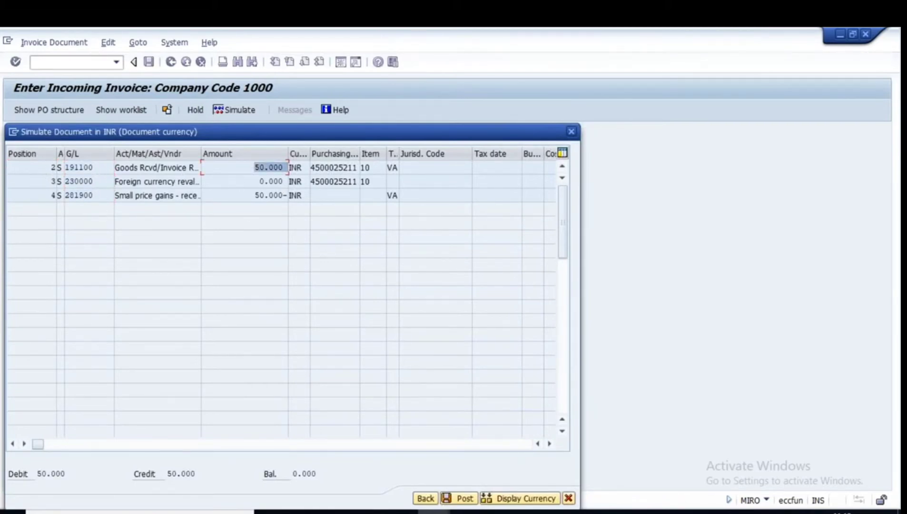
pyautogui.moveTo(279, 141); pyautogui.dragTo(314, 131)
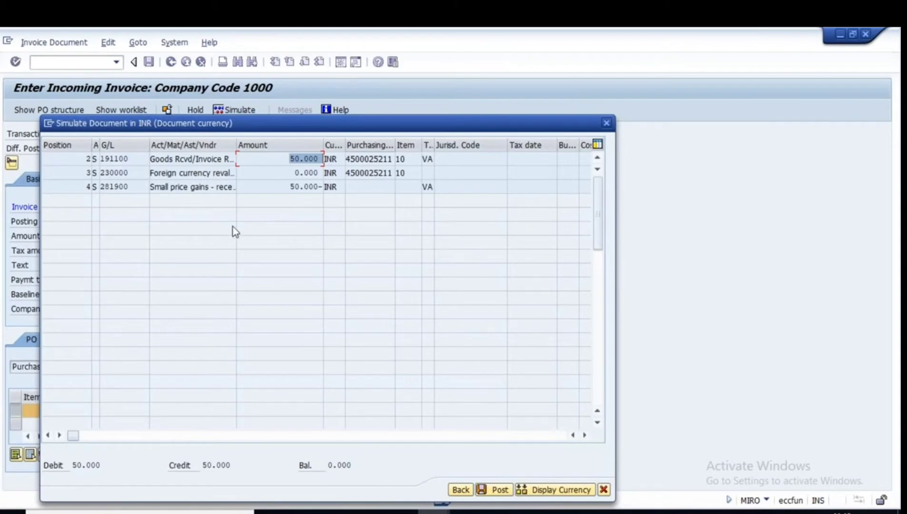
pyautogui.click(604, 490)
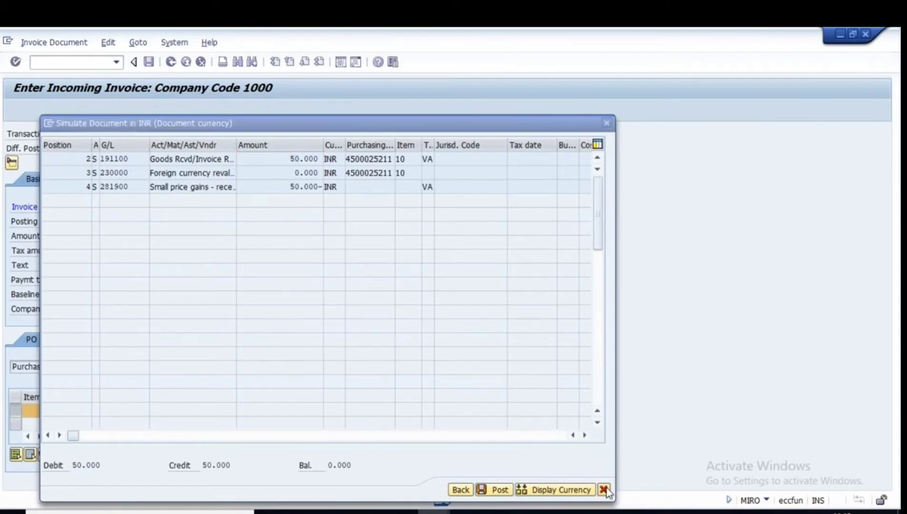
pyautogui.click(629, 512)
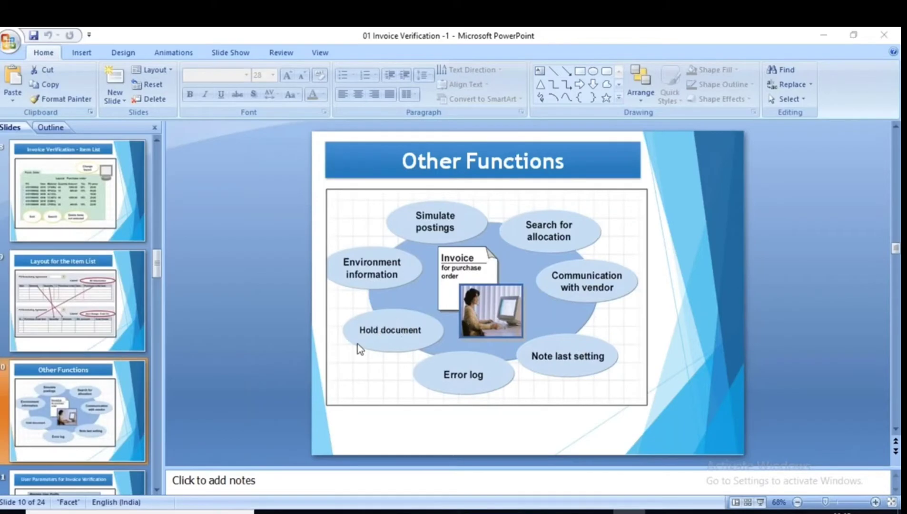
# Go from the Other Functions slide back to the SAP invoice entry window.
pyautogui.hotkey('alt', 'Tab')
pyautogui.hotkey('alt', 'Tab')
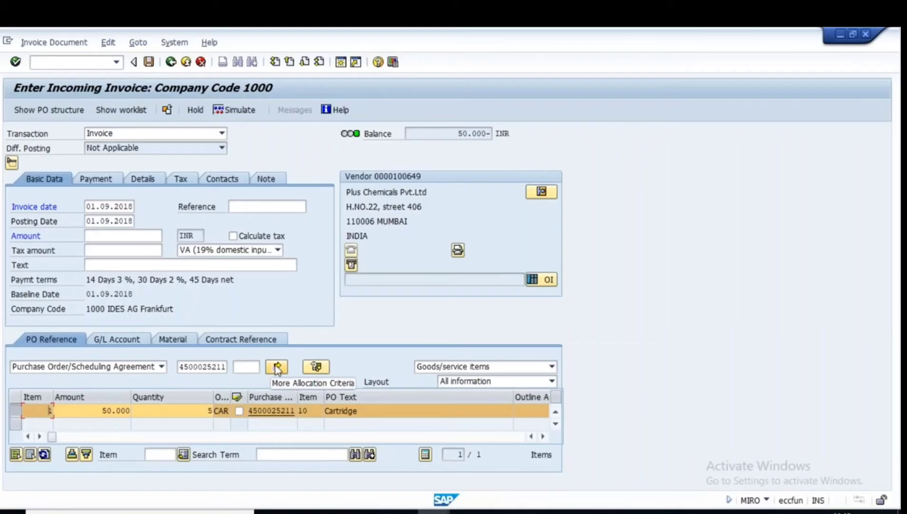
pyautogui.click(281, 454)
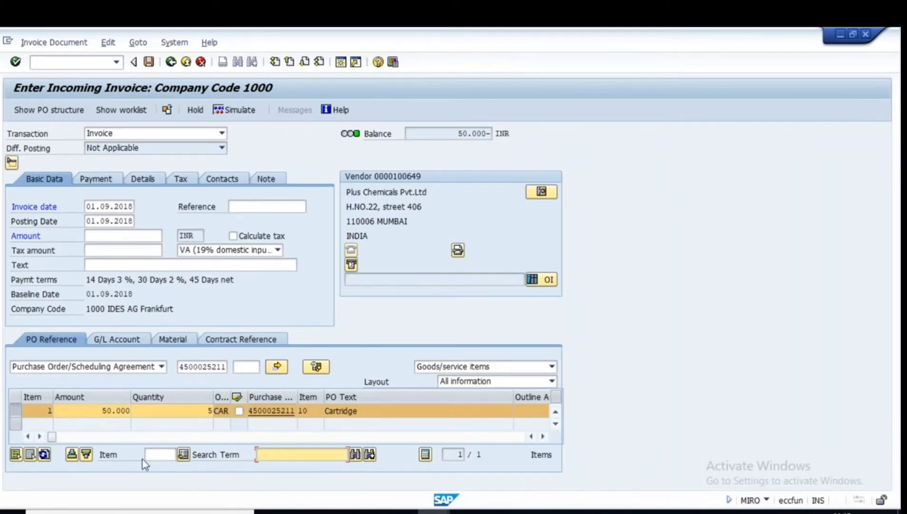
pyautogui.hotkey('alt', 'Tab')
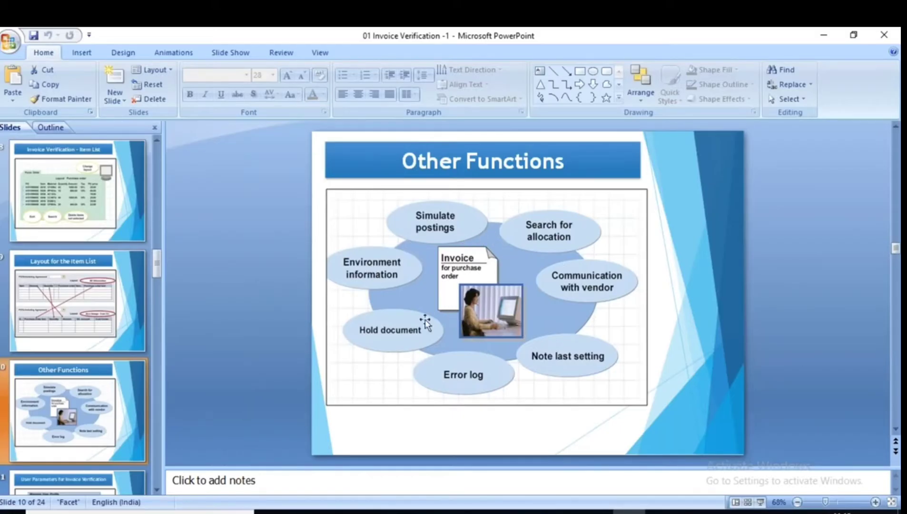
pyautogui.hotkey('alt', 'Tab')
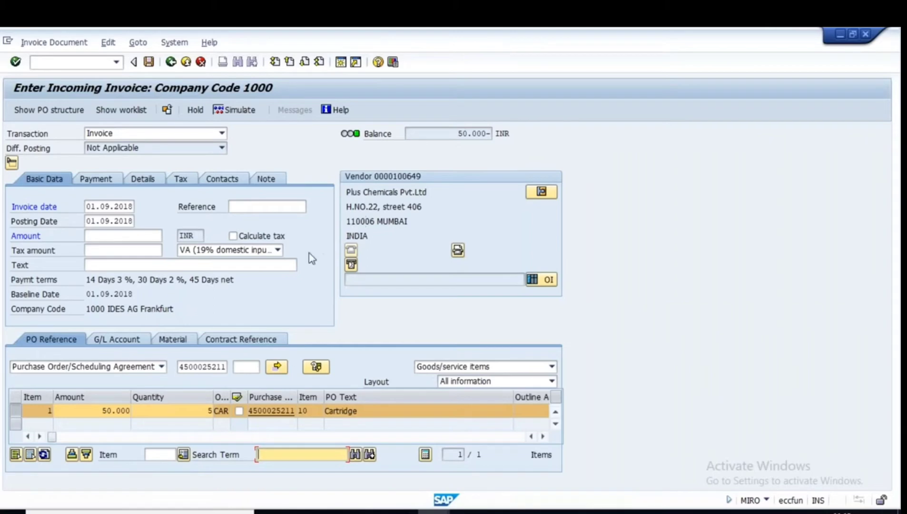
pyautogui.click(140, 236)
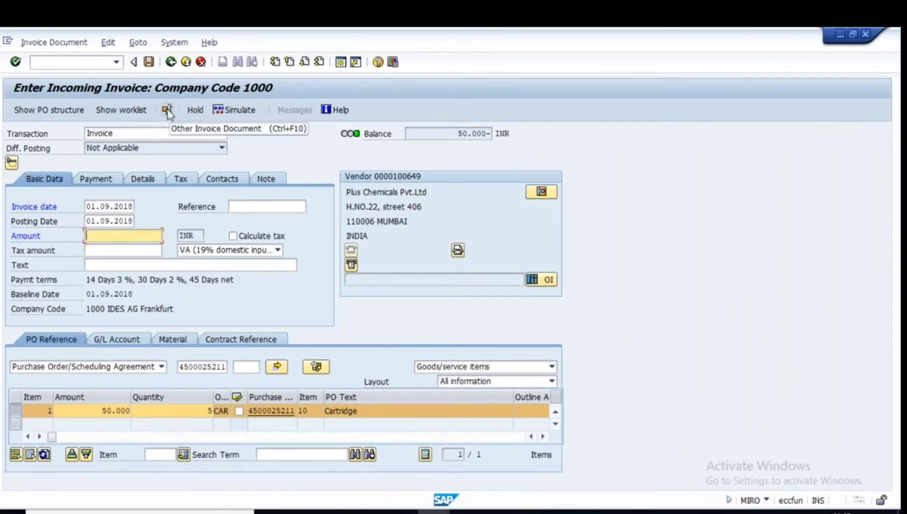
pyautogui.click(149, 62)
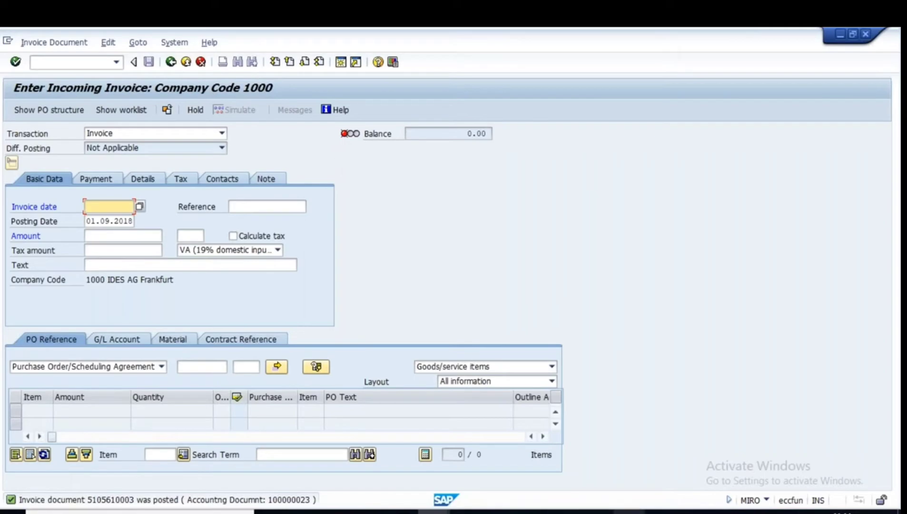
pyautogui.click(629, 512)
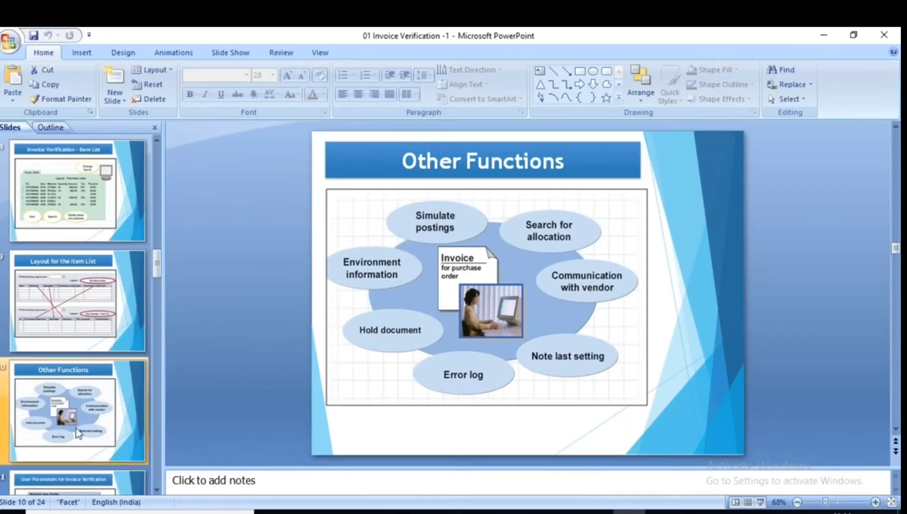
# Present slide 11, User Parameters for Invoice Verification, and circle 'numbers of MM document' in red.
pyautogui.scroll(-2, 79, 428)
pyautogui.click(56, 291)
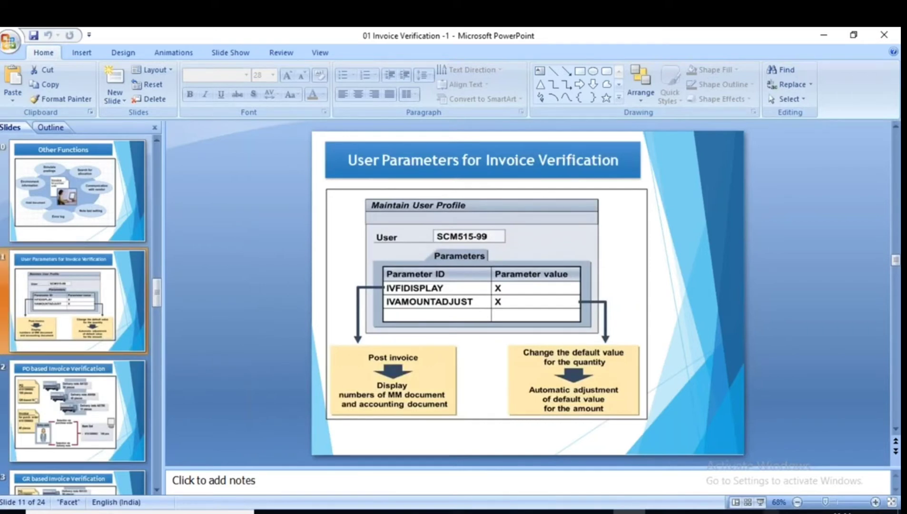
pyautogui.click(760, 501)
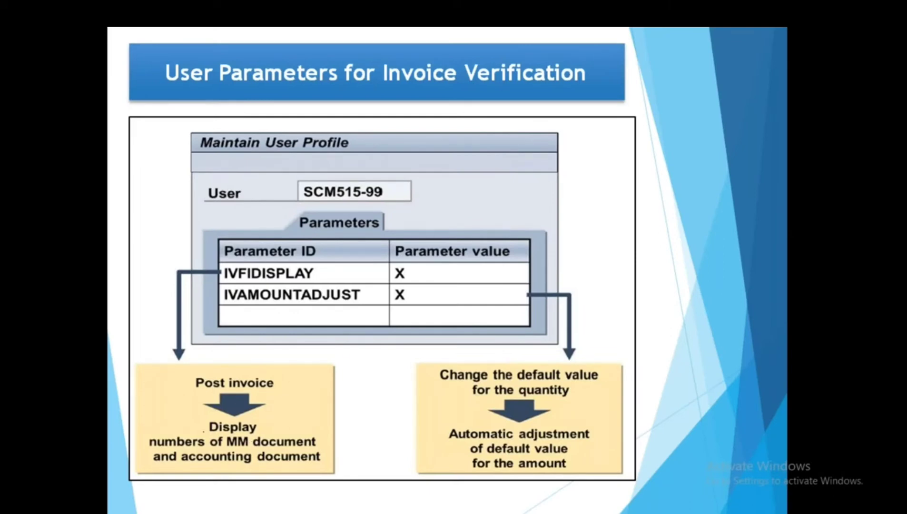
pyautogui.moveTo(203, 430)
pyautogui.mouseDown()
pyautogui.moveTo(174, 430)
pyautogui.moveTo(159, 447)
pyautogui.moveTo(318, 443)
pyautogui.moveTo(200, 432)
pyautogui.mouseUp()
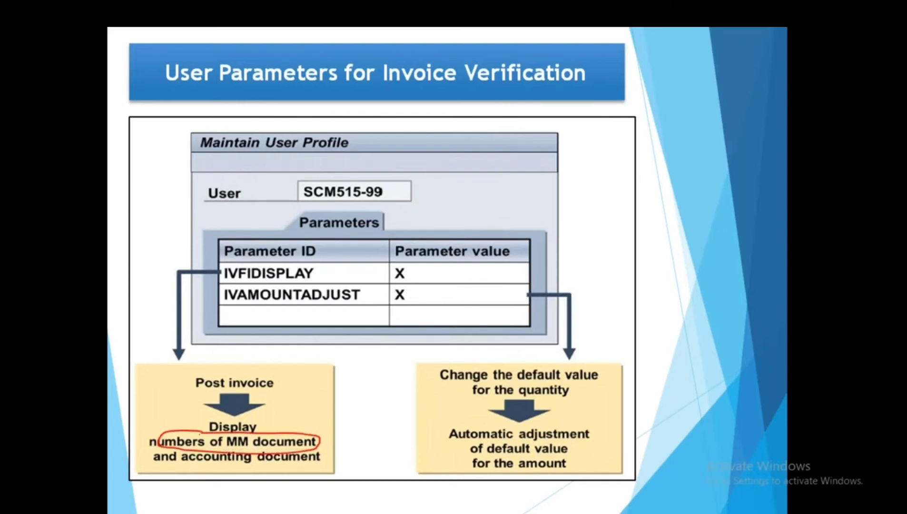
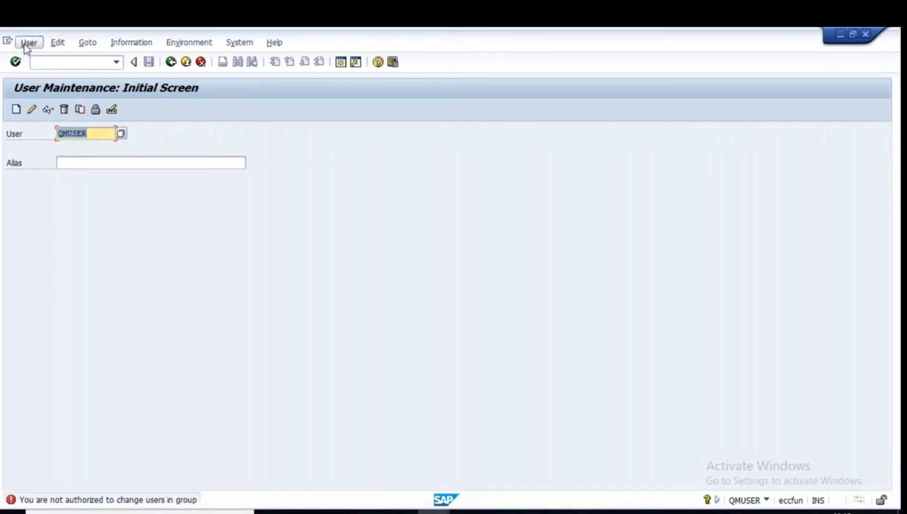
# Display the user's master record and show its Parameters, highlighting IVAMOUNTADJUST.
pyautogui.click(55, 89)
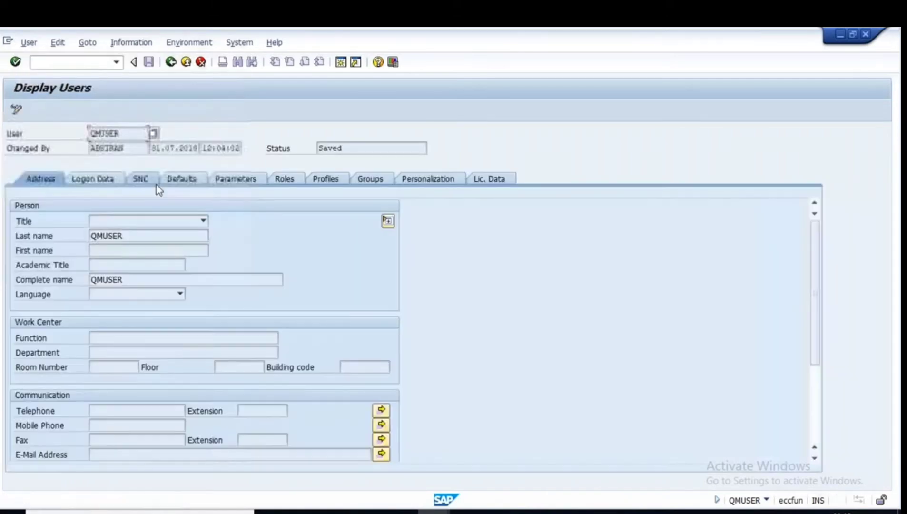
pyautogui.click(239, 180)
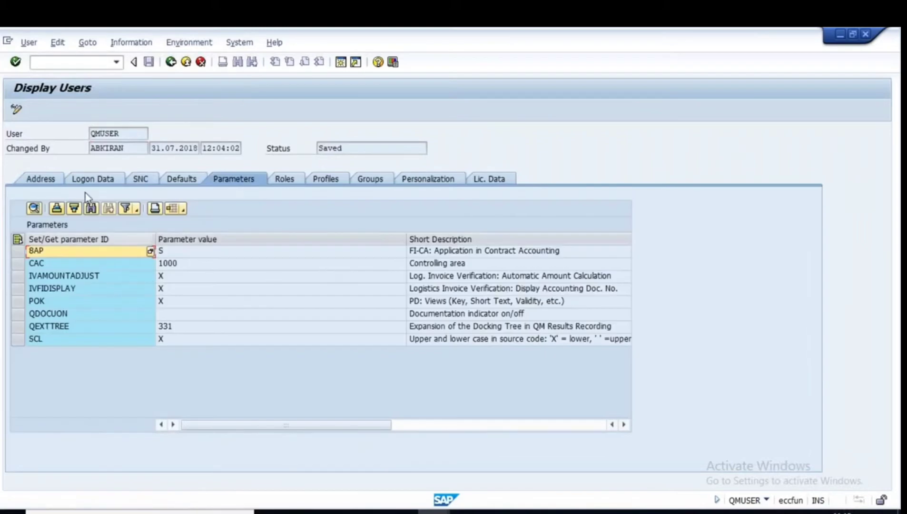
pyautogui.click(17, 112)
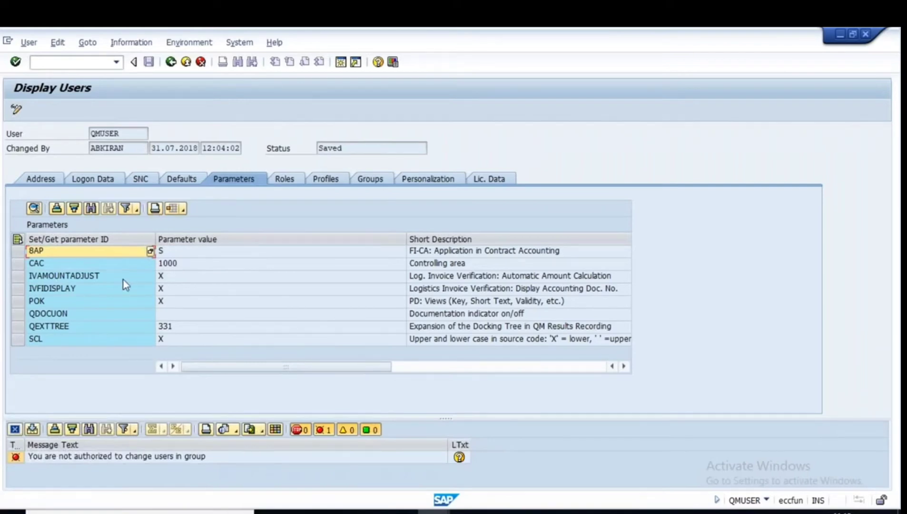
pyautogui.click(87, 278)
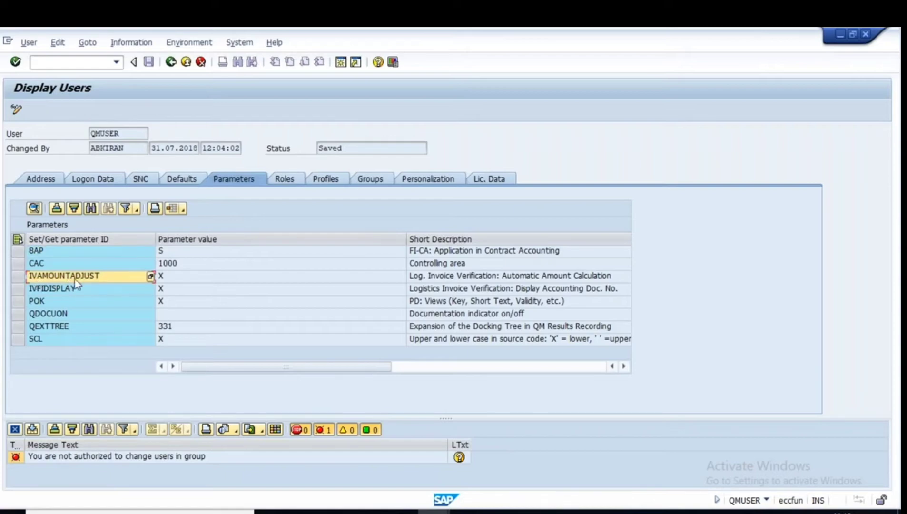
# Compare IVFIDISPLAY and IVAMOUNTADJUST with the slide, then return to the User Maintenance start screen.
pyautogui.click(629, 512)
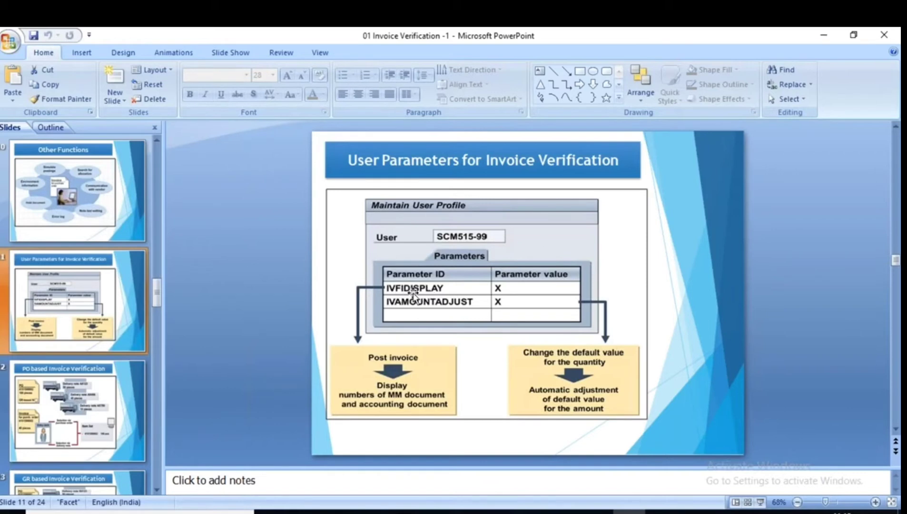
pyautogui.click(630, 512)
pyautogui.hotkey('alt', 'Tab')
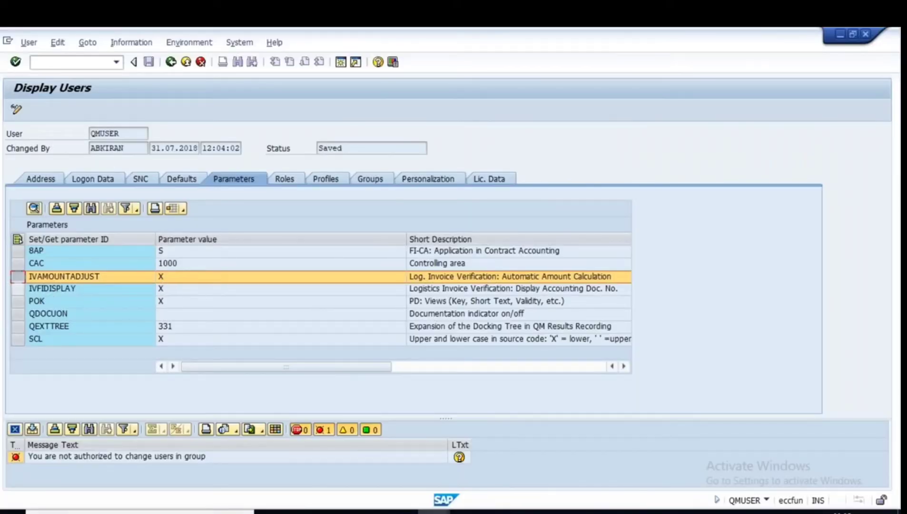
pyautogui.click(71, 289)
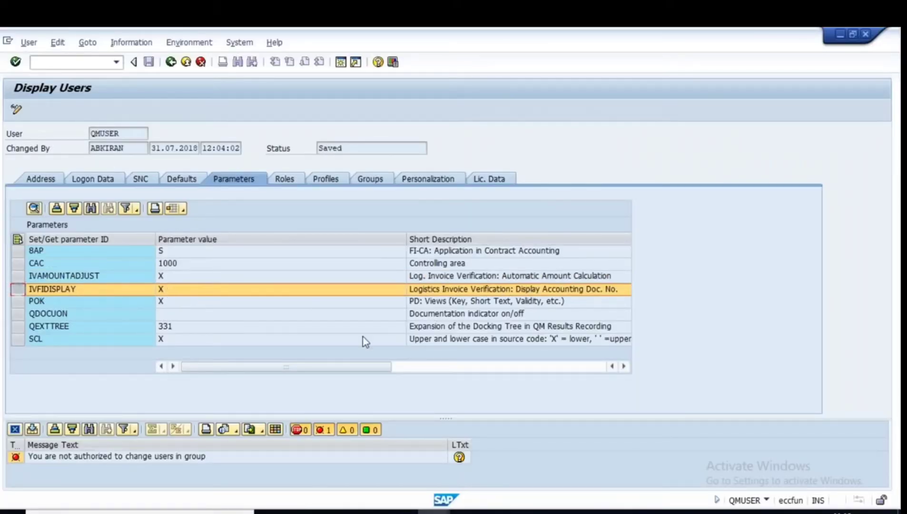
pyautogui.hotkey('alt', 'Tab')
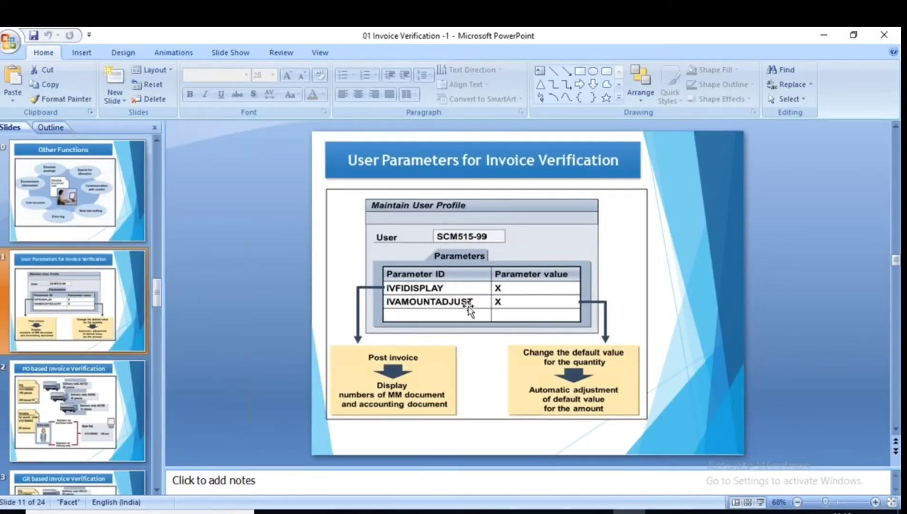
pyautogui.click(433, 512)
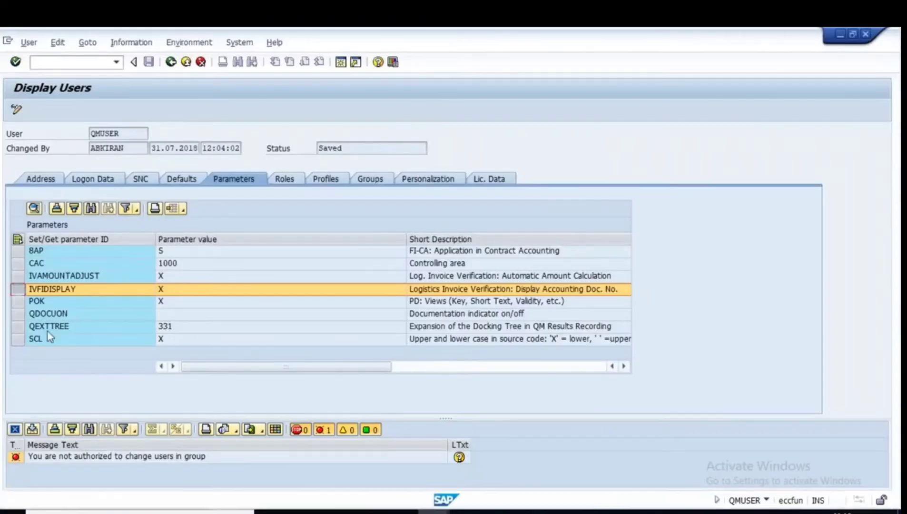
pyautogui.click(176, 280)
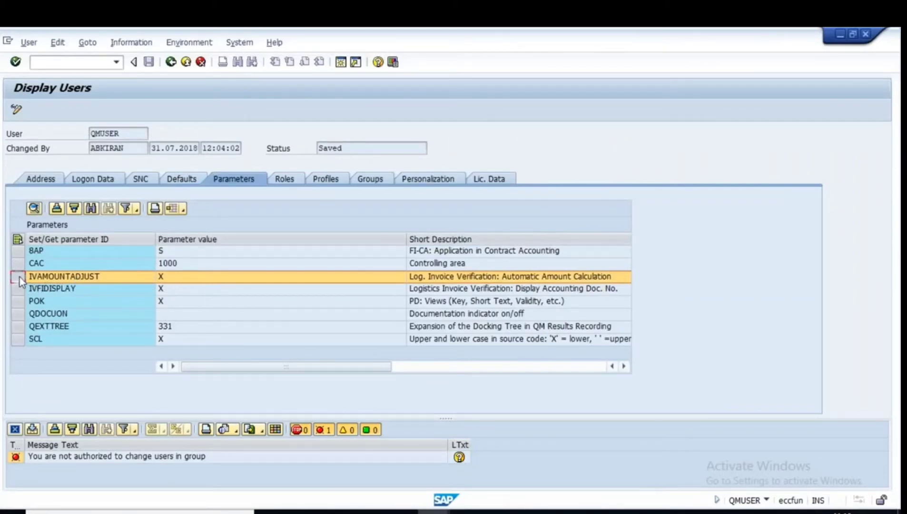
pyautogui.click(171, 62)
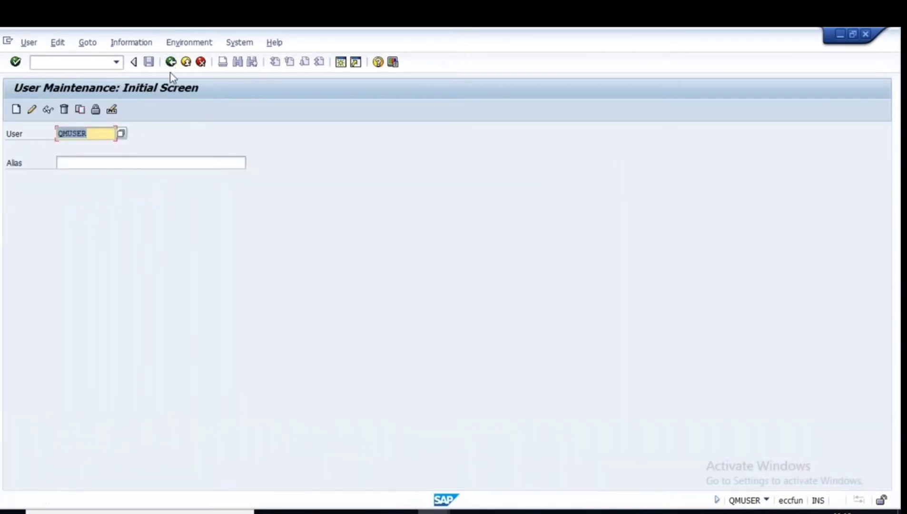
# Leave the invoice screen and start a purchase order for vendor Plus Chemicals.
pyautogui.moveTo(433, 511)
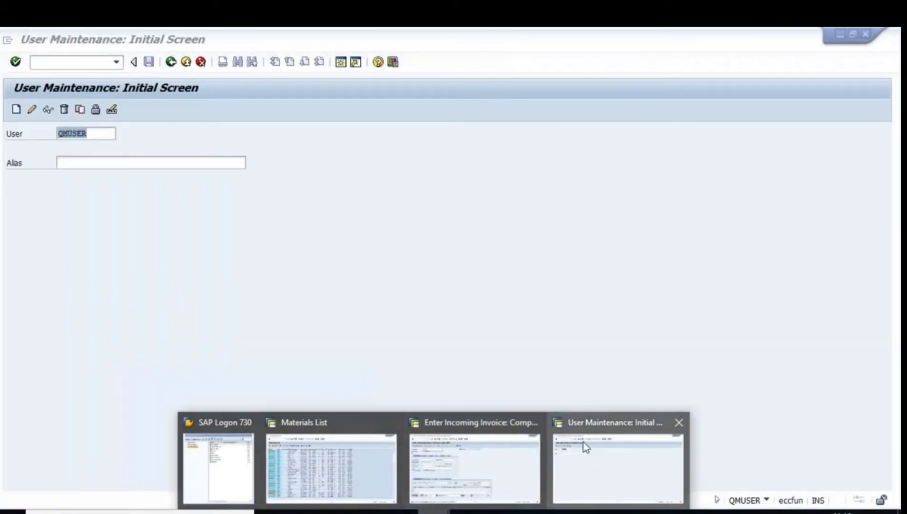
pyautogui.click(475, 469)
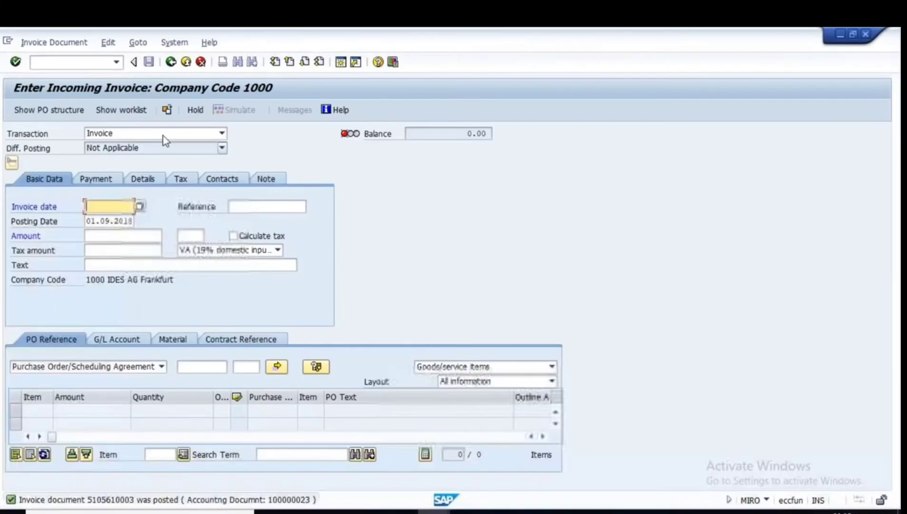
pyautogui.click(171, 62)
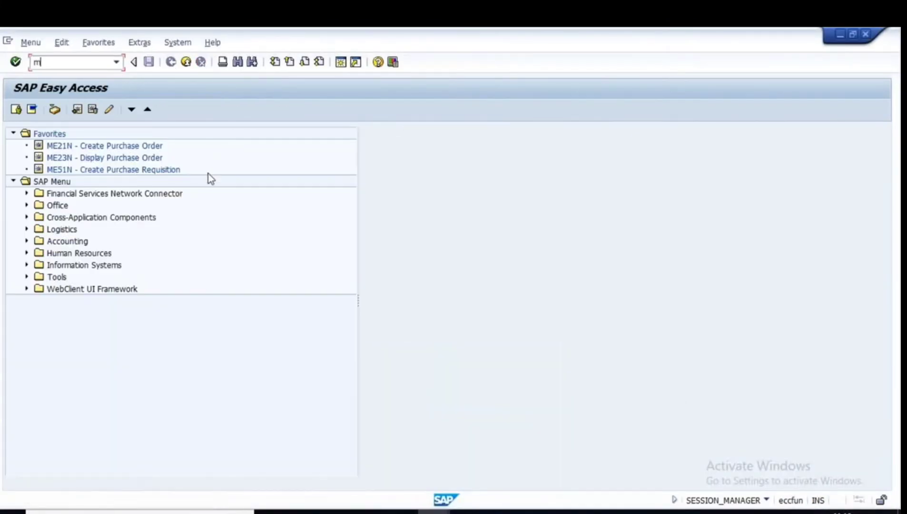
pyautogui.press('Return')
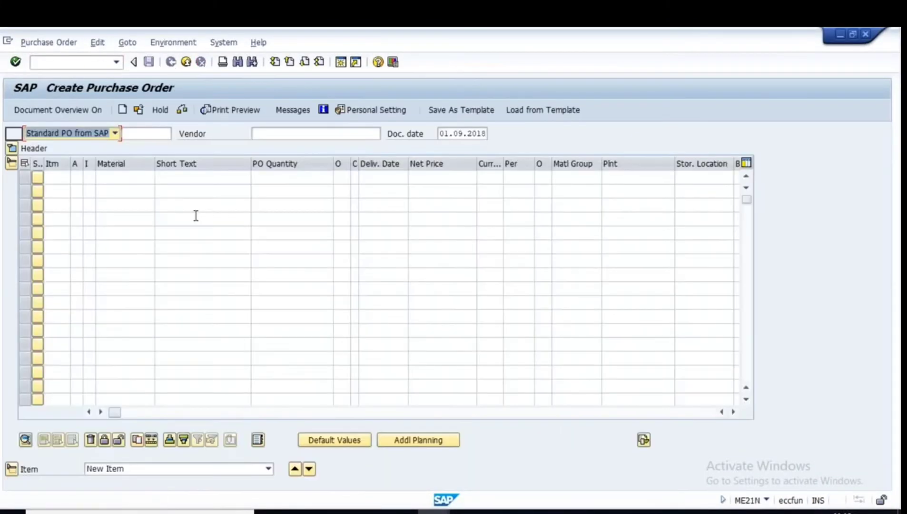
pyautogui.click(291, 133)
pyautogui.click(280, 146)
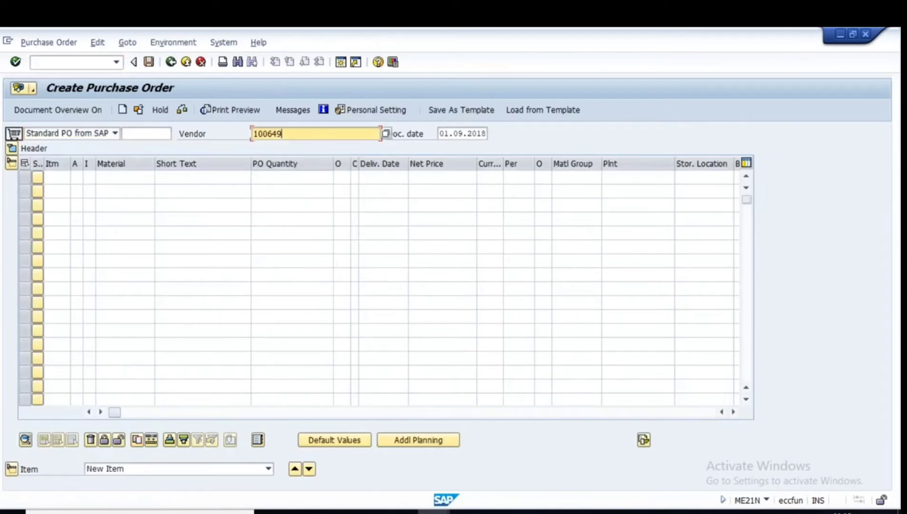
pyautogui.press('Return')
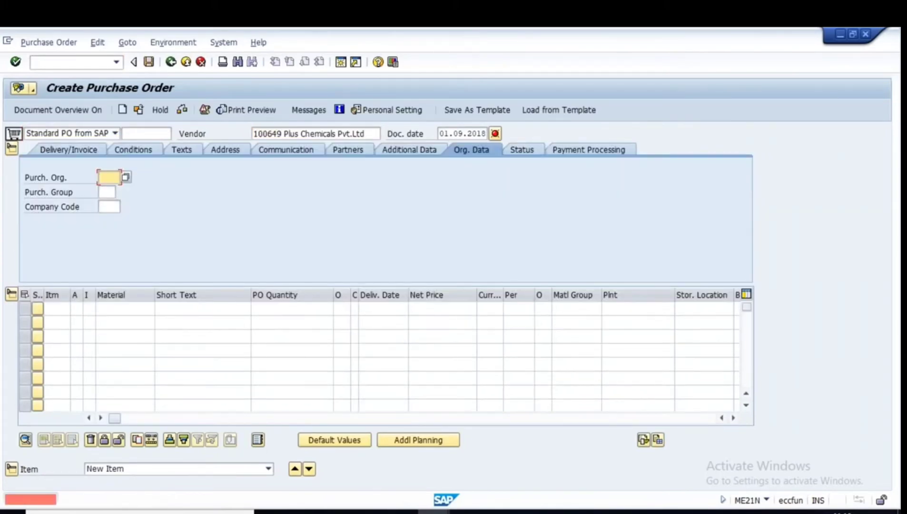
pyautogui.click(110, 191)
pyautogui.press('Tab')
pyautogui.click(110, 205)
pyautogui.press('Tab')
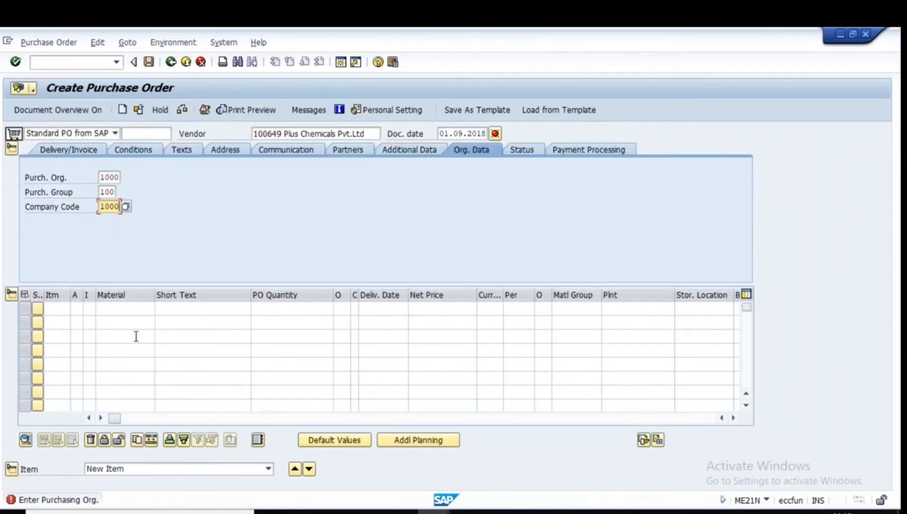
pyautogui.click(114, 309)
pyautogui.click(119, 318)
pyautogui.click(304, 308)
pyautogui.write('10')
pyautogui.click(615, 307)
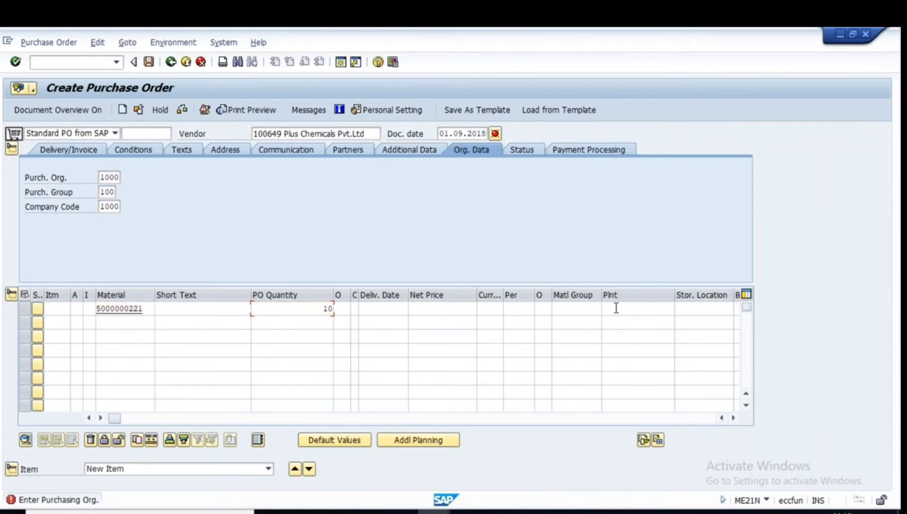
pyautogui.click(615, 320)
pyautogui.press('Return')
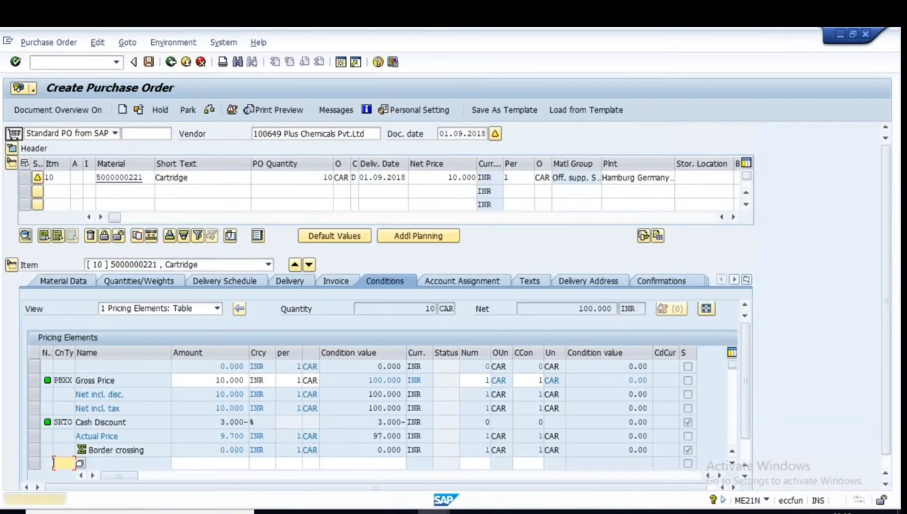
# Check and save the purchase order, copy its new number, and return to the main menu.
pyautogui.press('Return')
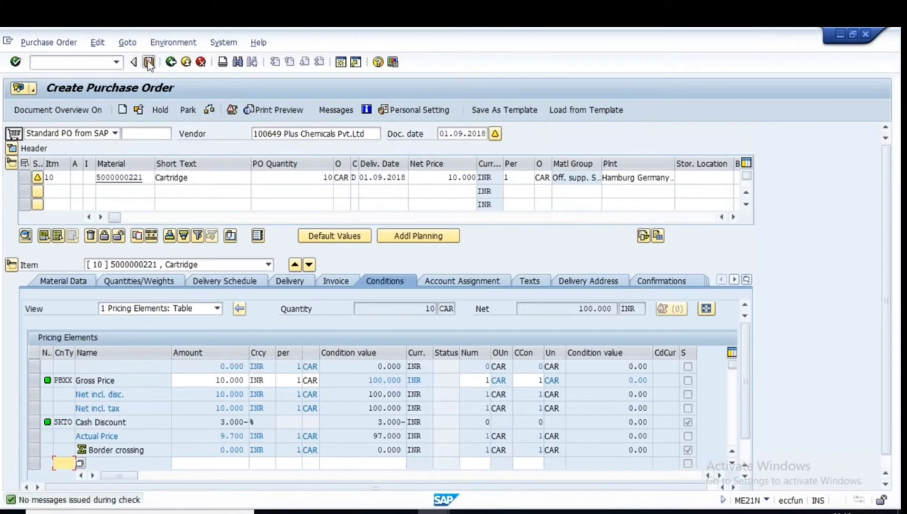
pyautogui.click(149, 62)
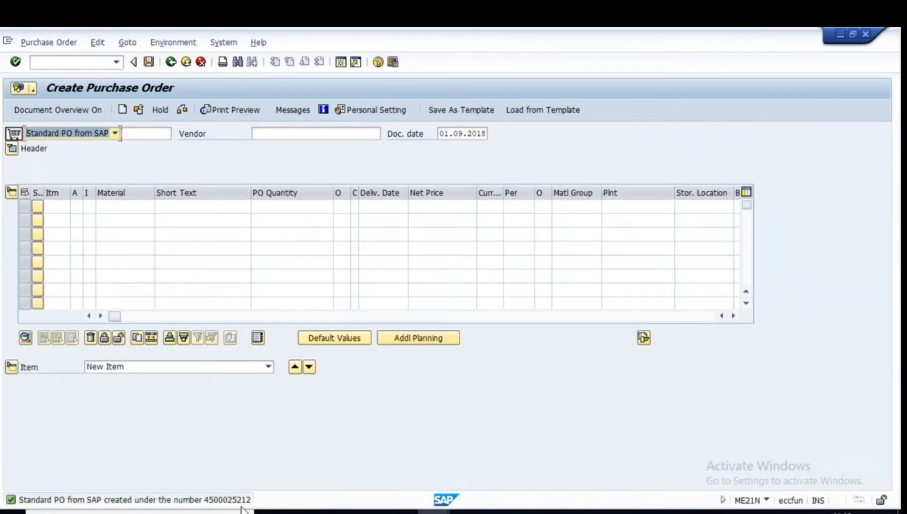
pyautogui.doubleClick(135, 500)
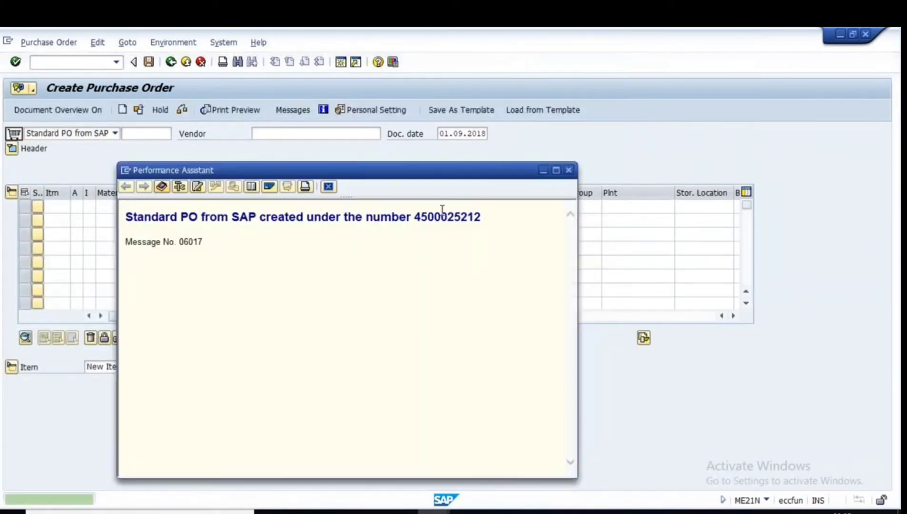
pyautogui.moveTo(415, 217); pyautogui.dragTo(481, 218)
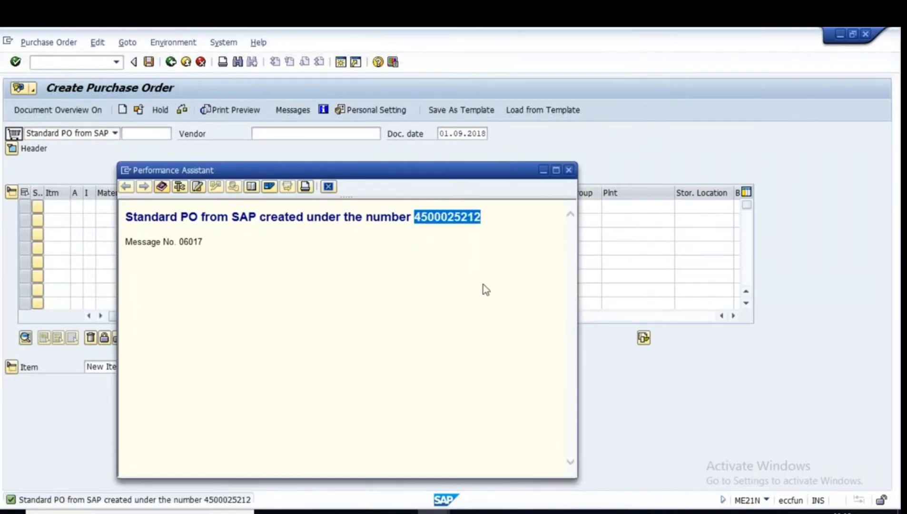
pyautogui.click(569, 169)
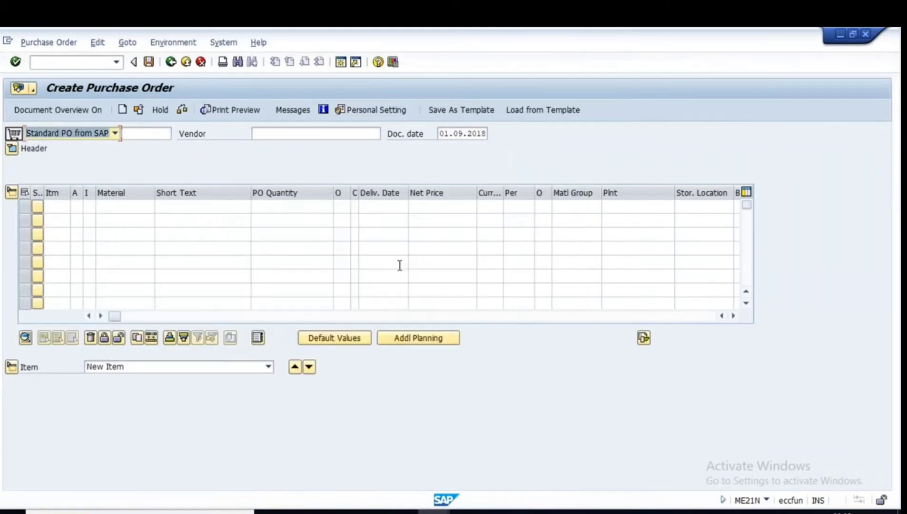
pyautogui.click(171, 62)
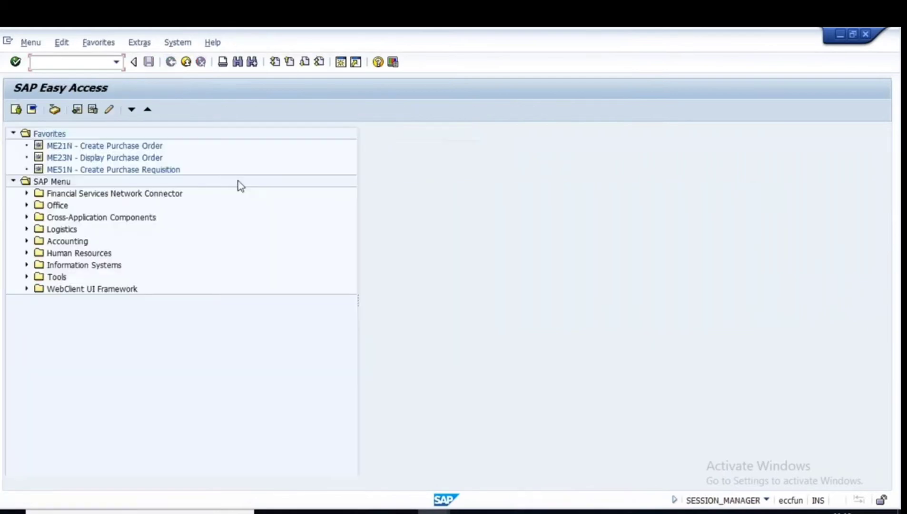
# Load the new PO into a MIGO goods receipt with storage location L000 and quantity 5.
pyautogui.press('Return')
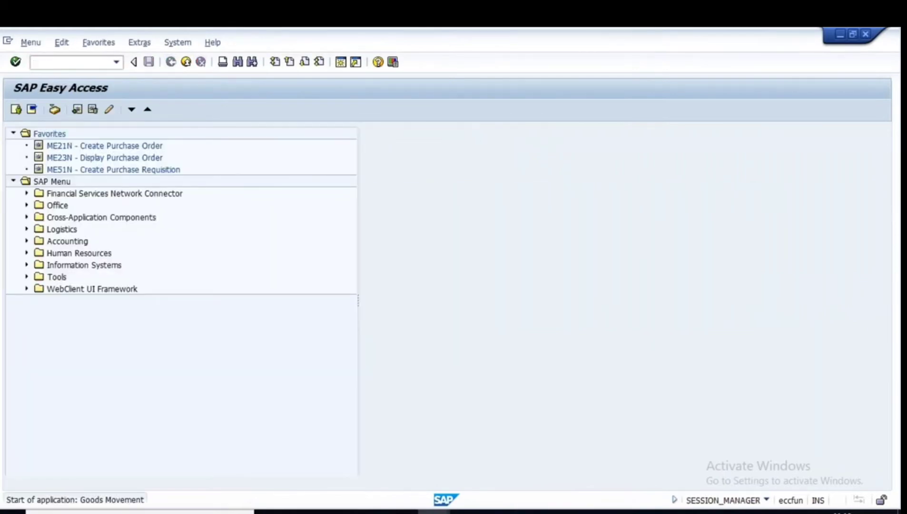
pyautogui.hotkey('ctrl', 'v')
pyautogui.press('Return')
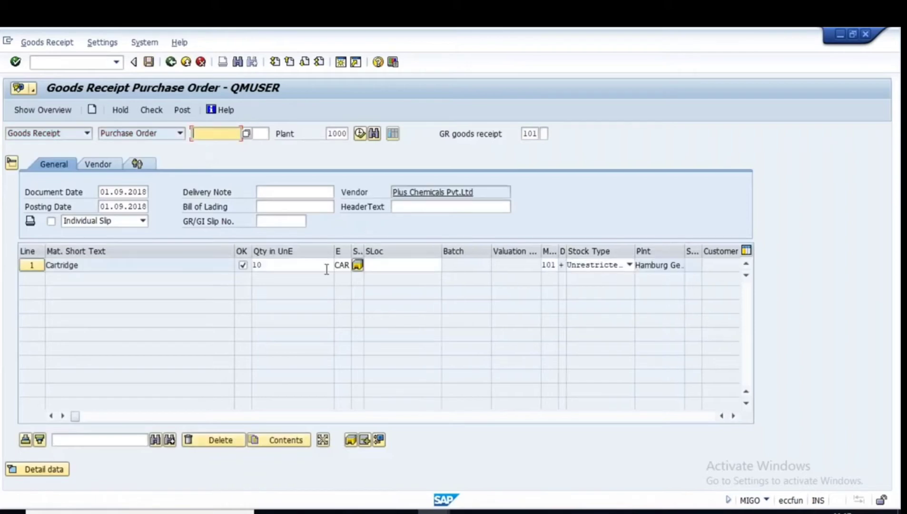
pyautogui.click(395, 265)
pyautogui.click(382, 276)
pyautogui.press('Return')
pyautogui.click(274, 266)
pyautogui.moveTo(274, 266); pyautogui.dragTo(249, 266)
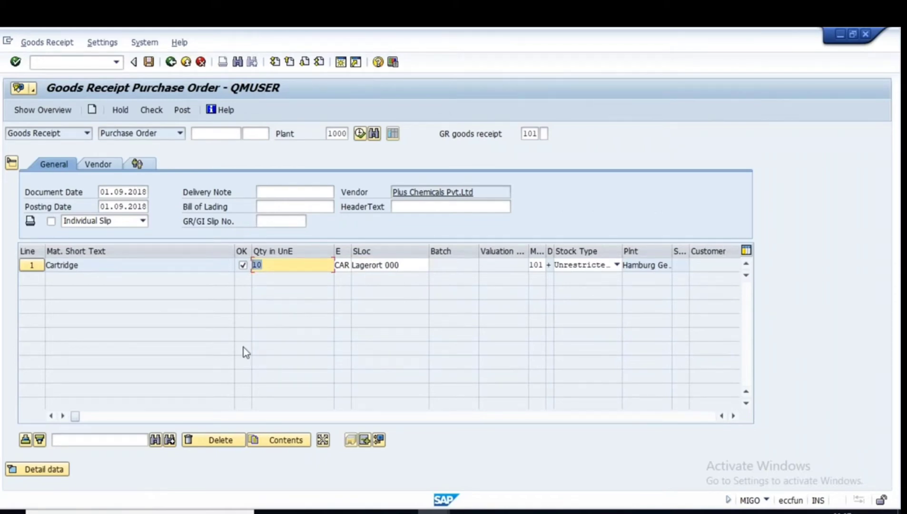
pyautogui.write('5')
pyautogui.click(282, 289)
# Set delivery note VINAM999 and bill of lading SAVAN999 on the receipt header.
pyautogui.click(276, 192)
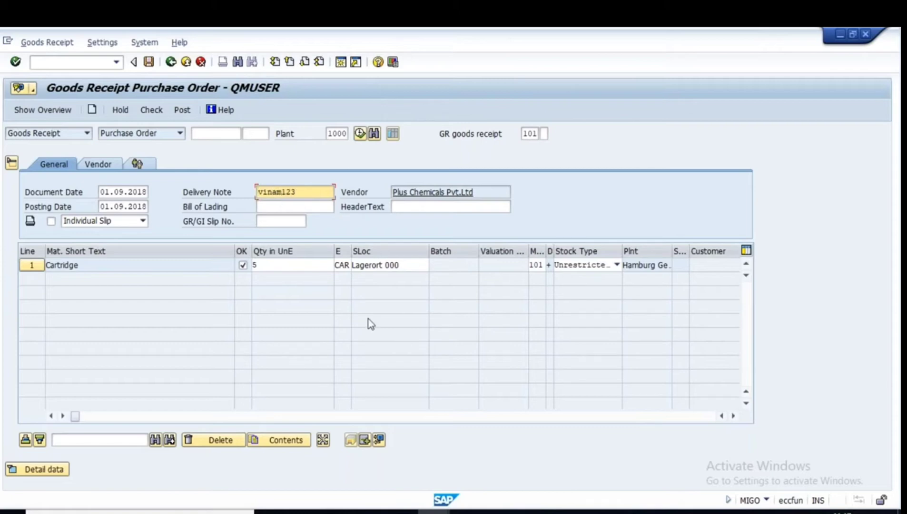
pyautogui.click(280, 207)
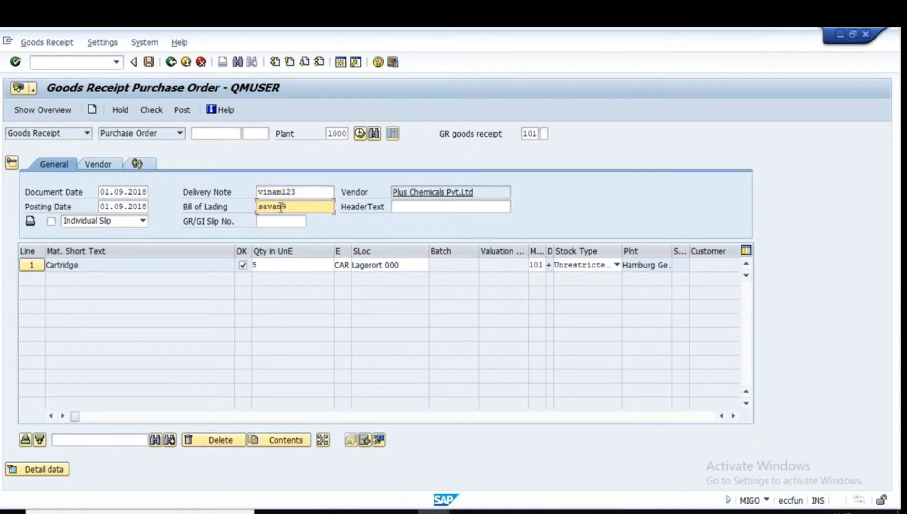
pyautogui.click(303, 192)
pyautogui.press('BackSpace')
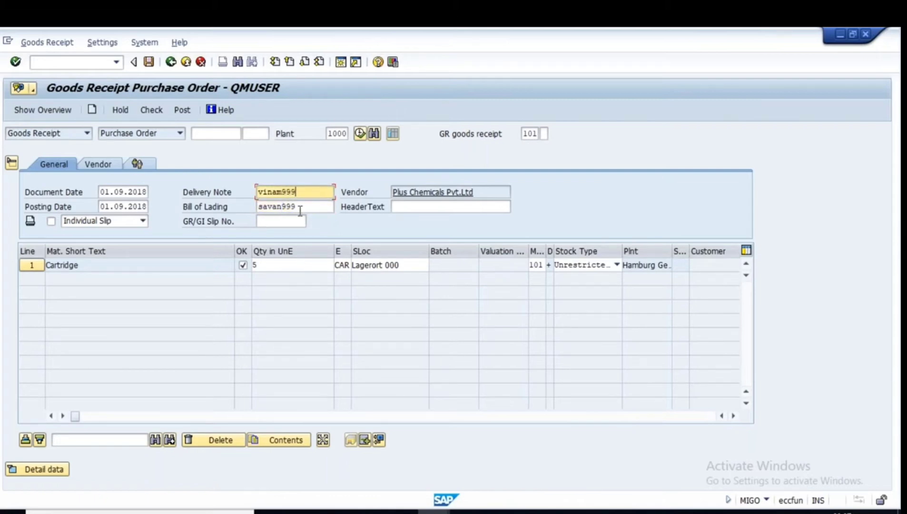
pyautogui.press('Return')
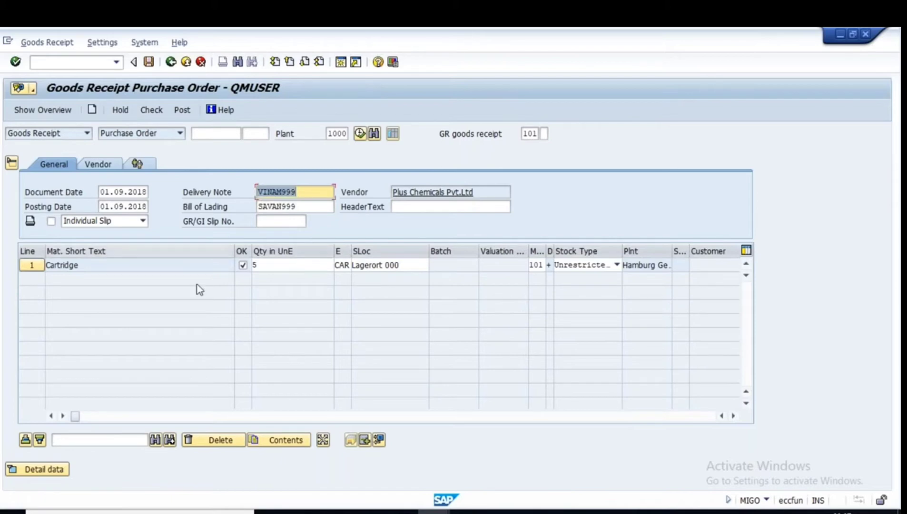
pyautogui.click(152, 110)
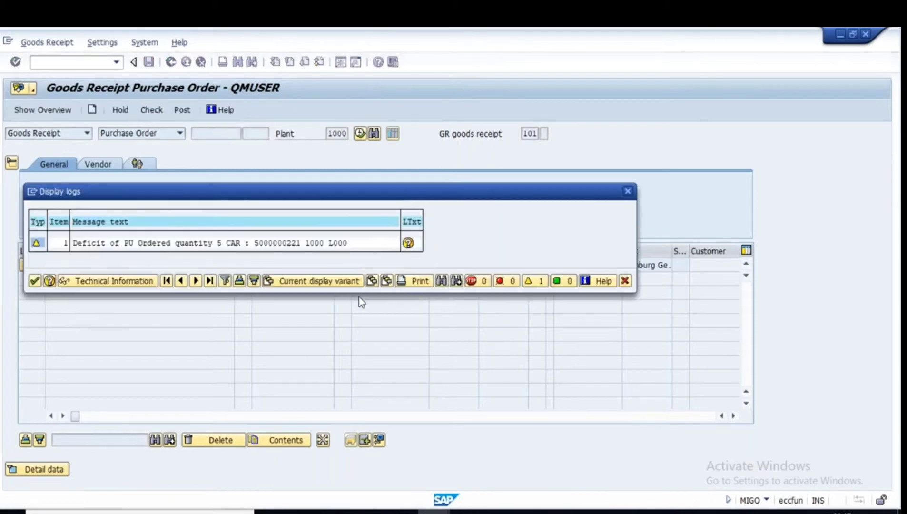
pyautogui.click(34, 281)
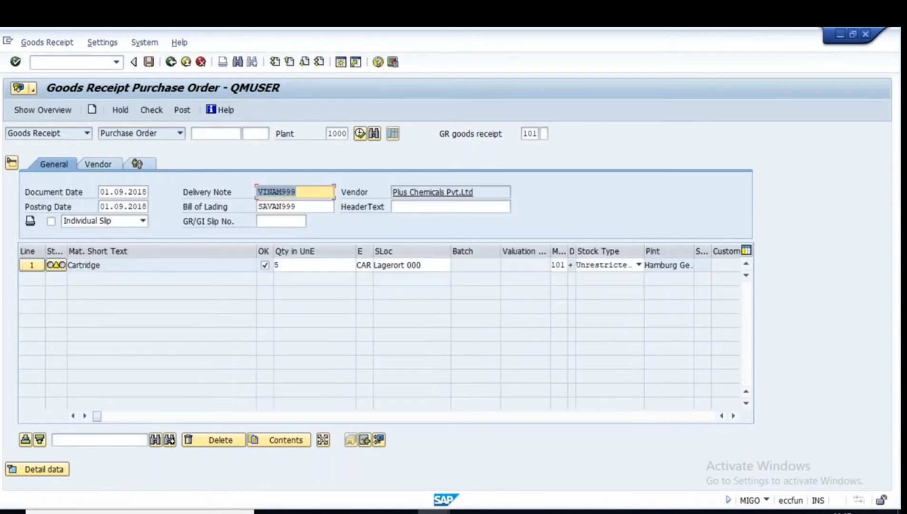
pyautogui.click(149, 62)
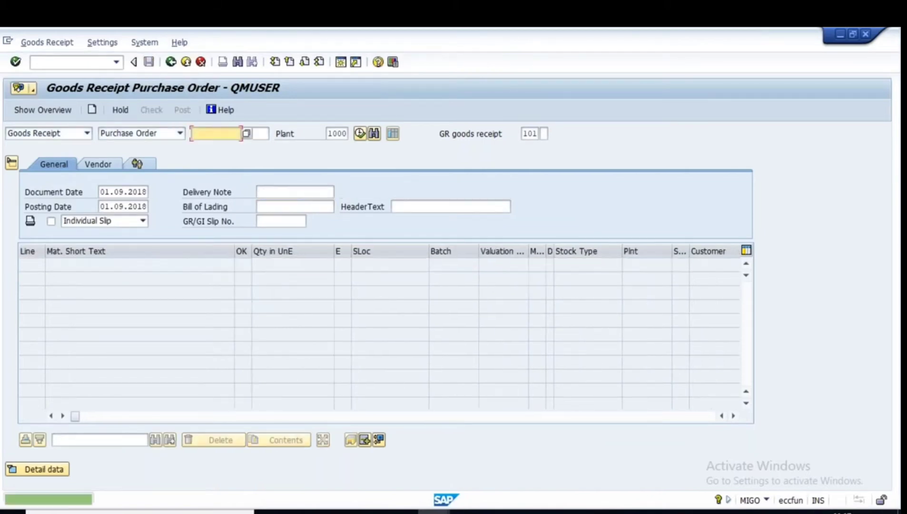
pyautogui.click(433, 511)
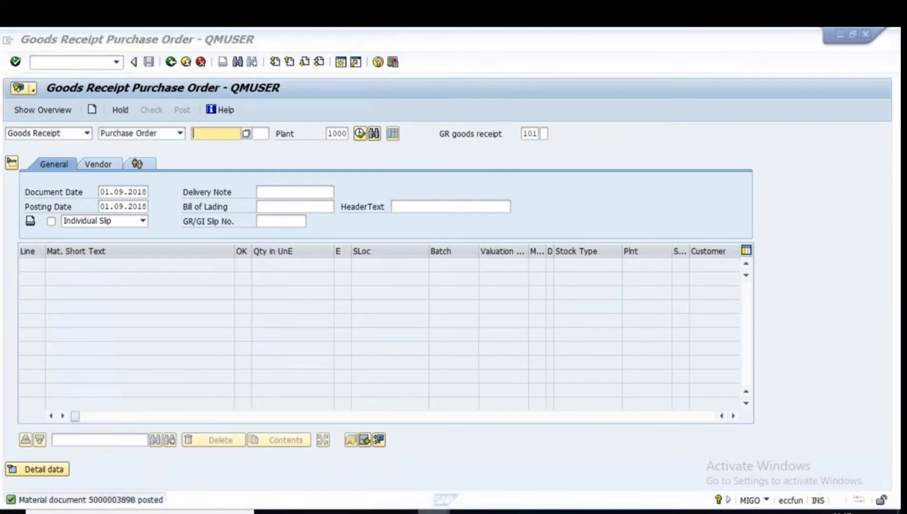
pyautogui.click(594, 460)
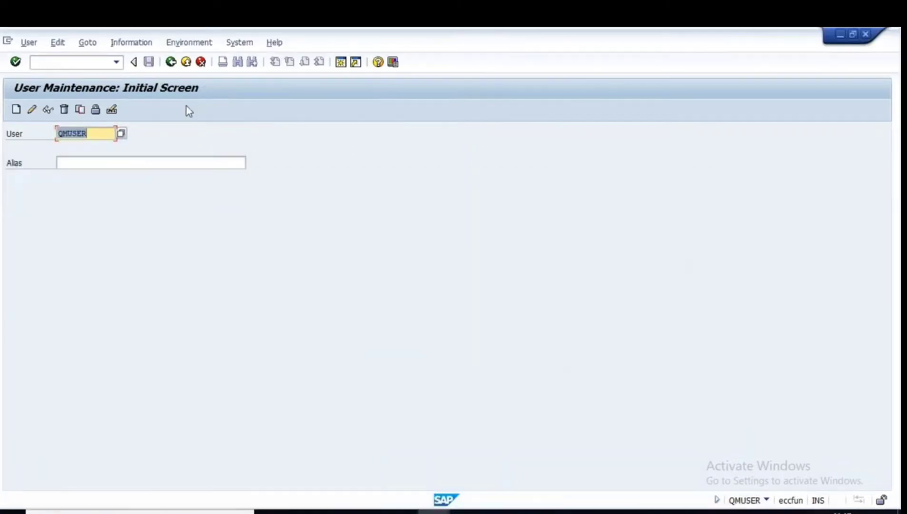
# In MIRO, set invoice date 01.09.2018 and load the items for delivery note VINAM999.
pyautogui.click(171, 62)
pyautogui.write('miro')
pyautogui.press('Return')
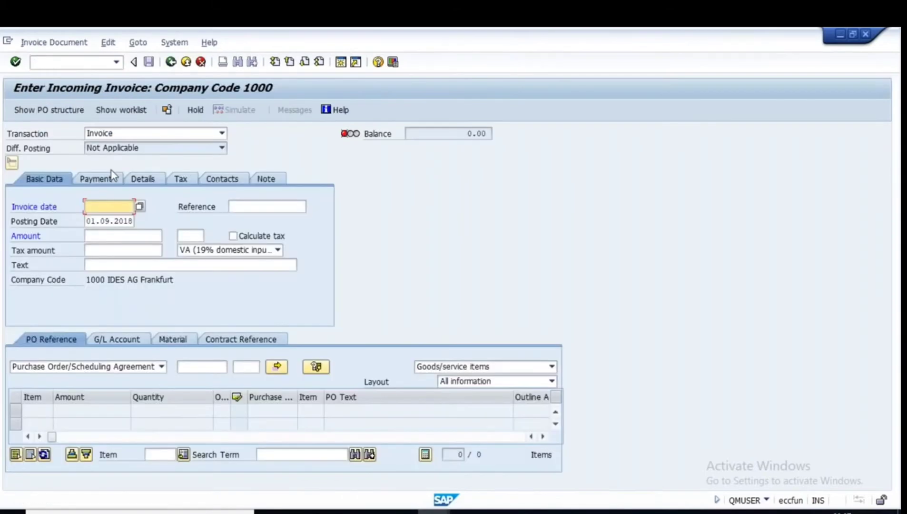
pyautogui.click(112, 218)
pyautogui.click(157, 367)
pyautogui.click(53, 389)
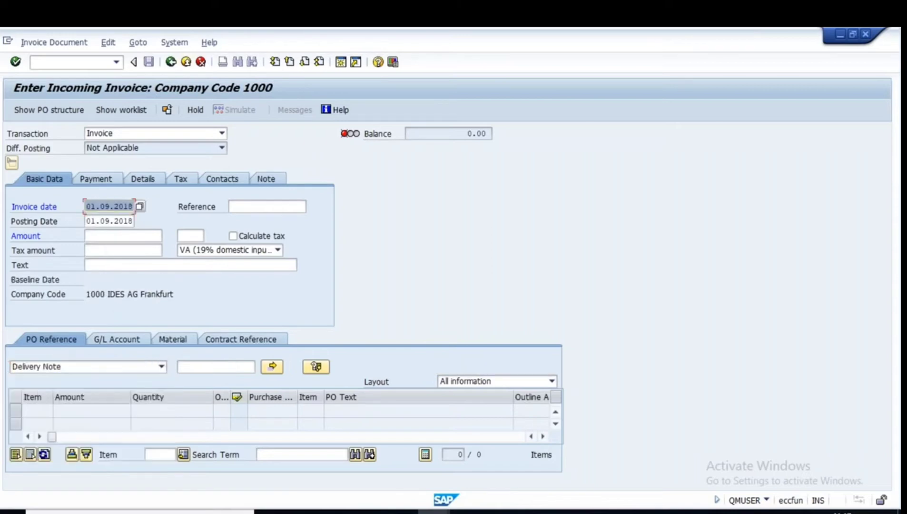
pyautogui.click(193, 369)
pyautogui.write('v')
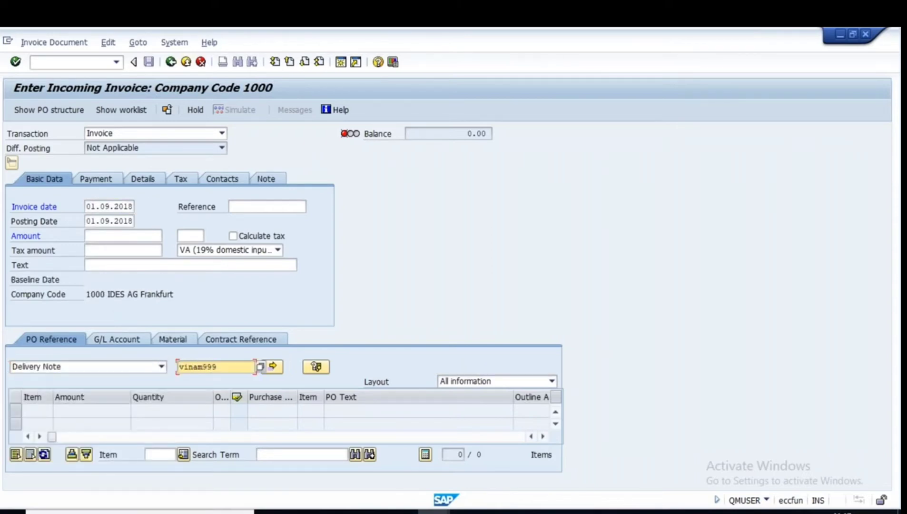
pyautogui.write('inam999')
pyautogui.press('Return')
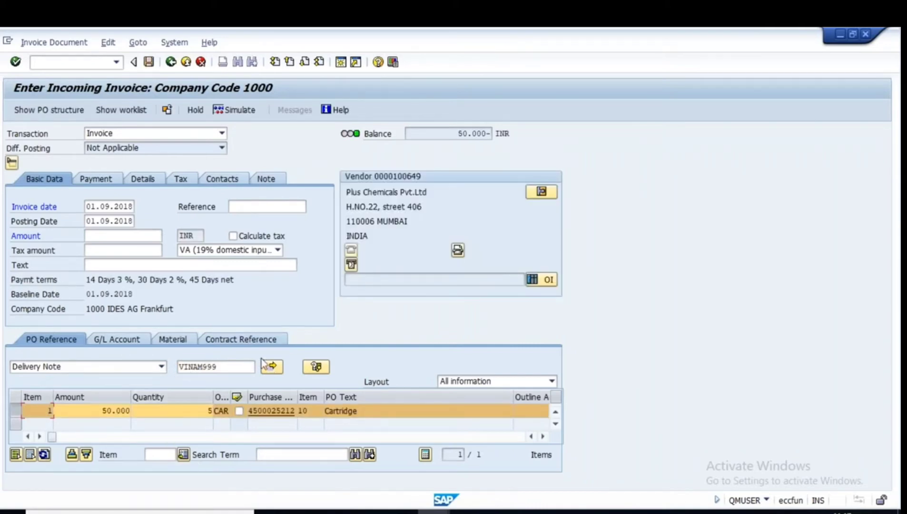
# Enter amount 50.000 to bring the balance to zero, then post, accepting the tax data.
pyautogui.click(129, 237)
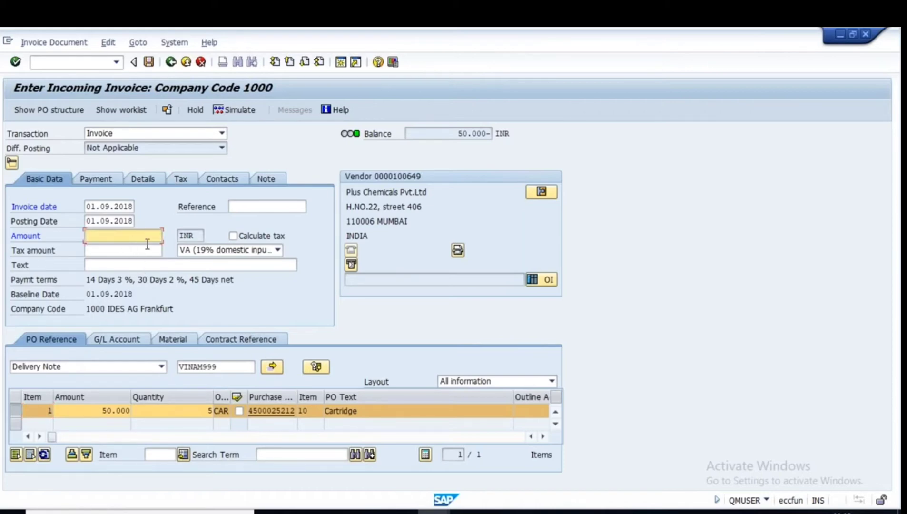
pyautogui.write('50.00')
pyautogui.press('Return')
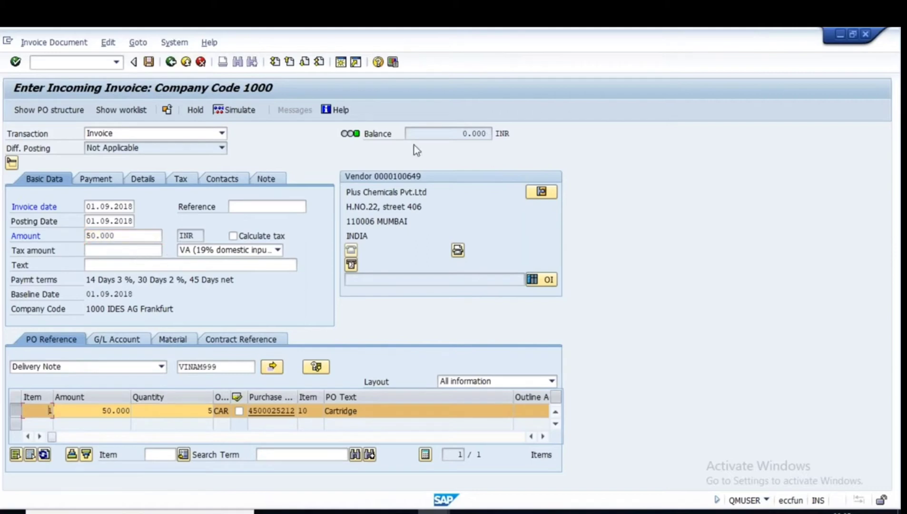
pyautogui.doubleClick(459, 137)
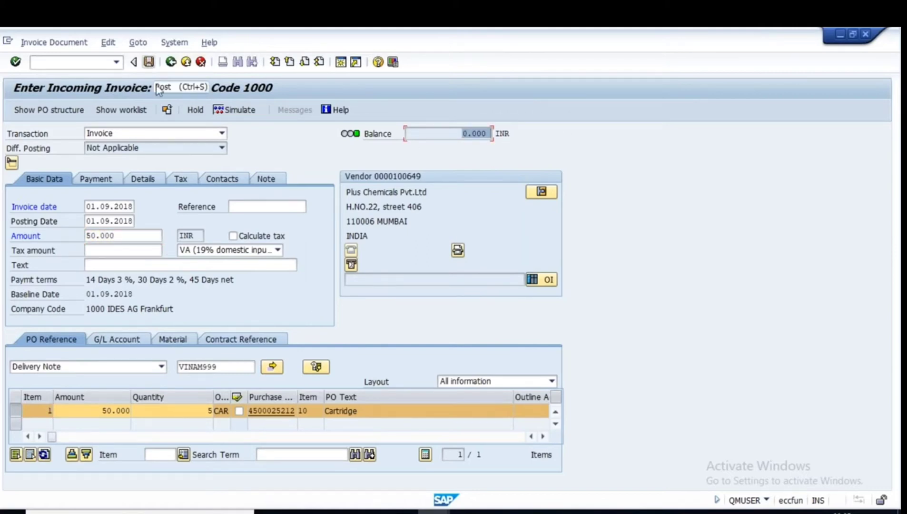
pyautogui.click(149, 63)
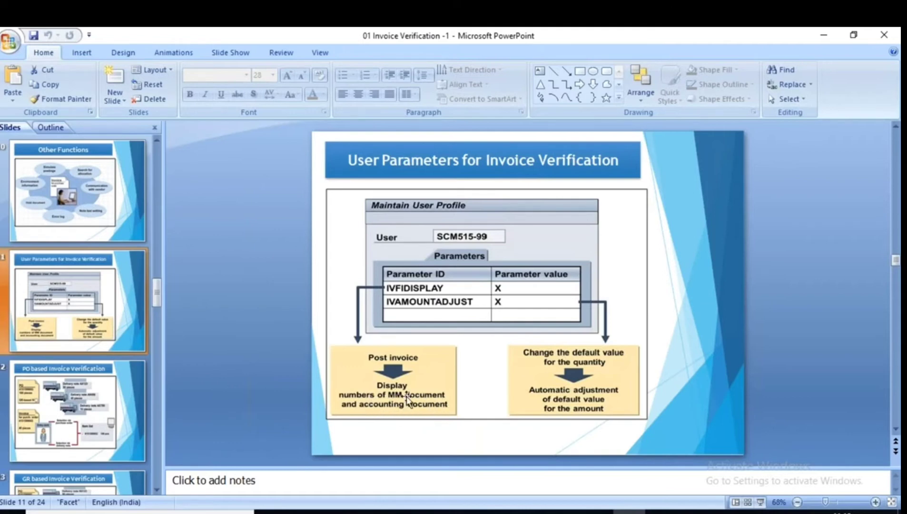
pyautogui.hotkey('alt', 'Tab')
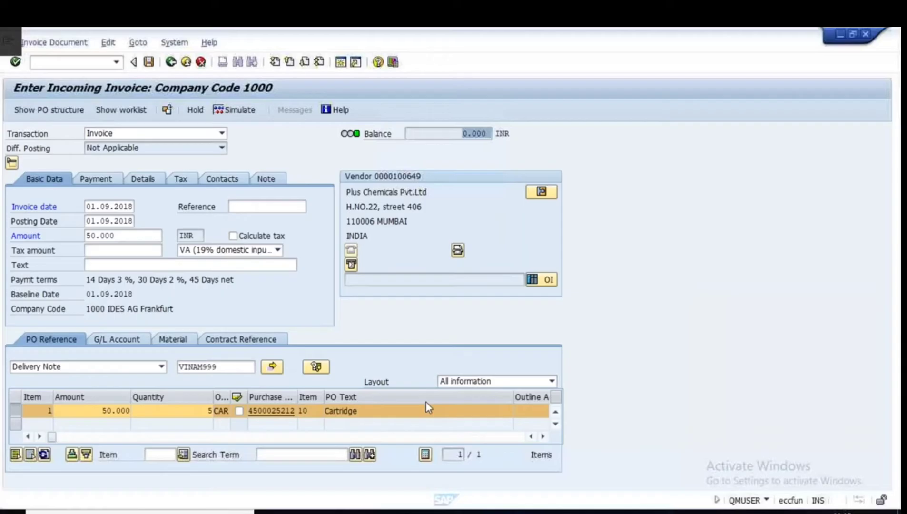
pyautogui.click(149, 63)
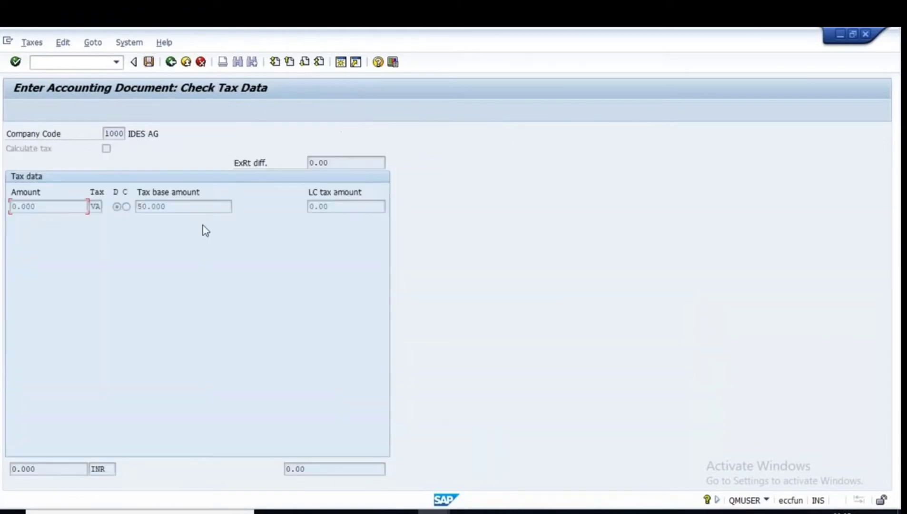
pyautogui.press('Return')
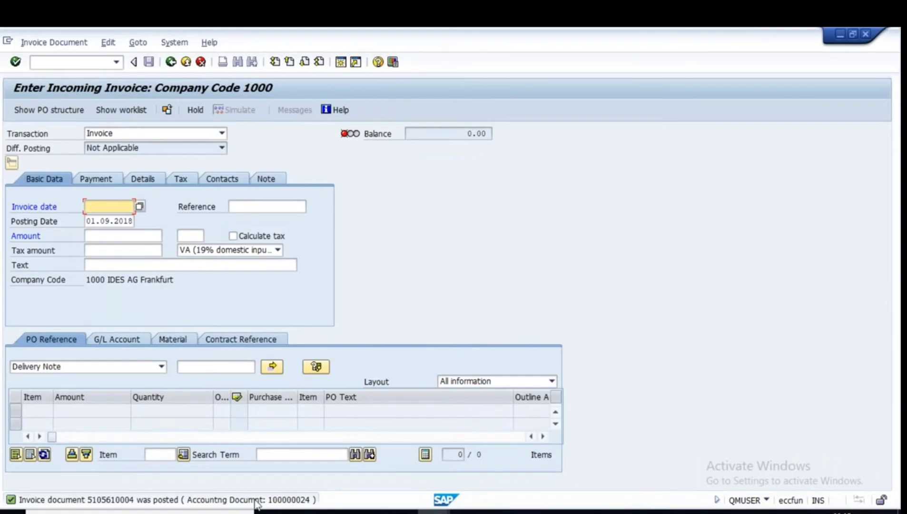
pyautogui.click(629, 513)
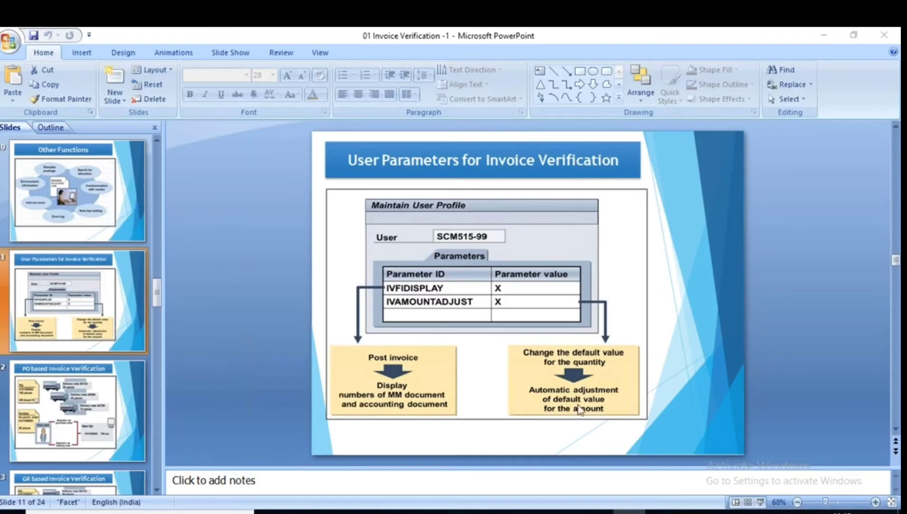
pyautogui.hotkey('alt', 'Tab')
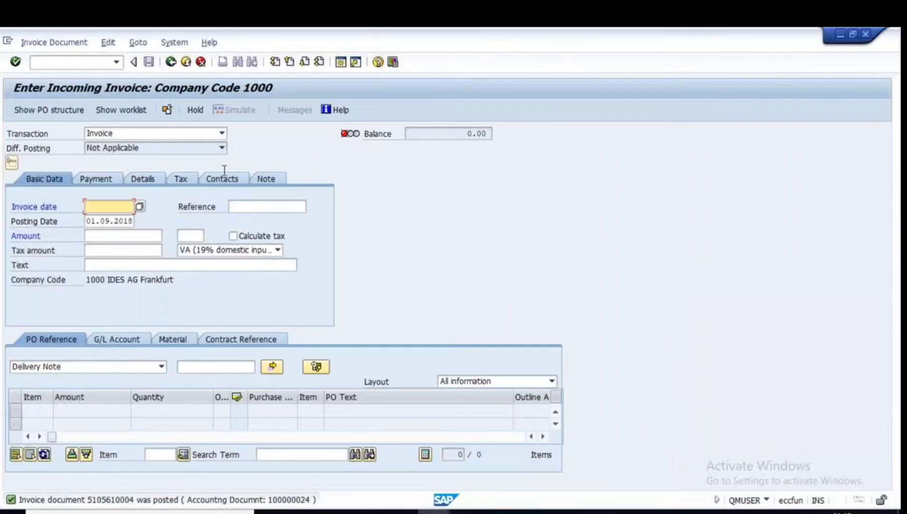
pyautogui.click(432, 512)
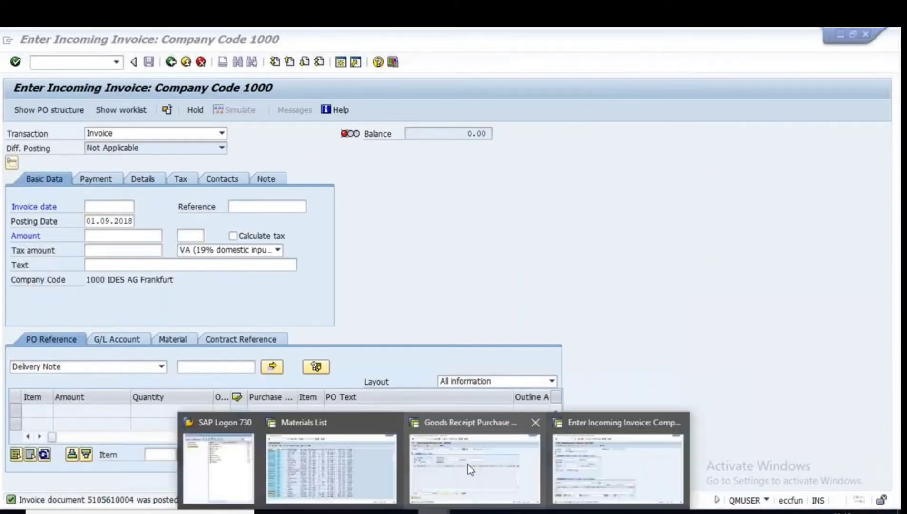
# Load the previously used purchase order into MIGO with storage location L000.
pyautogui.click(474, 462)
pyautogui.click(218, 135)
pyautogui.click(218, 145)
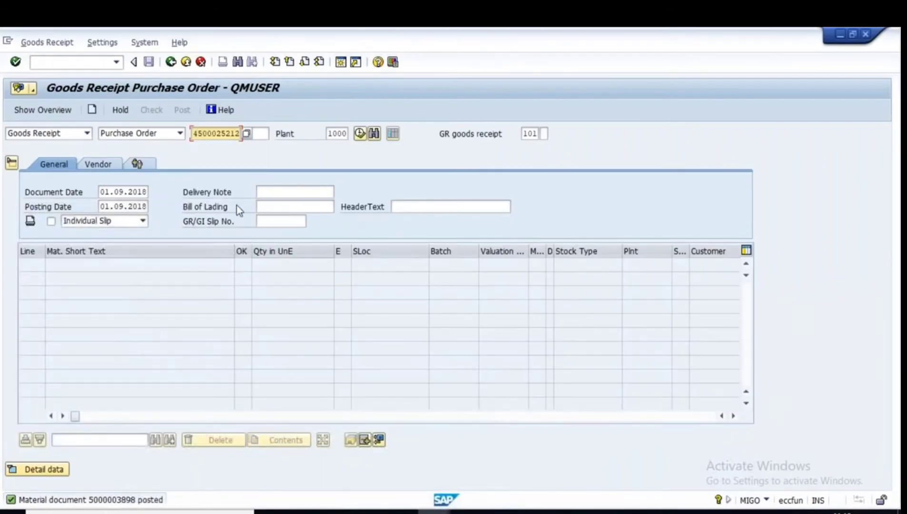
pyautogui.press('Return')
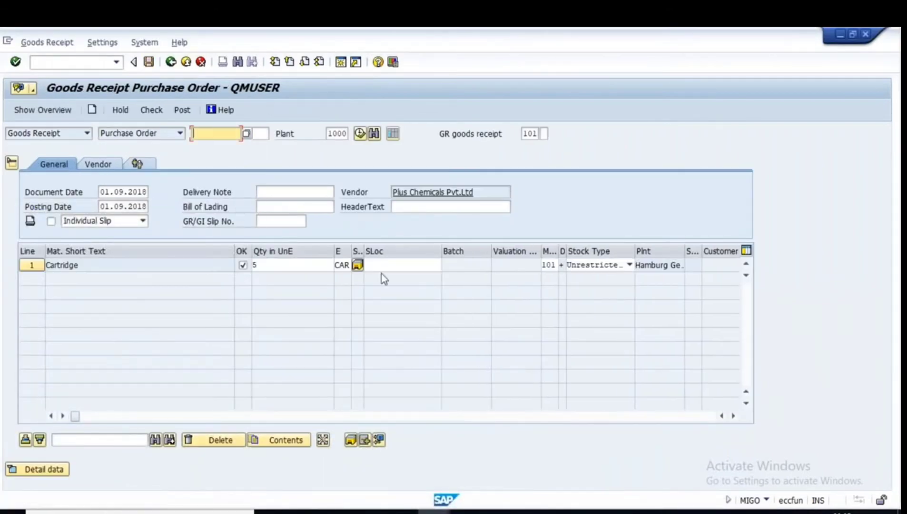
pyautogui.click(265, 267)
pyautogui.click(415, 266)
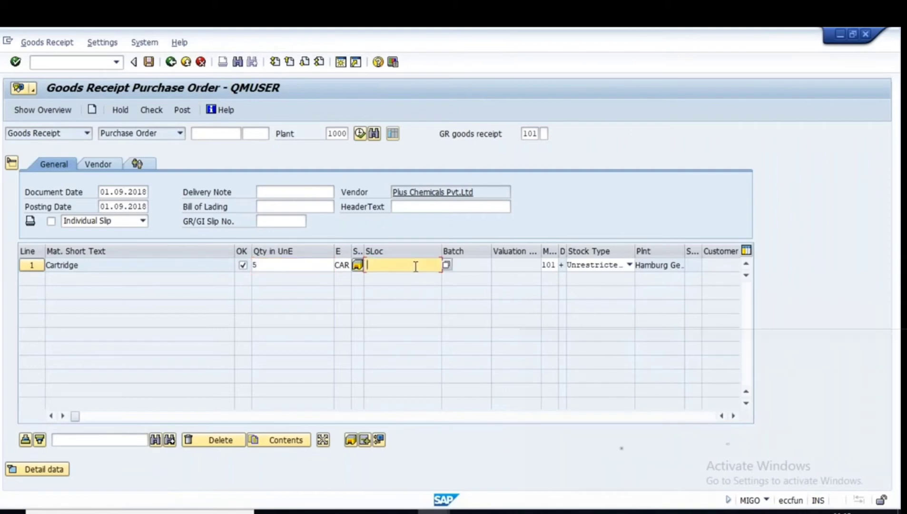
pyautogui.click(394, 278)
# Enter delivery note SAVAN222 and bill of lading VINAM222, then post the receipt.
pyautogui.click(274, 192)
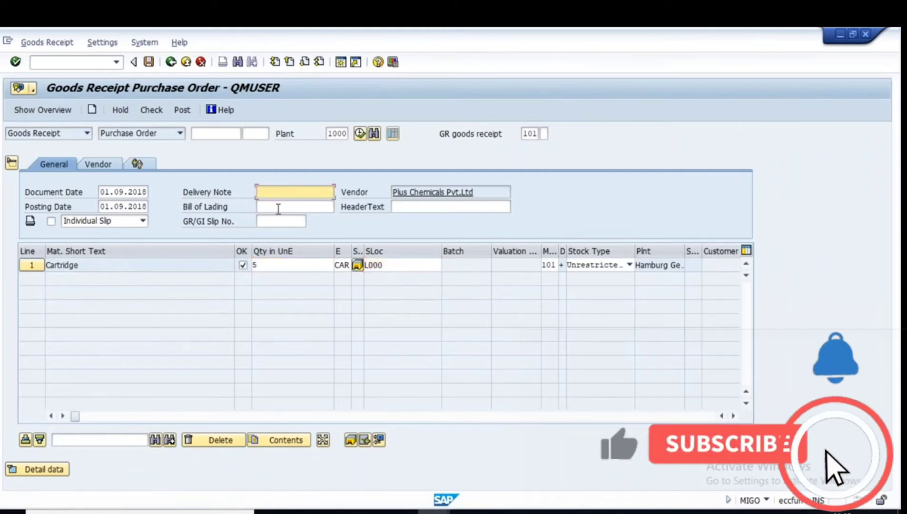
pyautogui.write('savan')
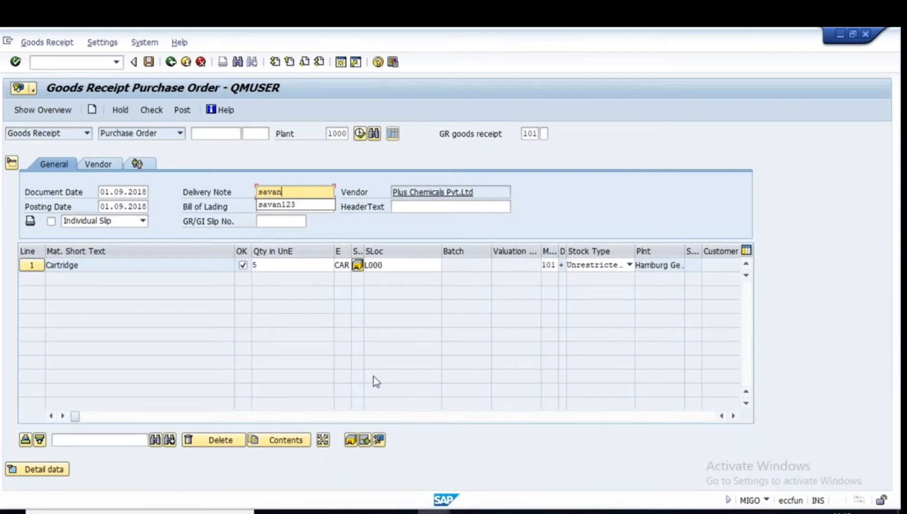
pyautogui.write('222')
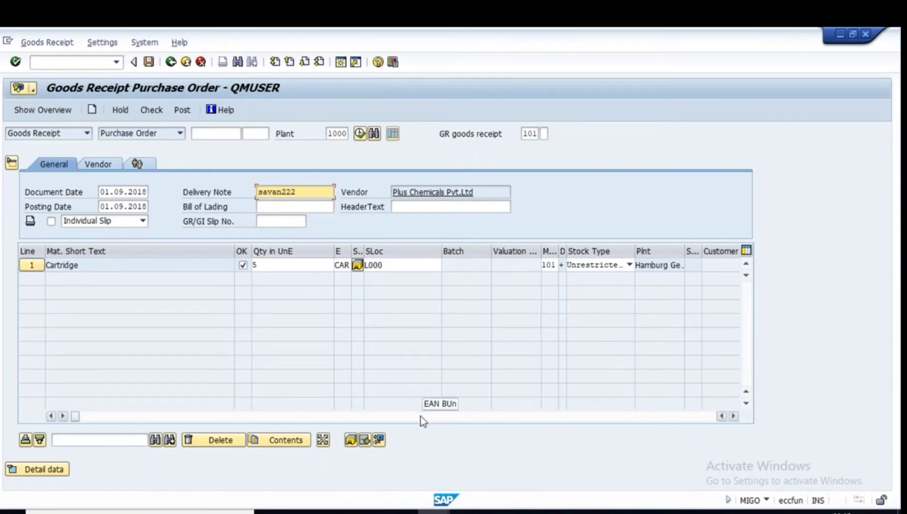
pyautogui.click(275, 205)
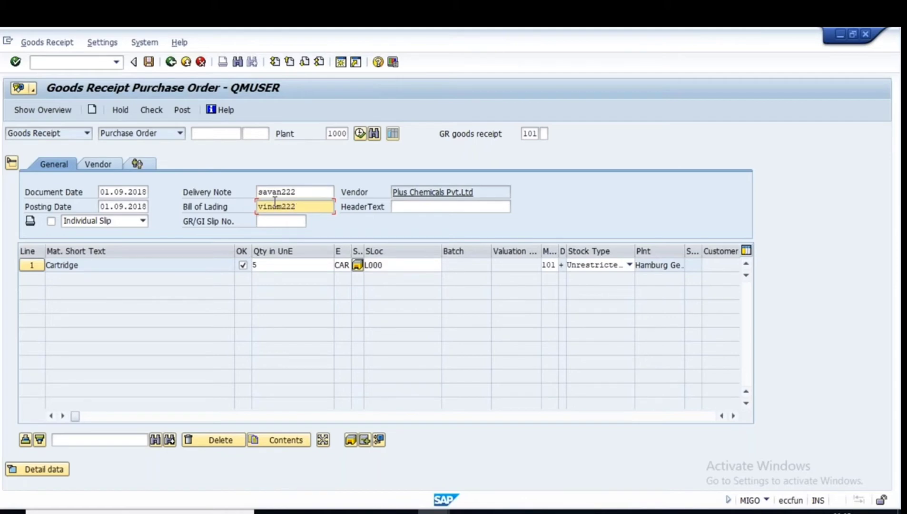
pyautogui.press('Return')
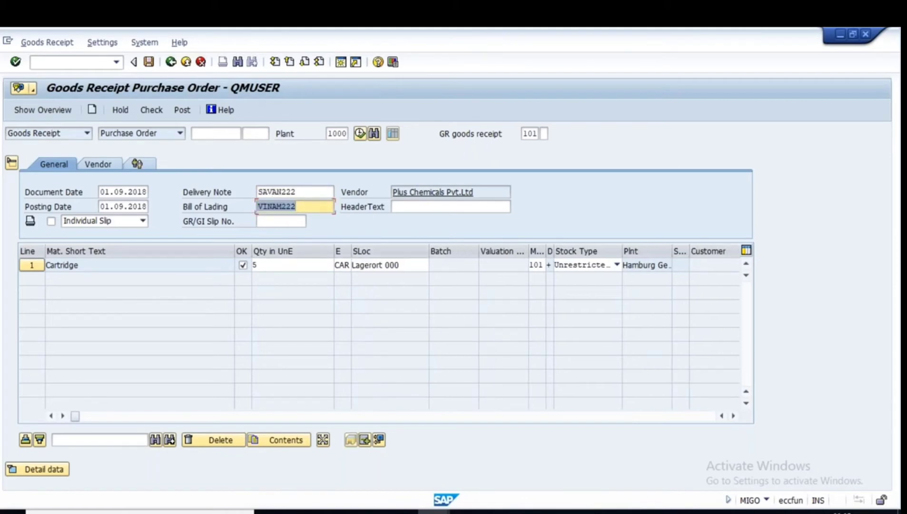
pyautogui.click(181, 110)
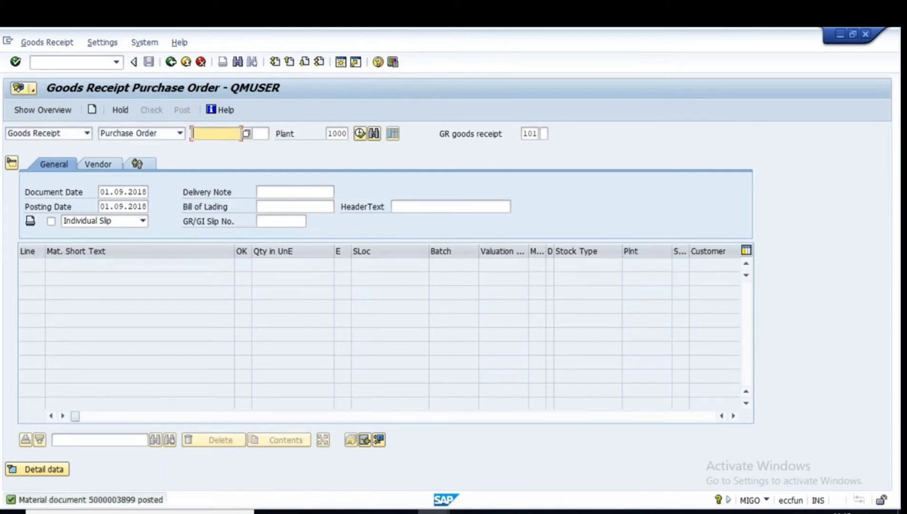
# In MIRO, set invoice date 01.09.2018 and load the items for delivery note SAVAN222.
pyautogui.moveTo(433, 511)
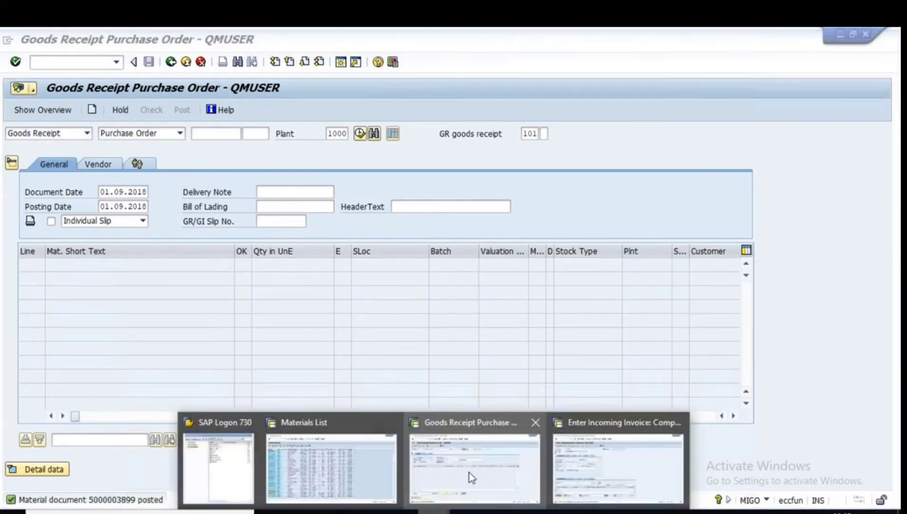
pyautogui.click(603, 455)
pyautogui.click(113, 208)
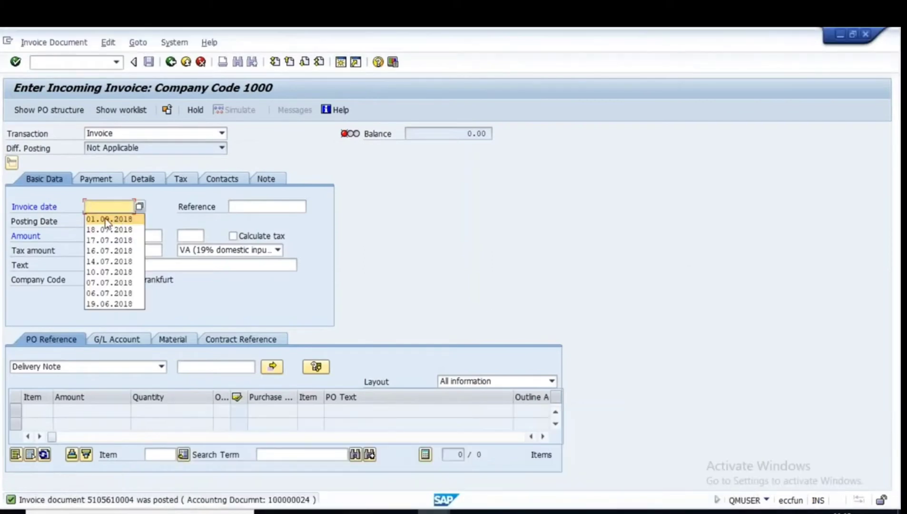
pyautogui.click(106, 219)
pyautogui.click(202, 368)
pyautogui.write('s')
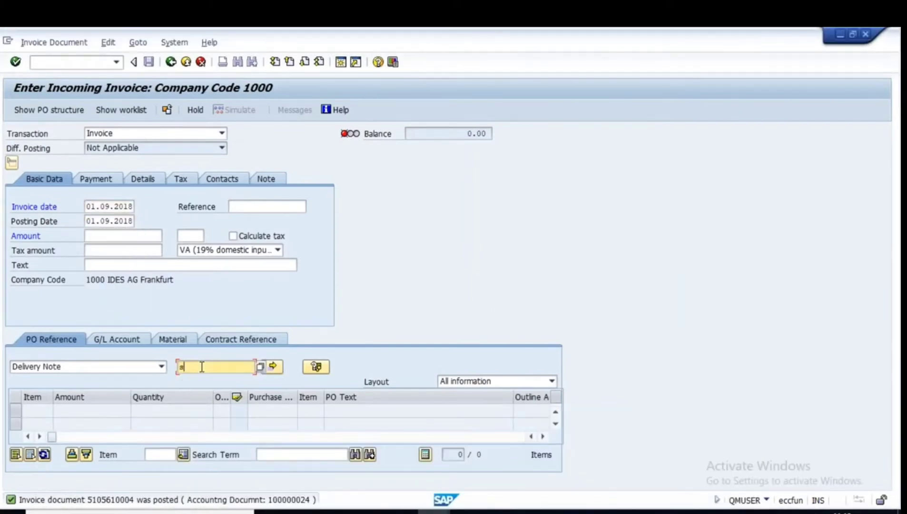
pyautogui.write('avan222')
pyautogui.press('Return')
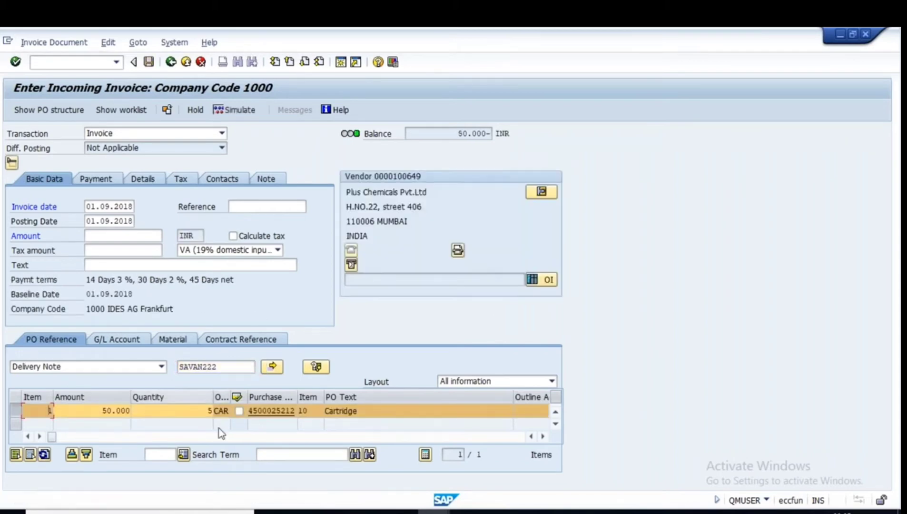
# Change the Cartridge quantity from 5 to 3, recalculating the amount to 30.000.
pyautogui.click(17, 412)
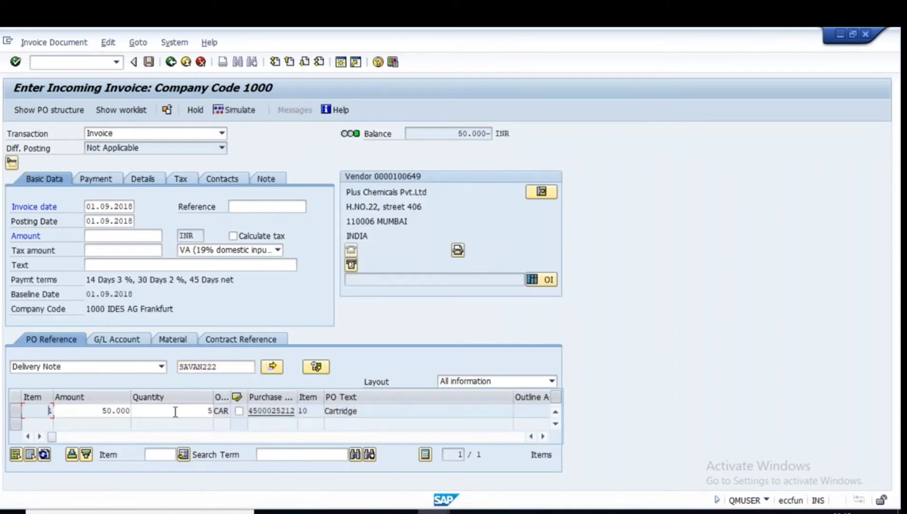
pyautogui.click(200, 411)
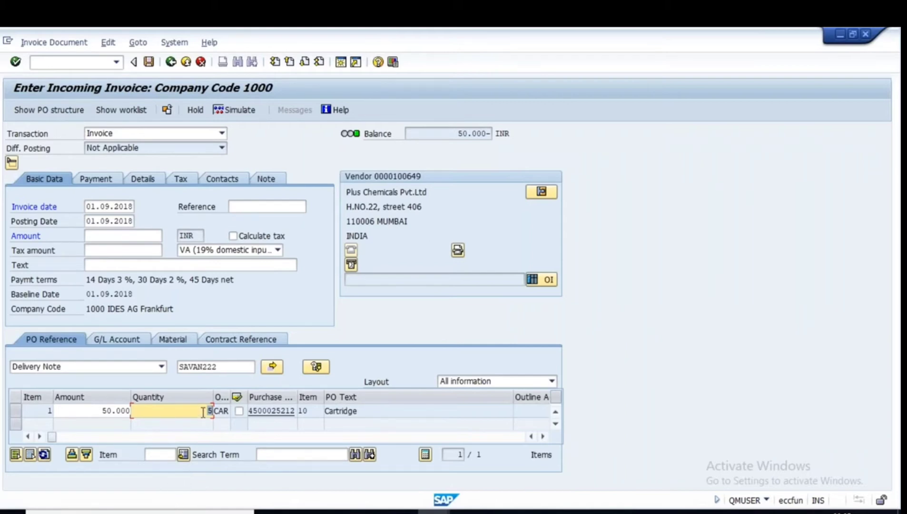
pyautogui.doubleClick(103, 412)
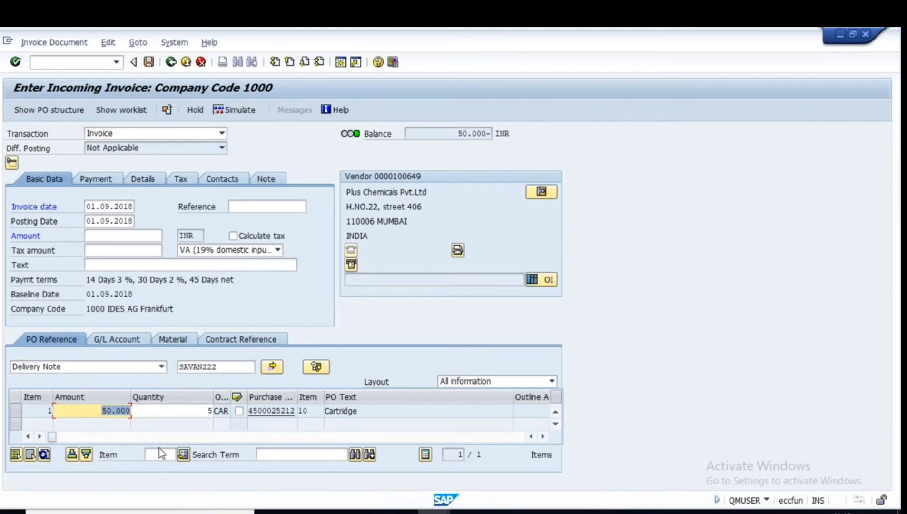
pyautogui.click(195, 410)
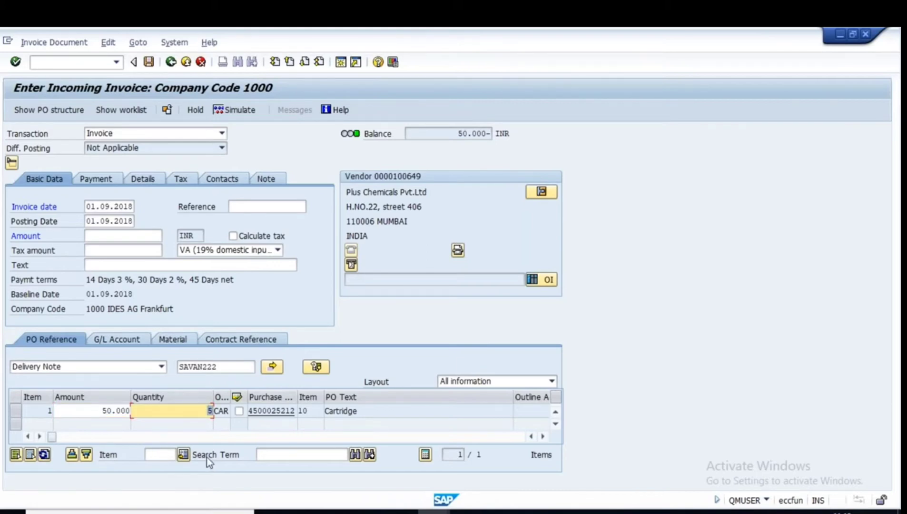
pyautogui.press('BackSpace')
pyautogui.write('3')
pyautogui.press('Return')
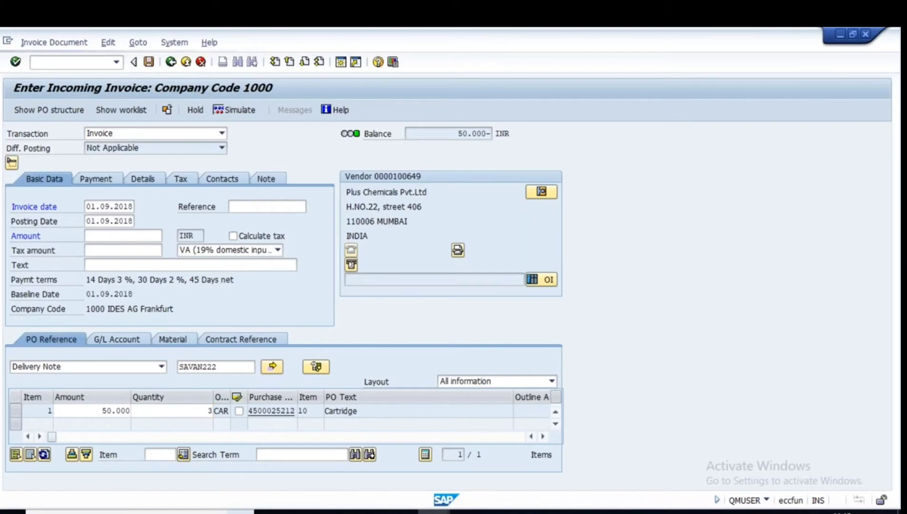
pyautogui.moveTo(98, 410); pyautogui.dragTo(145, 411)
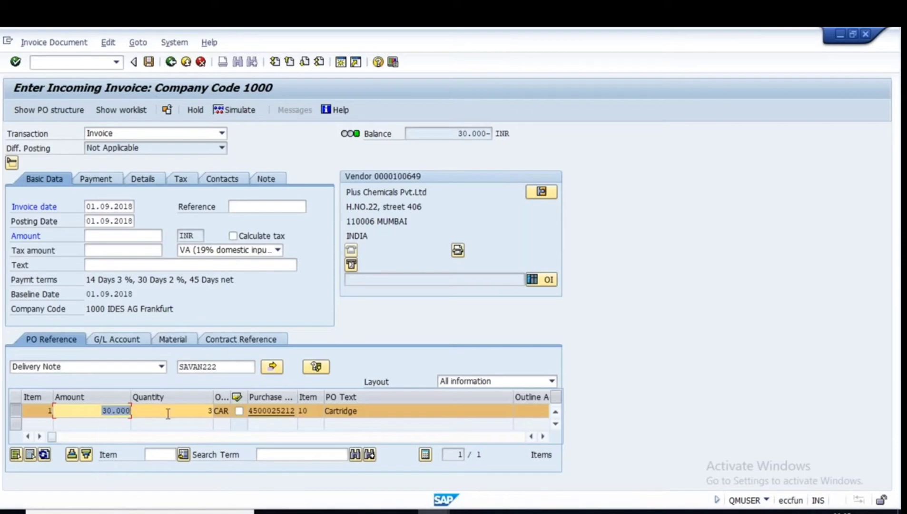
pyautogui.click(637, 512)
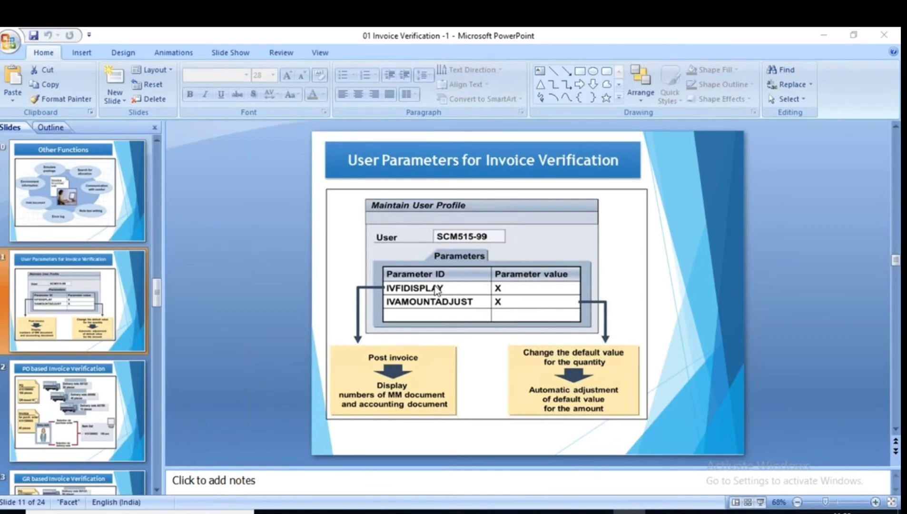
# Move PowerPoint to slide 12, 'PO based Invoice Verification', and select all existing Notepad text.
pyautogui.hotkey('alt', 'Tab')
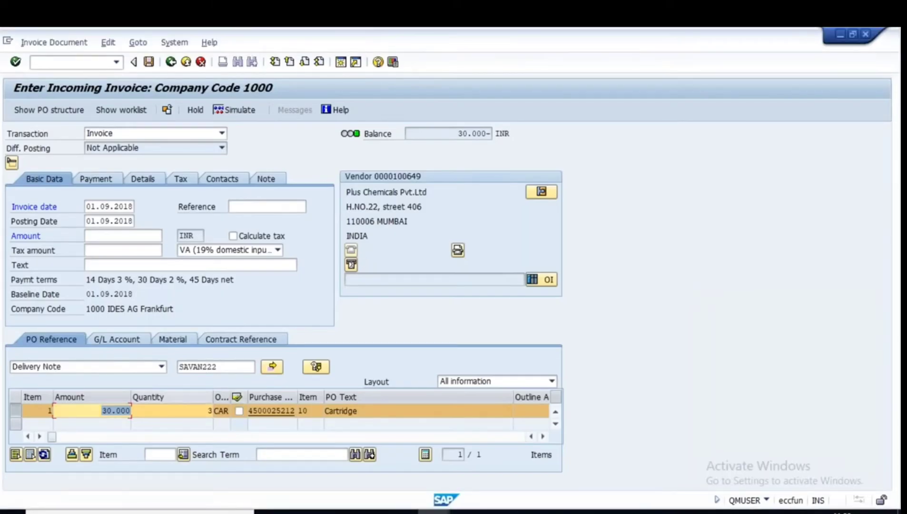
pyautogui.click(149, 62)
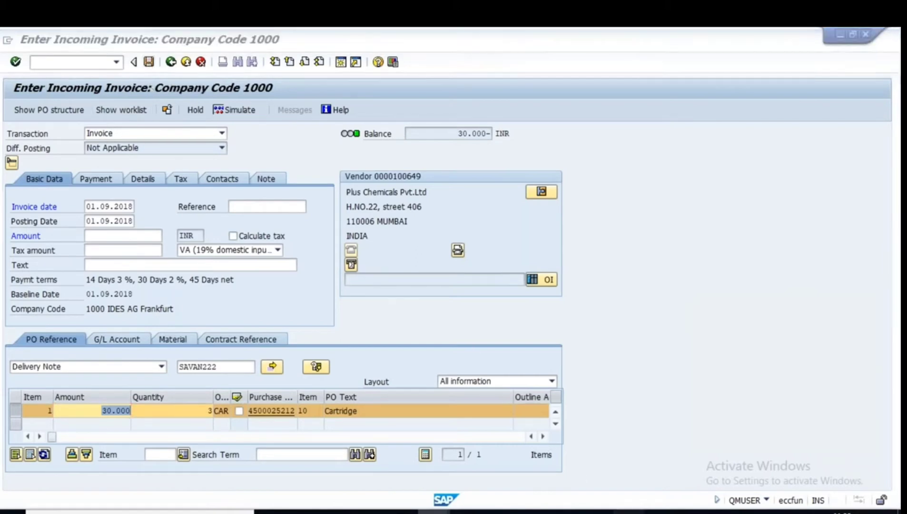
pyautogui.hotkey('alt', 'Tab')
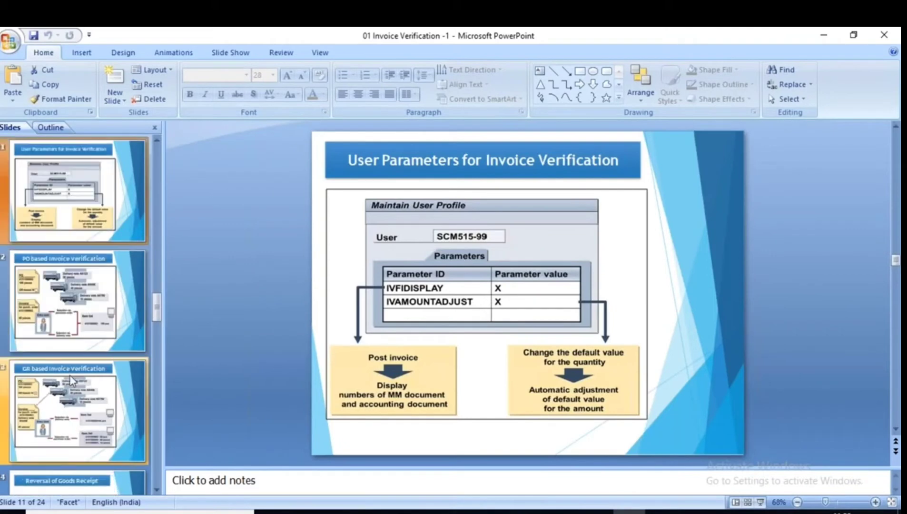
pyautogui.scroll(-1, 70, 375)
pyautogui.click(55, 195)
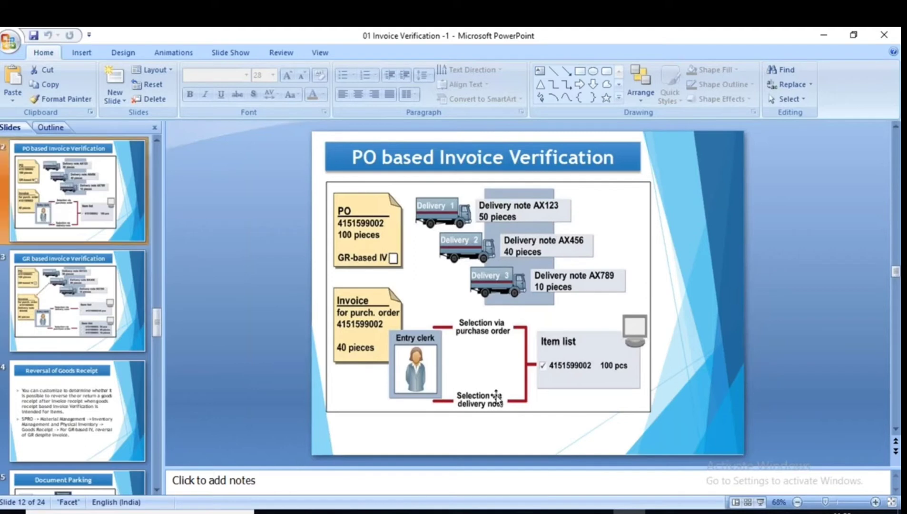
pyautogui.click(661, 512)
pyautogui.hotkey('ctrl', 'a')
# Type heading 'Invoice Verification' with items '1. Purchase Order based invoice verification' and '2. Goods receipt'.
pyautogui.write('Invoice')
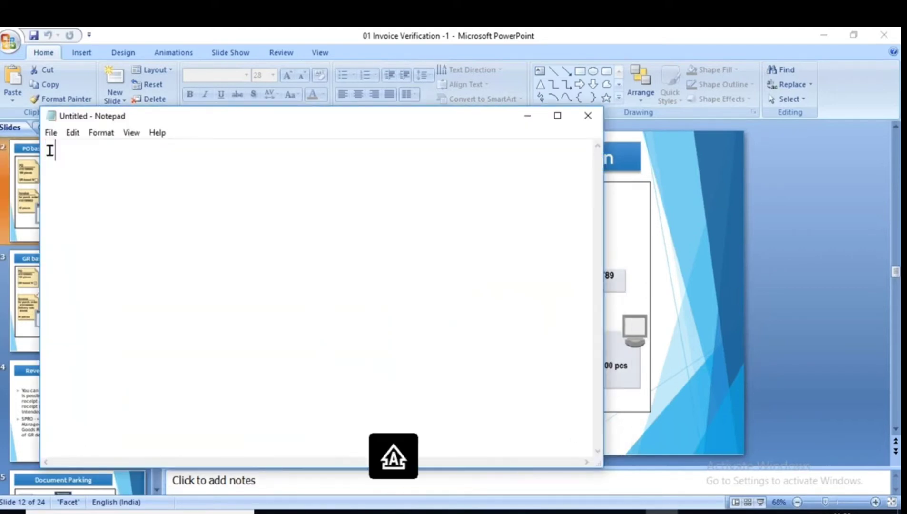
pyautogui.write(' Verific')
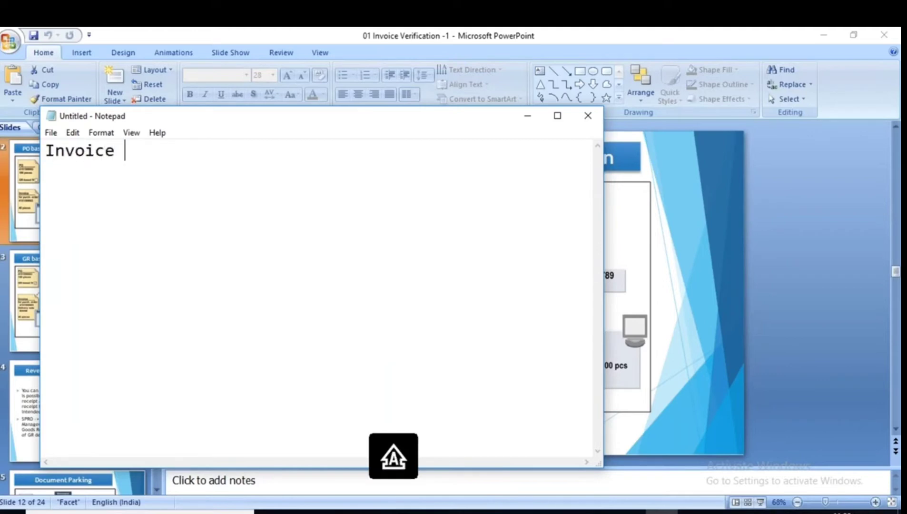
pyautogui.write('ation')
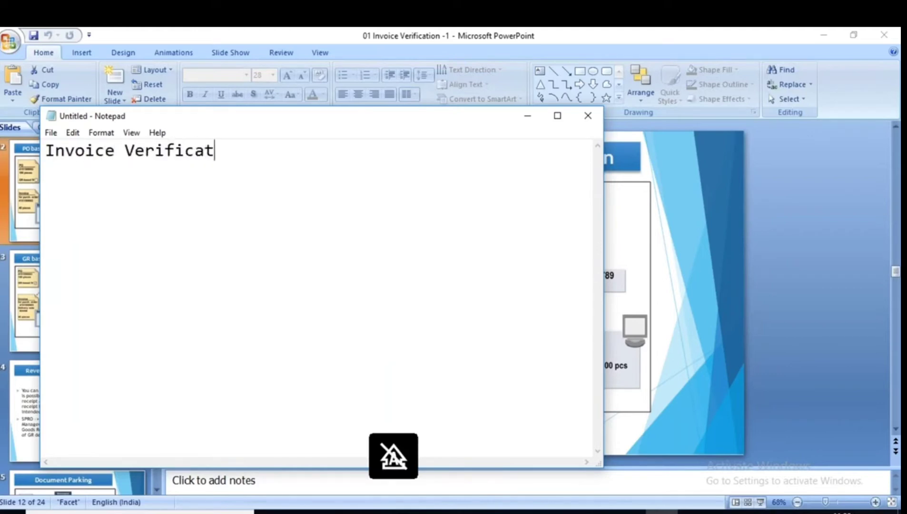
pyautogui.press('Return')
pyautogui.press('Return')
pyautogui.write('1. Purchase ')
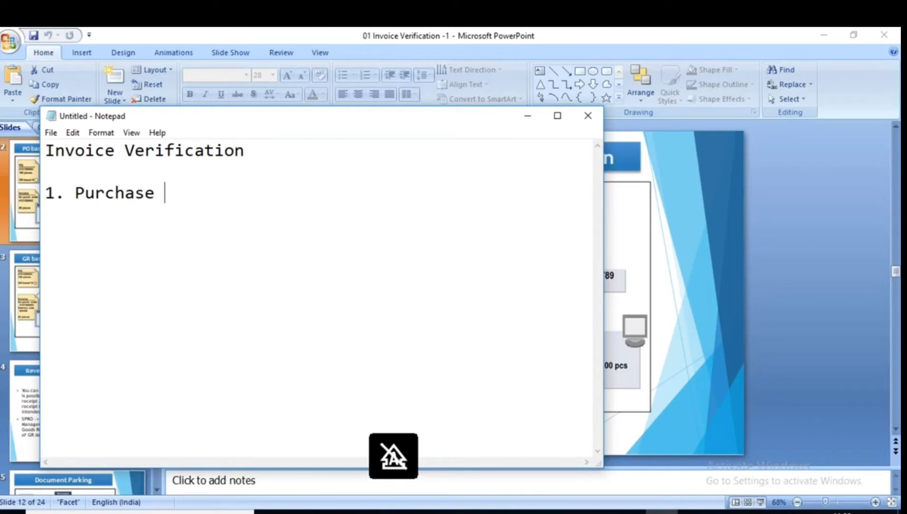
pyautogui.write('Order based in')
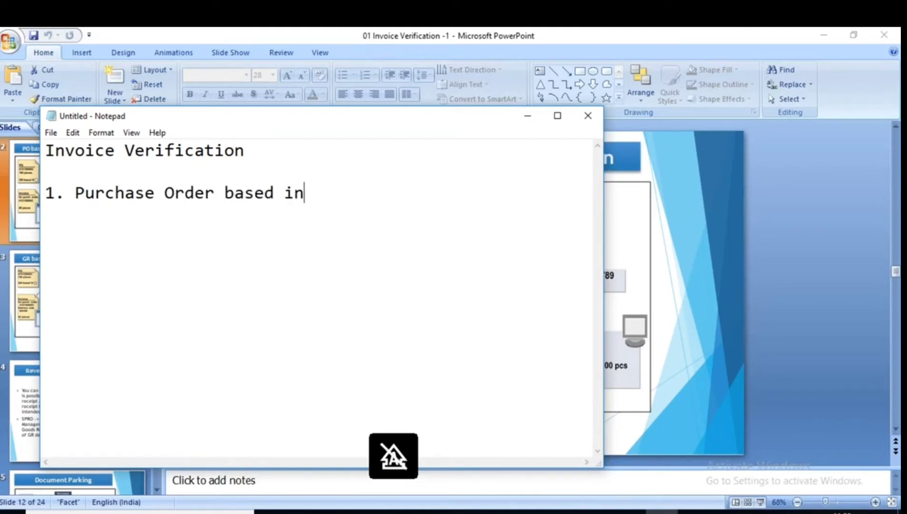
pyautogui.write('voice verification')
pyautogui.press('Return')
pyautogui.write('2. G')
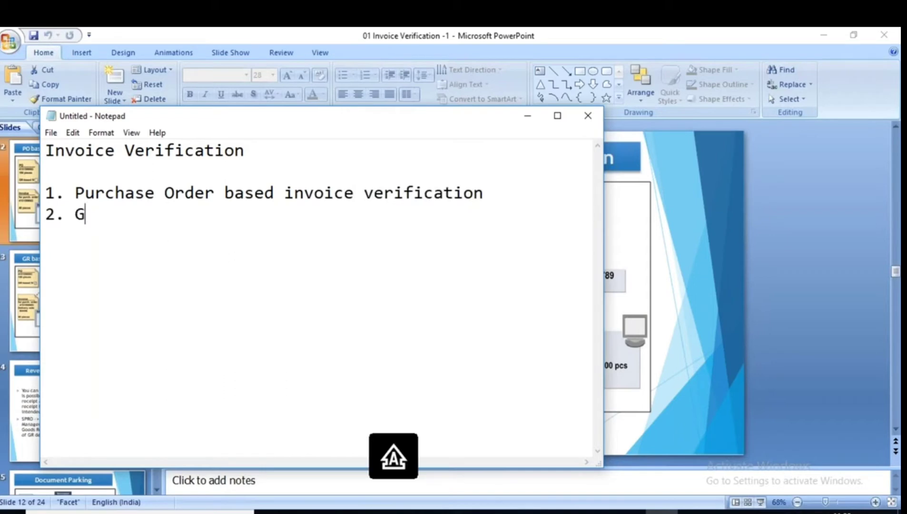
pyautogui.write('oods receipt')
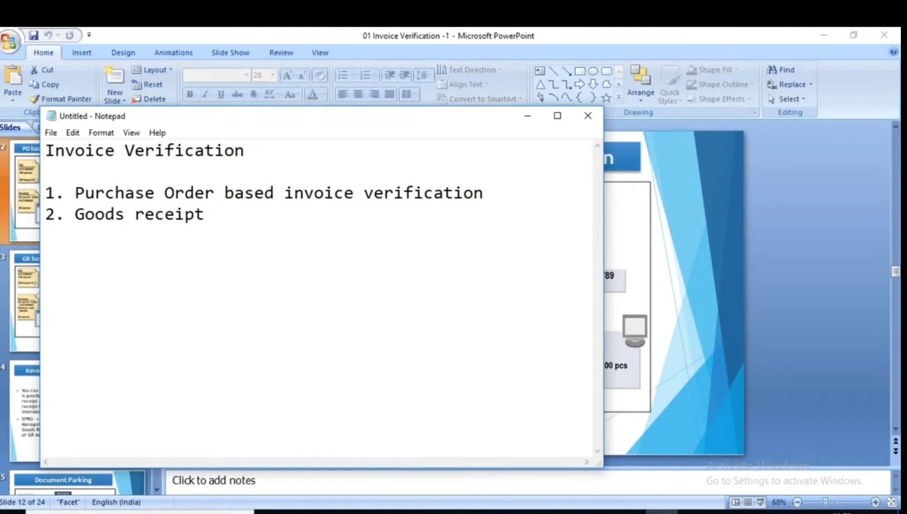
# Complete line 2 as 'Goods receipt based invoice verification' by copying the phrase, then minimize Notepad.
pyautogui.moveTo(224, 192); pyautogui.dragTo(483, 192)
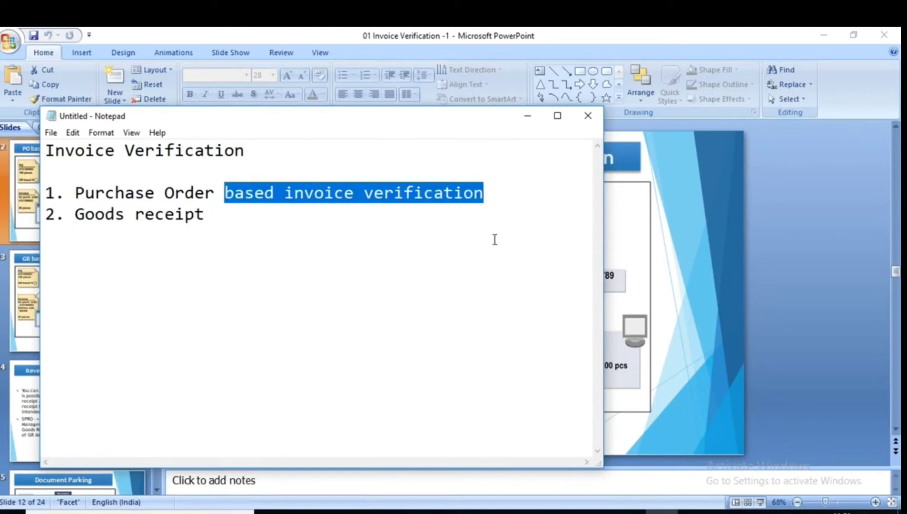
pyautogui.hotkey('ctrl', 'c')
pyautogui.click(288, 229)
pyautogui.hotkey('ctrl', 'v')
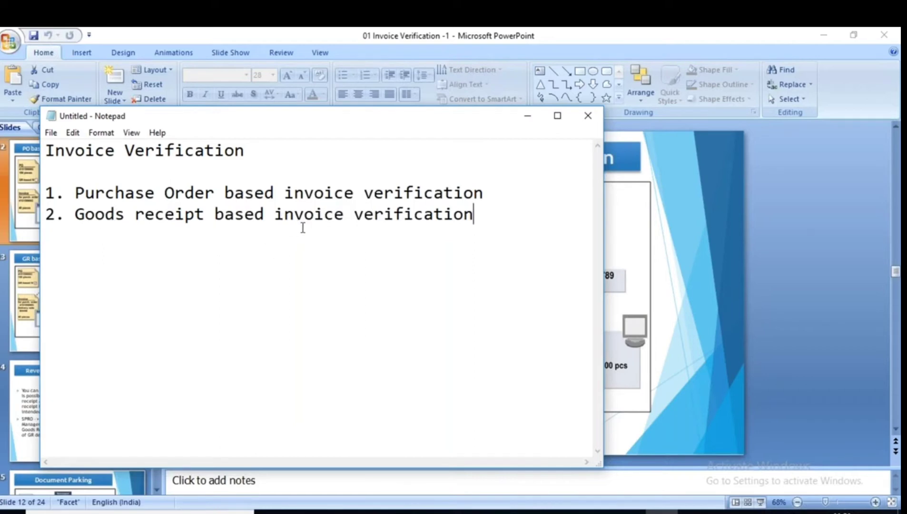
pyautogui.click(527, 116)
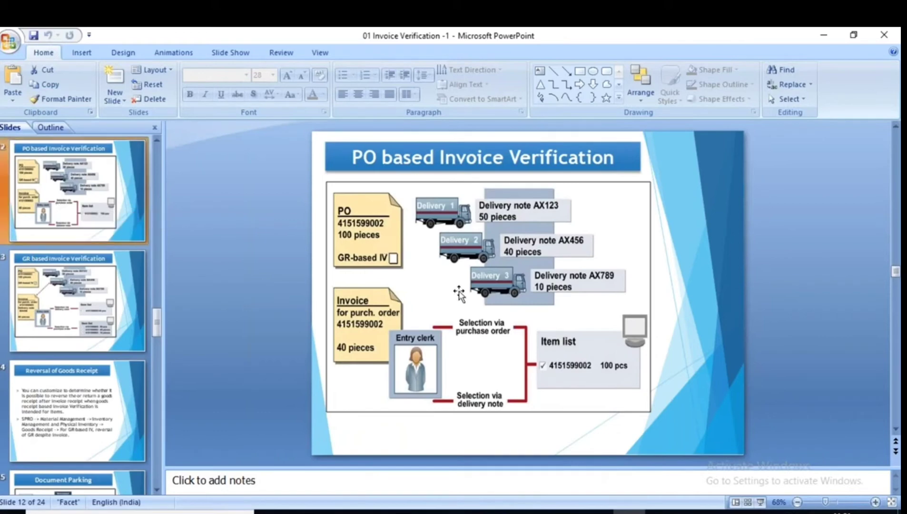
# Run slide 12 as a slide show, ticking the PO, circling 100 pieces, and ticking the 50- and 40-piece deliveries.
pyautogui.click(761, 503)
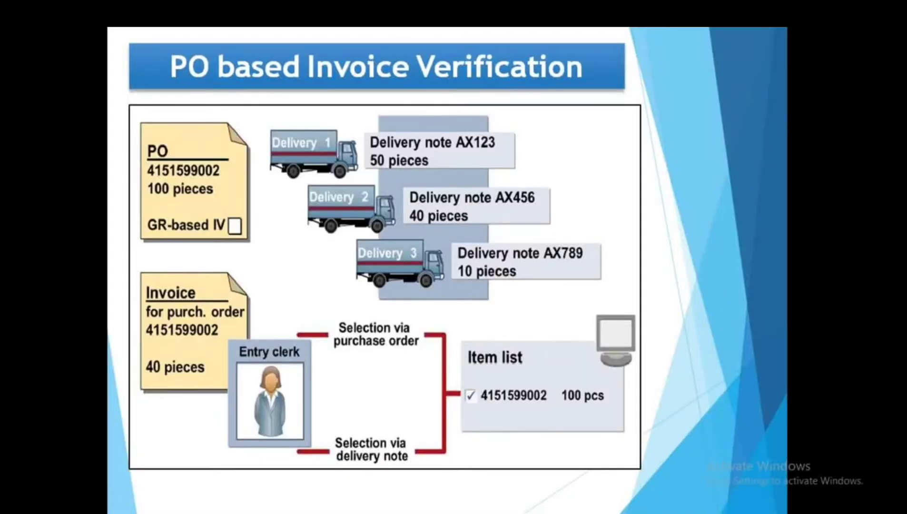
pyautogui.moveTo(140, 168); pyautogui.dragTo(189, 144)
pyautogui.moveTo(187, 179)
pyautogui.mouseDown()
pyautogui.moveTo(150, 179)
pyautogui.moveTo(174, 200)
pyautogui.moveTo(164, 179)
pyautogui.moveTo(144, 181)
pyautogui.mouseUp()
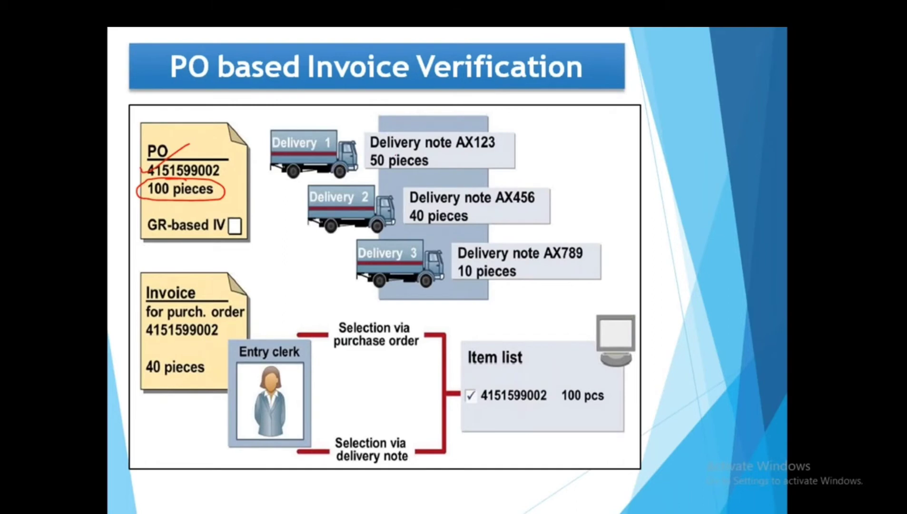
pyautogui.moveTo(376, 172); pyautogui.dragTo(431, 148)
pyautogui.moveTo(402, 220); pyautogui.dragTo(482, 190)
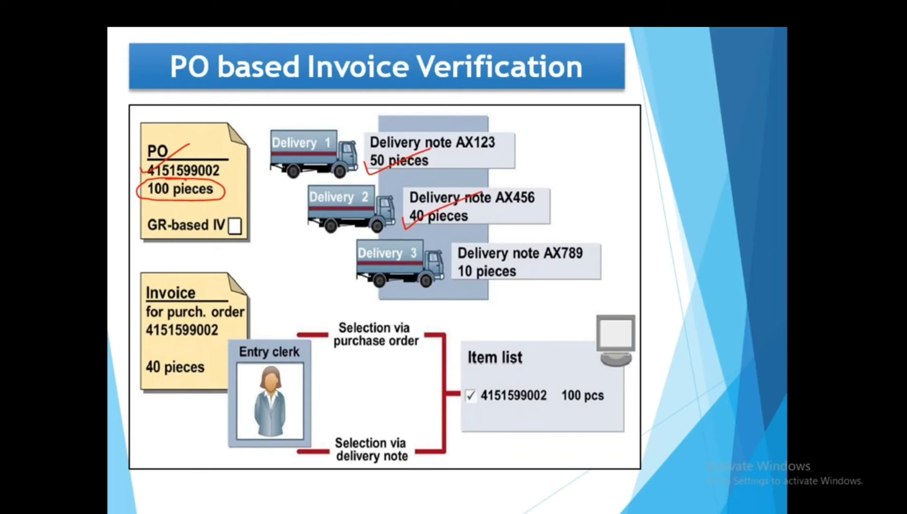
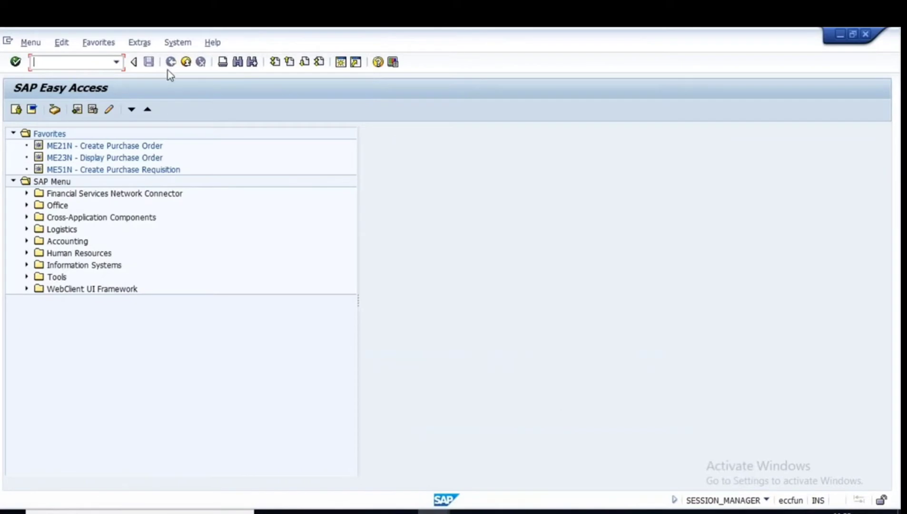
# In ME21N, fill the PO header: Plus Chemicals vendor, Purch. Org 1000, Group 100, Company Code 1000.
pyautogui.press('Return')
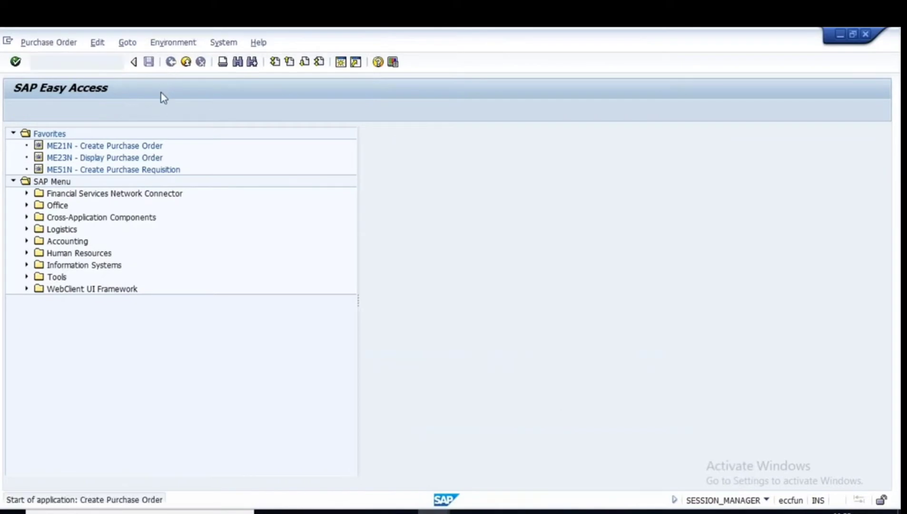
pyautogui.click(284, 133)
pyautogui.click(280, 146)
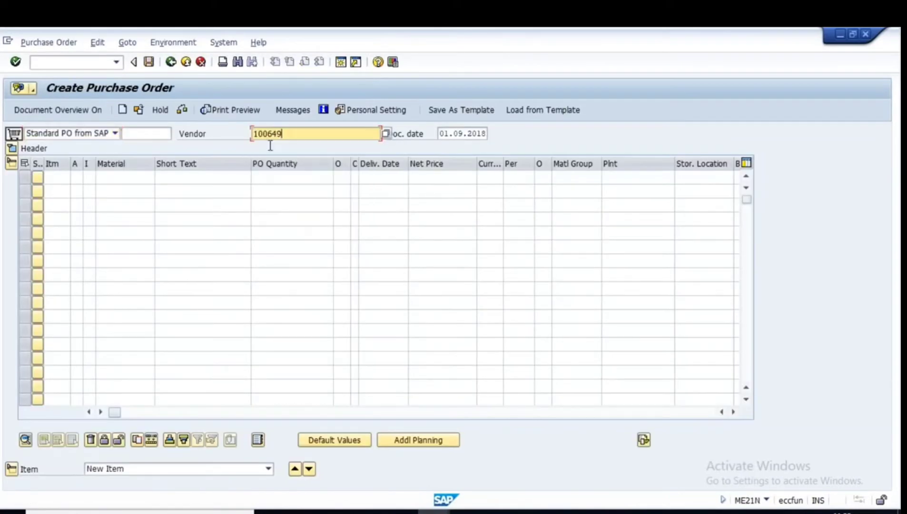
pyautogui.press('Return')
pyautogui.click(107, 177)
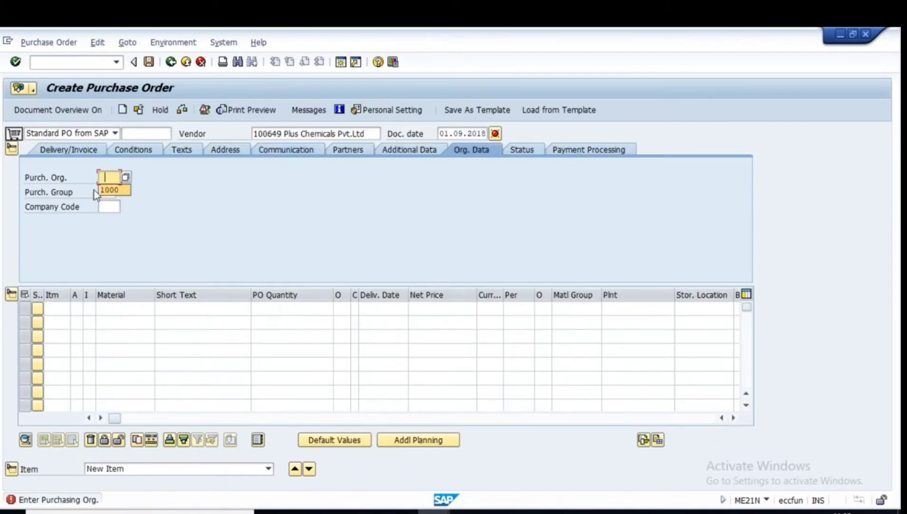
pyautogui.click(102, 190)
pyautogui.click(105, 192)
pyautogui.click(115, 219)
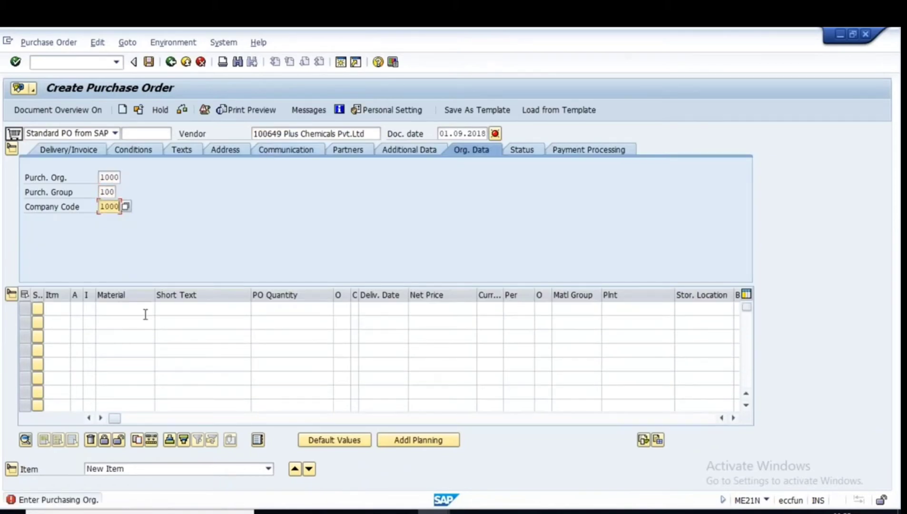
pyautogui.click(114, 309)
pyautogui.click(125, 309)
pyautogui.click(131, 319)
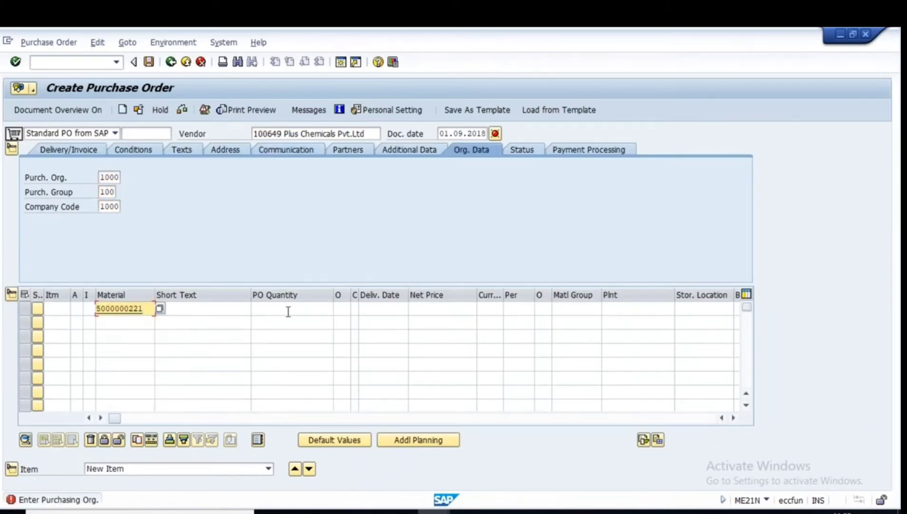
pyautogui.click(288, 312)
pyautogui.write('100')
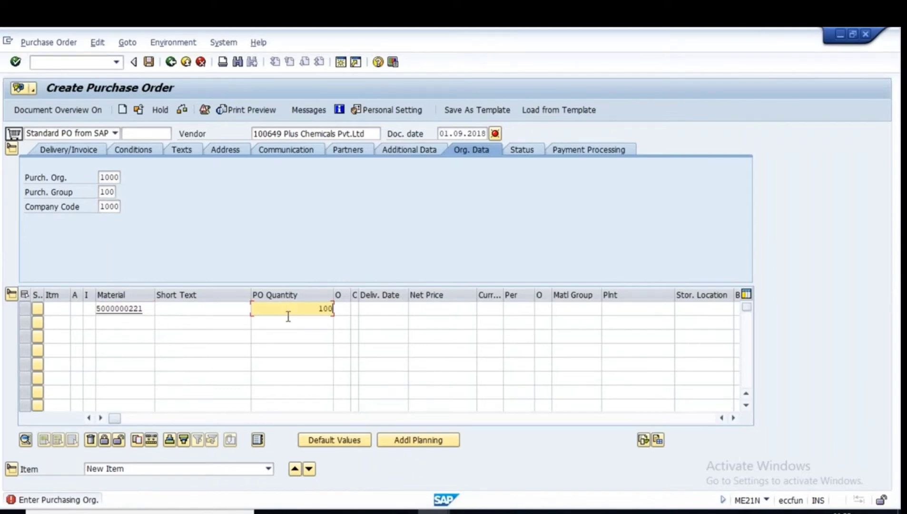
pyautogui.click(617, 307)
pyautogui.click(614, 321)
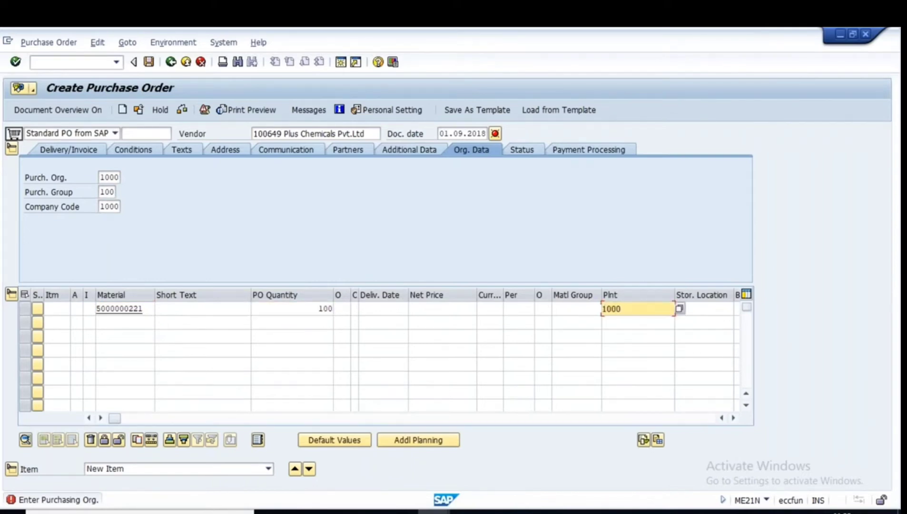
pyautogui.press('Return')
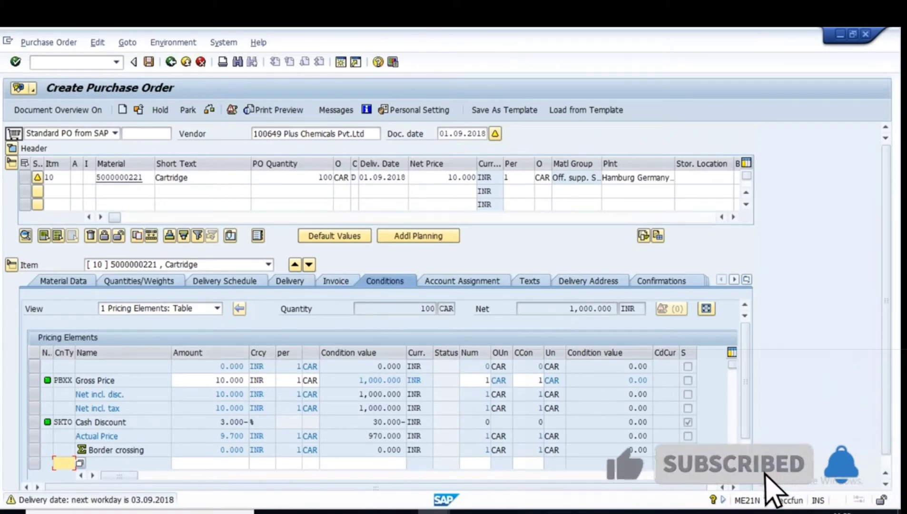
# Check and save the purchase order, then select the new PO number from the status message.
pyautogui.click(309, 177)
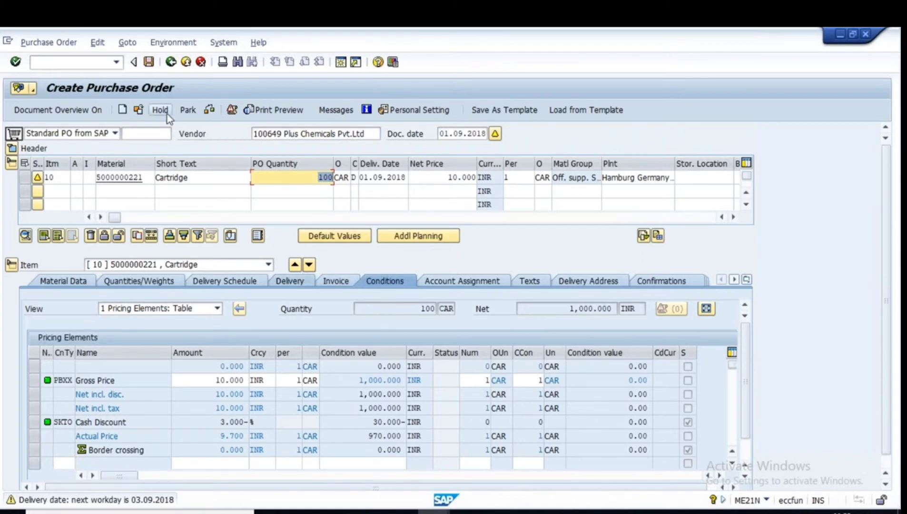
pyautogui.click(210, 109)
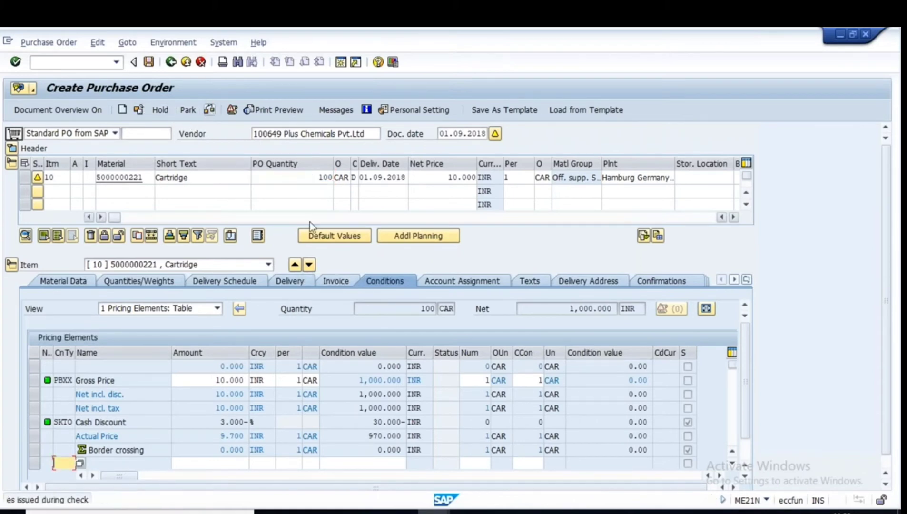
pyautogui.click(148, 62)
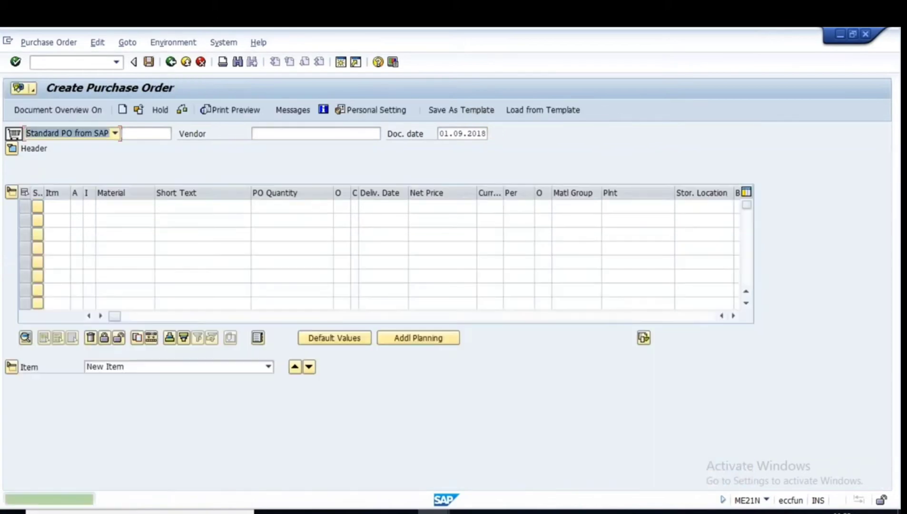
pyautogui.doubleClick(217, 500)
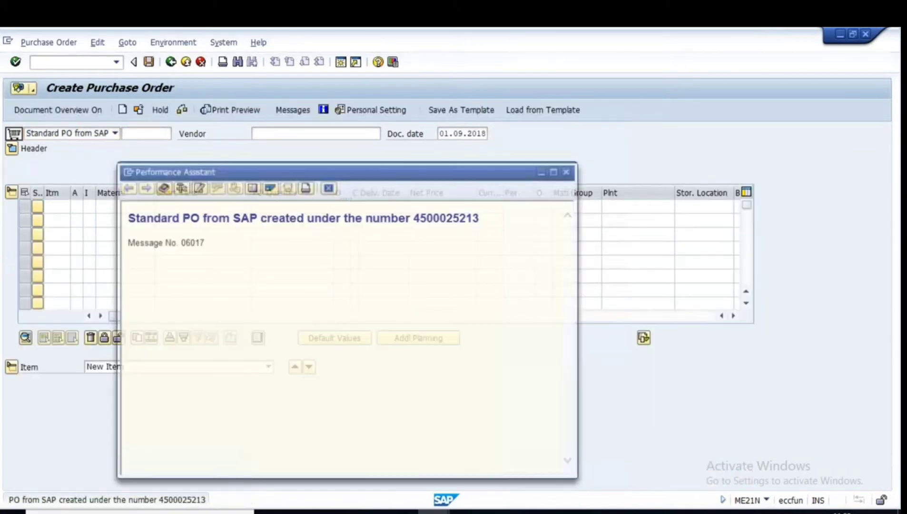
pyautogui.doubleClick(415, 217)
pyautogui.hotkey('ctrl', 'c')
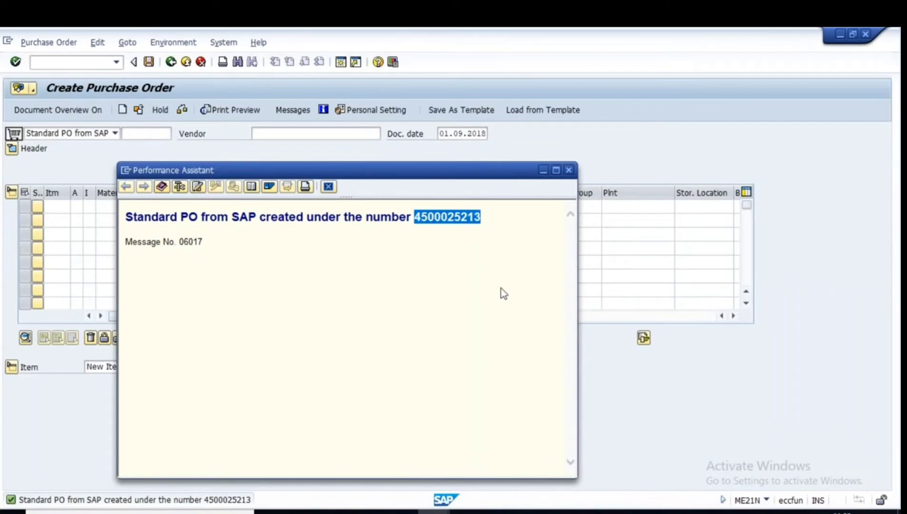
# Paste the new PO number into Notepad and list three delivery note references below it.
pyautogui.click(662, 512)
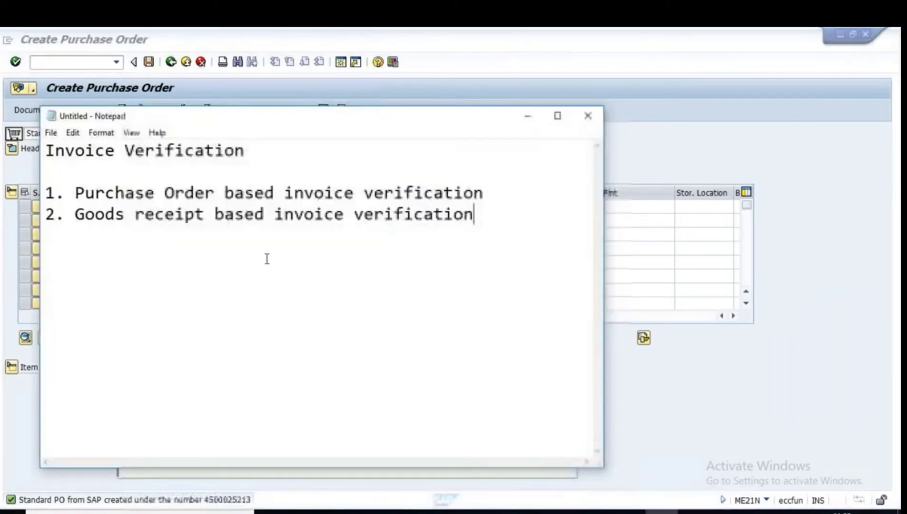
pyautogui.press('Return')
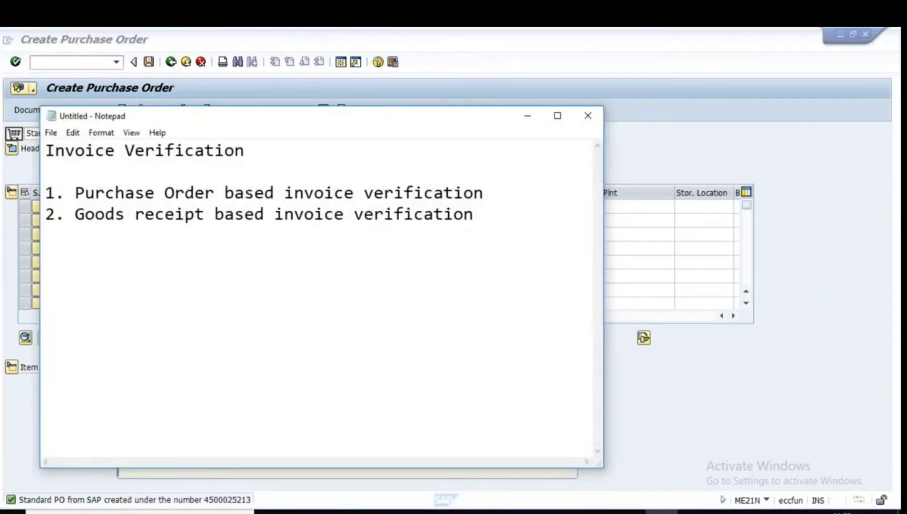
pyautogui.hotkey('ctrl', 'v')
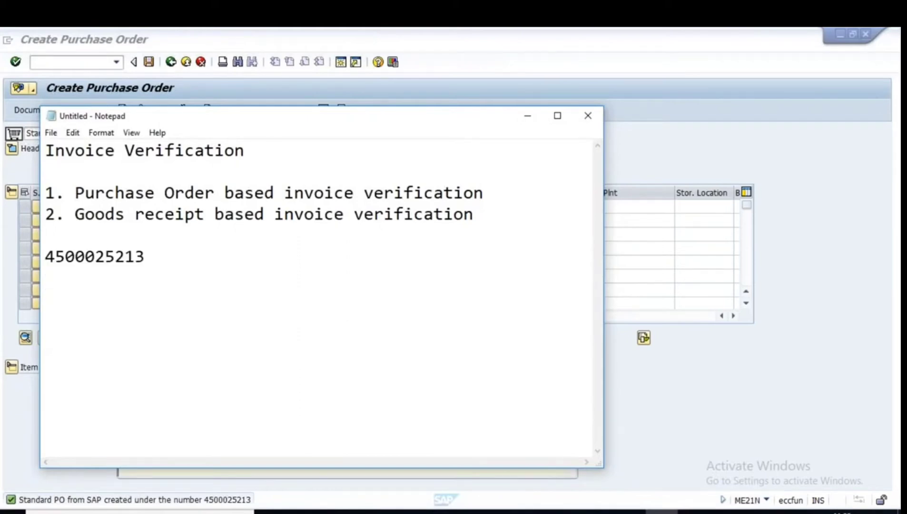
pyautogui.press('capslock')
pyautogui.write('D')
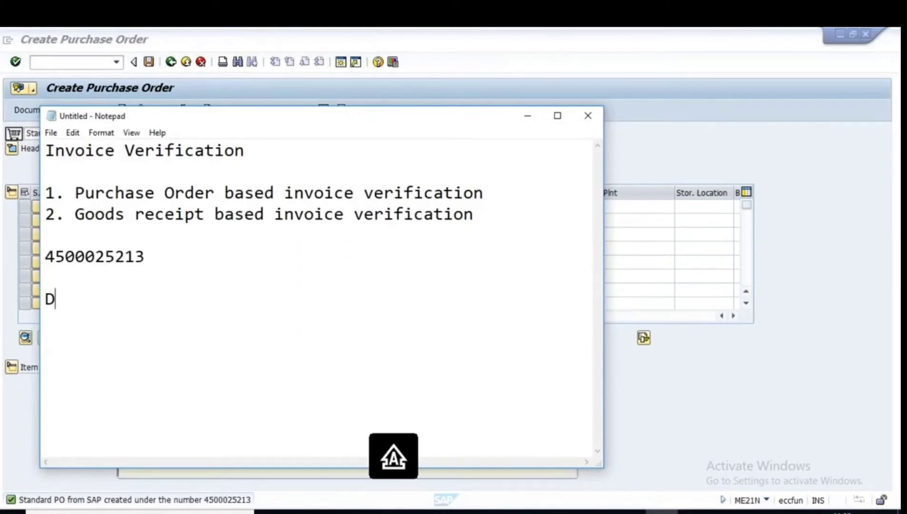
pyautogui.write('1')
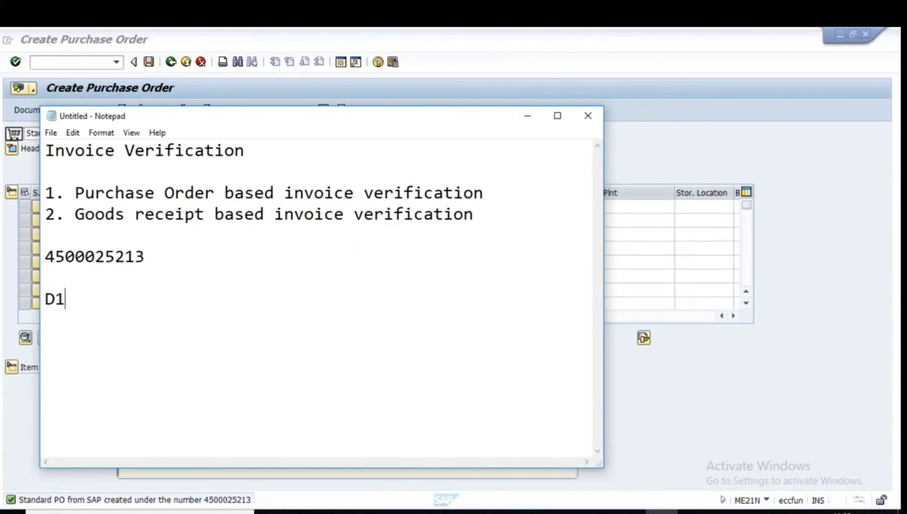
pyautogui.press('BackSpace')
pyautogui.press('BackSpace')
pyautogui.press('capslock')
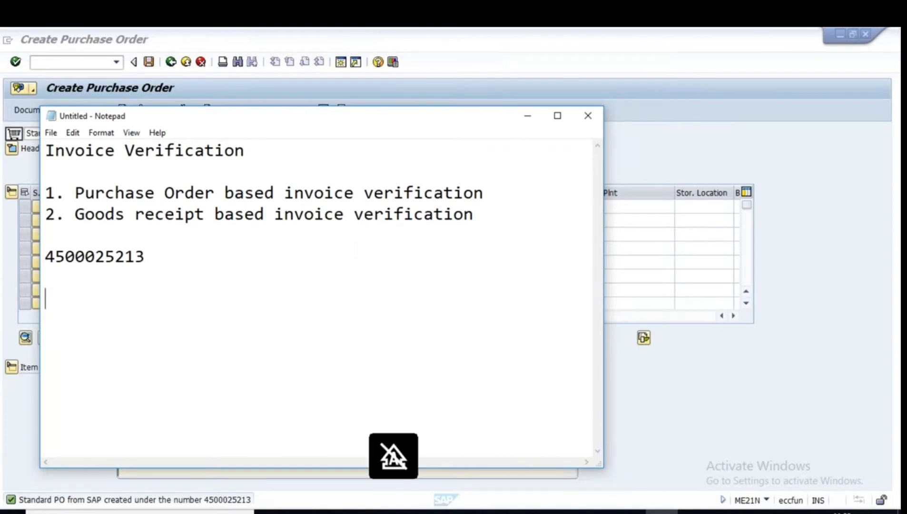
pyautogui.write('kumar')
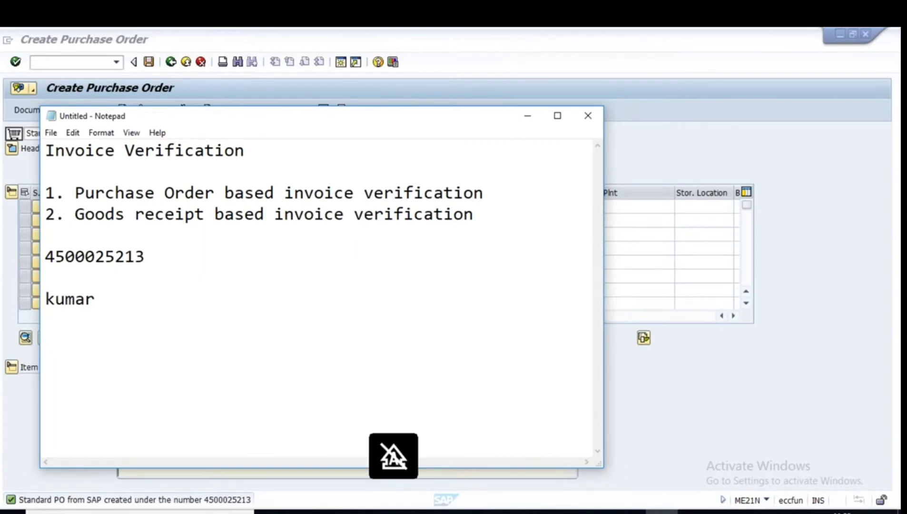
pyautogui.write('111')
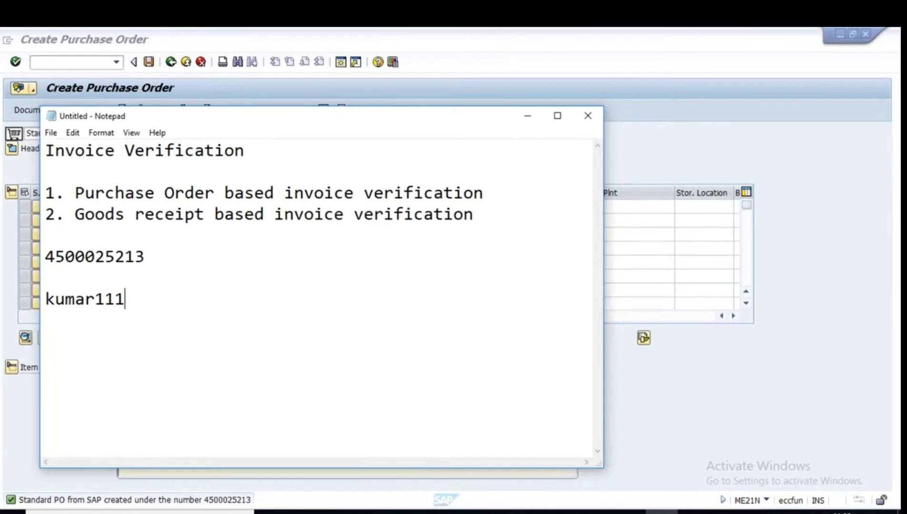
pyautogui.press('Return')
pyautogui.write('kumar')
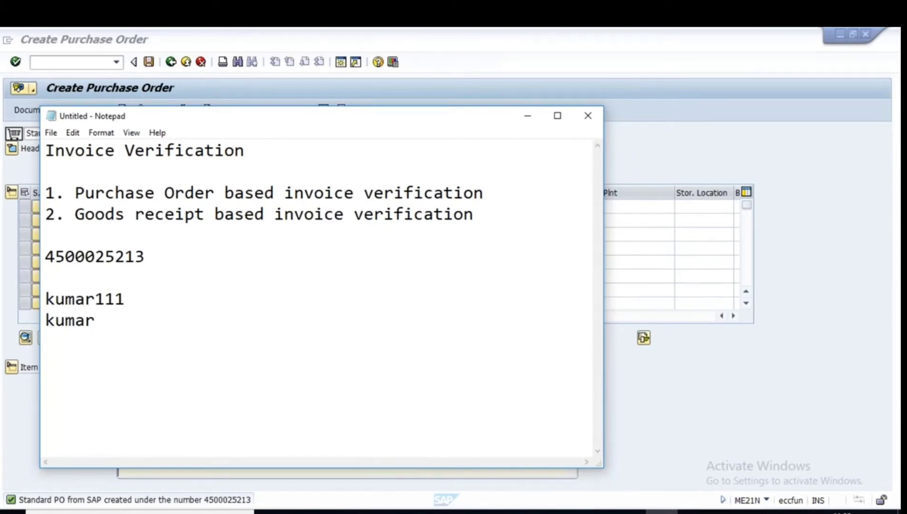
pyautogui.write('222')
pyautogui.press('Return')
pyautogui.write('ku')
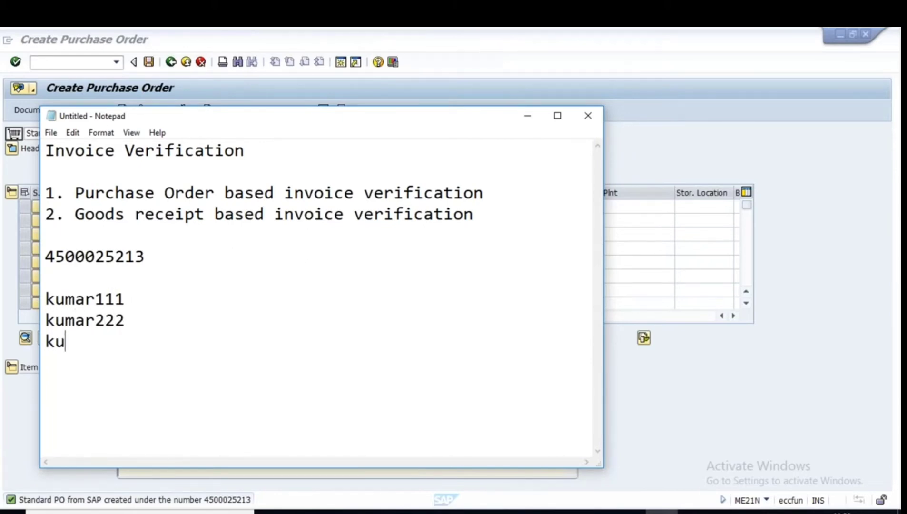
pyautogui.write('mar333')
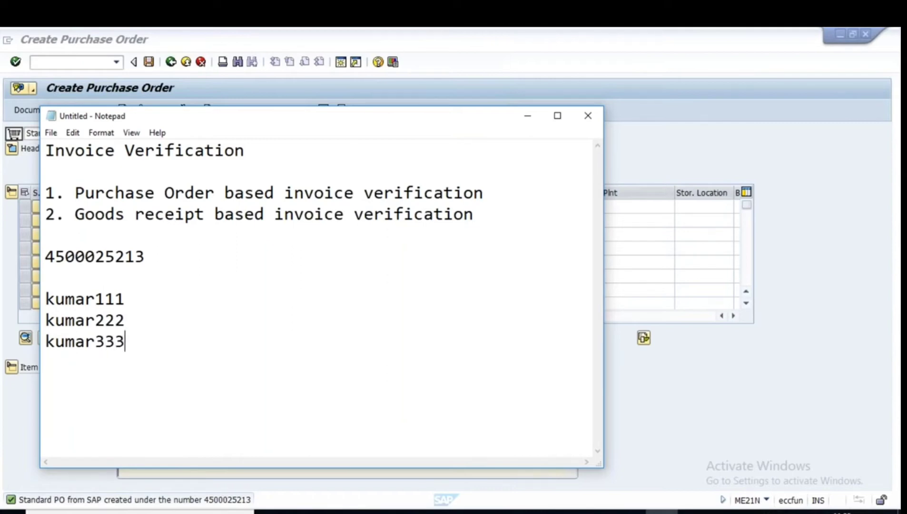
# Append ' - 100 PC' after the PO number.
pyautogui.press('Up')
pyautogui.press('Up')
pyautogui.click(158, 262)
pyautogui.write('- 100')
pyautogui.press('capslock')
pyautogui.write('PC')
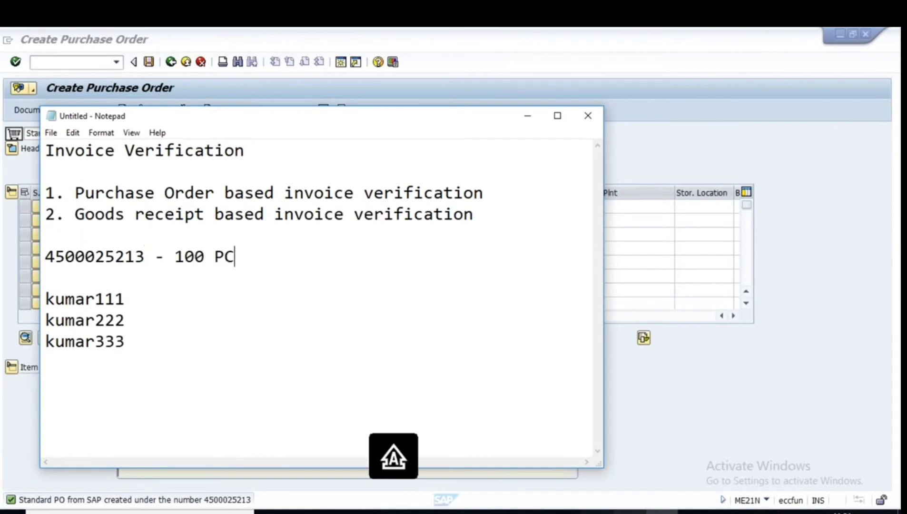
# Tag the three delivery note lines with quantities - 50, - 40 and - 10.
pyautogui.click(624, 512)
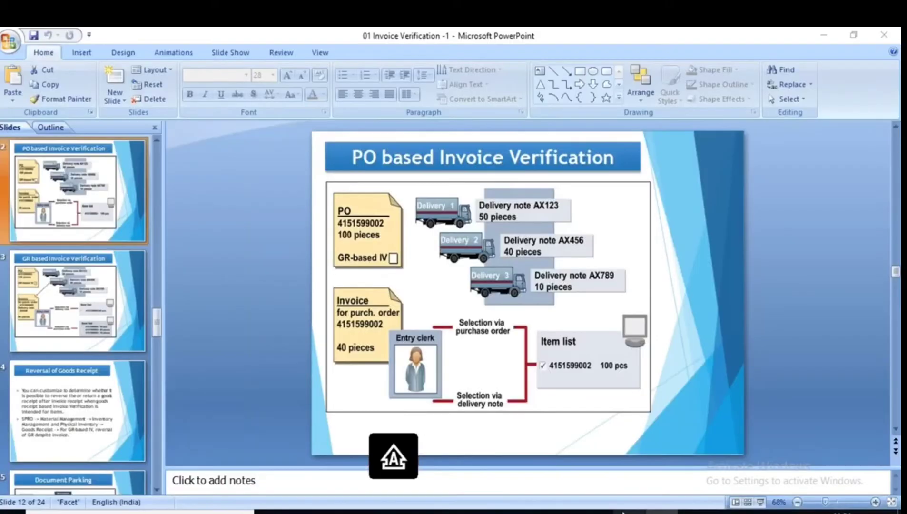
pyautogui.click(623, 513)
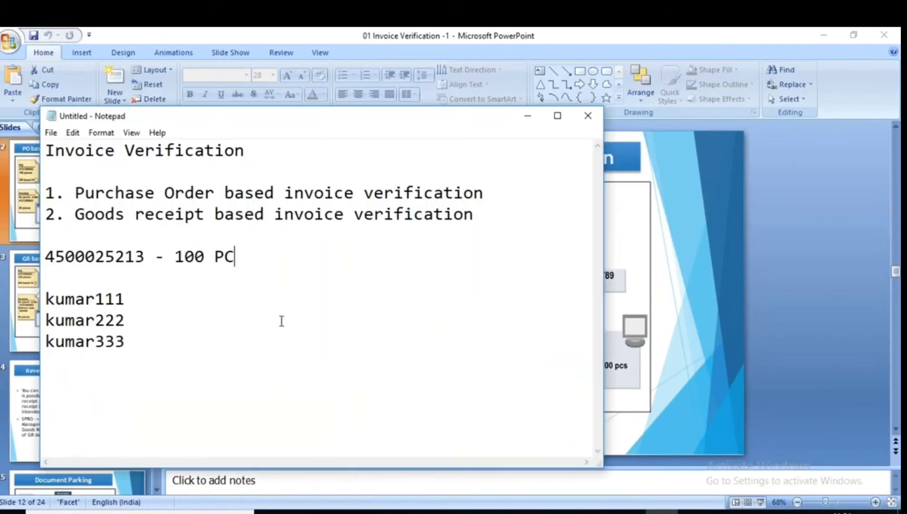
pyautogui.press('Down')
pyautogui.press('Down')
pyautogui.write('- 50')
pyautogui.press('Down')
pyautogui.write('- 40')
pyautogui.press('Down')
pyautogui.write('-')
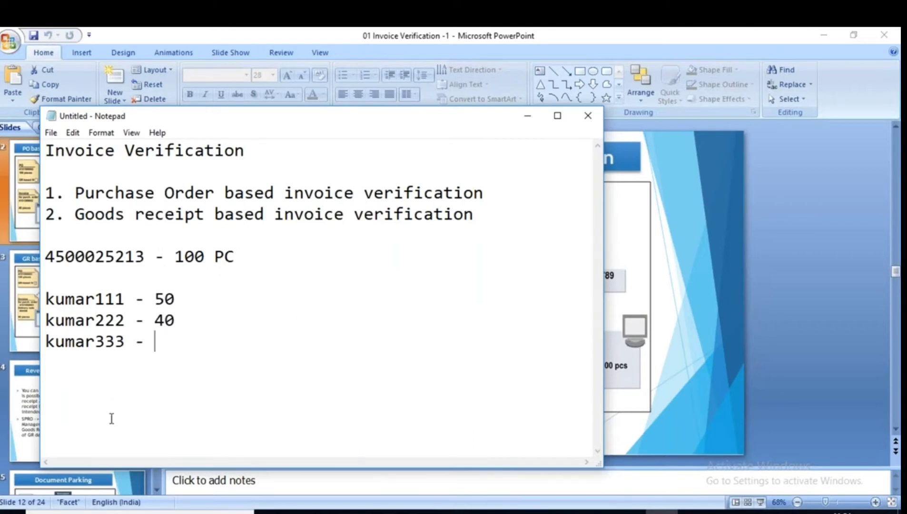
pyautogui.hotkey('alt', 'Tab')
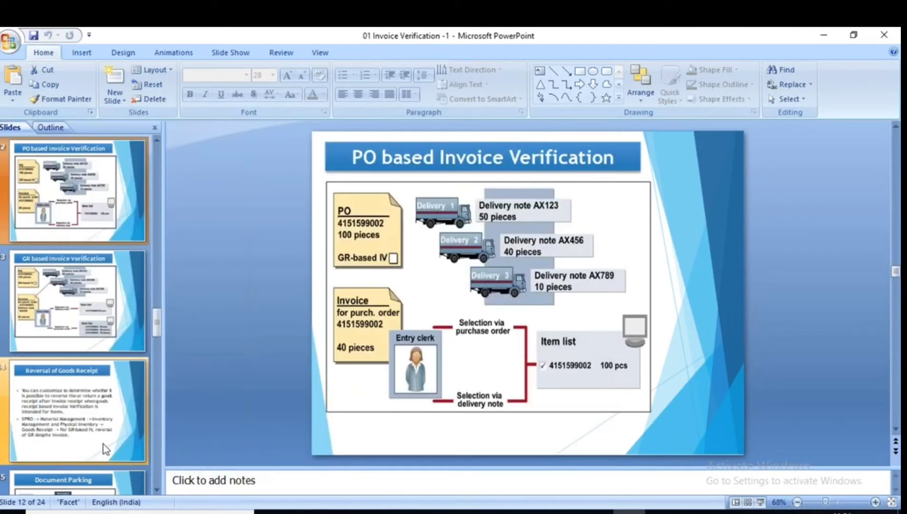
pyautogui.hotkey('alt', 'Tab')
pyautogui.write('10')
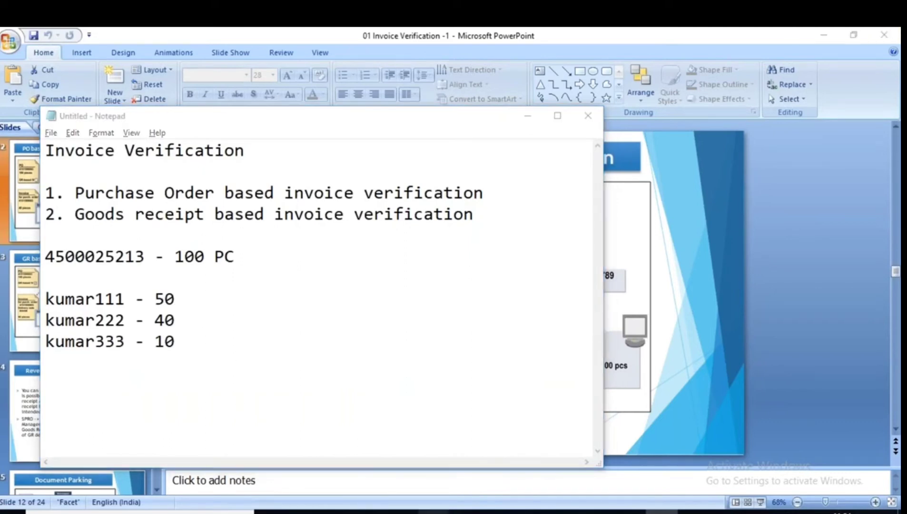
pyautogui.moveTo(433, 511)
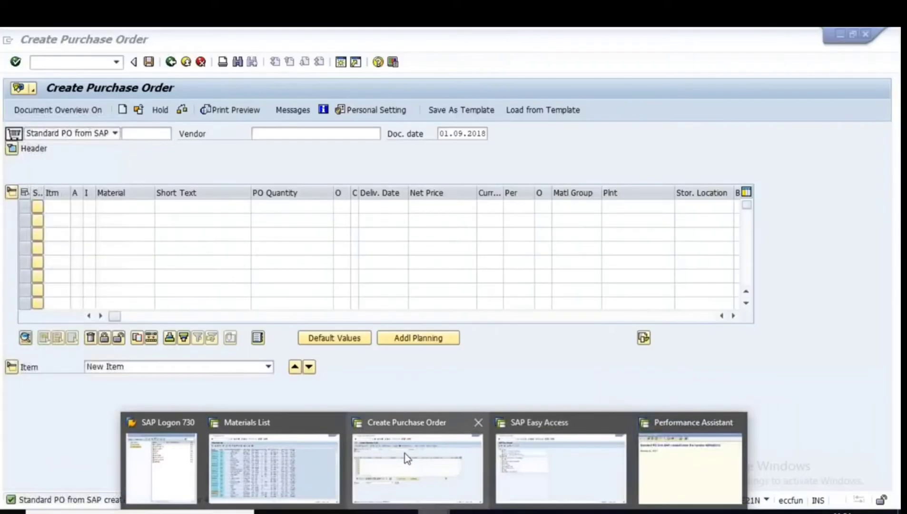
pyautogui.click(404, 453)
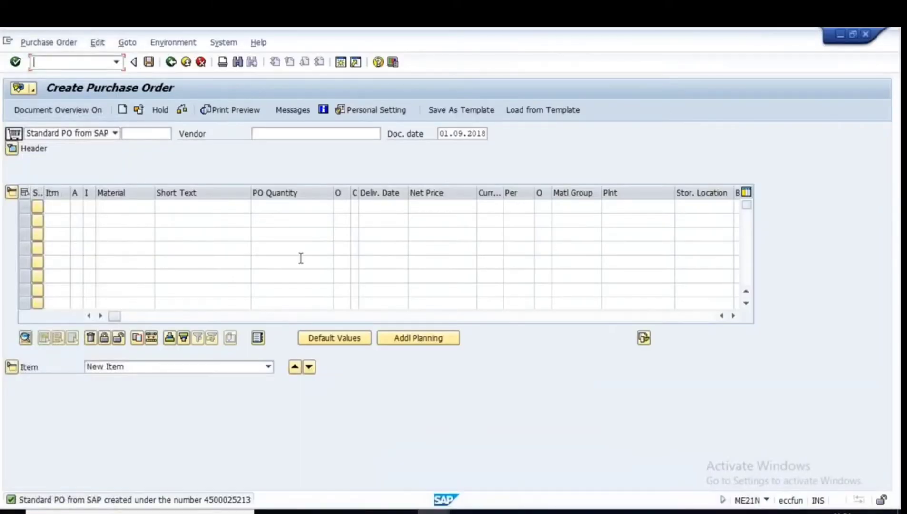
pyautogui.click(170, 62)
pyautogui.write('M')
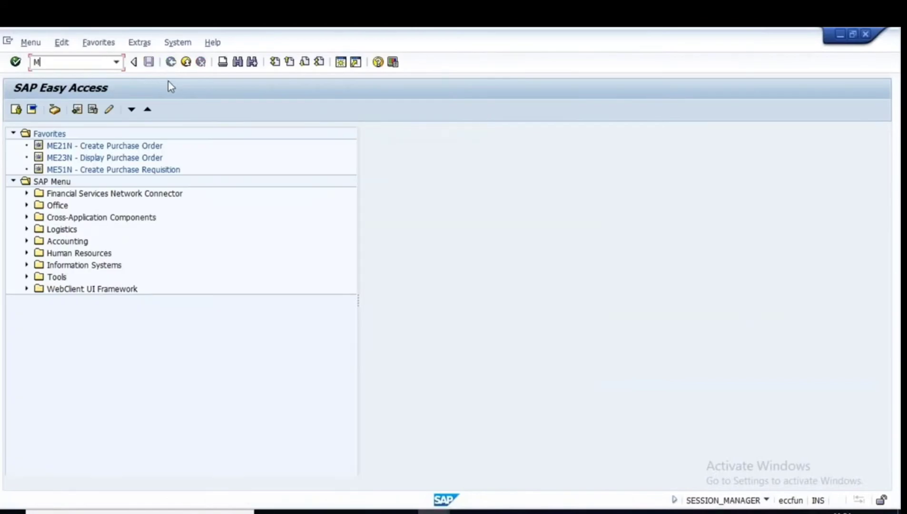
pyautogui.write('IGO')
pyautogui.press('Return')
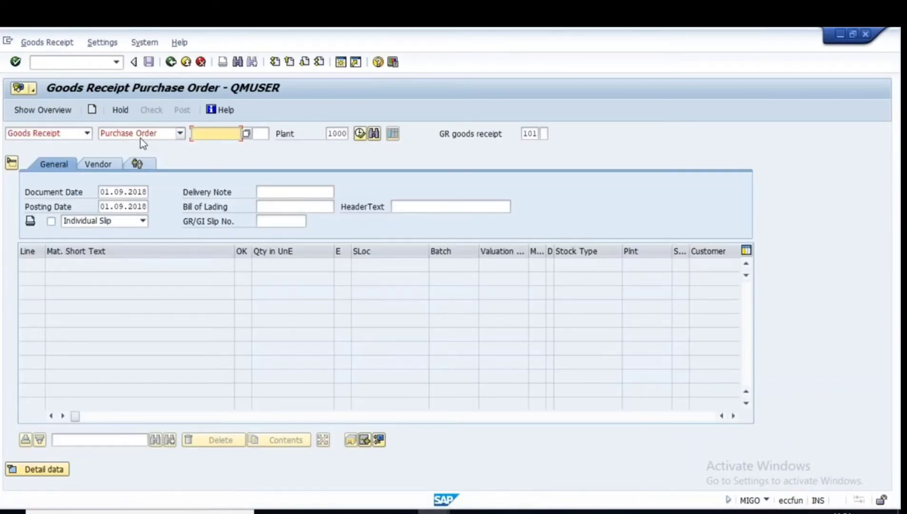
pyautogui.click(662, 512)
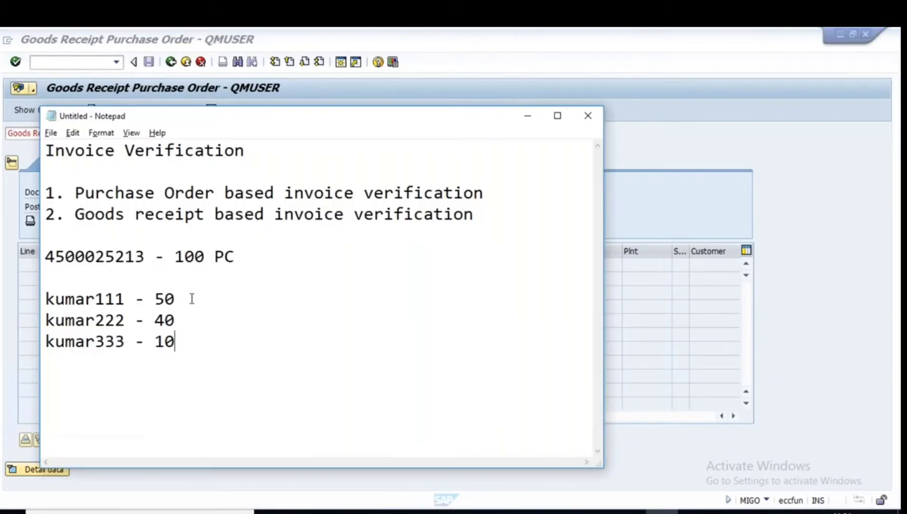
pyautogui.moveTo(145, 257); pyautogui.dragTo(45, 256)
pyautogui.hotkey('ctrl', 'c')
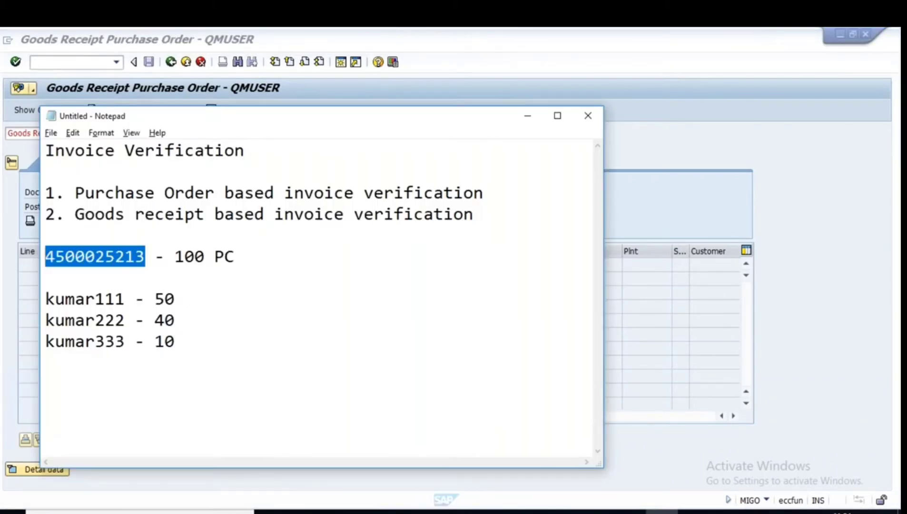
pyautogui.hotkey('alt', 'Tab')
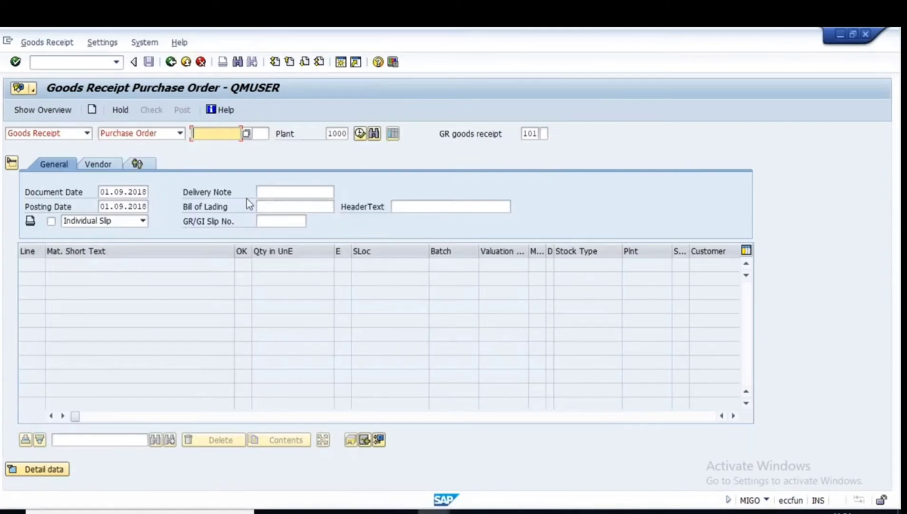
pyautogui.hotkey('ctrl', 'v')
pyautogui.press('Return')
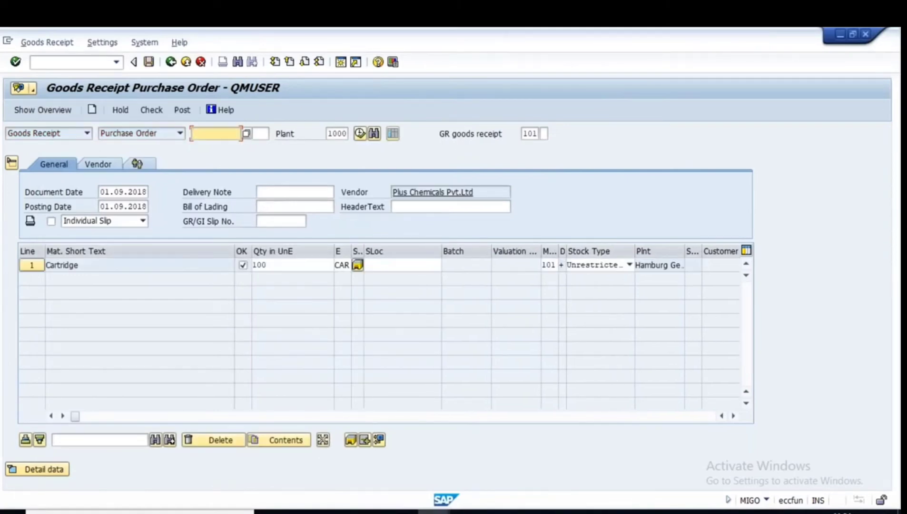
# Set quantity 50, enter the first delivery note reference, and storage location L000.
pyautogui.doubleClick(276, 265)
pyautogui.write('50')
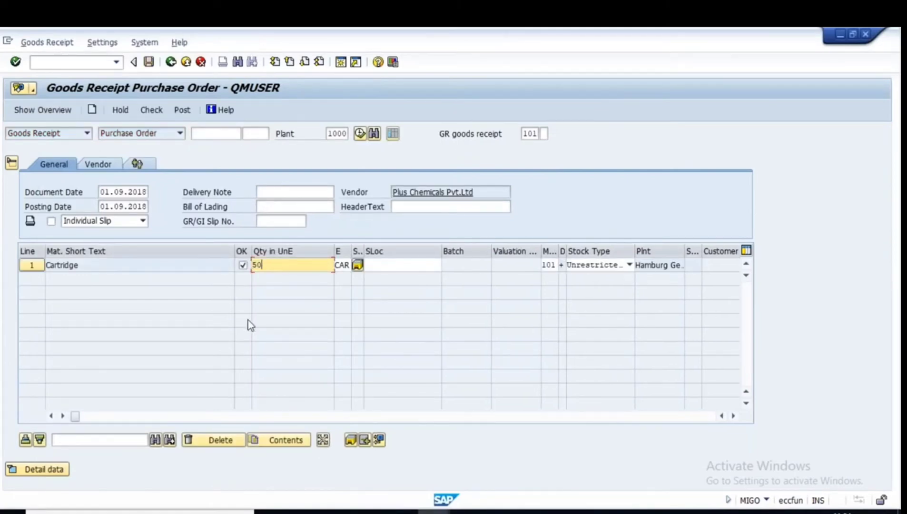
pyautogui.click(270, 193)
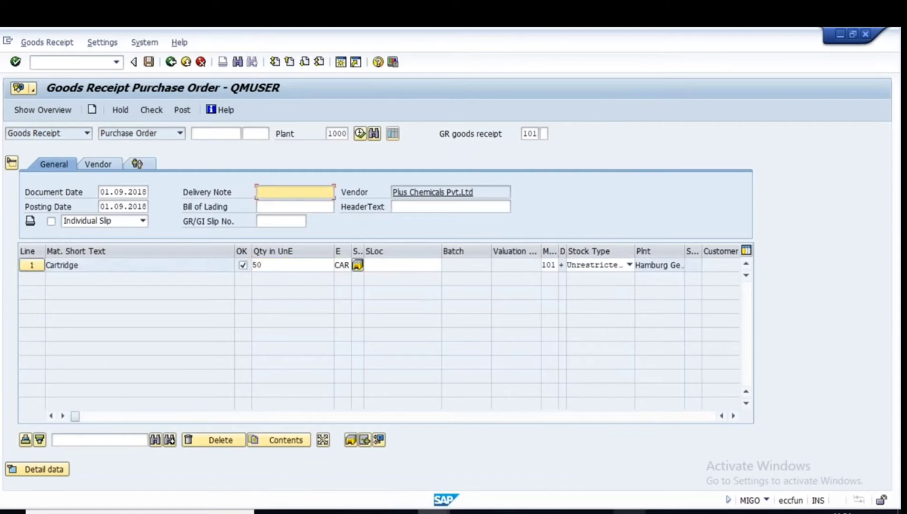
pyautogui.click(630, 512)
pyautogui.hotkey('alt', 'Tab')
pyautogui.write('k')
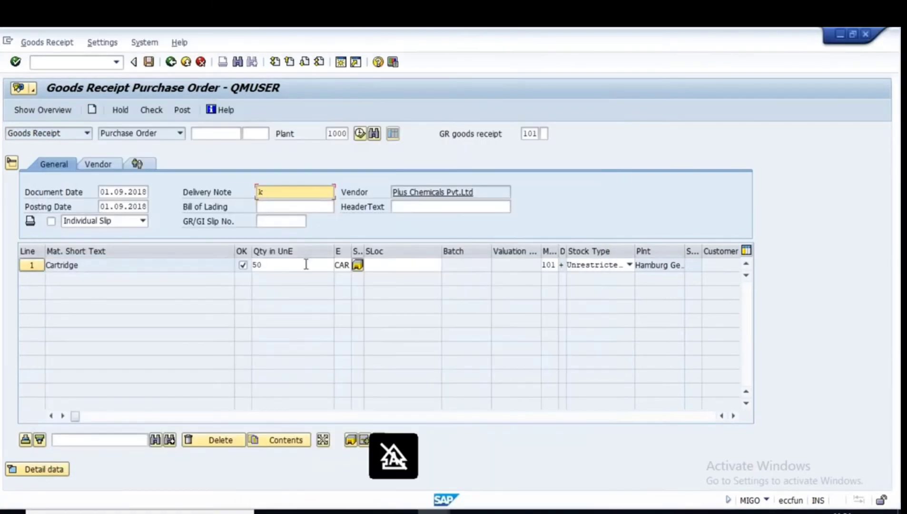
pyautogui.write('umar111')
pyautogui.click(385, 263)
pyautogui.click(383, 272)
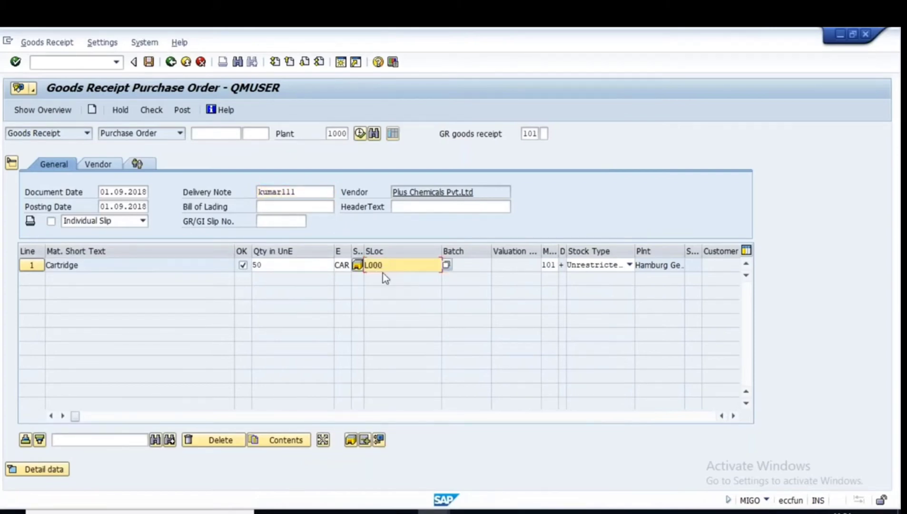
pyautogui.press('Return')
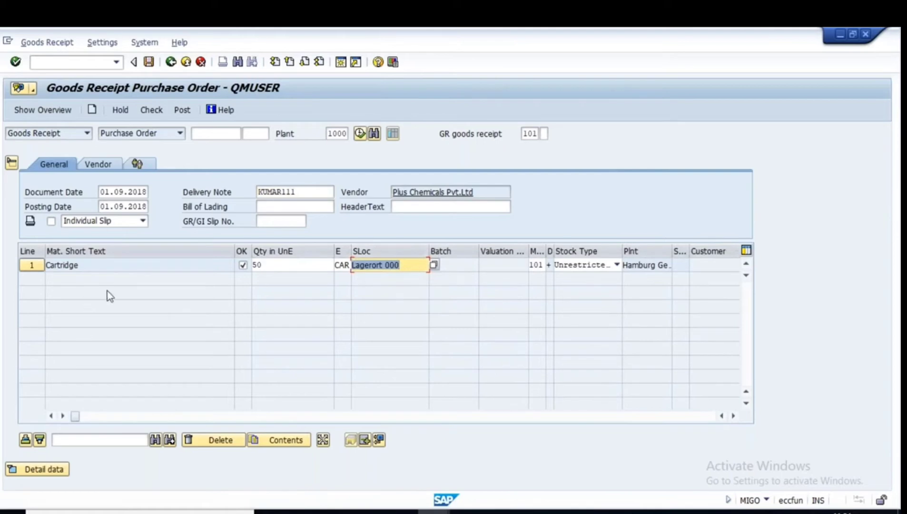
# Check the goods receipt and dismiss the quantity deficit warning.
pyautogui.click(151, 111)
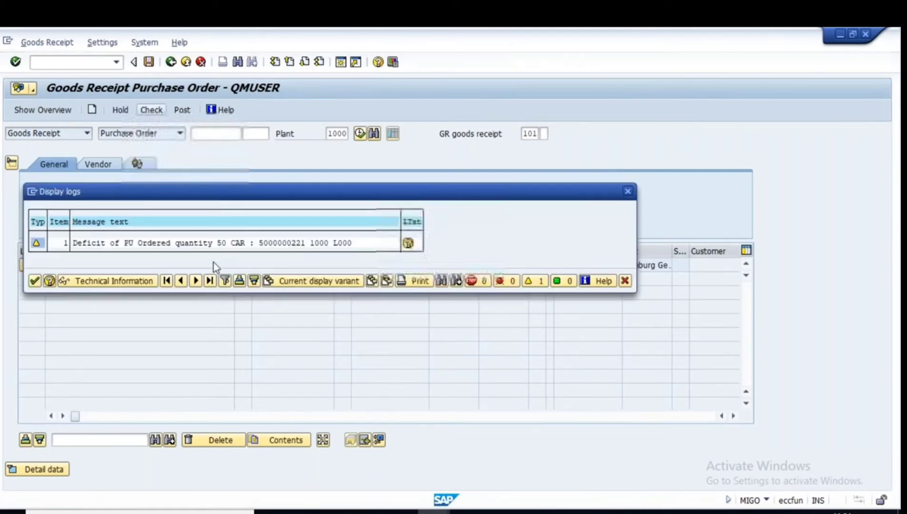
pyautogui.click(33, 281)
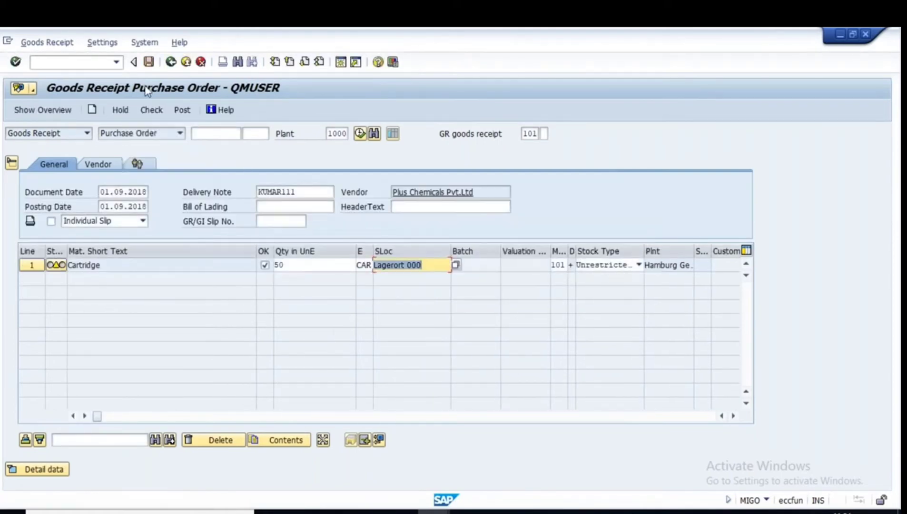
pyautogui.click(77, 63)
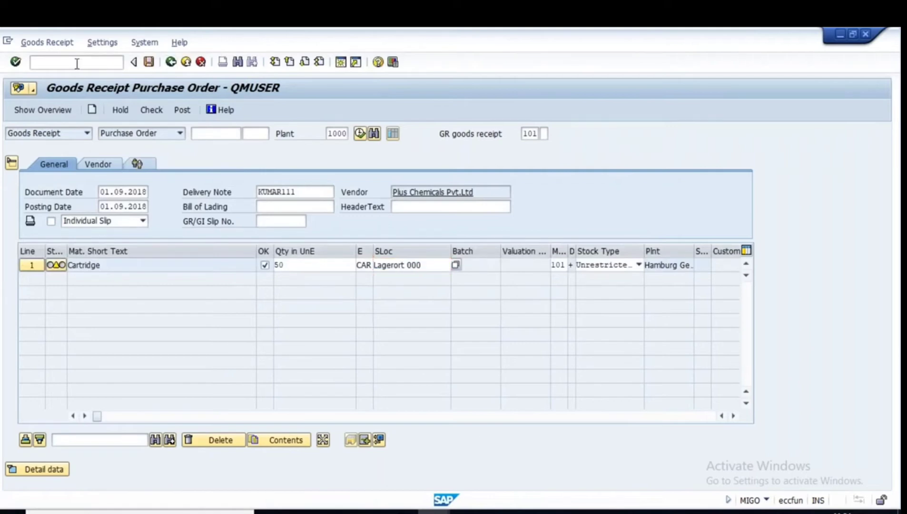
# Leave the goods receipt unposted with /n and switch to the other Easy Access session.
pyautogui.write('/n')
pyautogui.press('Return')
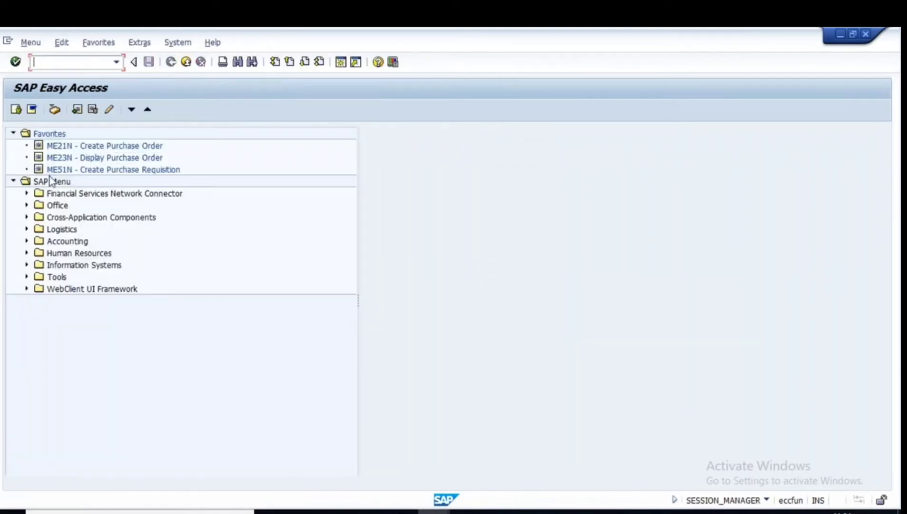
pyautogui.moveTo(434, 511)
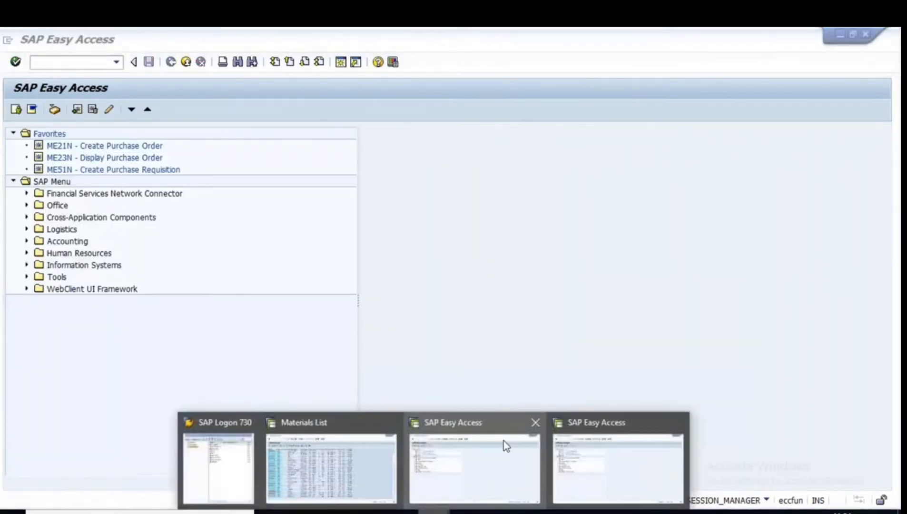
pyautogui.click(504, 440)
pyautogui.write('me')
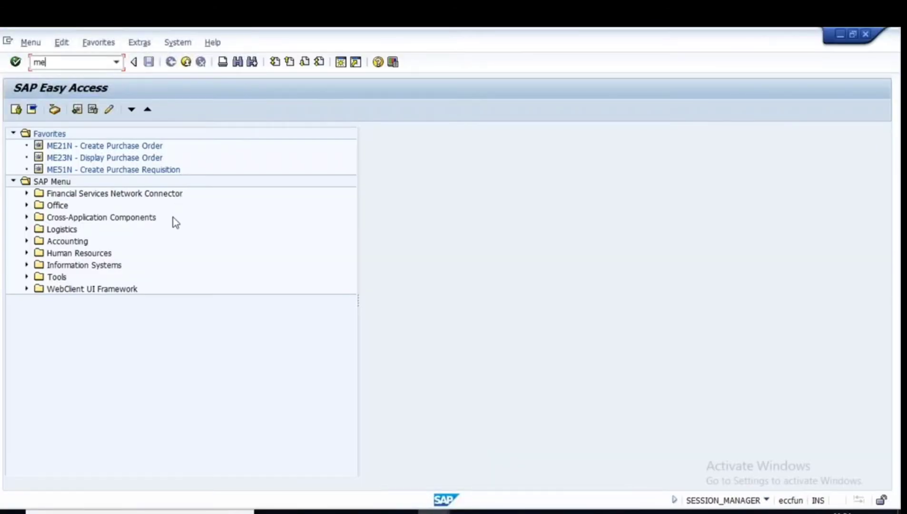
pyautogui.write('22n')
pyautogui.press('Return')
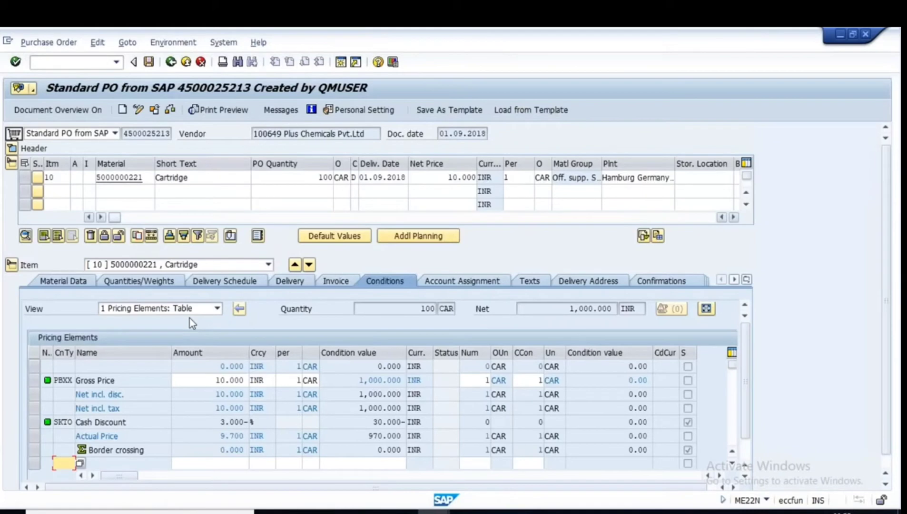
pyautogui.click(337, 284)
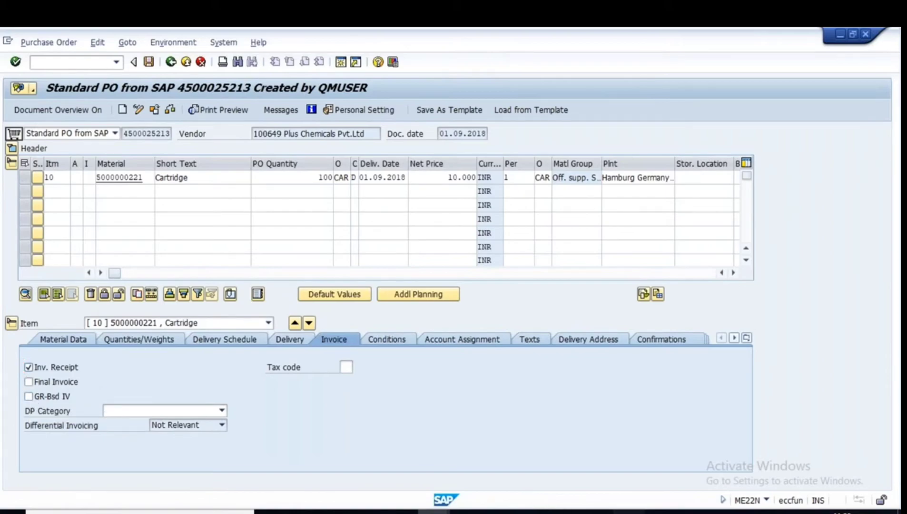
pyautogui.click(630, 512)
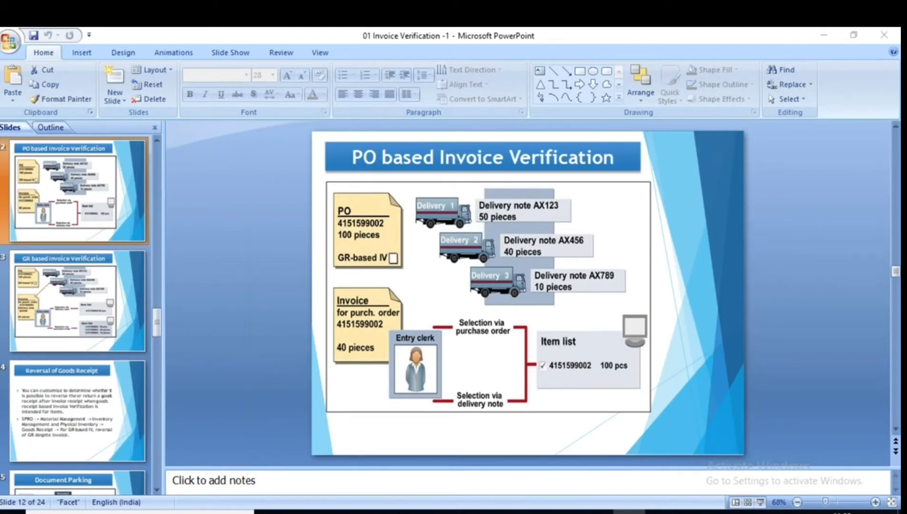
# Switch from PowerPoint back to the SAP Easy Access window.
pyautogui.hotkey('alt', 'Tab')
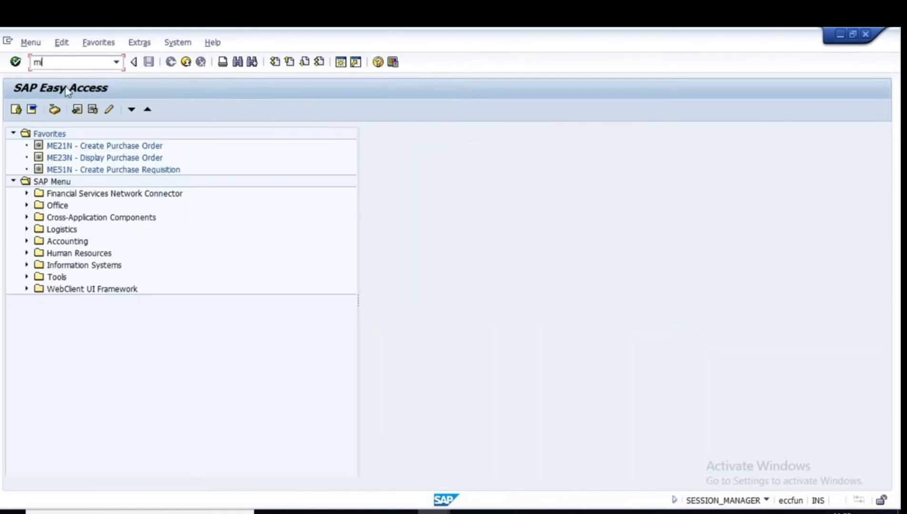
pyautogui.press('Return')
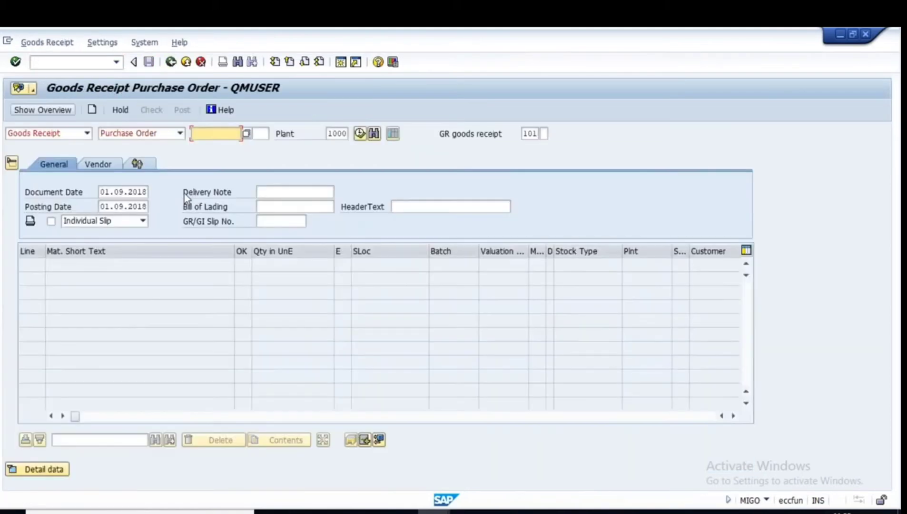
pyautogui.click(217, 133)
pyautogui.click(223, 146)
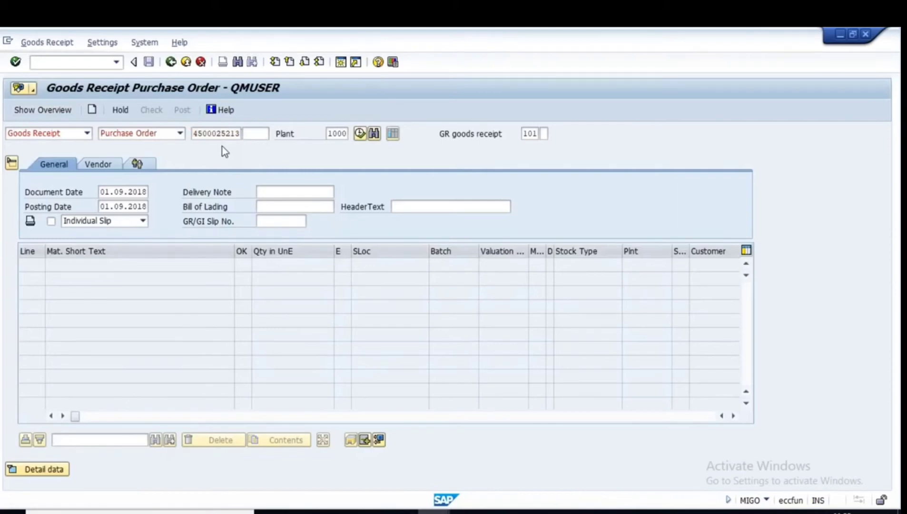
pyautogui.press('Return')
pyautogui.moveTo(285, 266); pyautogui.dragTo(227, 265)
pyautogui.press('BackSpace')
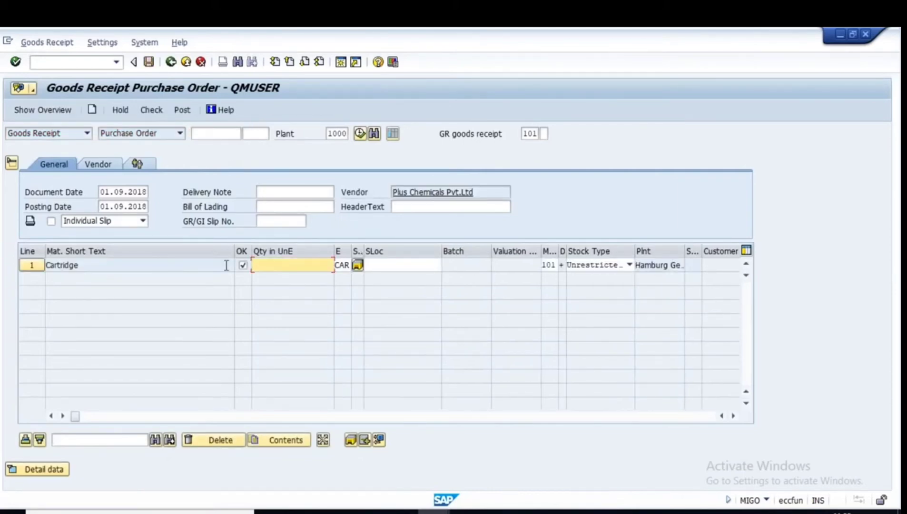
pyautogui.write('50')
pyautogui.click(391, 264)
pyautogui.click(391, 264)
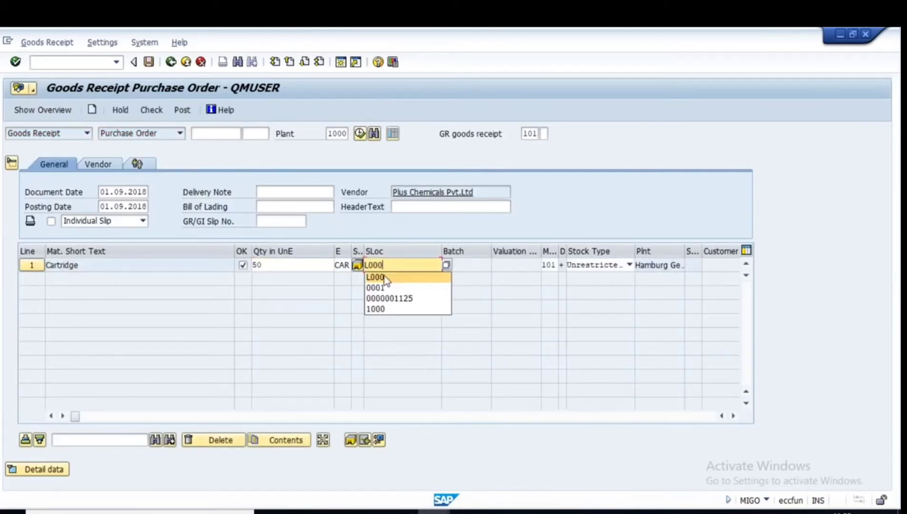
pyautogui.click(385, 278)
pyautogui.press('Return')
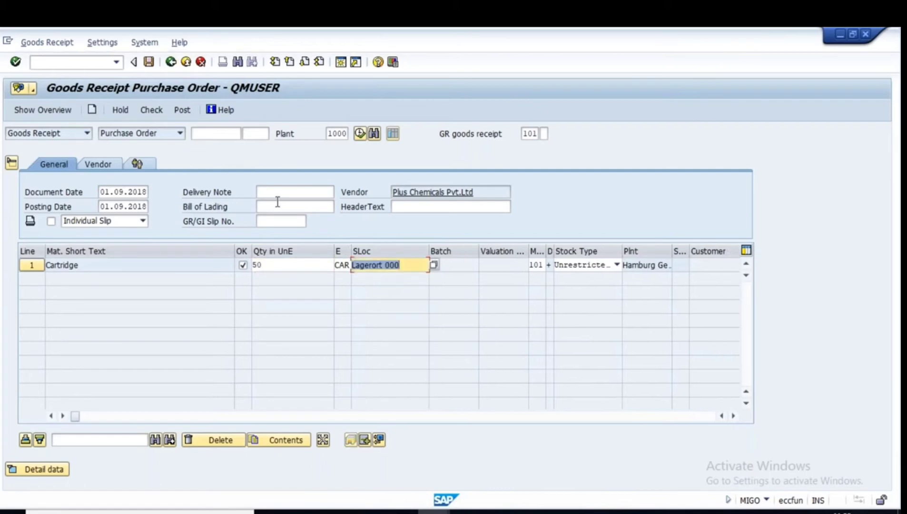
# Reference the first delivery note, check the receipt, and return to the goods receipt screen.
pyautogui.click(263, 192)
pyautogui.click(279, 205)
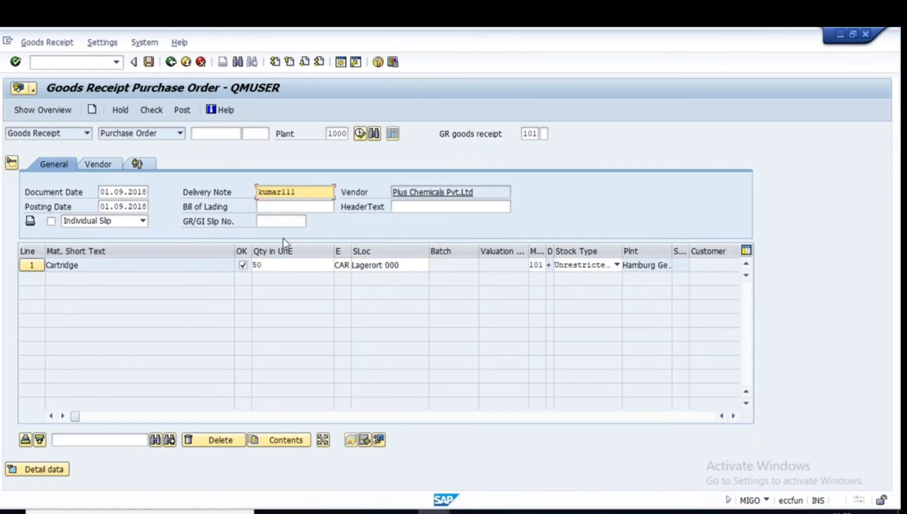
pyautogui.press('Return')
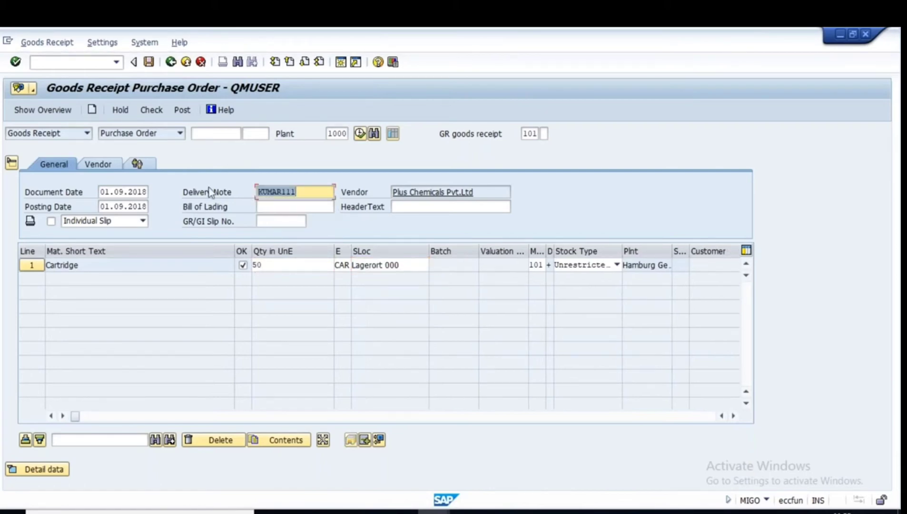
pyautogui.click(151, 110)
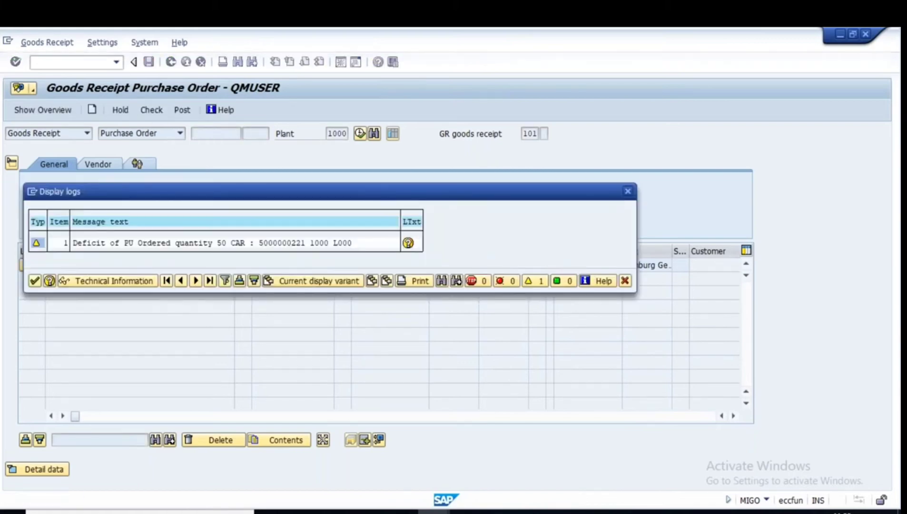
pyautogui.press('Return')
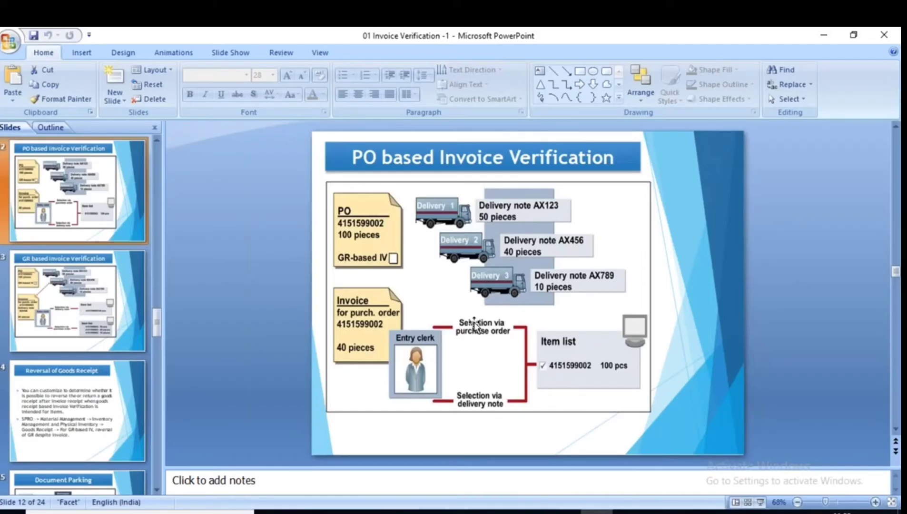
pyautogui.click(433, 512)
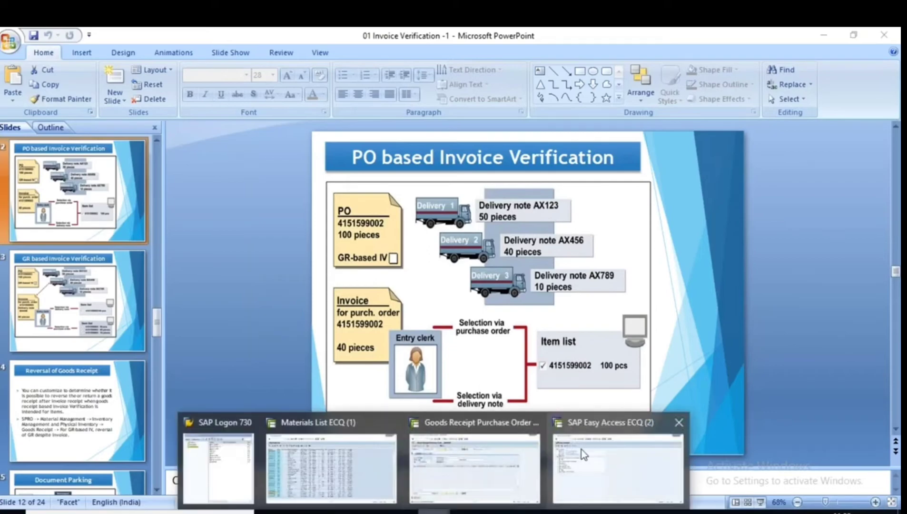
pyautogui.click(475, 467)
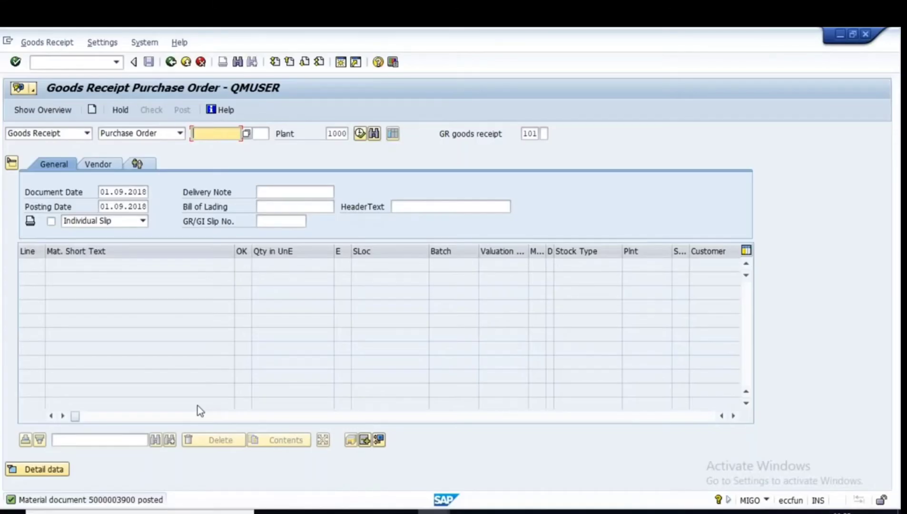
pyautogui.click(629, 512)
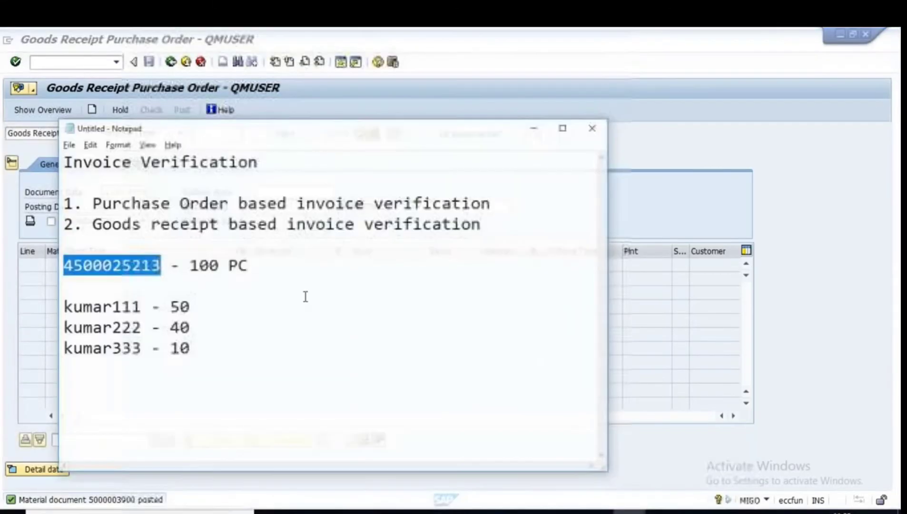
pyautogui.moveTo(145, 257); pyautogui.dragTo(49, 256)
pyautogui.hotkey('ctrl', 'c')
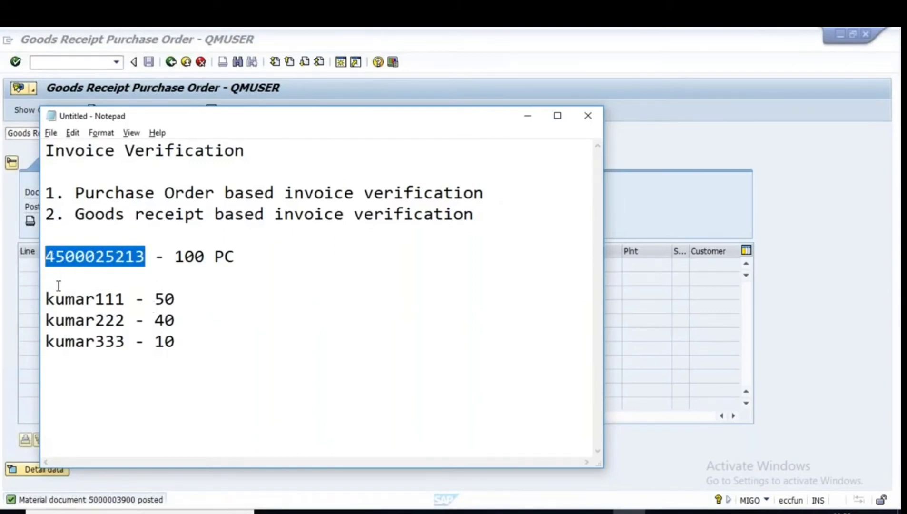
pyautogui.click(629, 511)
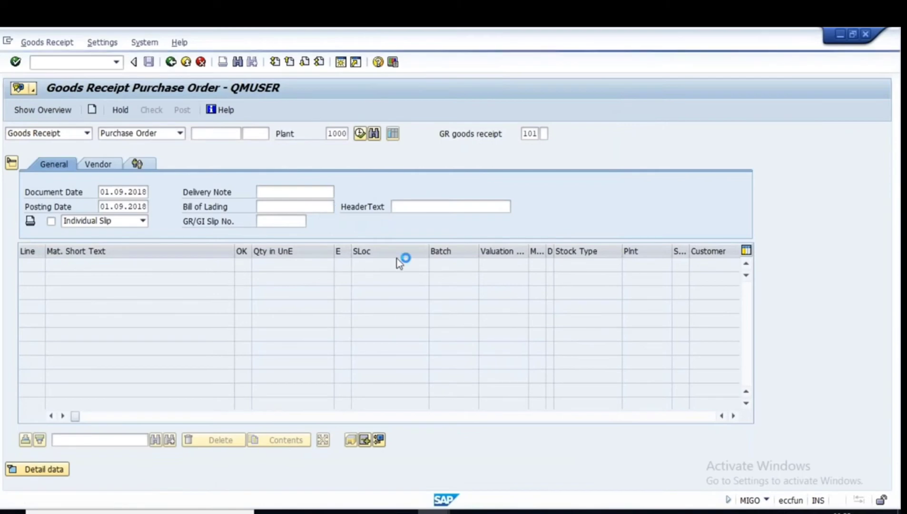
# Log on to the Acutesoft system with the saved user and password, ending the other logon.
pyautogui.click(210, 460)
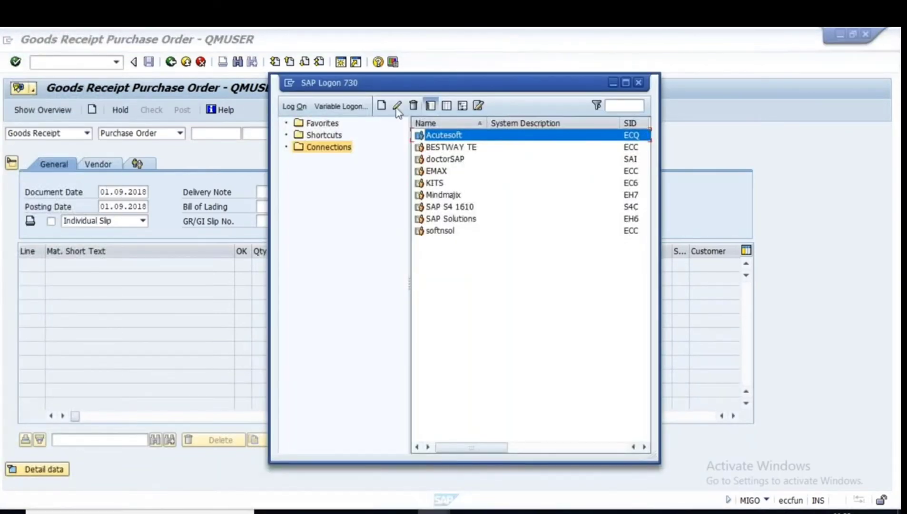
pyautogui.doubleClick(447, 139)
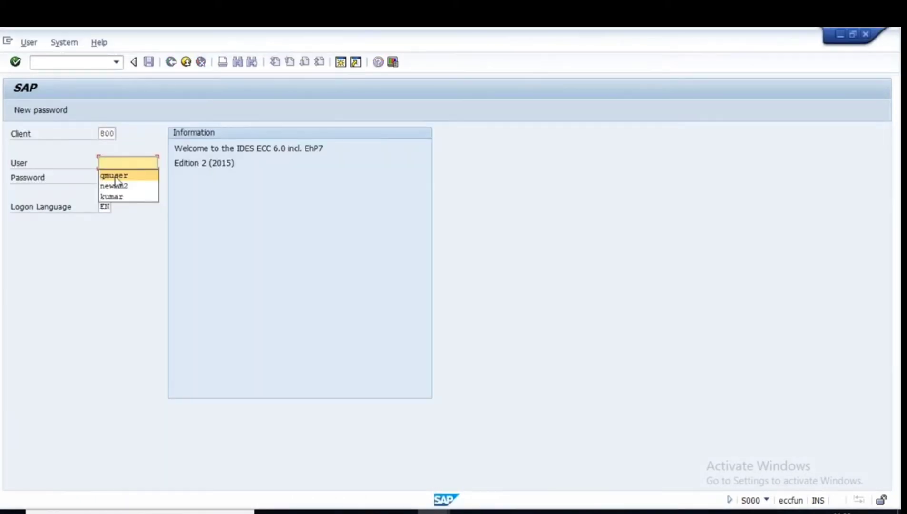
pyautogui.click(115, 177)
pyautogui.press('Tab')
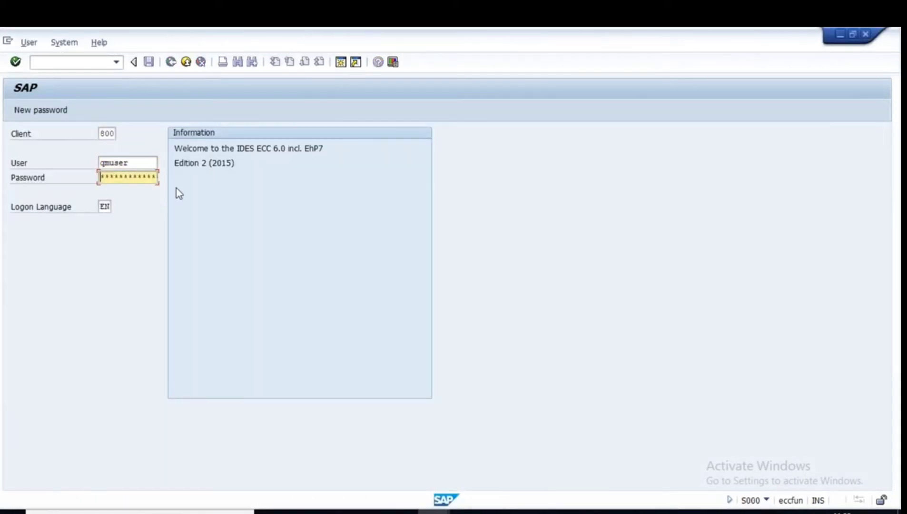
pyautogui.press('capslock')
pyautogui.write('*')
pyautogui.press('capslock')
pyautogui.write('*')
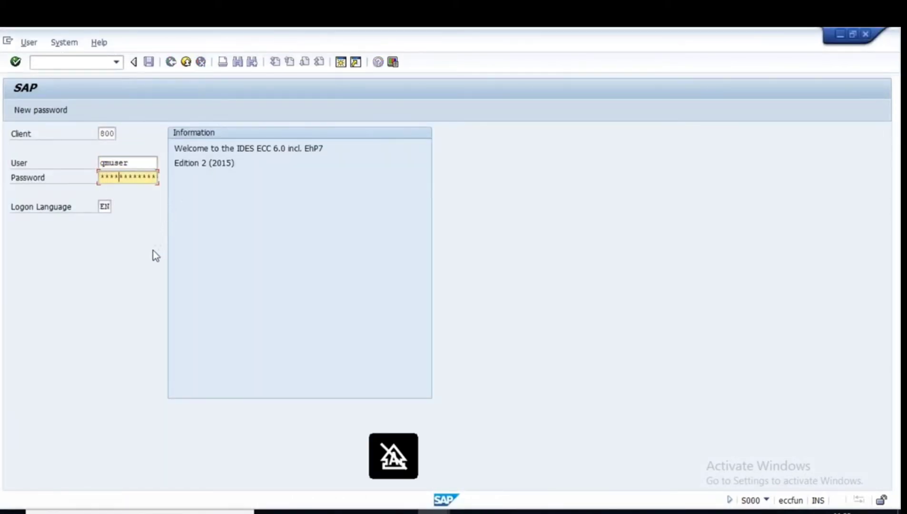
pyautogui.write('***')
pyautogui.press('Return')
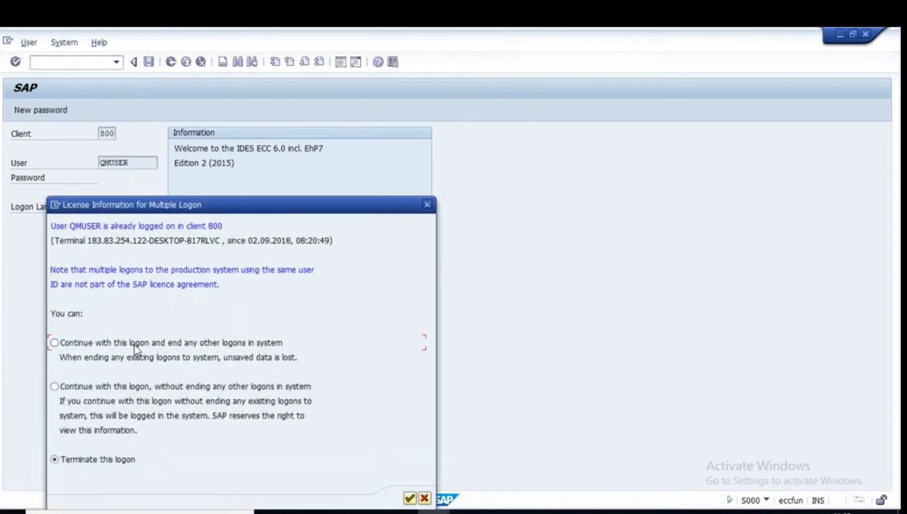
pyautogui.click(409, 497)
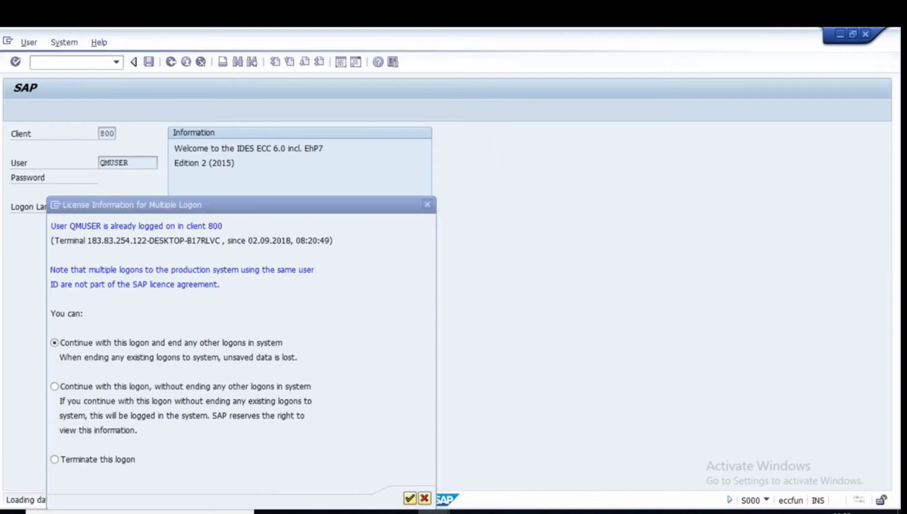
# Dismiss the connection error and launch MIGO.
pyautogui.write('mi')
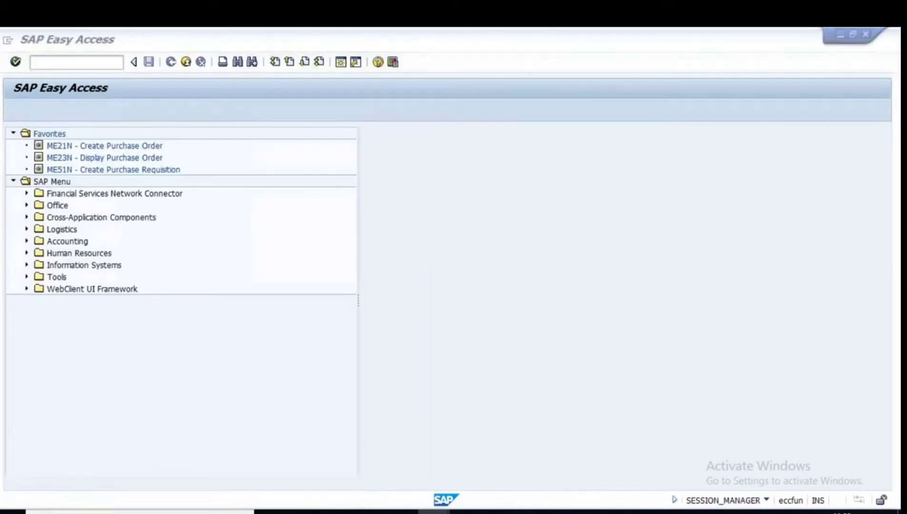
pyautogui.click(545, 330)
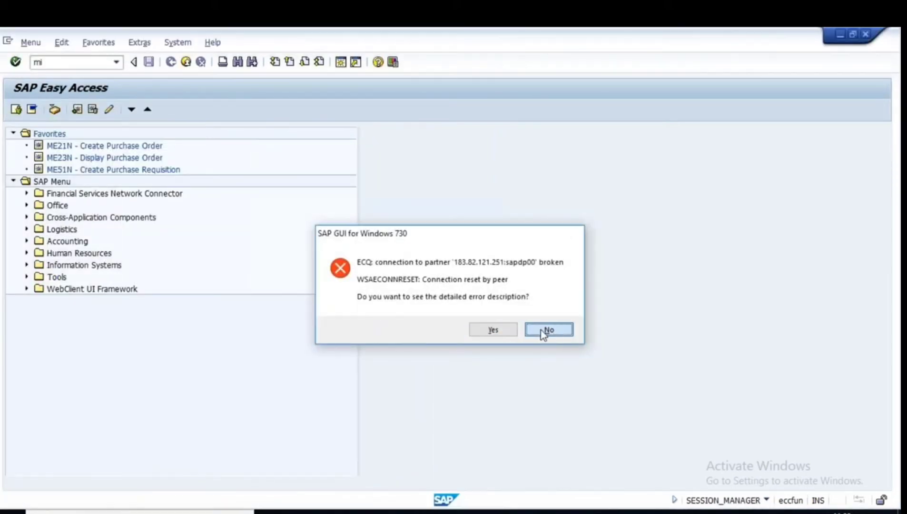
pyautogui.write('migo')
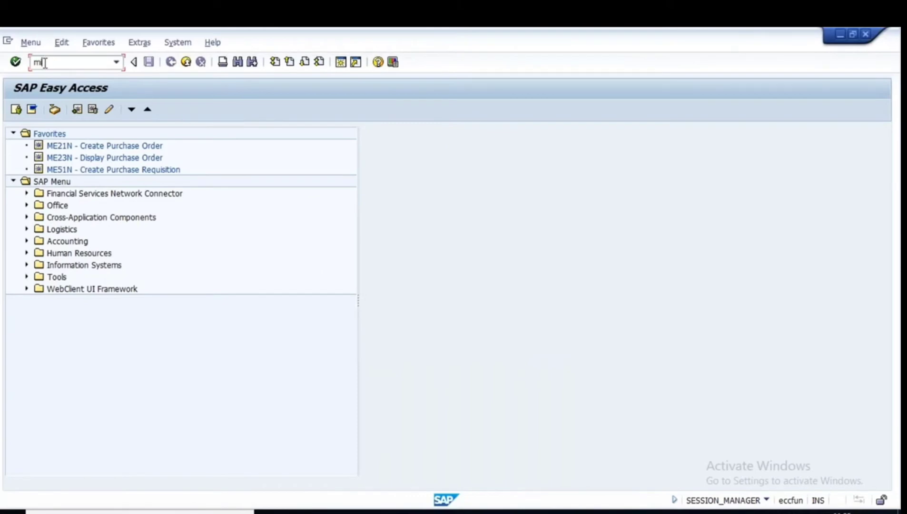
pyautogui.press('Return')
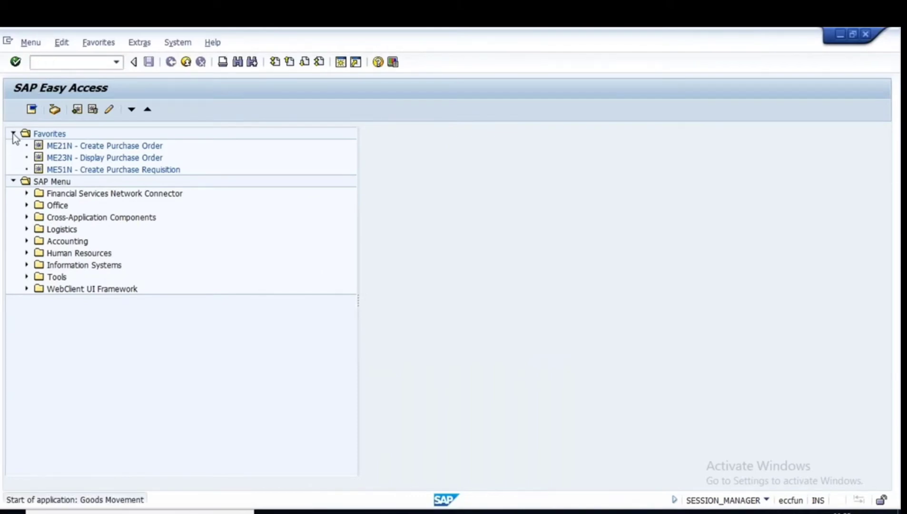
pyautogui.hotkey('ctrl', 'v')
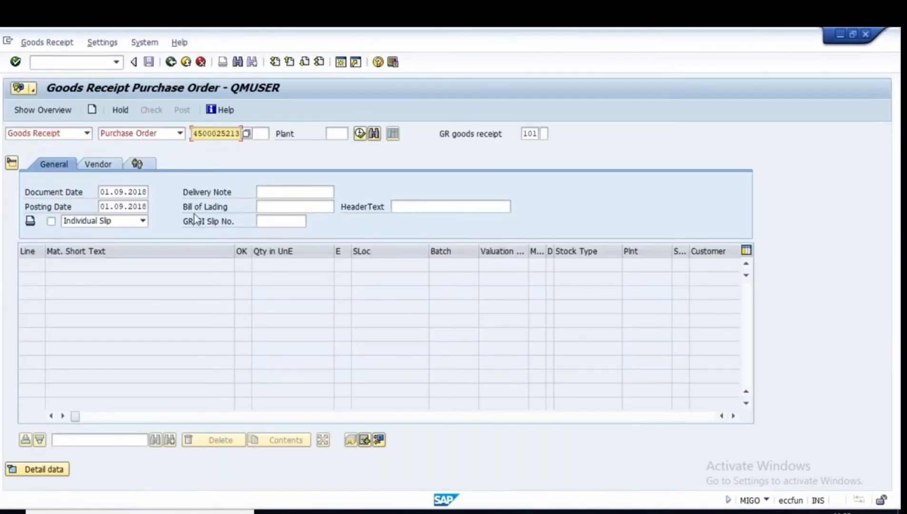
pyautogui.press('Return')
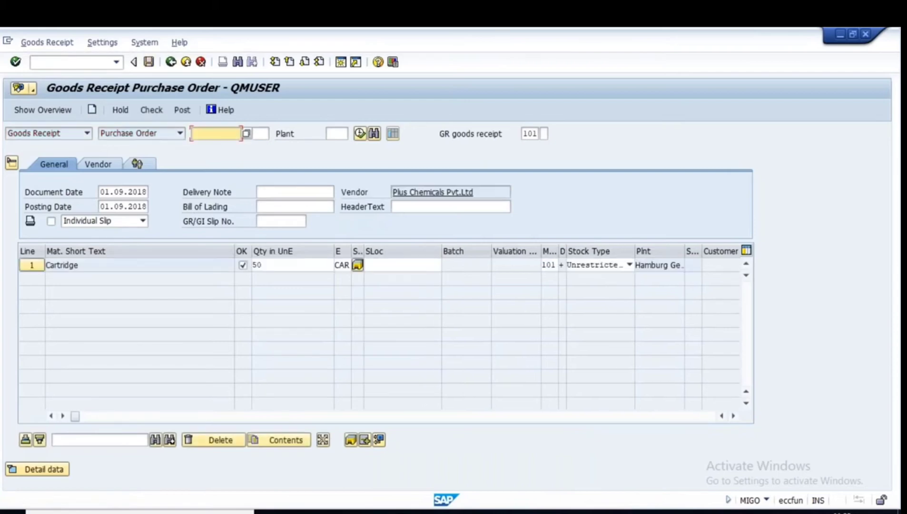
pyautogui.click(629, 512)
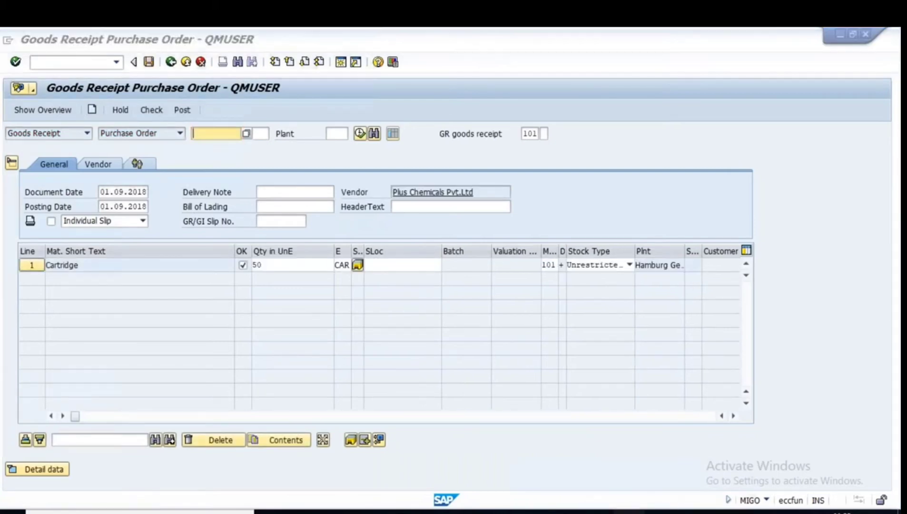
pyautogui.click(336, 326)
pyautogui.hotkey('alt', 'Tab')
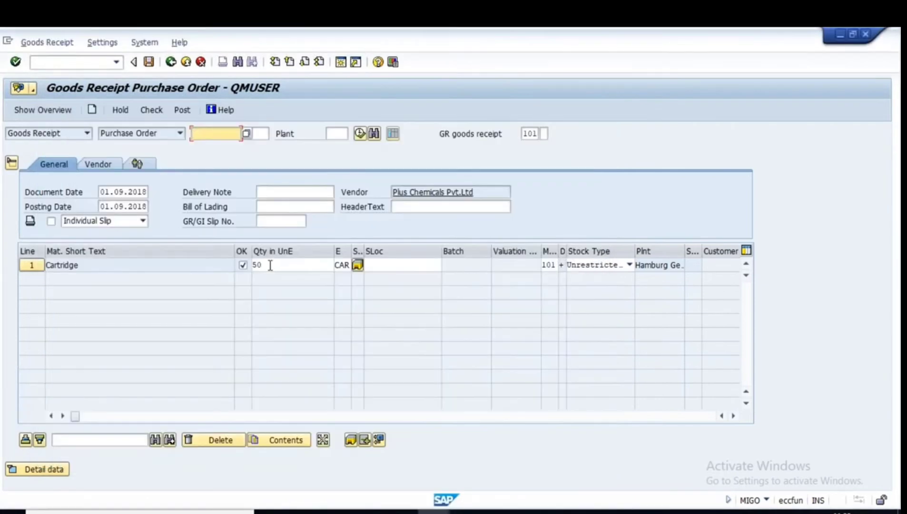
pyautogui.doubleClick(270, 264)
pyautogui.press('BackSpace')
pyautogui.write('40')
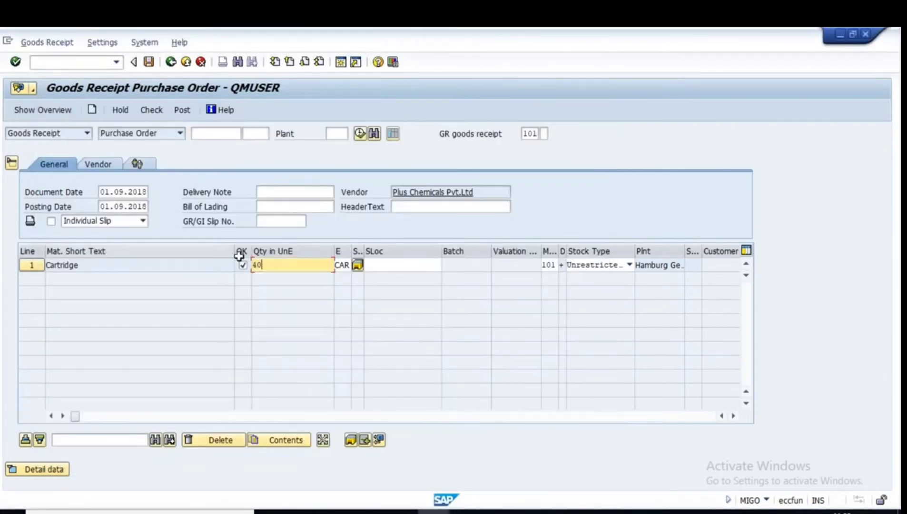
pyautogui.click(396, 265)
pyautogui.click(382, 277)
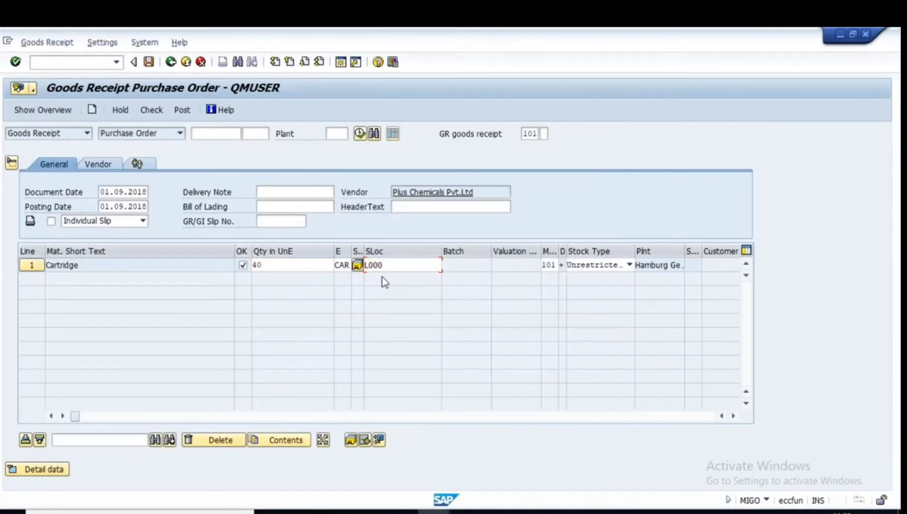
pyautogui.press('Return')
pyautogui.click(266, 193)
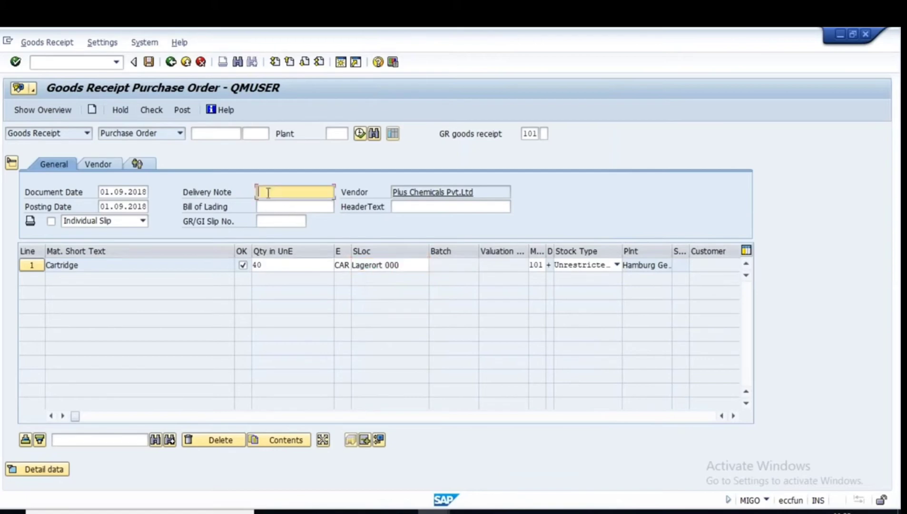
pyautogui.hotkey('alt', 'Tab')
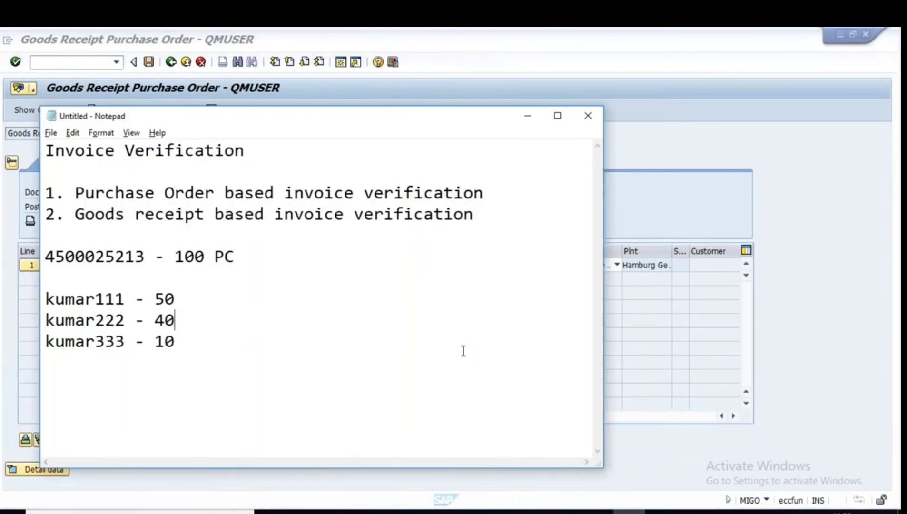
pyautogui.hotkey('alt', 'Tab')
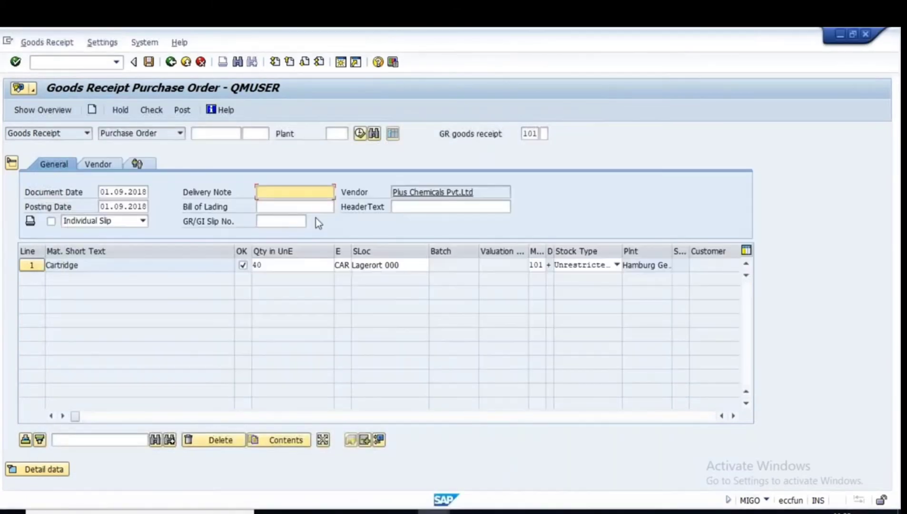
pyautogui.write('kumar222')
pyautogui.press('Return')
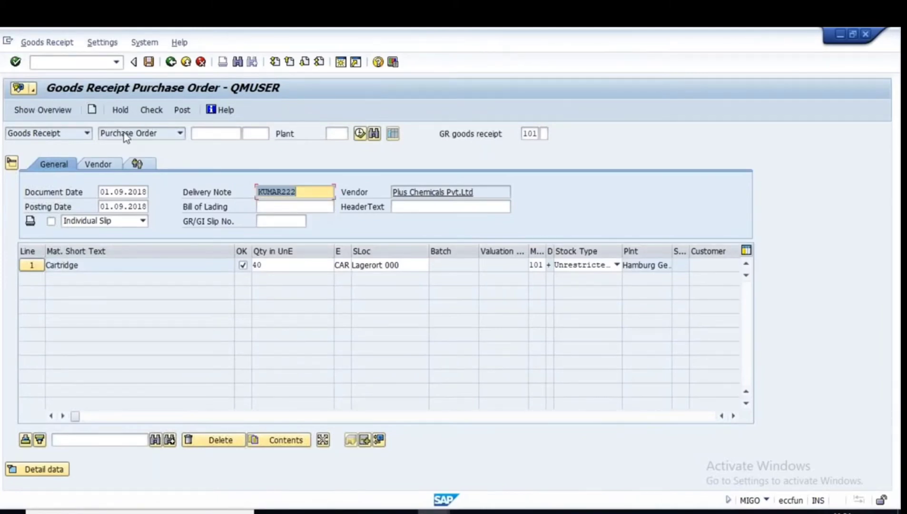
pyautogui.click(151, 109)
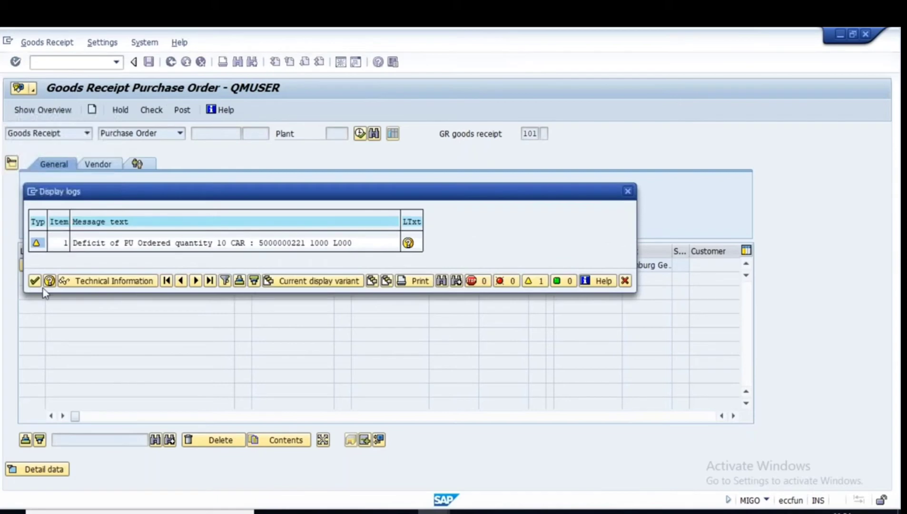
pyautogui.click(34, 282)
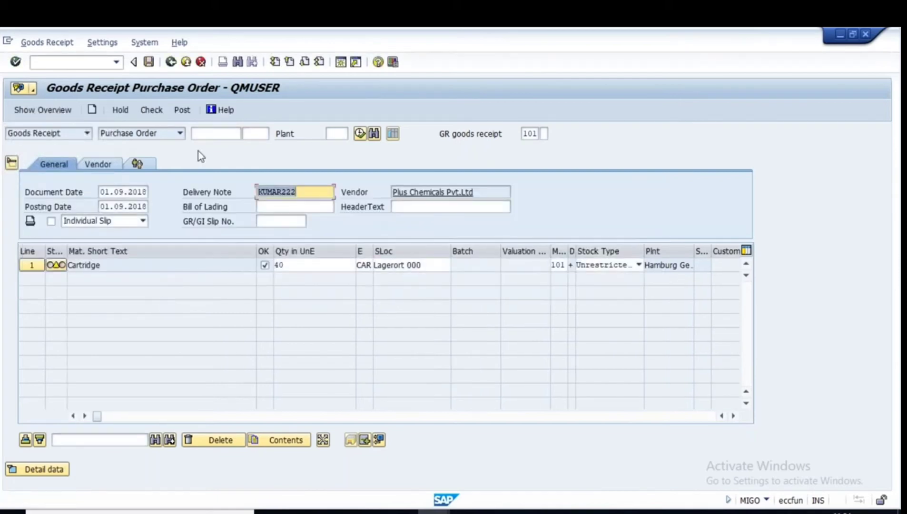
pyautogui.click(181, 110)
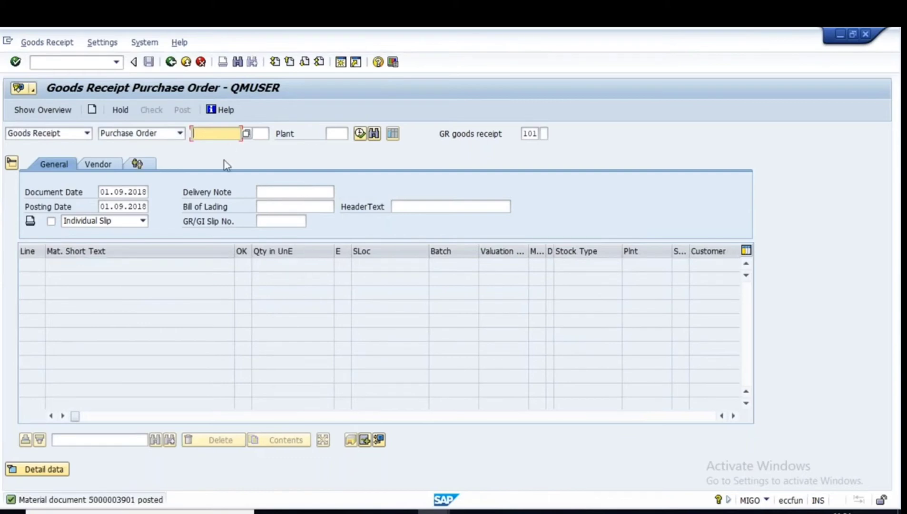
pyautogui.press('space')
# Reload the same purchase order's items and set the storage location to L000.
pyautogui.click(214, 147)
pyautogui.press('Return')
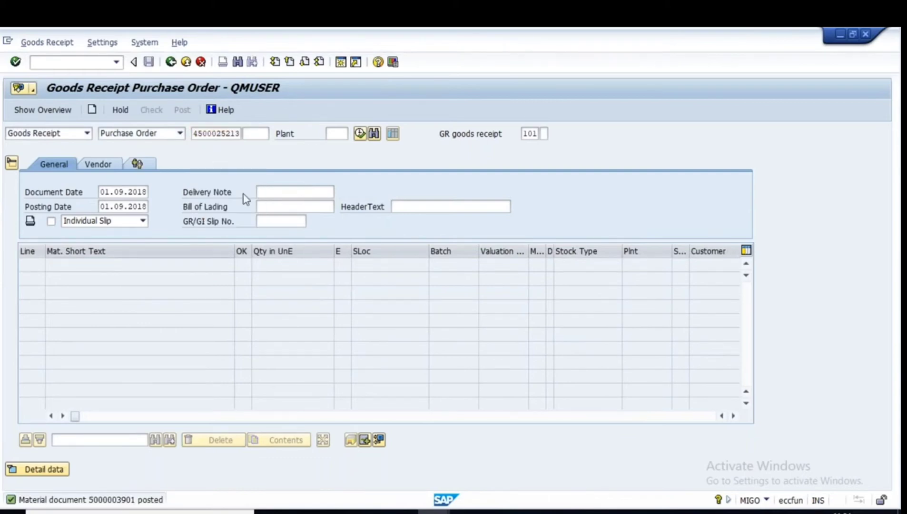
pyautogui.click(417, 265)
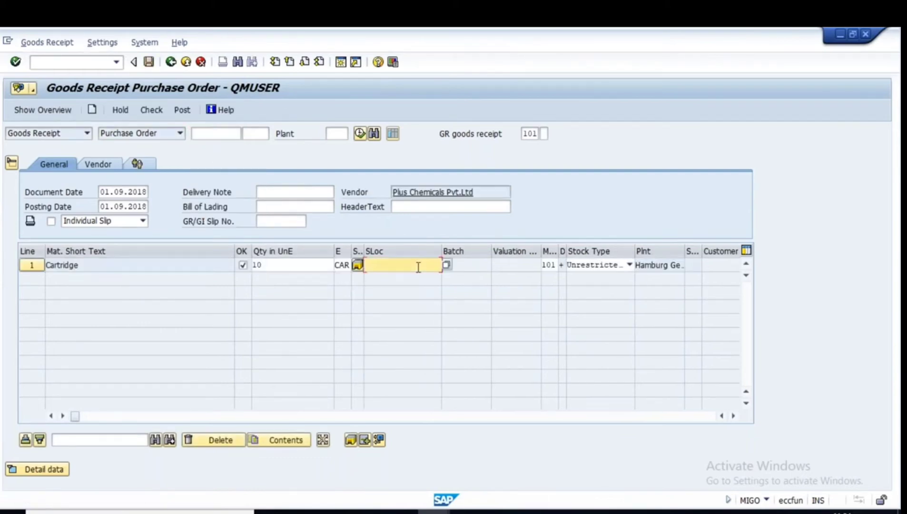
pyautogui.click(391, 276)
# Enter delivery note KUMAR333, then check and post the 10-cartridge goods receipt.
pyautogui.click(286, 192)
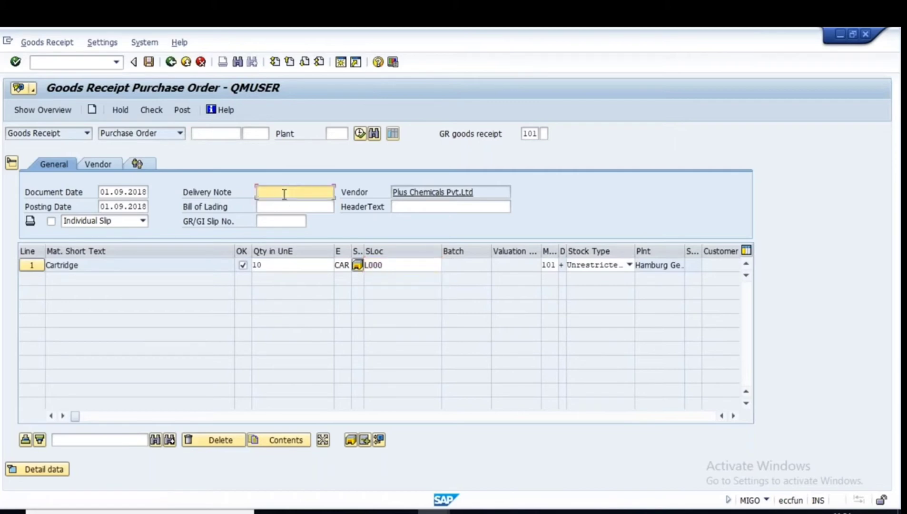
pyautogui.write('kumar333')
pyautogui.press('Return')
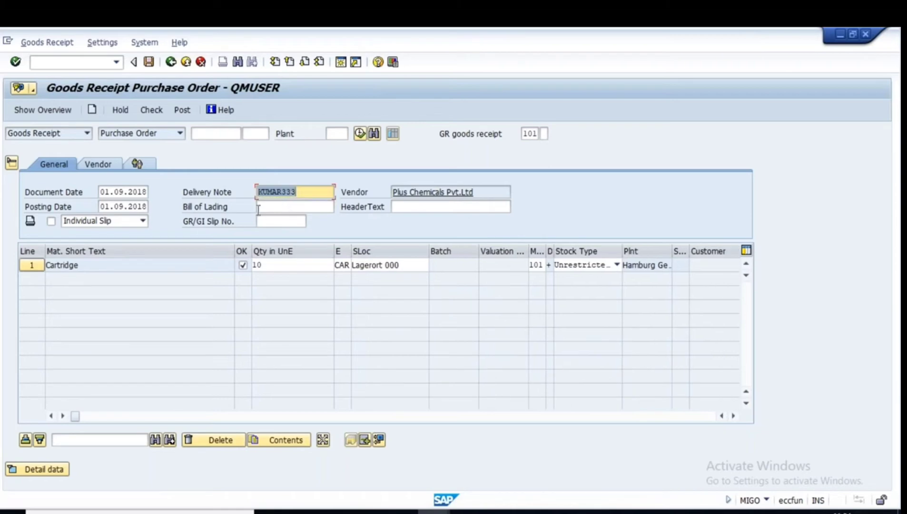
pyautogui.click(152, 110)
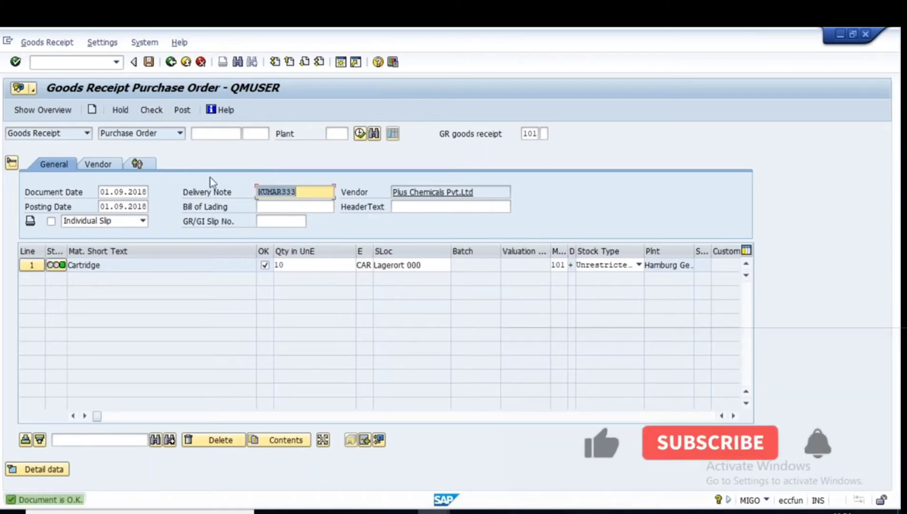
pyautogui.click(182, 111)
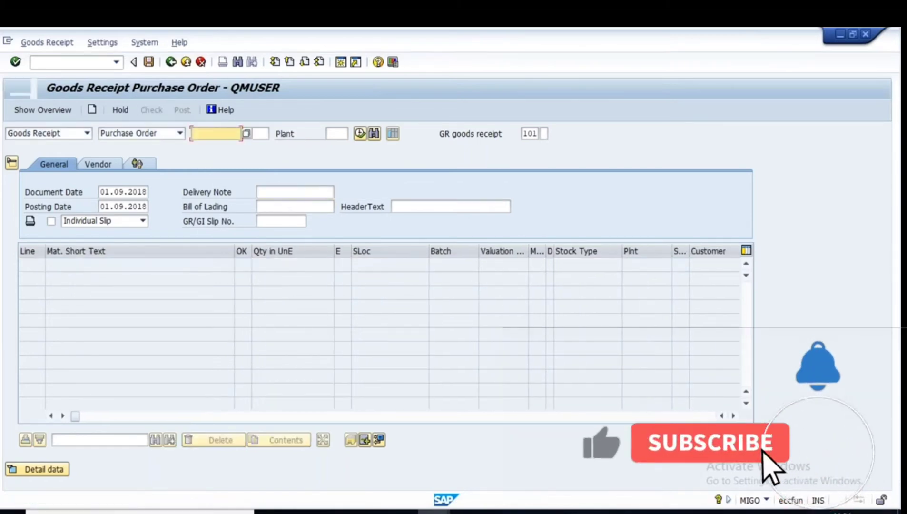
pyautogui.hotkey('alt', 'Tab')
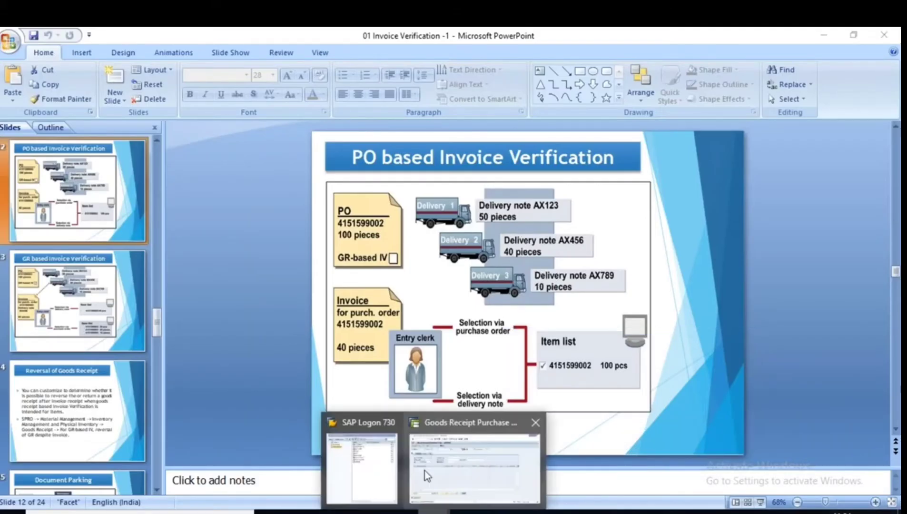
pyautogui.click(453, 459)
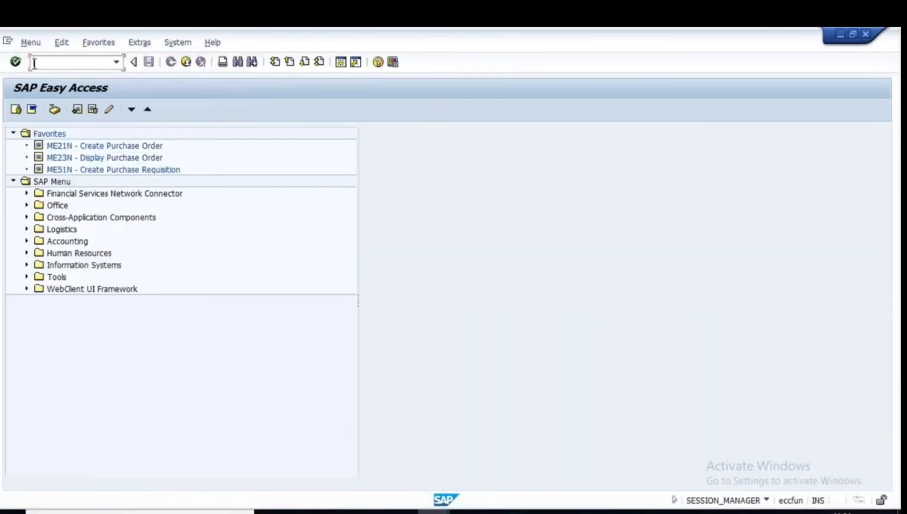
pyautogui.click(34, 64)
pyautogui.write('me23n')
pyautogui.press('Return')
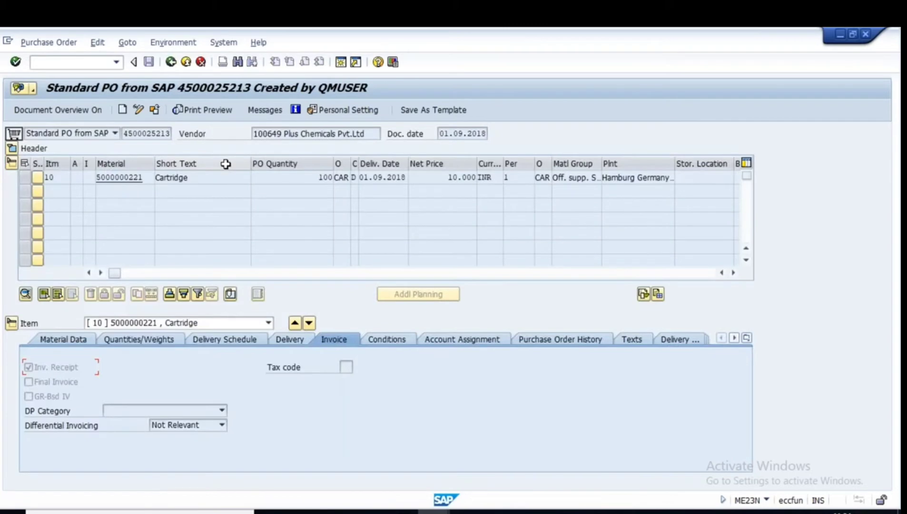
pyautogui.click(558, 340)
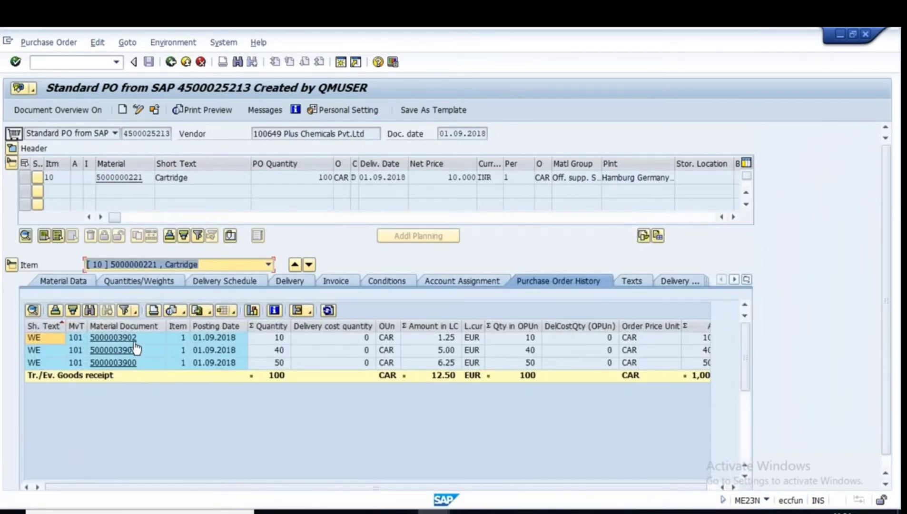
# Point out the 50, 40 and 10 cartridge goods receipts in the history, then return to the slides.
pyautogui.click(279, 363)
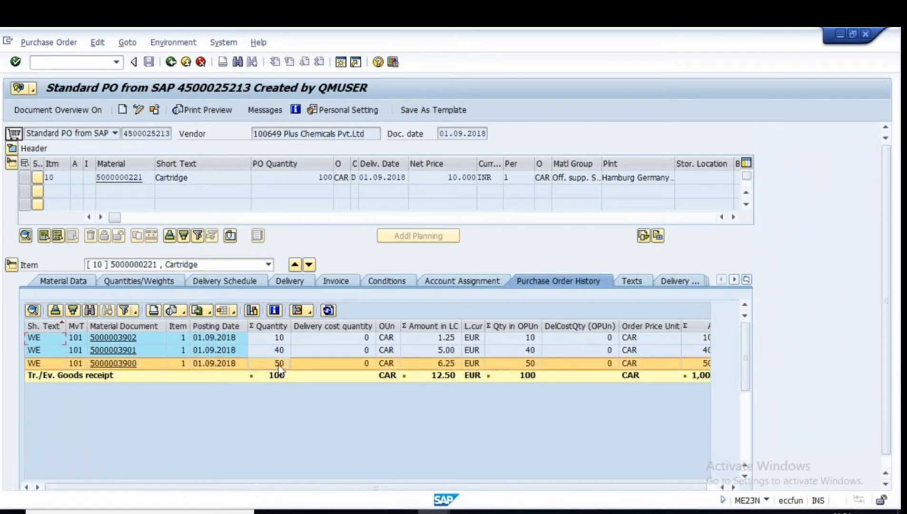
pyautogui.click(278, 351)
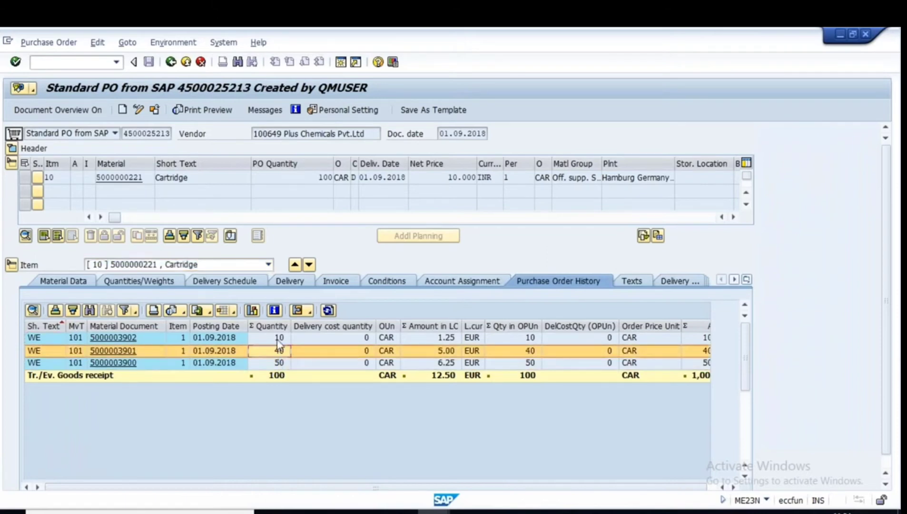
pyautogui.click(279, 338)
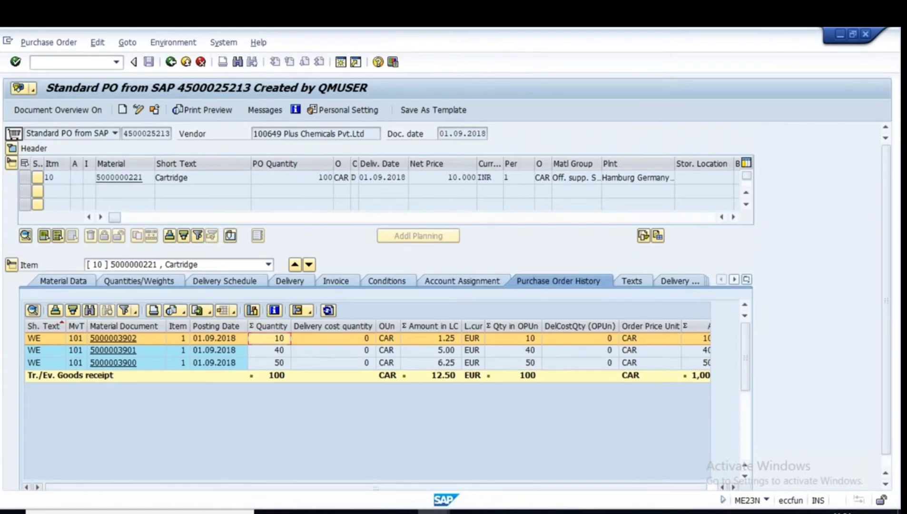
pyautogui.click(596, 512)
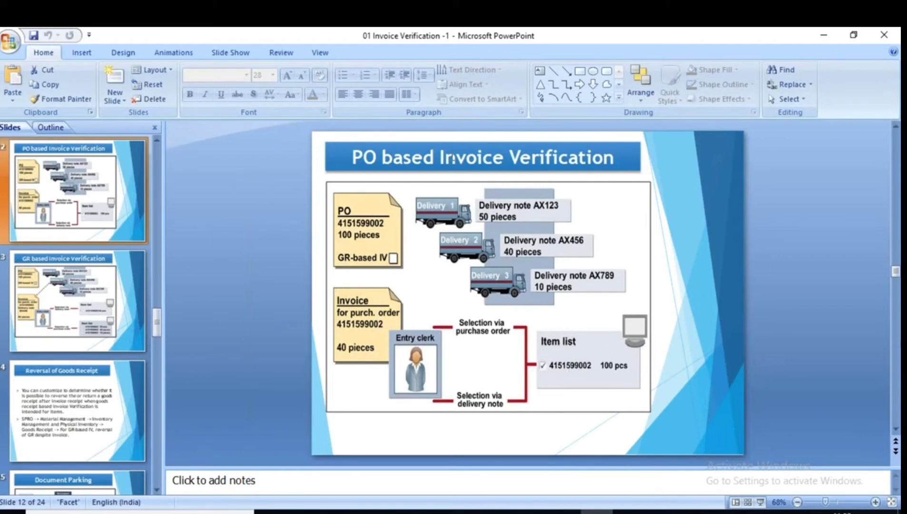
pyautogui.hotkey('alt', 'Tab')
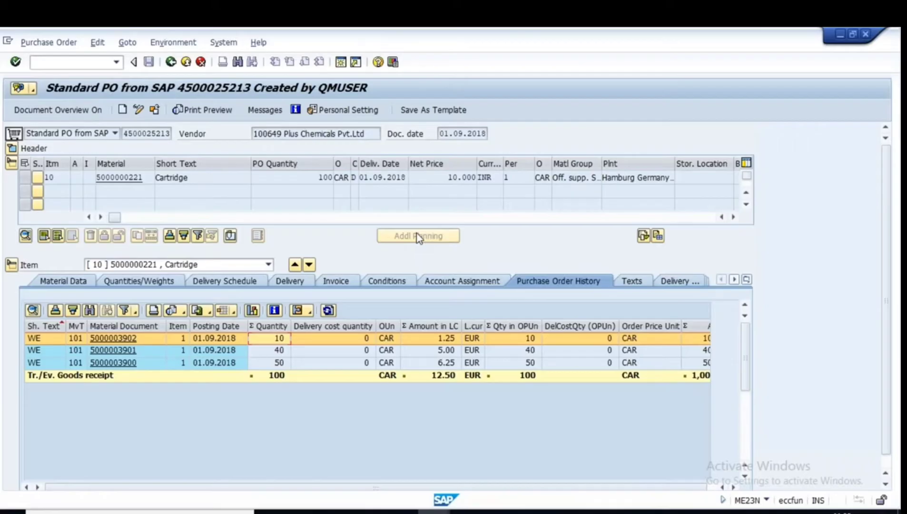
# Start a MIRO incoming invoice and set the invoice date to 01.09.2018.
pyautogui.press('F3')
pyautogui.write('miro')
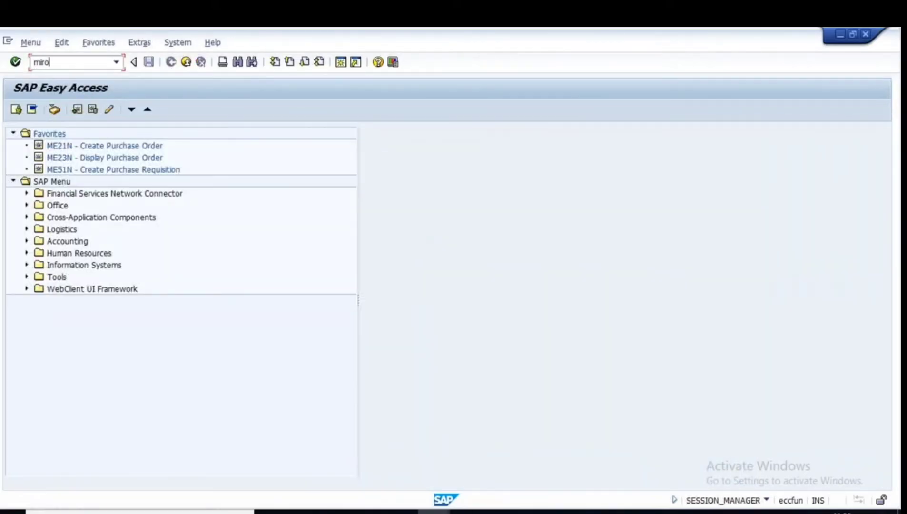
pyautogui.press('Return')
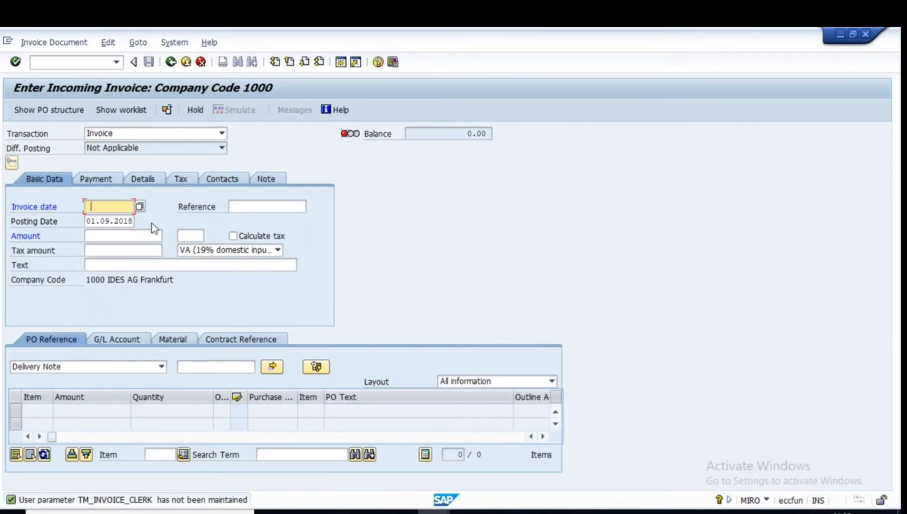
pyautogui.press('space')
pyautogui.press('Down')
pyautogui.press('Return')
pyautogui.press('Return')
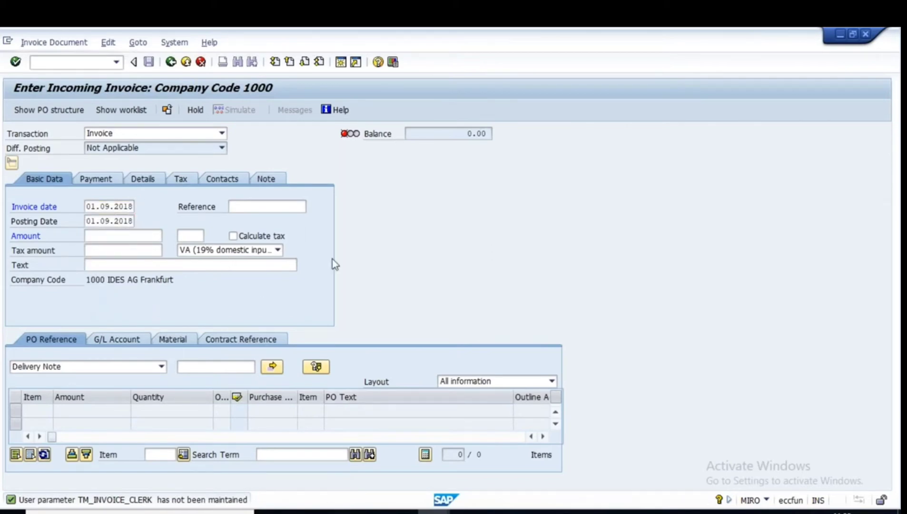
# Keep Delivery Note as the reference type, enter kumar222, and check its 40 quantity in Notepad.
pyautogui.click(161, 367)
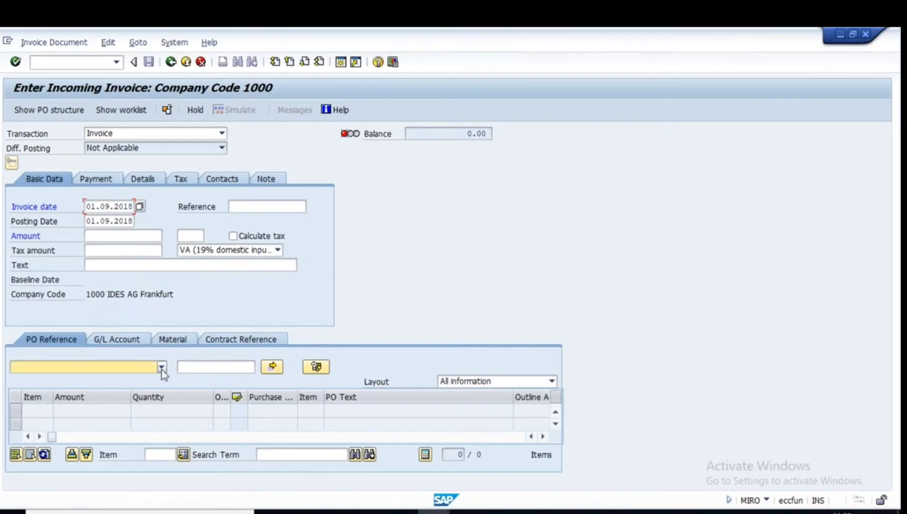
pyautogui.click(51, 391)
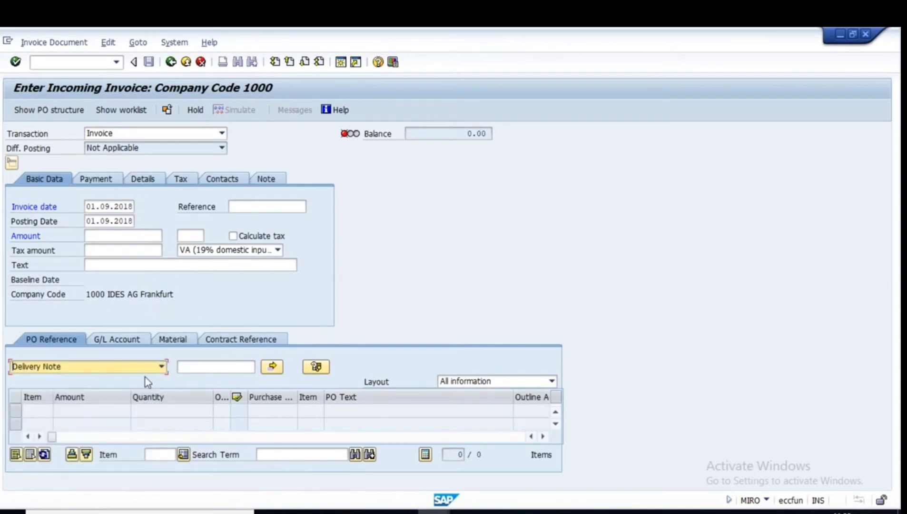
pyautogui.click(193, 367)
pyautogui.write('kumar')
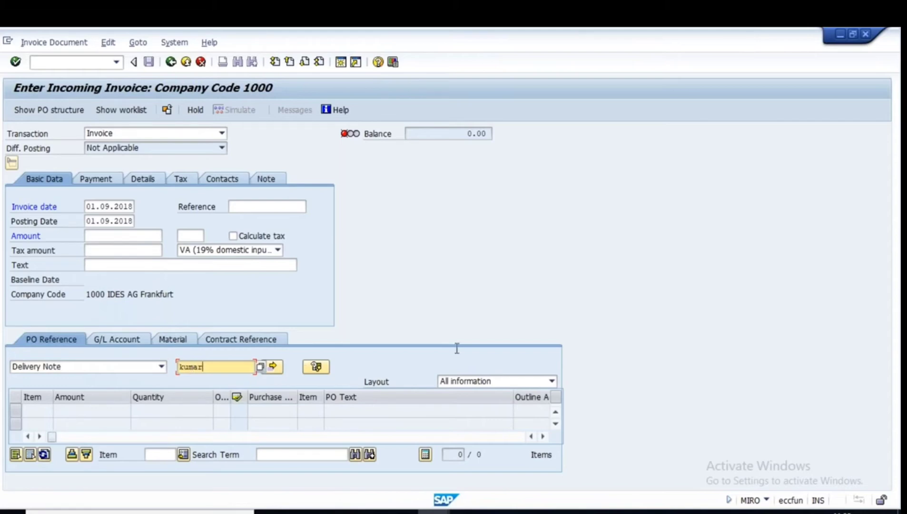
pyautogui.write('222')
pyautogui.hotkey('alt', 'Tab')
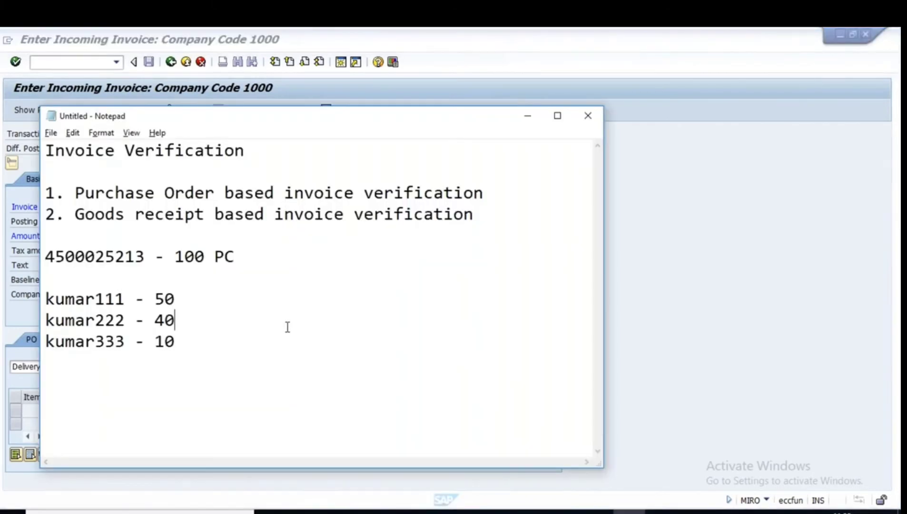
pyautogui.moveTo(155, 319); pyautogui.dragTo(180, 324)
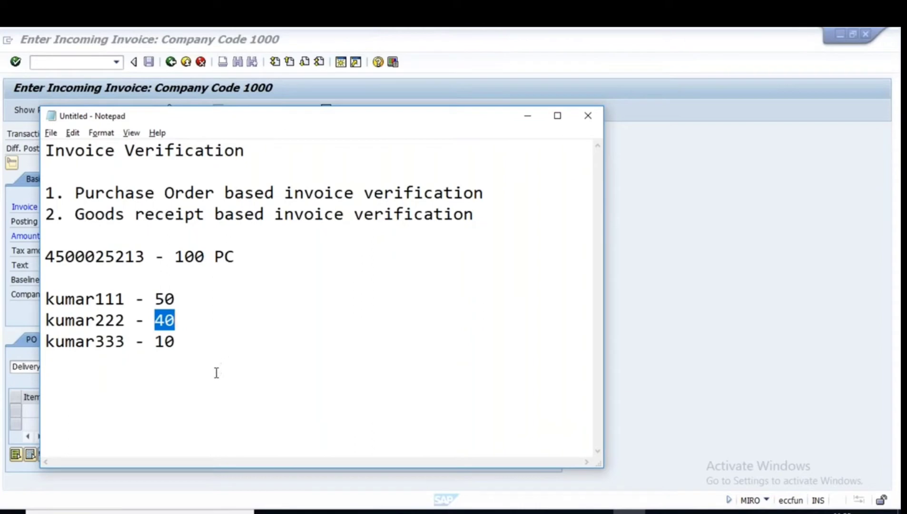
pyautogui.hotkey('alt', 'Tab')
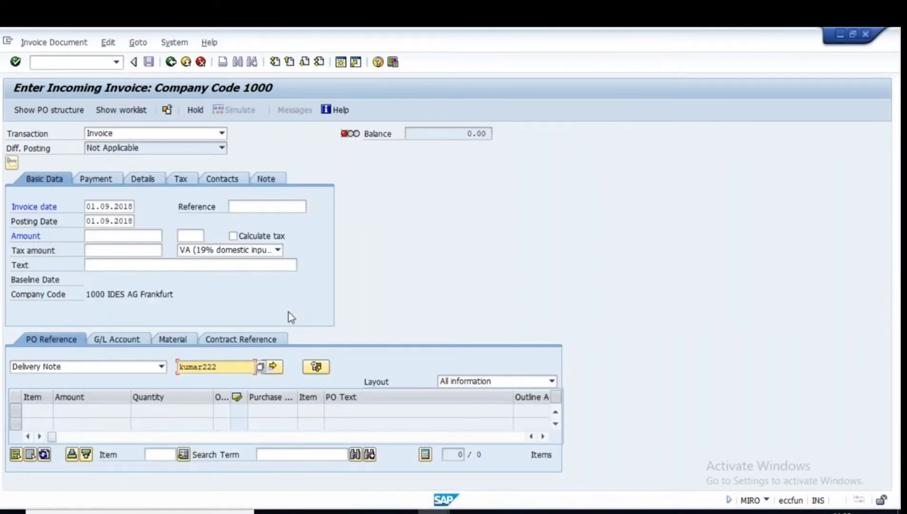
# Fetch the PO cartridge line for delivery note KUMAR222, showing the proposed 100 CAR quantity.
pyautogui.press('Return')
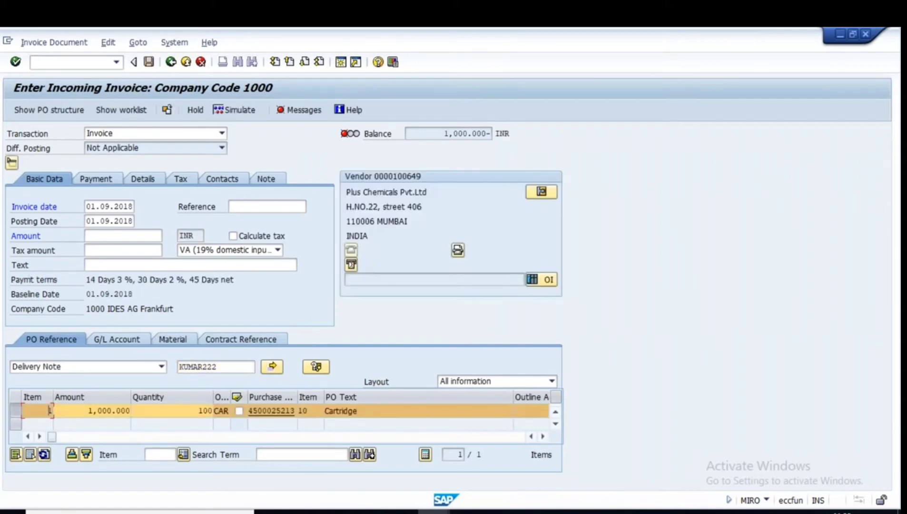
pyautogui.doubleClick(199, 411)
pyautogui.moveTo(220, 368); pyautogui.dragTo(165, 371)
# Compare against the Notepad notes for kumar222 and its 40 quantity, then return to the slides.
pyautogui.click(662, 512)
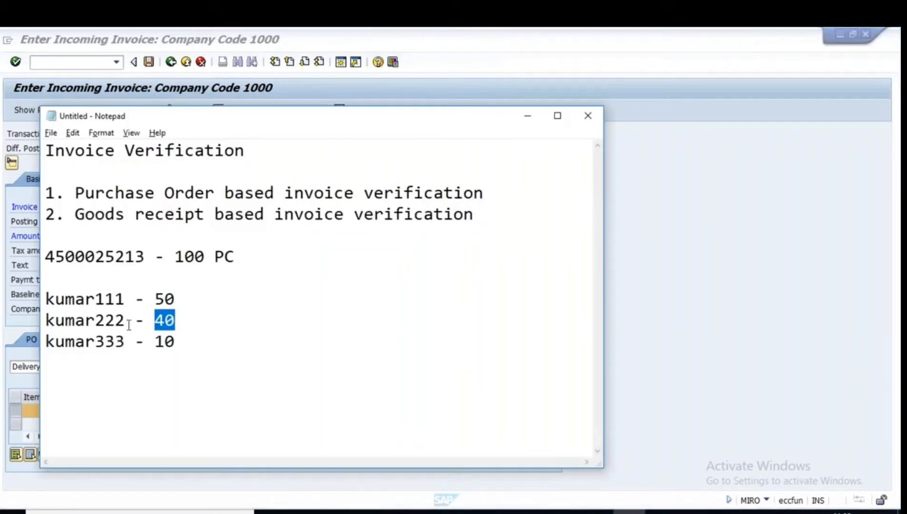
pyautogui.moveTo(126, 320); pyautogui.dragTo(42, 322)
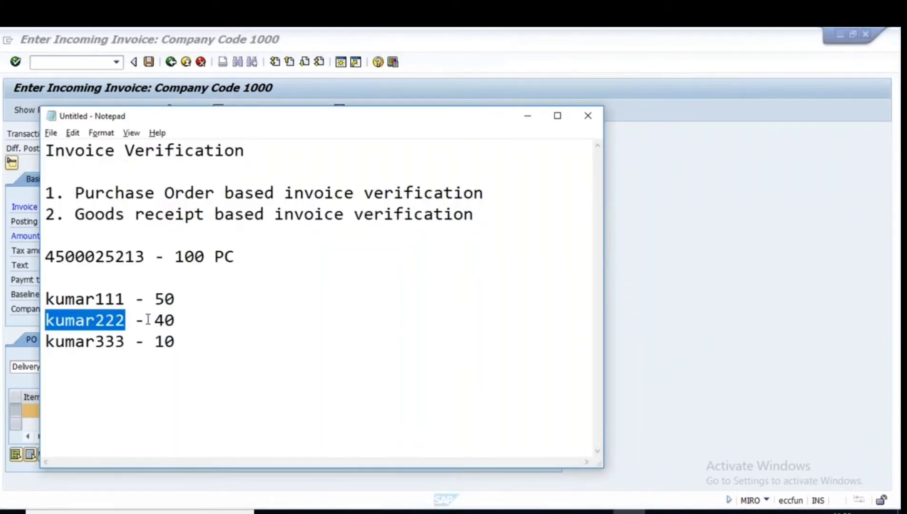
pyautogui.moveTo(148, 320); pyautogui.dragTo(175, 320)
pyautogui.click(597, 511)
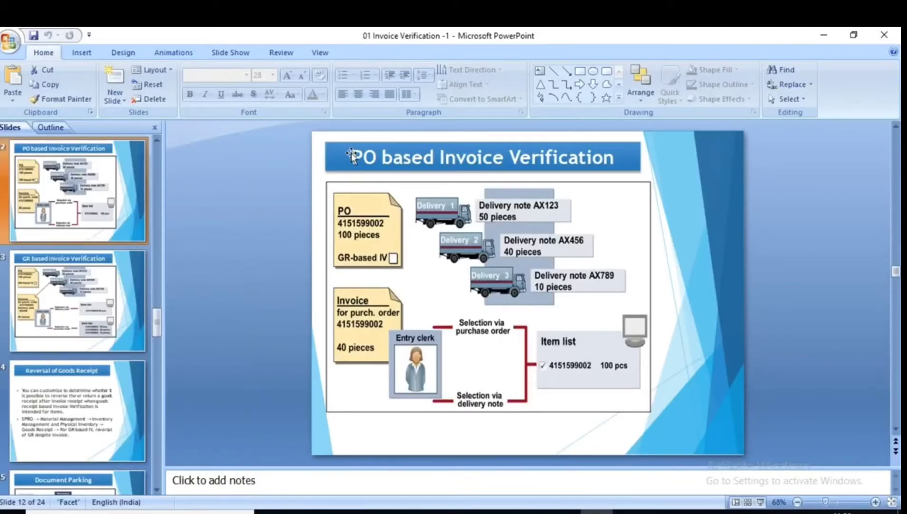
# Point out the PO based Invoice Verification title and diagram, then go to slide 13.
pyautogui.moveTo(352, 156)
pyautogui.mouseDown()
pyautogui.moveTo(508, 162)
pyautogui.moveTo(462, 271)
pyautogui.mouseUp()
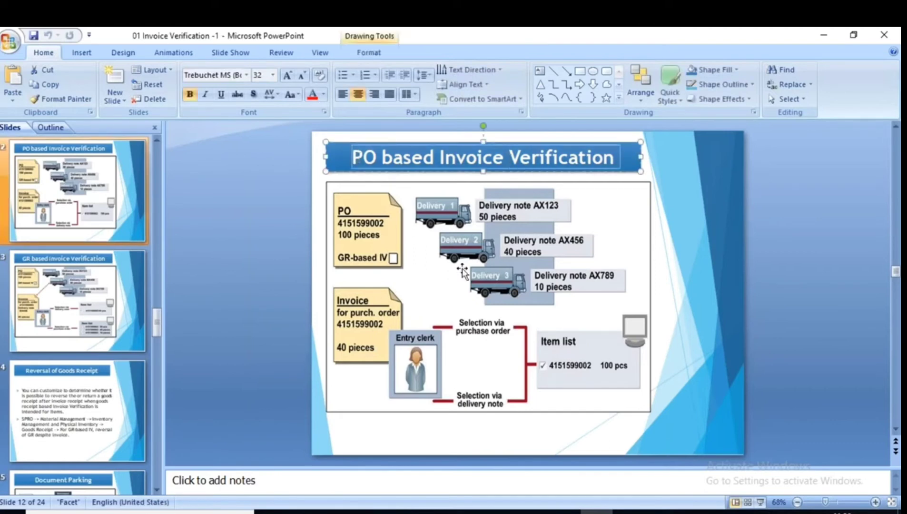
pyautogui.click(461, 272)
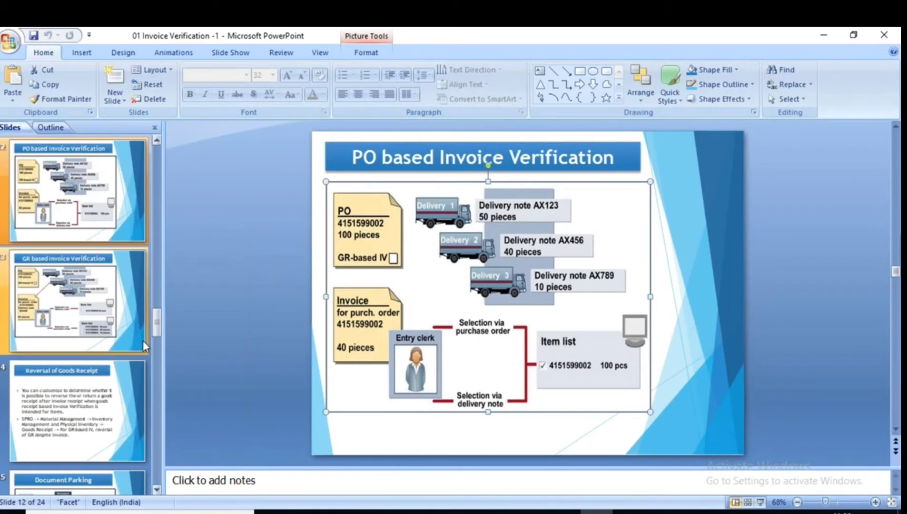
pyautogui.click(59, 305)
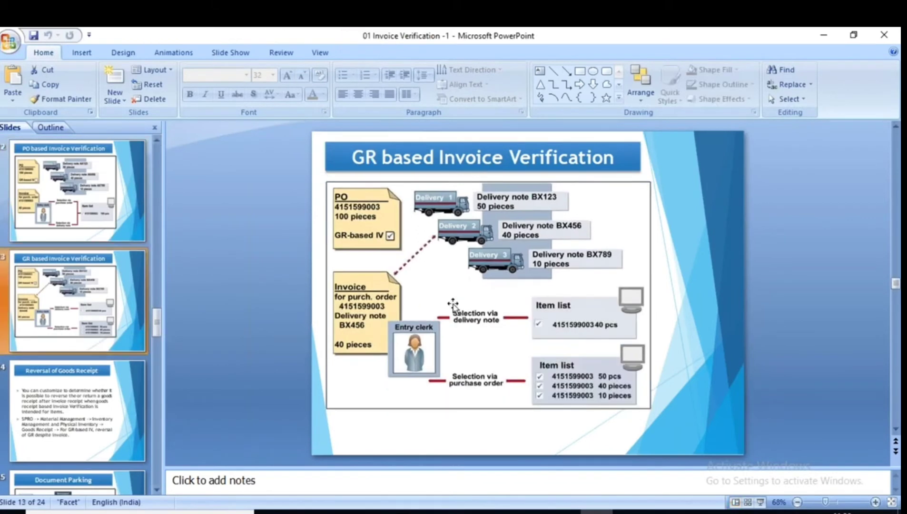
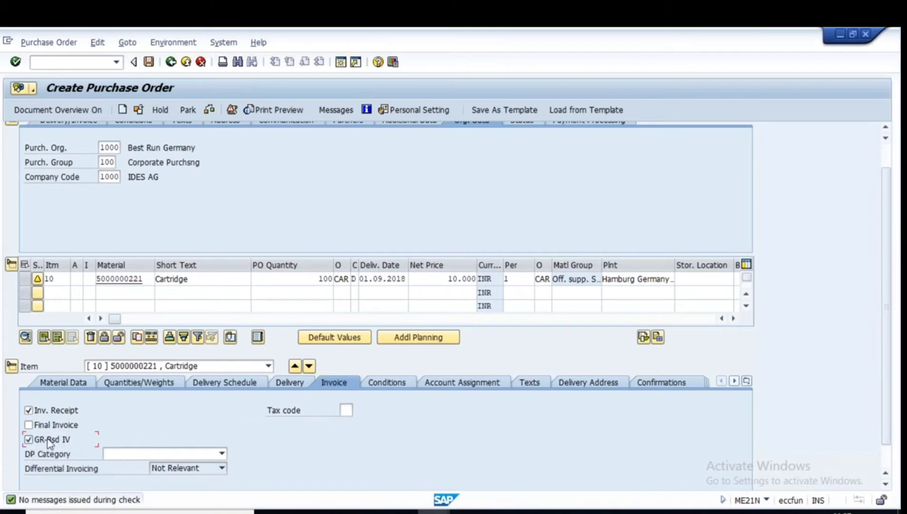
# Confirm the Cartridge item has GR-based invoice verification ticked, then scroll up to the PO header.
pyautogui.click(27, 439)
pyautogui.scroll(1, 236, 295)
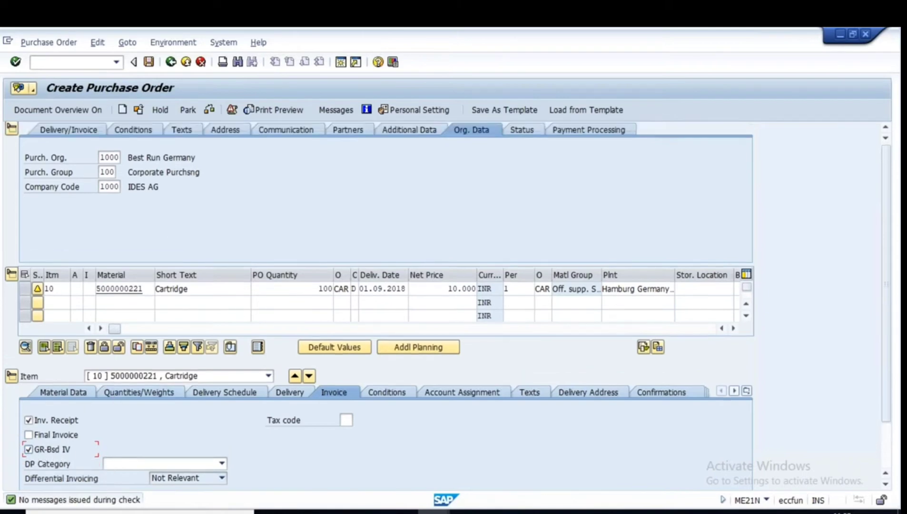
pyautogui.scroll(2, 218, 276)
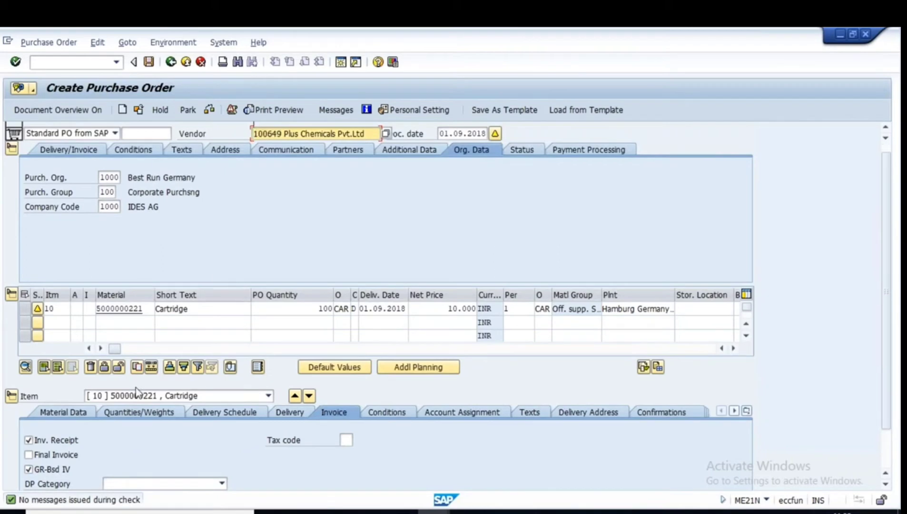
pyautogui.scroll(-1, 135, 390)
pyautogui.scroll(-2, 136, 390)
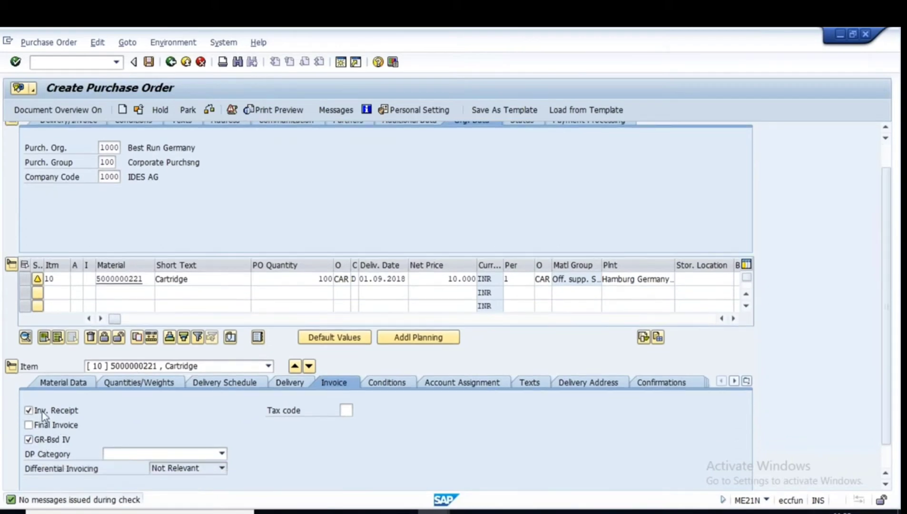
pyautogui.scroll(3, 156, 335)
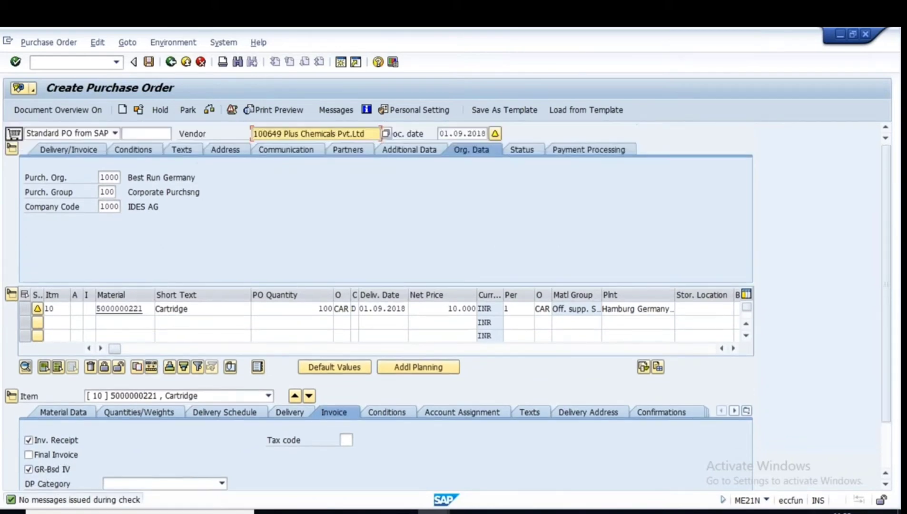
# Note vendor Plus Chemicals' number and enter /nxk02 to change its vendor master.
pyautogui.moveTo(284, 134); pyautogui.dragTo(252, 134)
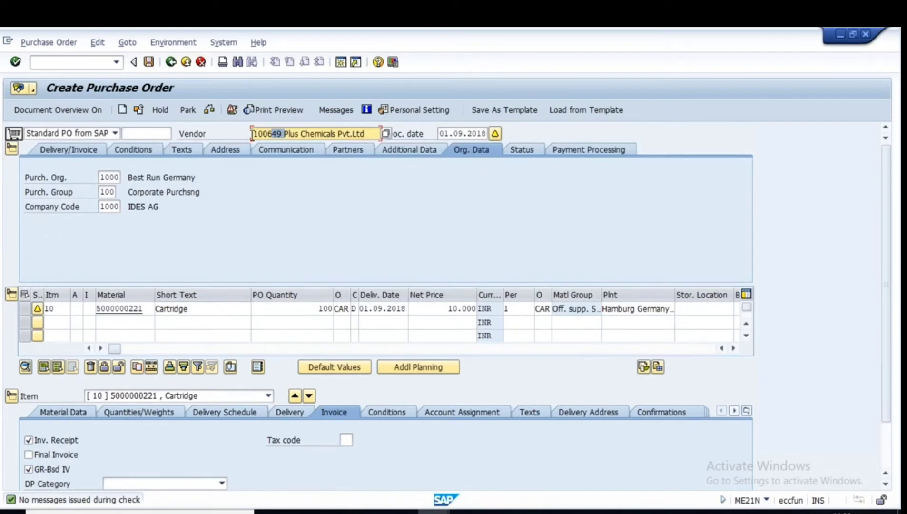
pyautogui.click(250, 217)
pyautogui.click(43, 62)
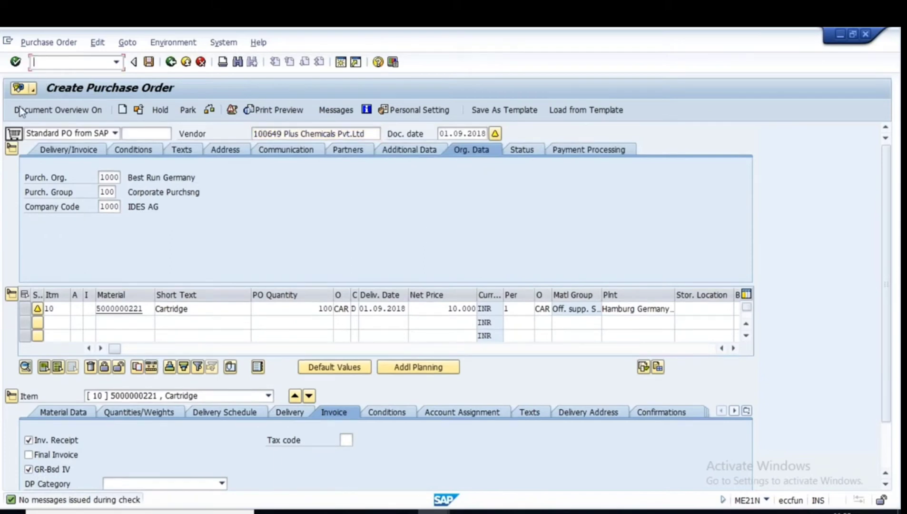
pyautogui.write('/nxk02')
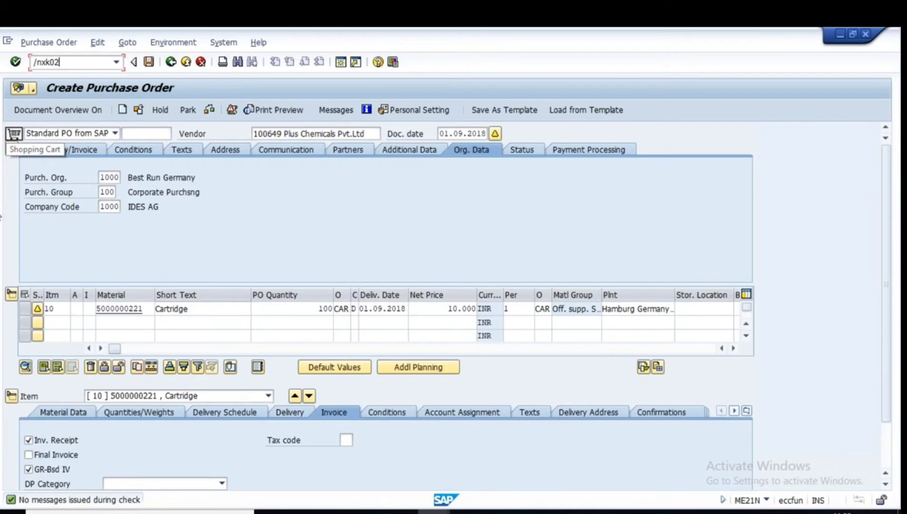
# Open Plus Chemicals in XK02 for purchasing org 1000 with all views and page through to purchasing data.
pyautogui.press('Return')
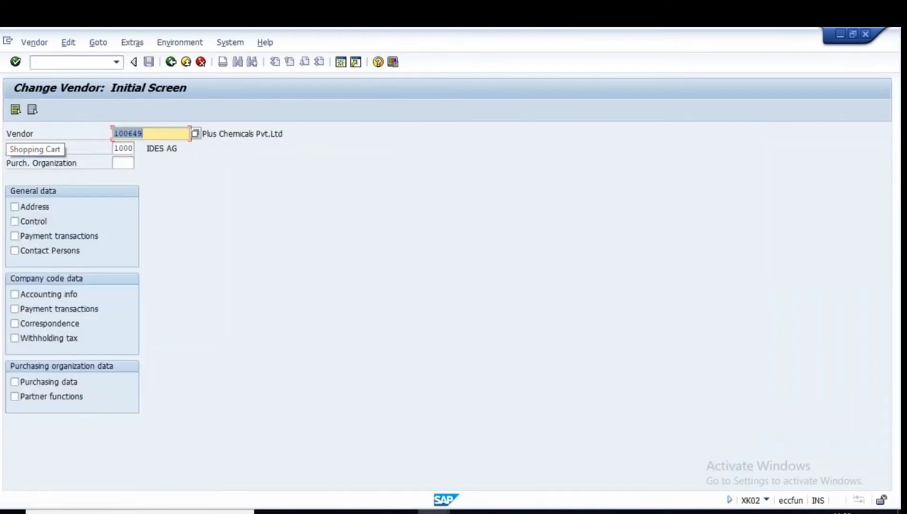
pyautogui.click(123, 163)
pyautogui.click(130, 177)
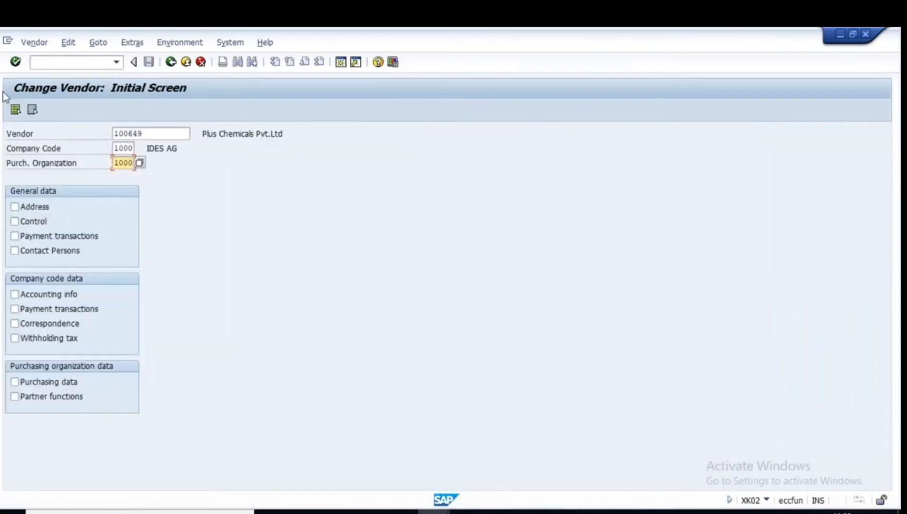
pyautogui.click(15, 111)
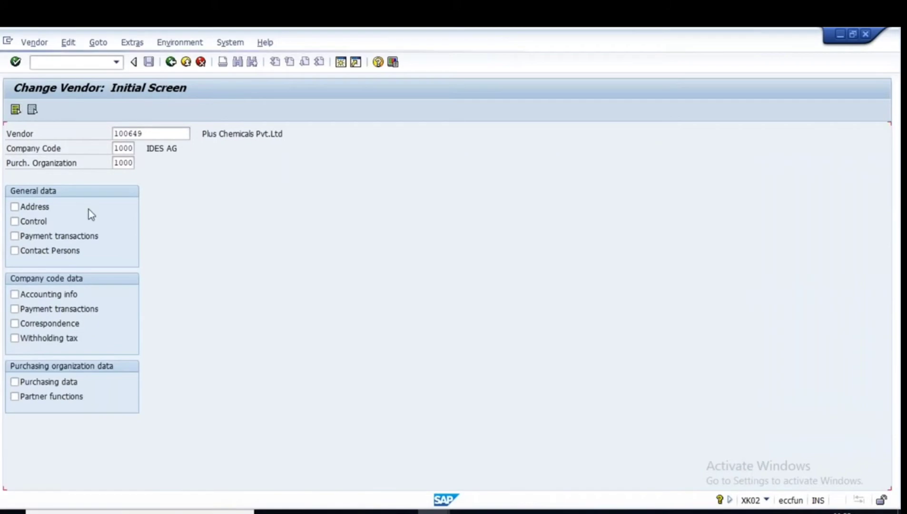
pyautogui.press('Return')
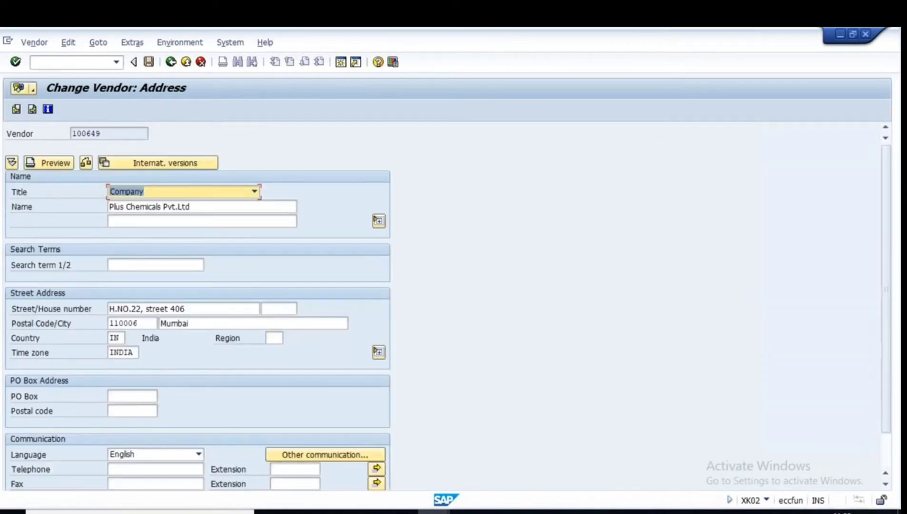
pyautogui.press('Return')
pyautogui.press('Return')
pyautogui.press('Return')
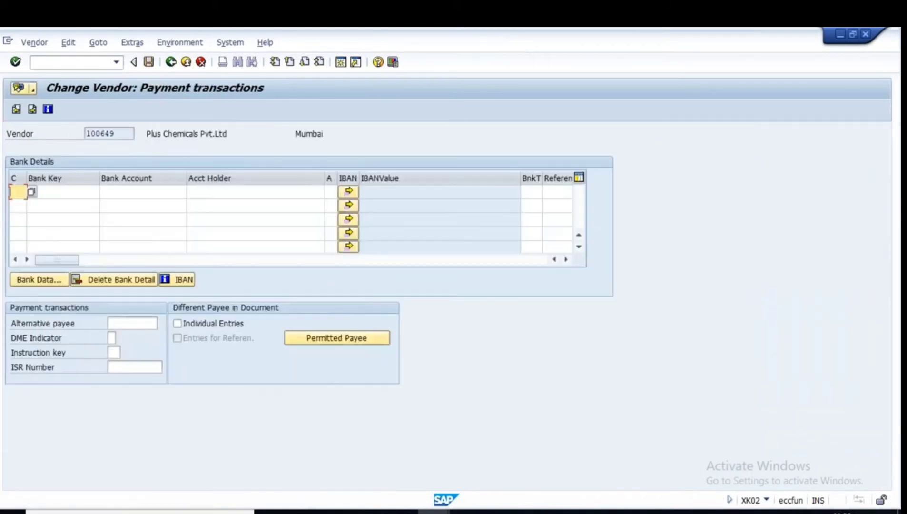
pyautogui.press('Return')
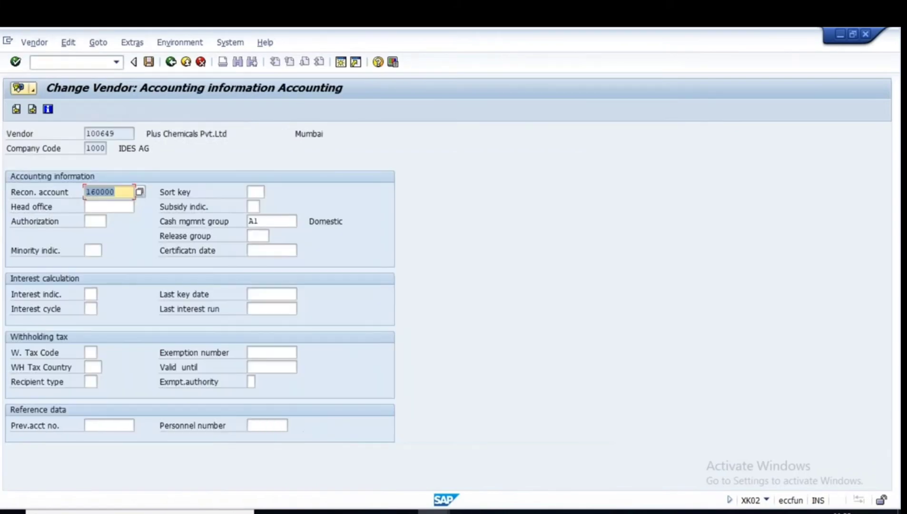
pyautogui.press('Return')
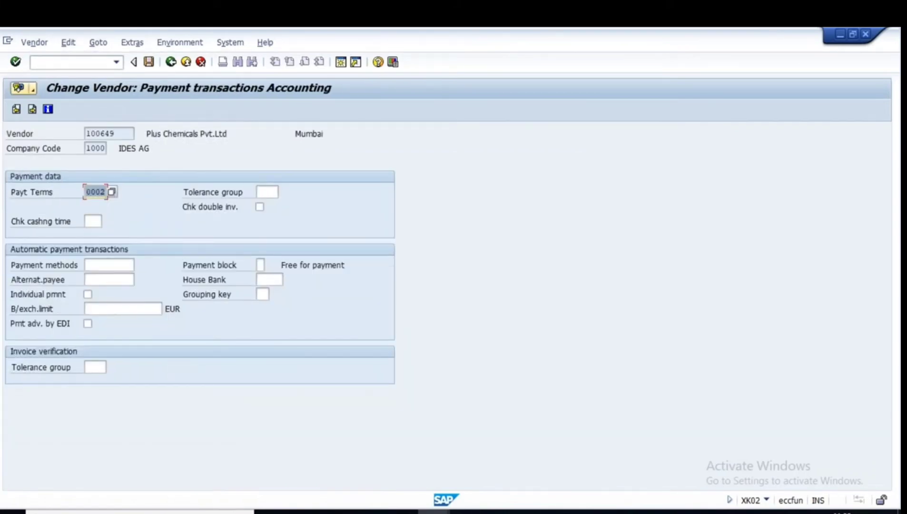
pyautogui.press('Return')
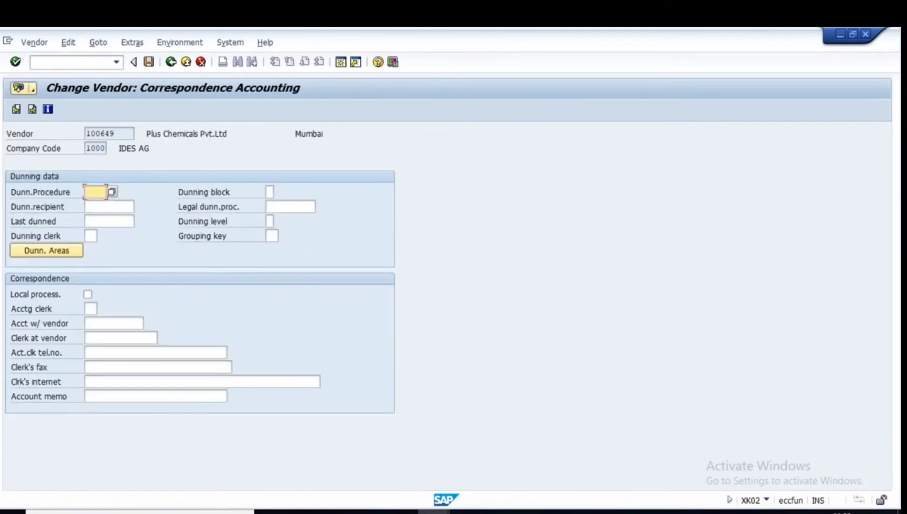
pyautogui.press('Return')
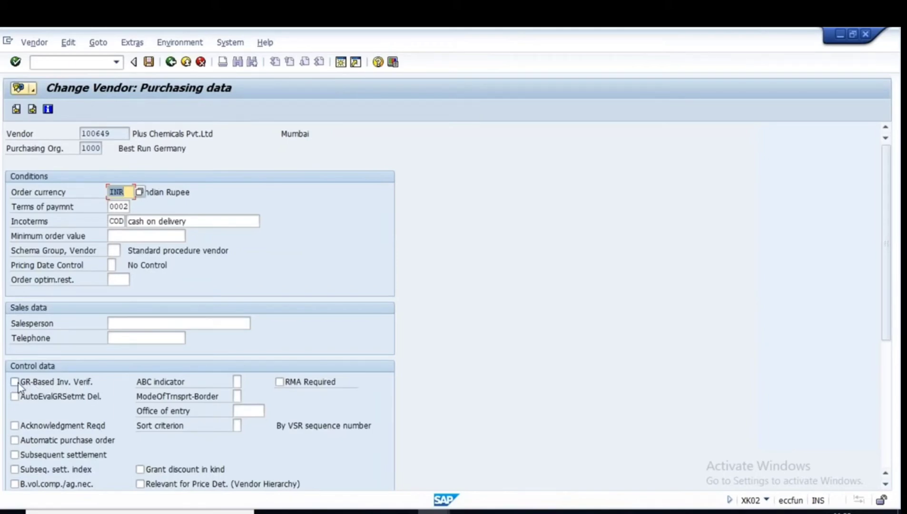
# Tick GR-Based Inv. Verif. in the vendor's purchasing data and save the change.
pyautogui.click(15, 382)
pyautogui.click(14, 382)
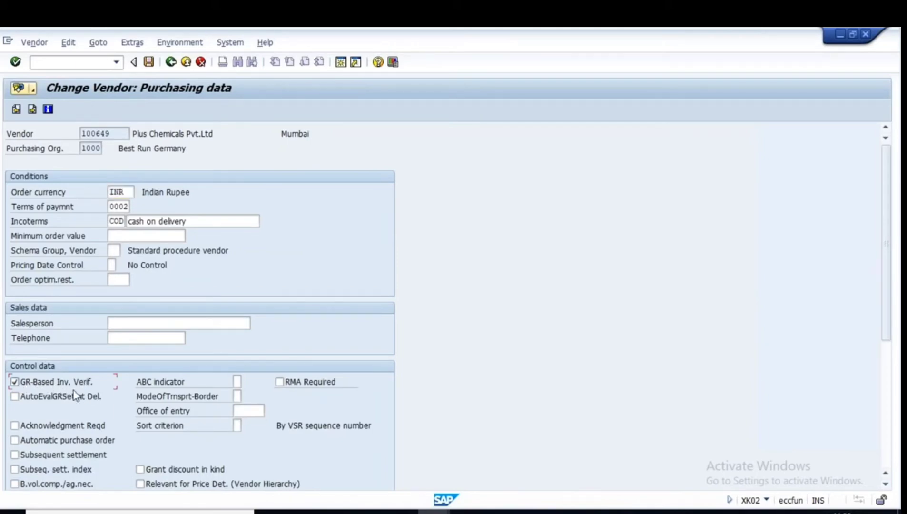
pyautogui.click(117, 132)
pyautogui.moveTo(117, 131); pyautogui.dragTo(77, 135)
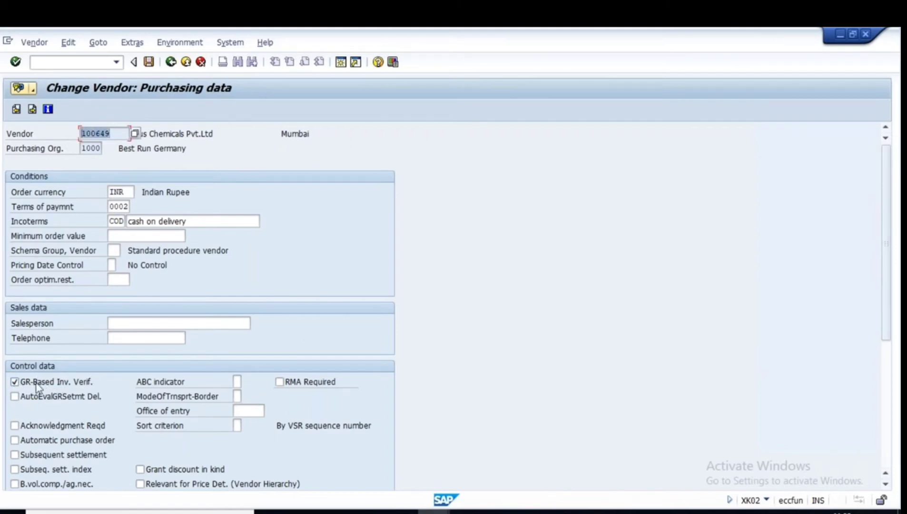
pyautogui.click(149, 62)
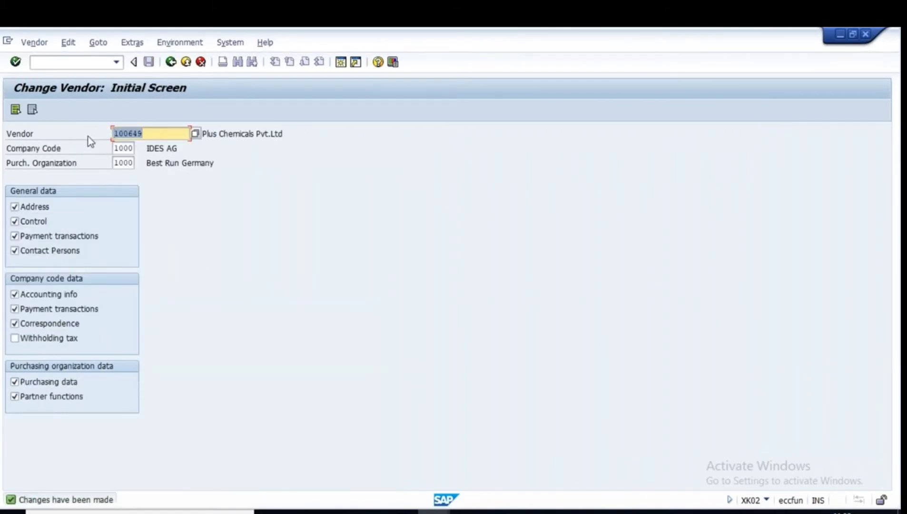
# Start ME11 info record creation and close the open incoming invoice without posting.
pyautogui.click(170, 61)
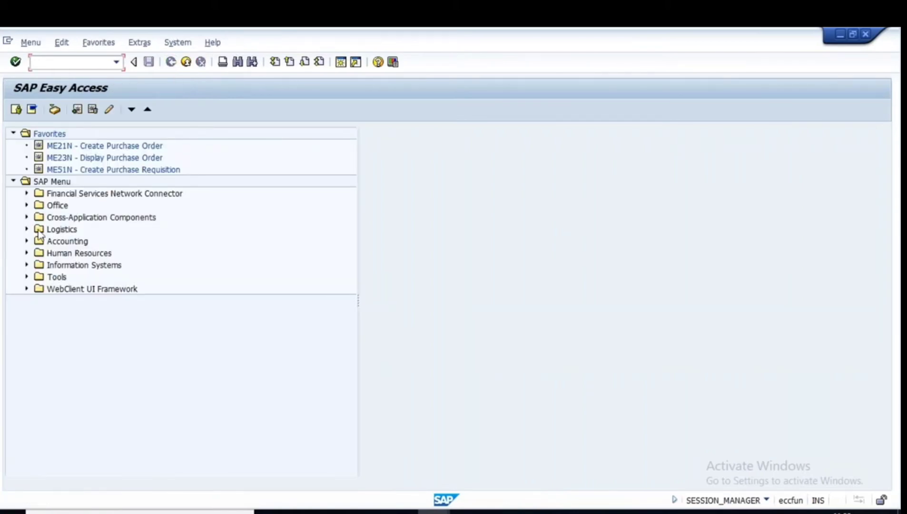
pyautogui.write('me11')
pyautogui.press('Return')
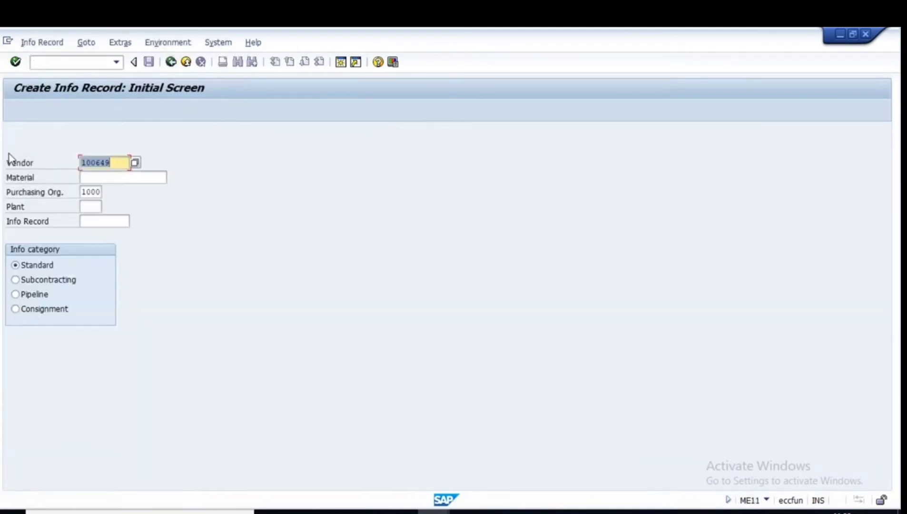
pyautogui.moveTo(433, 512)
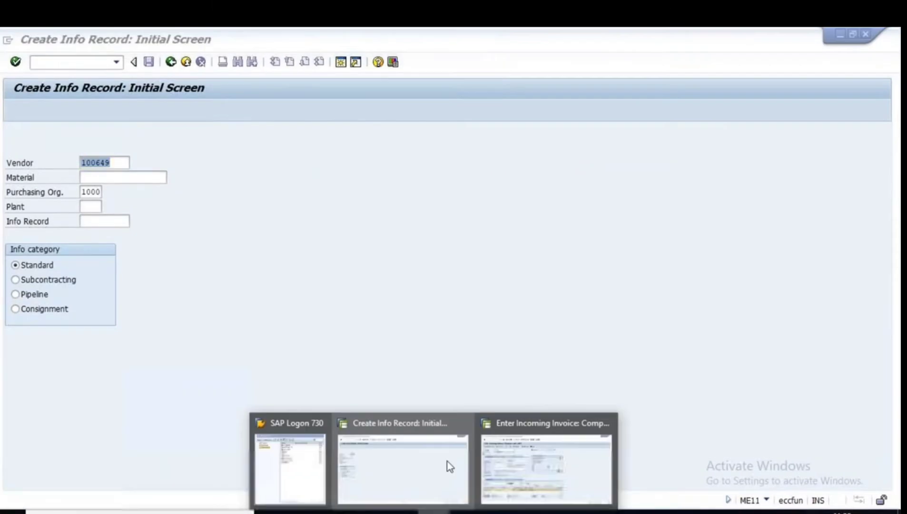
pyautogui.moveTo(500, 459)
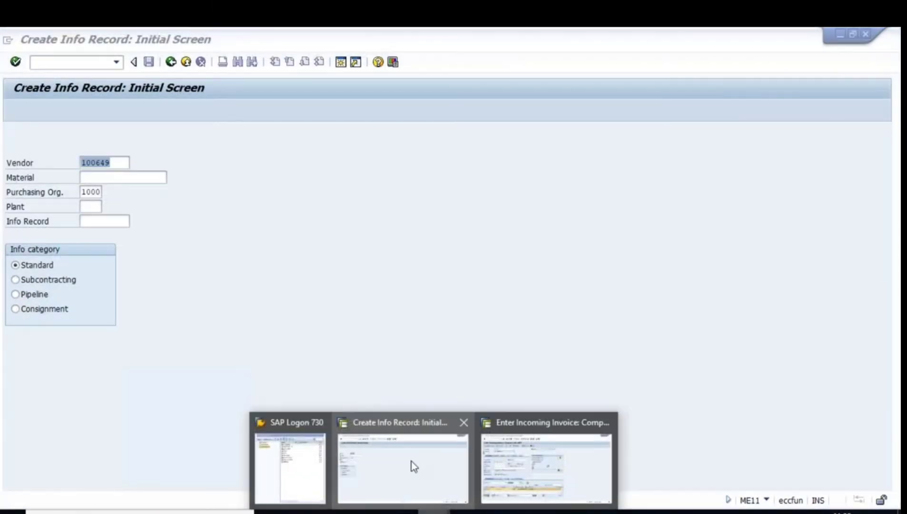
pyautogui.click(500, 462)
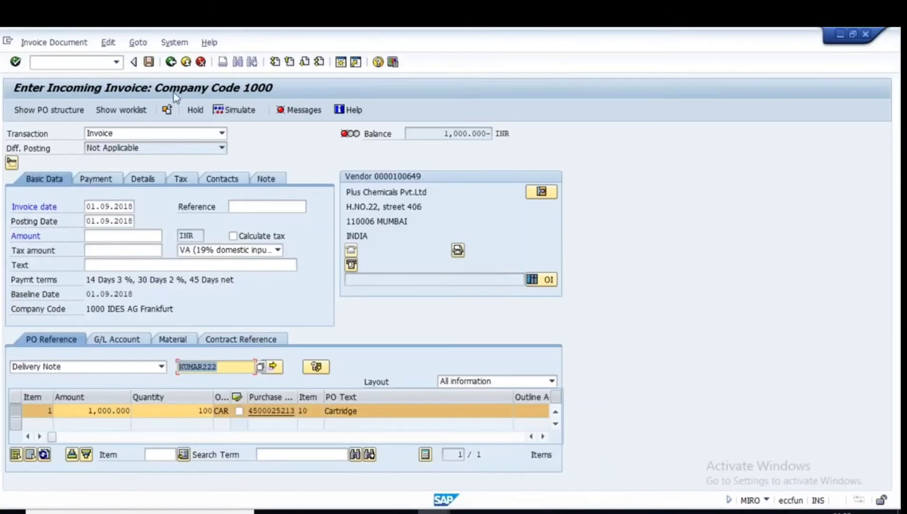
pyautogui.click(170, 62)
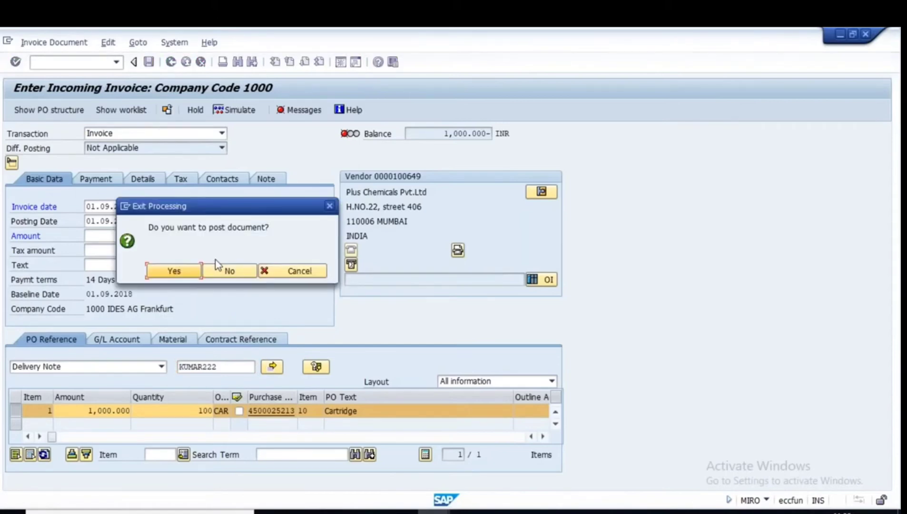
pyautogui.click(229, 270)
# Run the MM60 materials list for plant 1000, material type ROH.
pyautogui.write('mm6')
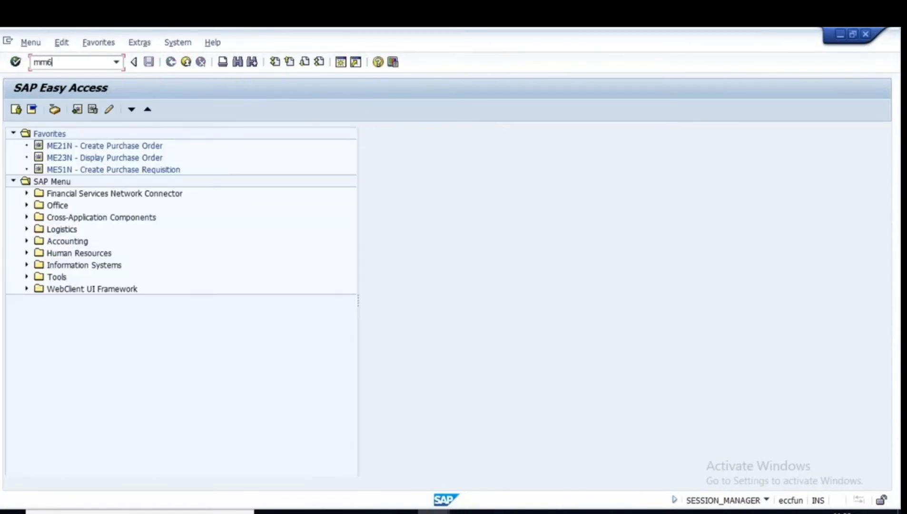
pyautogui.write('0')
pyautogui.press('Return')
pyautogui.click(177, 163)
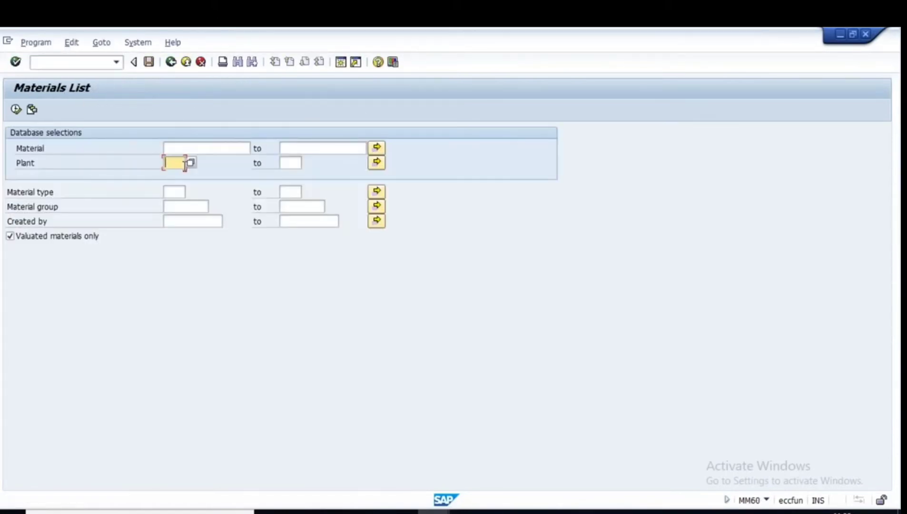
pyautogui.click(180, 175)
pyautogui.click(174, 192)
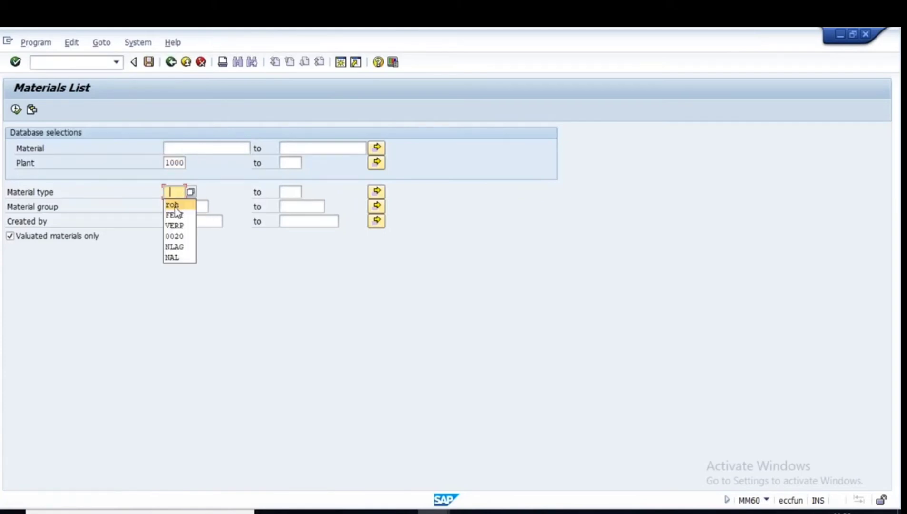
pyautogui.write('roh')
pyautogui.click(193, 220)
pyautogui.click(186, 233)
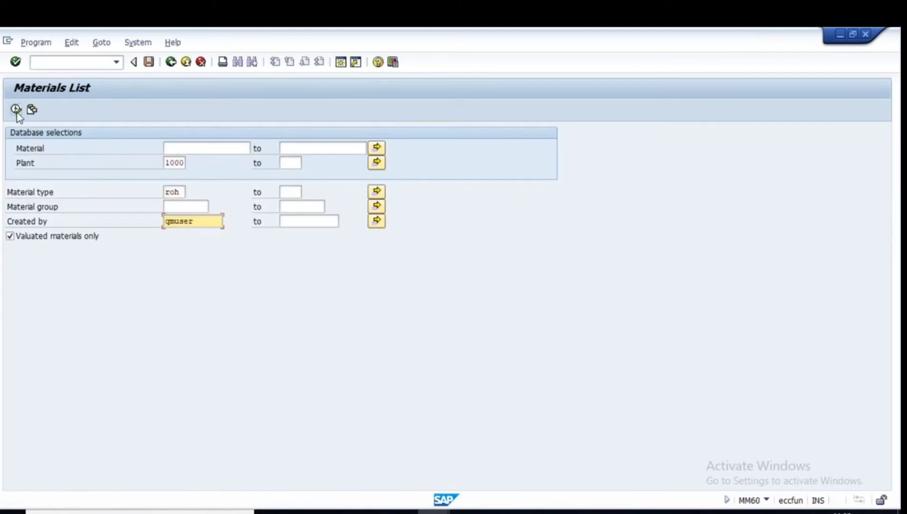
pyautogui.press('F8')
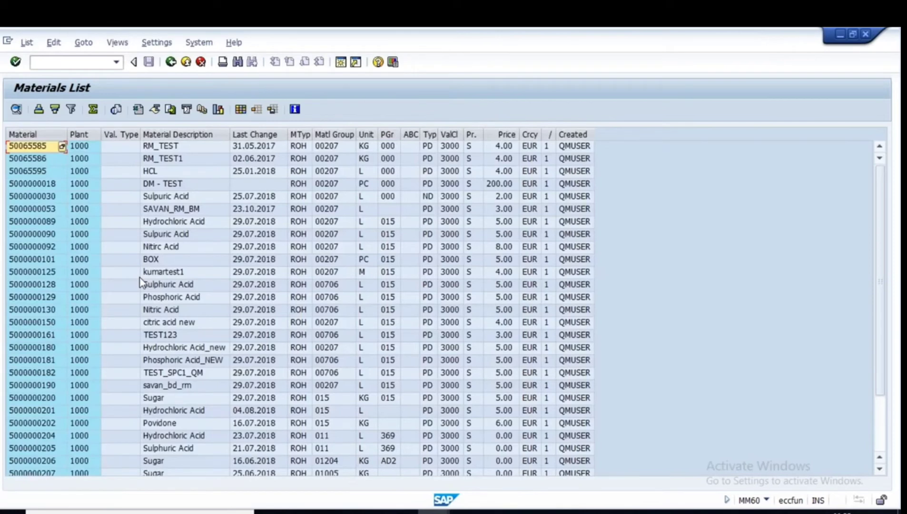
pyautogui.scroll(-2, 61, 451)
pyautogui.click(61, 436)
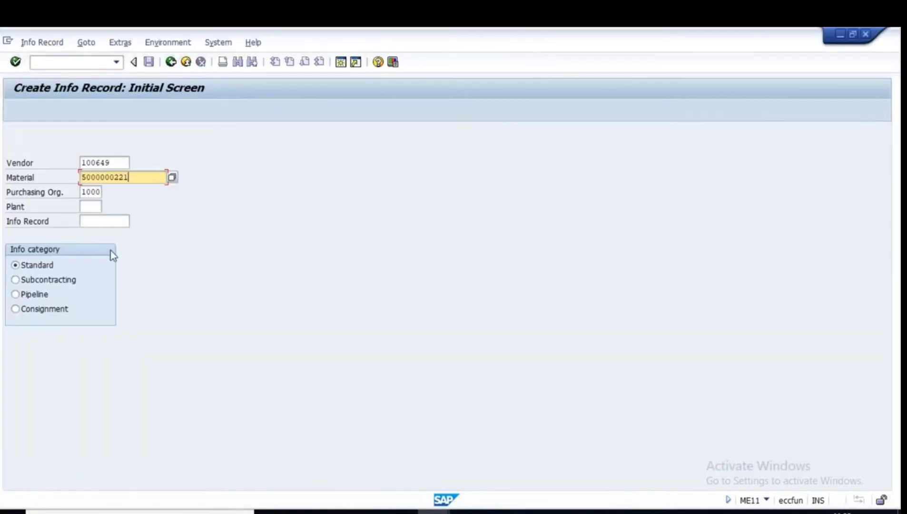
pyautogui.click(93, 208)
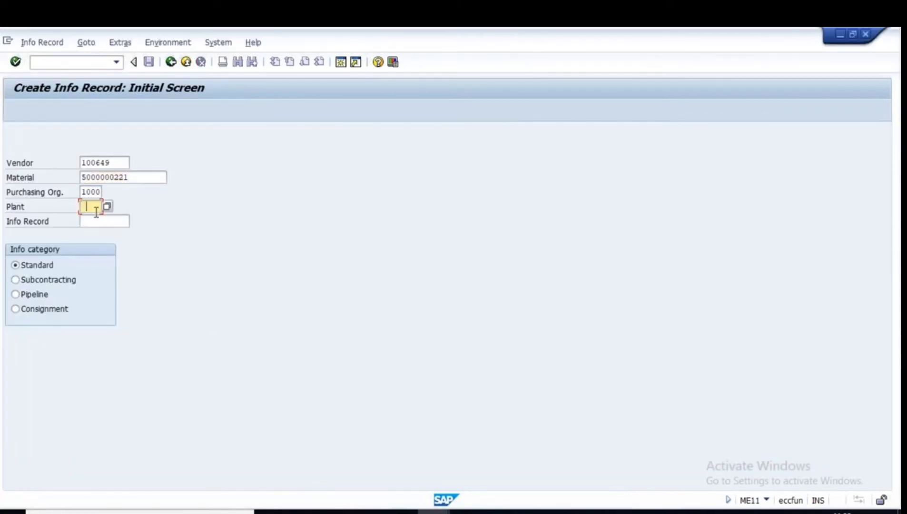
# Enter plant 1000 and open the info record's Purch. Org. Data 1 screen.
pyautogui.write('1000')
pyautogui.press('Return')
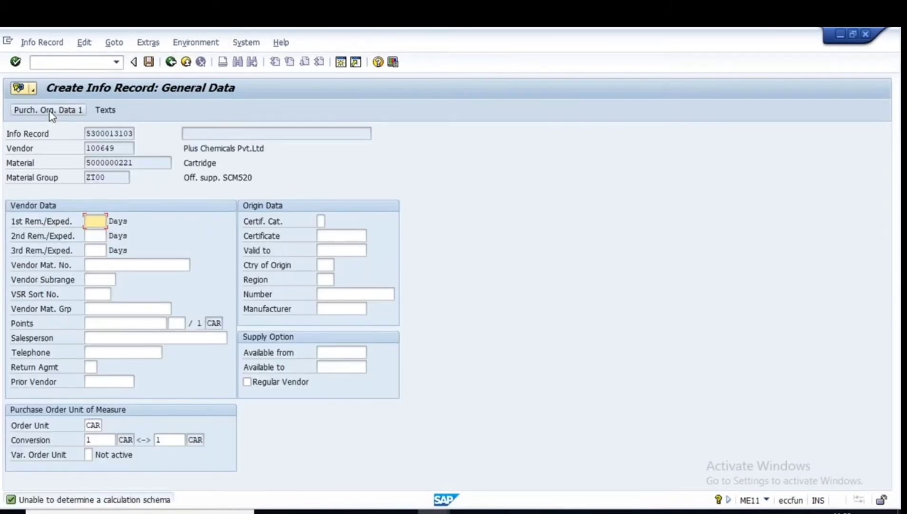
pyautogui.click(49, 109)
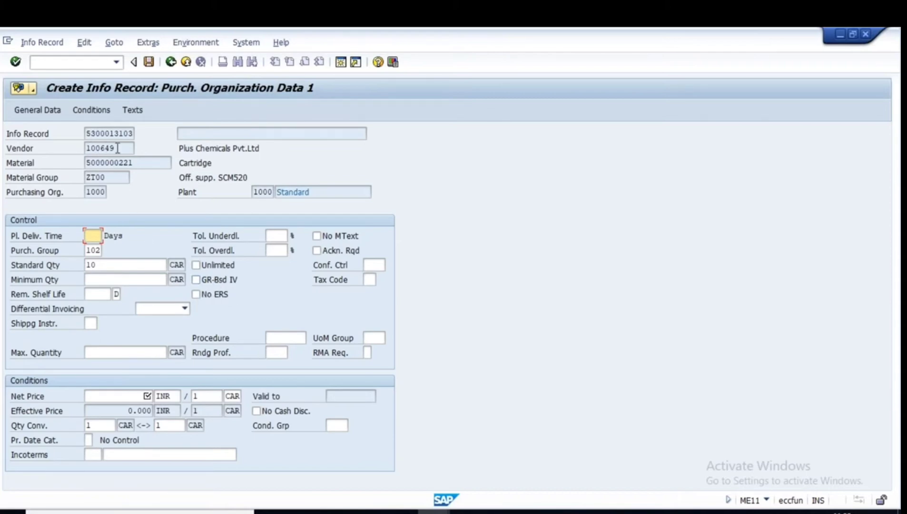
pyautogui.moveTo(118, 148); pyautogui.dragTo(66, 147)
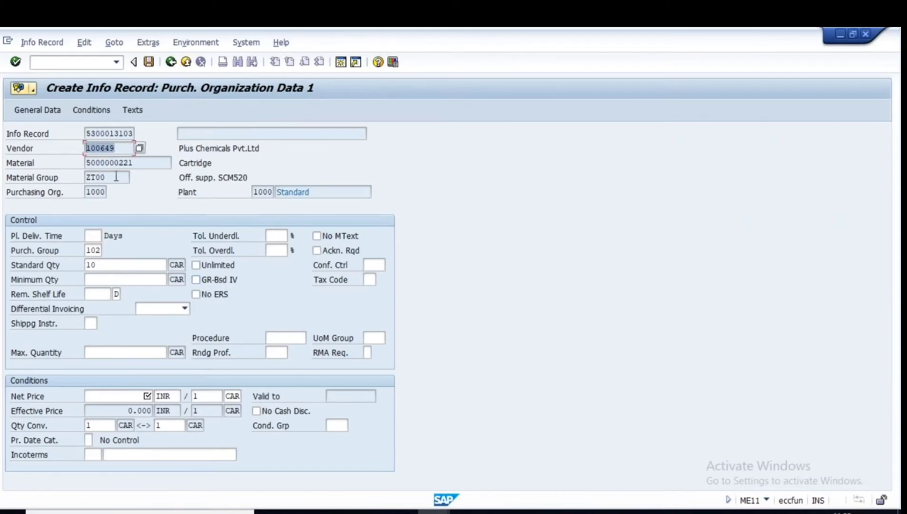
pyautogui.press('Tab')
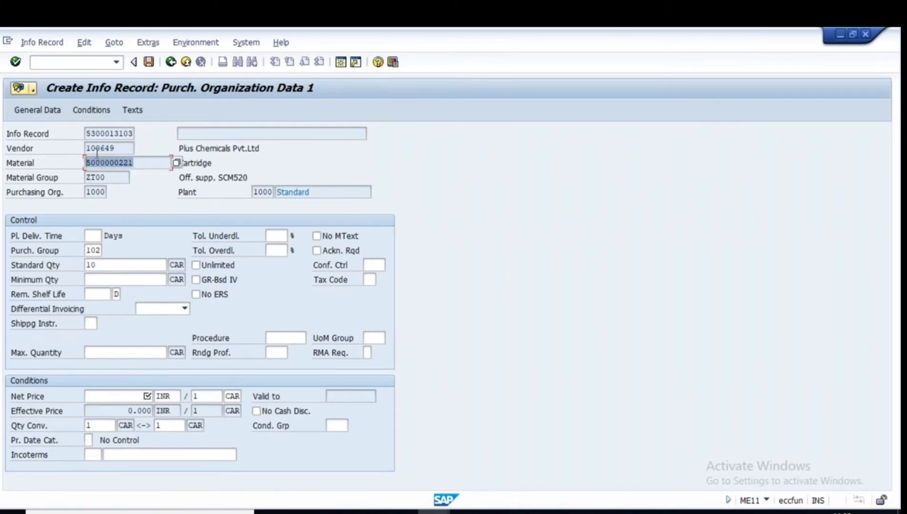
# Tick GR-Bsd IV, set 3 days planned delivery and net price 10 INR, then save.
pyautogui.click(196, 280)
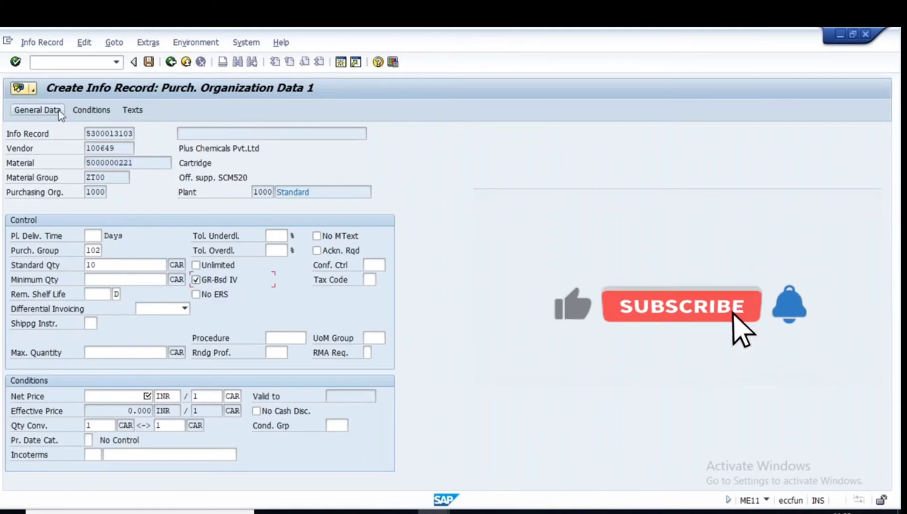
pyautogui.click(37, 112)
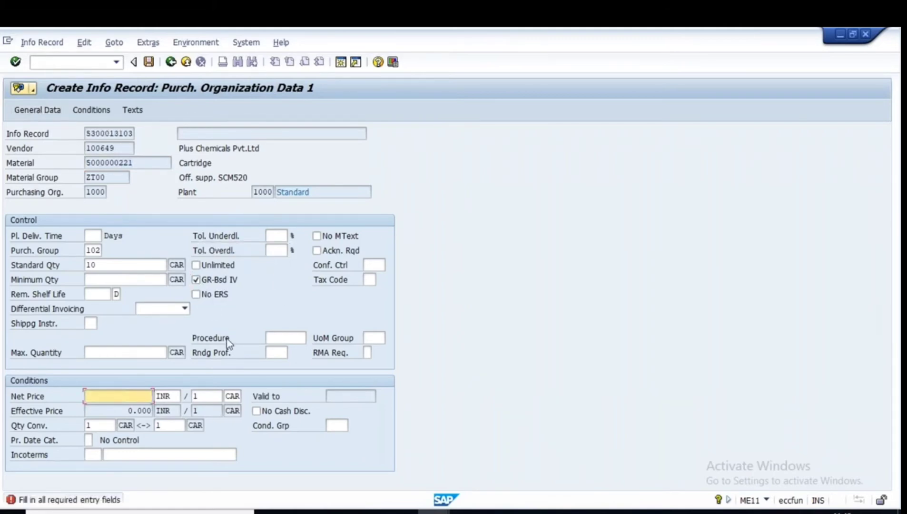
pyautogui.click(51, 110)
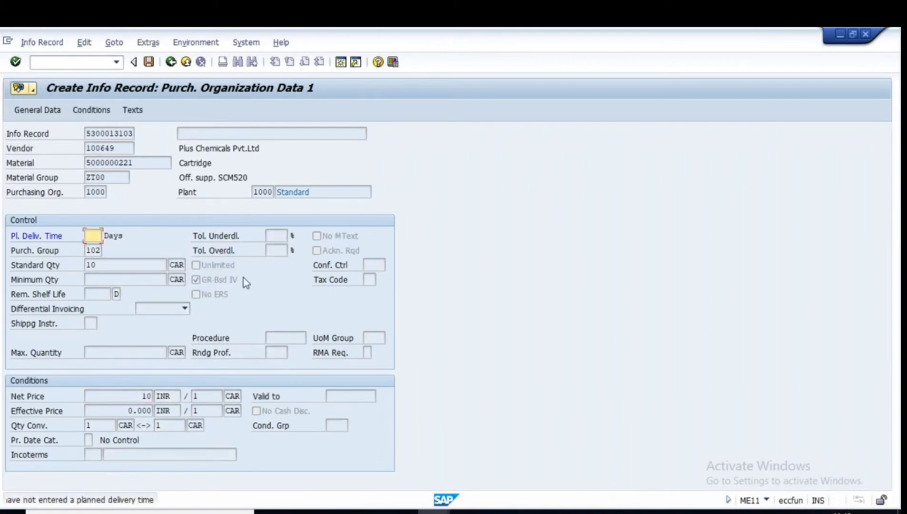
pyautogui.write('3')
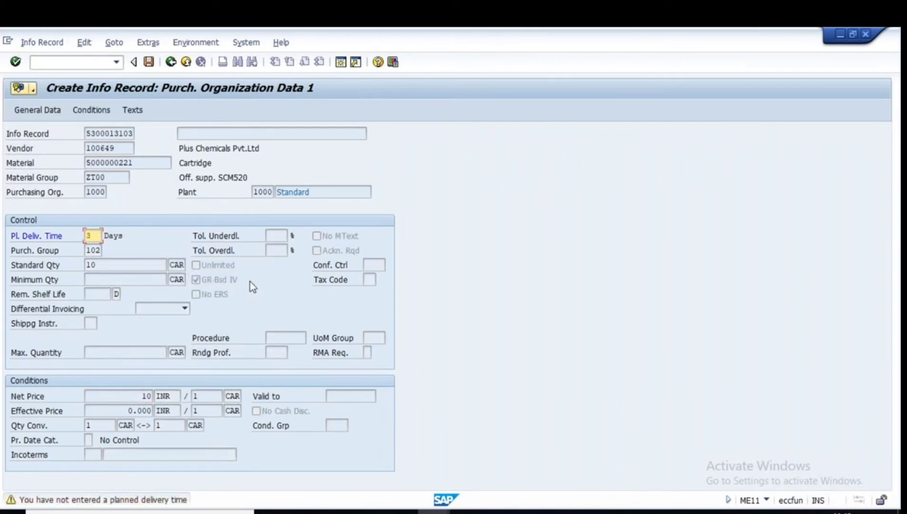
pyautogui.press('Return')
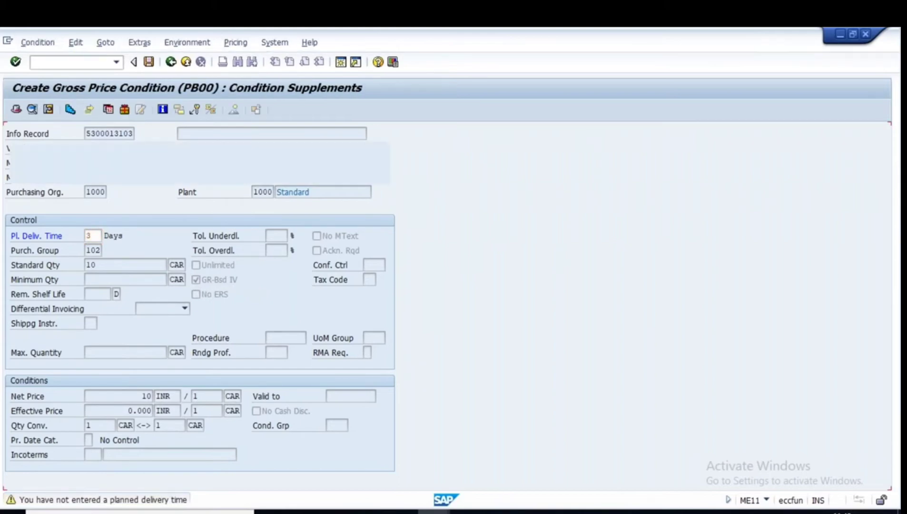
pyautogui.click(171, 62)
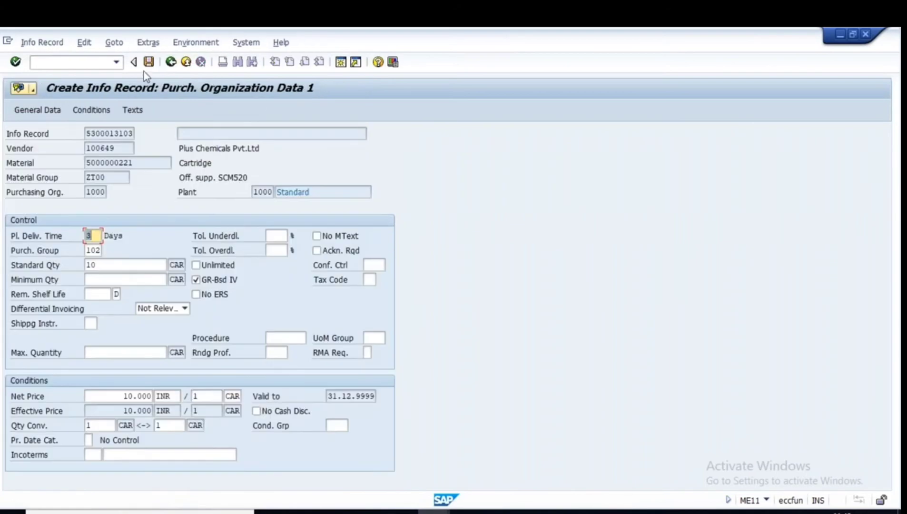
pyautogui.click(149, 61)
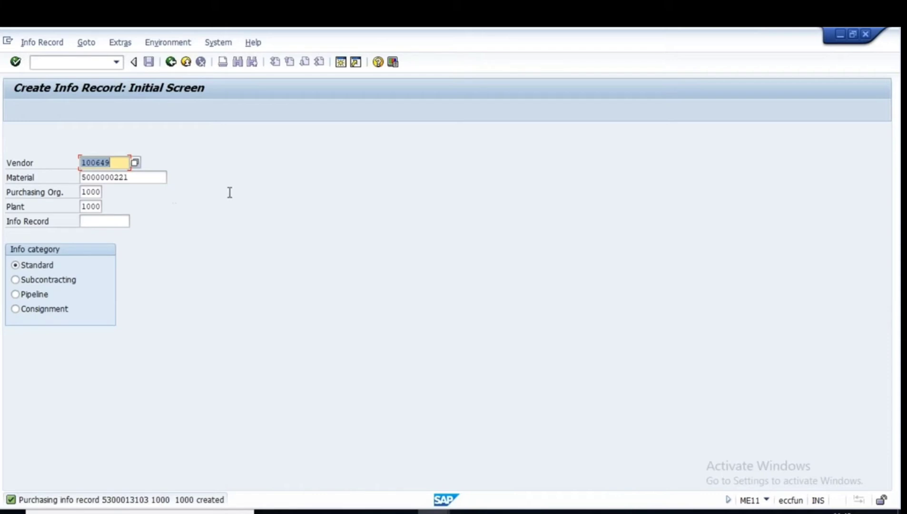
# Start an ME21N order for vendor Plus Chemicals with org data 1000/100/1000.
pyautogui.click(170, 62)
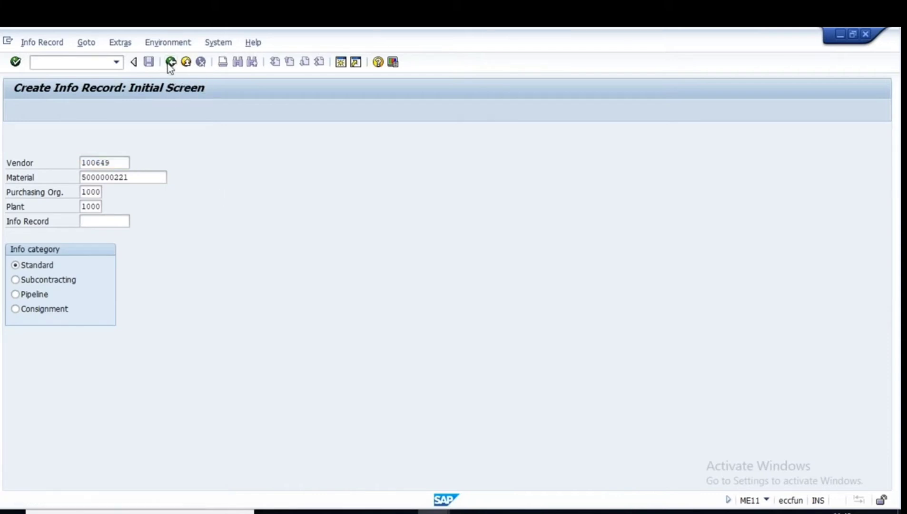
pyautogui.write('me2')
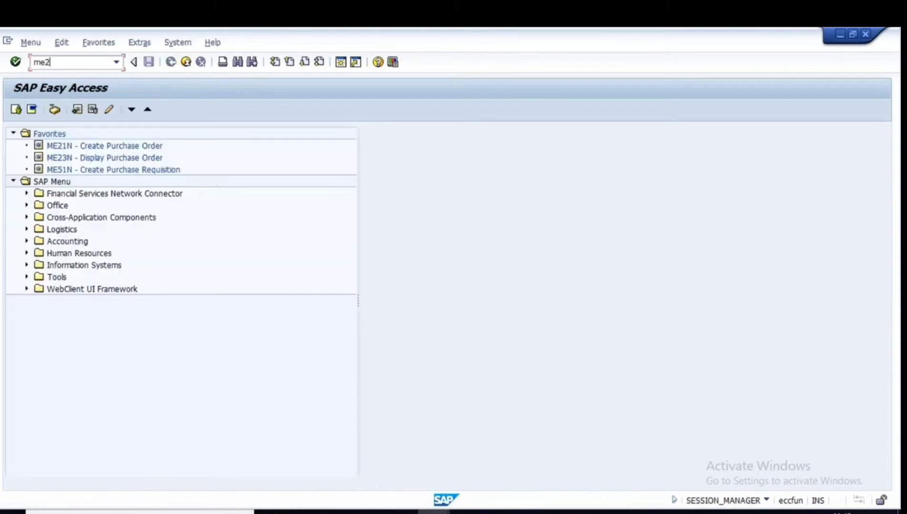
pyautogui.write('1n')
pyautogui.press('Return')
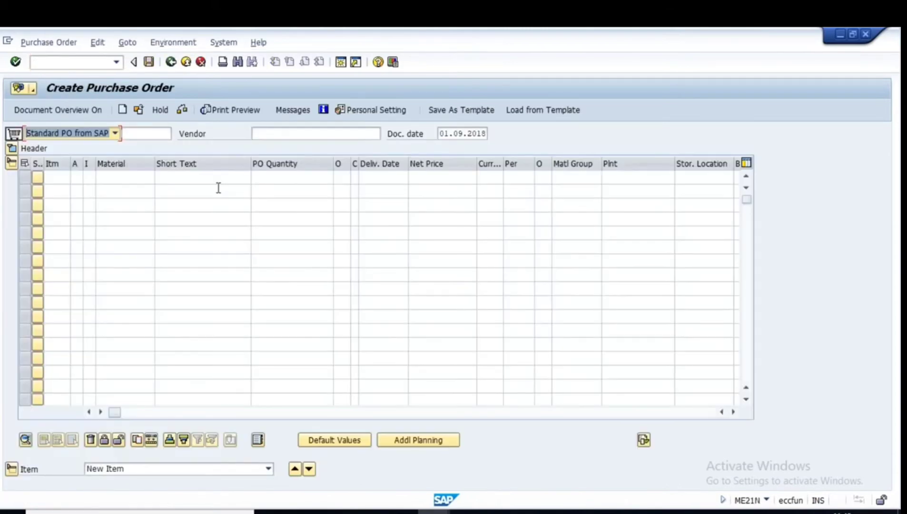
pyautogui.click(275, 134)
pyautogui.click(275, 146)
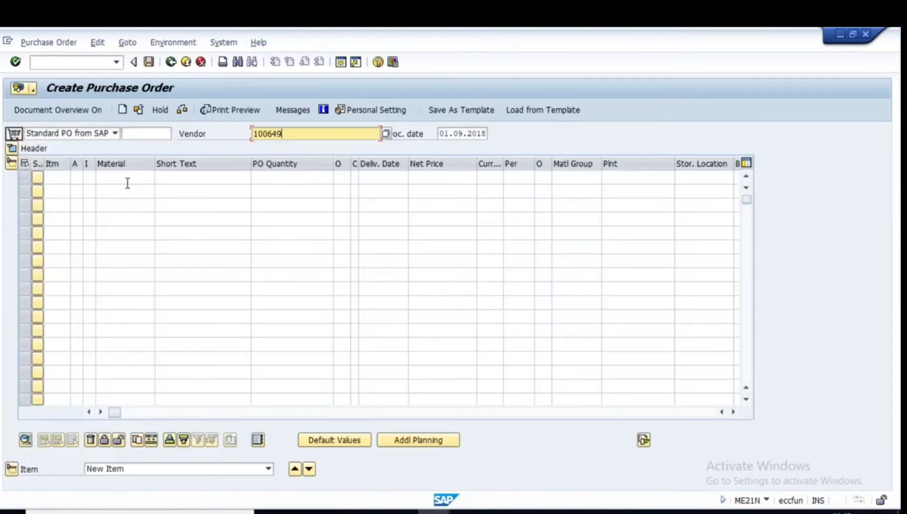
pyautogui.press('Return')
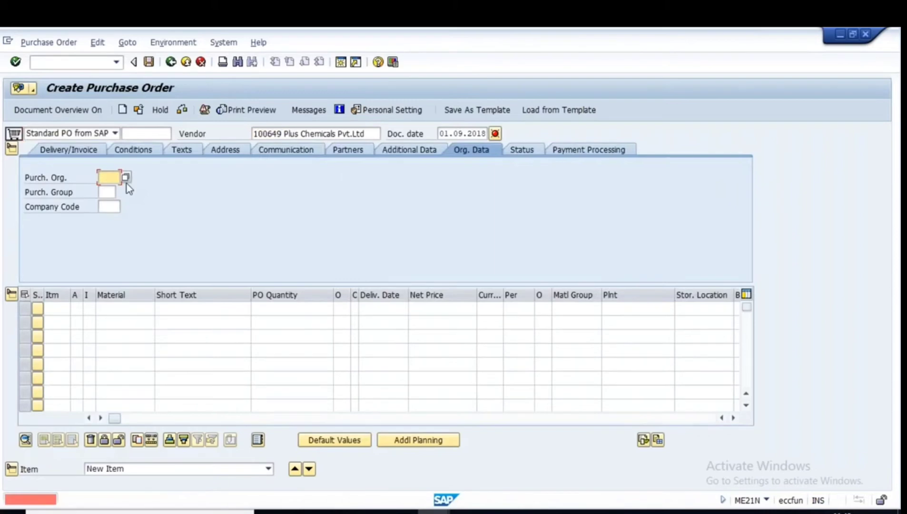
pyautogui.click(110, 178)
pyautogui.click(110, 190)
pyautogui.click(109, 192)
pyautogui.click(114, 206)
pyautogui.click(111, 206)
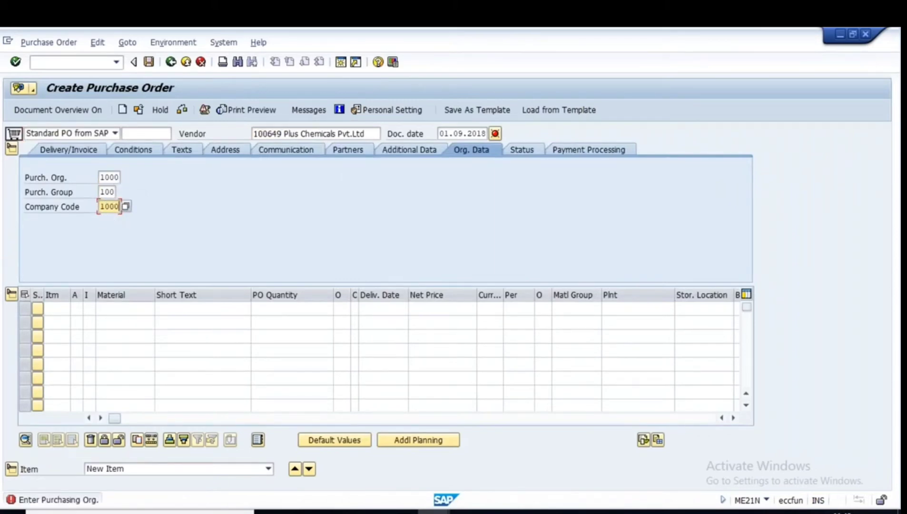
pyautogui.click(119, 309)
pyautogui.click(121, 318)
pyautogui.click(262, 309)
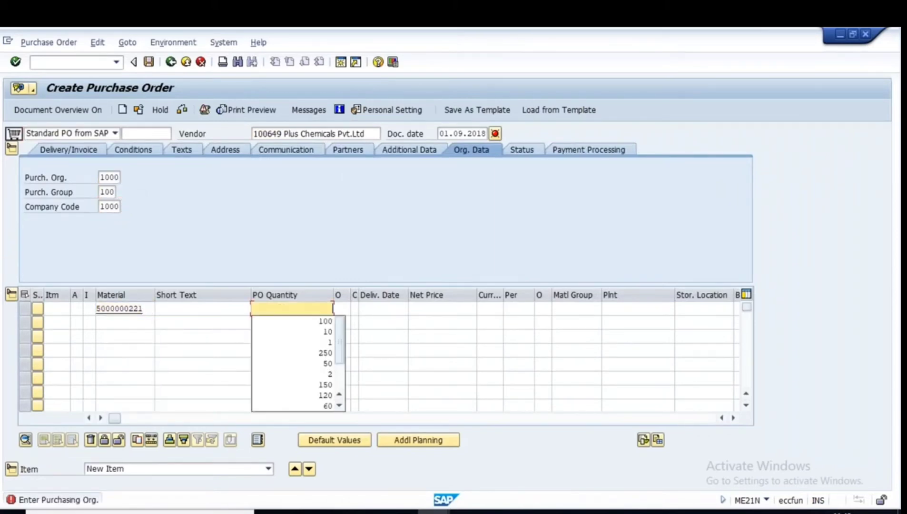
pyautogui.click(314, 322)
pyautogui.click(626, 309)
pyautogui.click(614, 318)
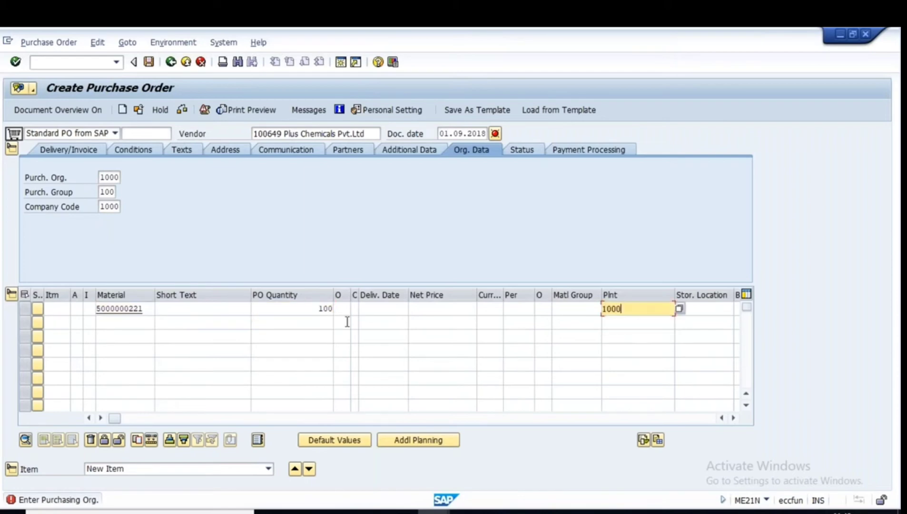
pyautogui.moveTo(319, 309); pyautogui.dragTo(380, 307)
pyautogui.moveTo(639, 311); pyautogui.dragTo(459, 309)
pyautogui.press('Return')
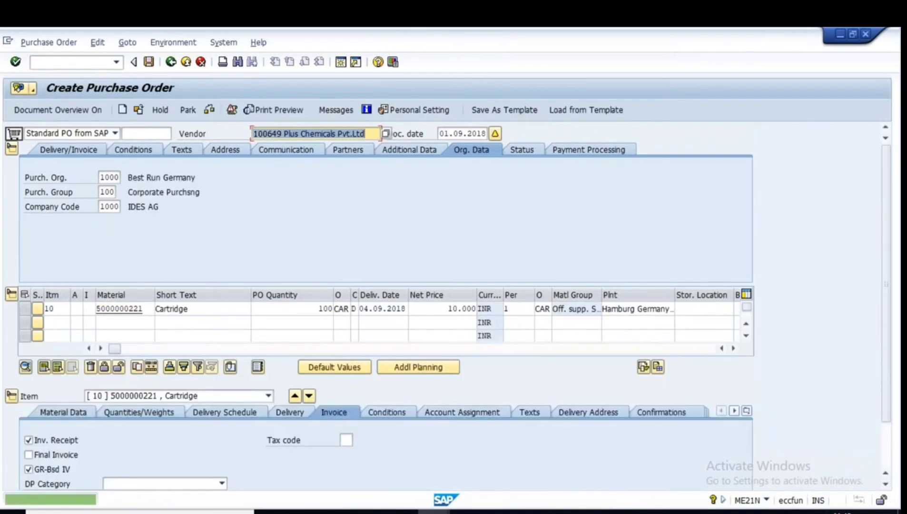
pyautogui.scroll(-2, 419, 462)
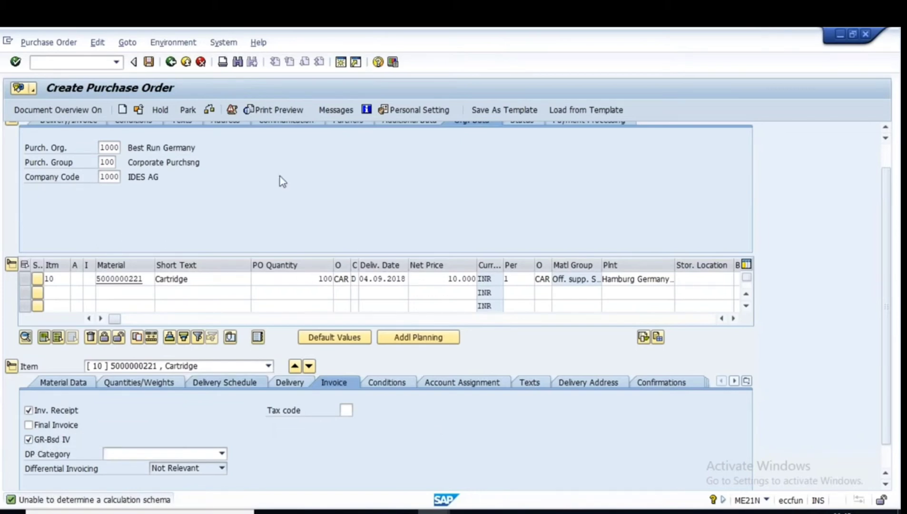
pyautogui.scroll(2, 281, 180)
pyautogui.click(208, 111)
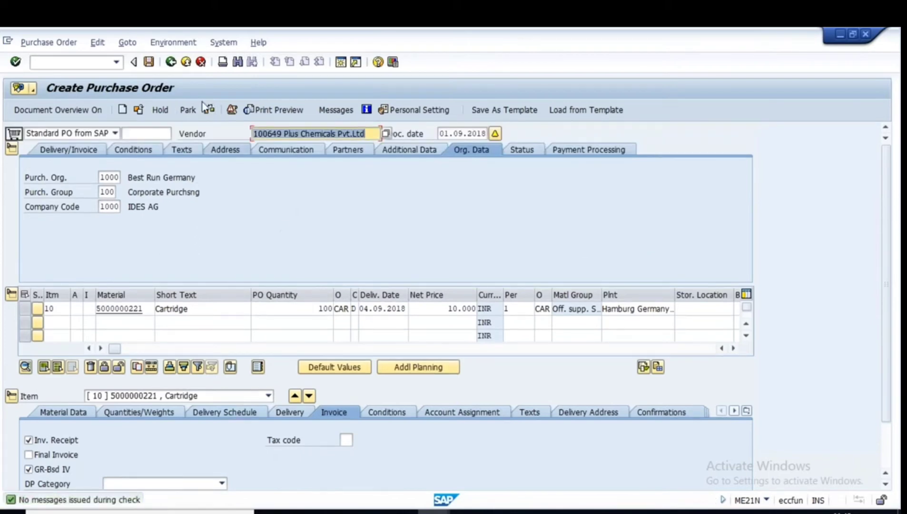
pyautogui.click(149, 62)
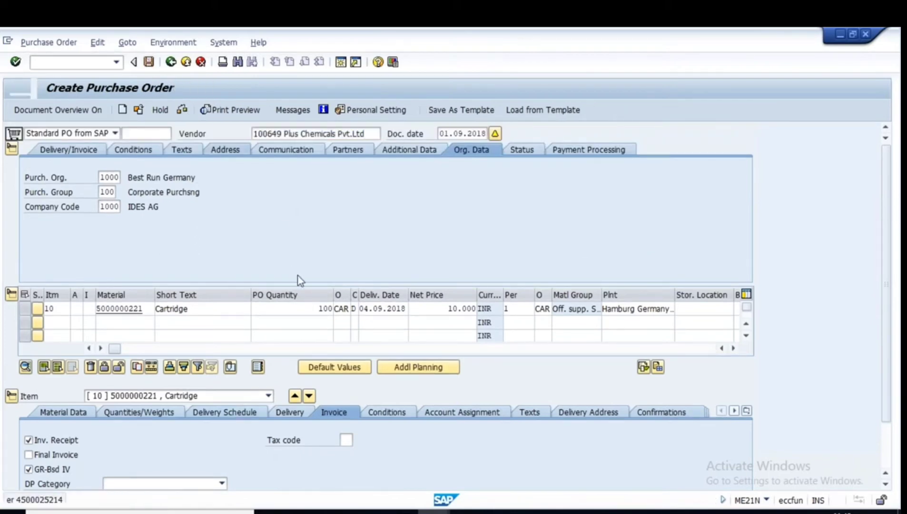
pyautogui.doubleClick(230, 500)
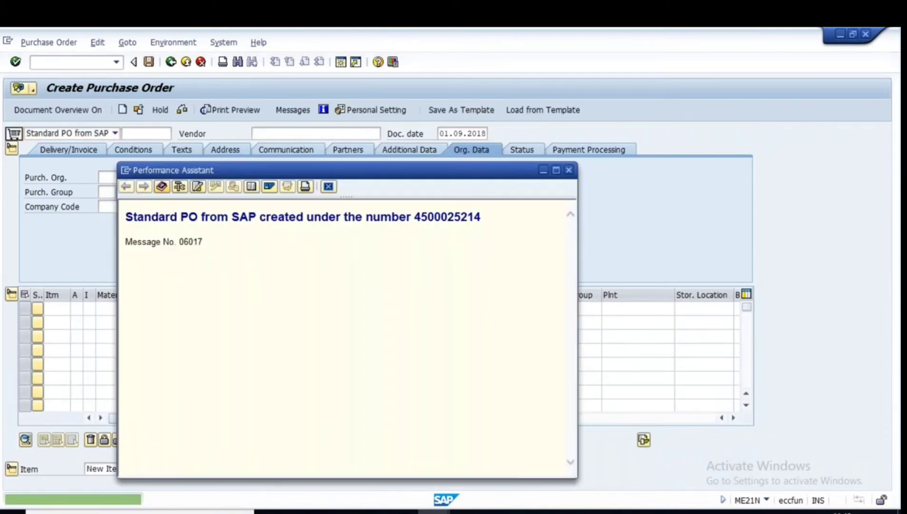
pyautogui.doubleClick(447, 217)
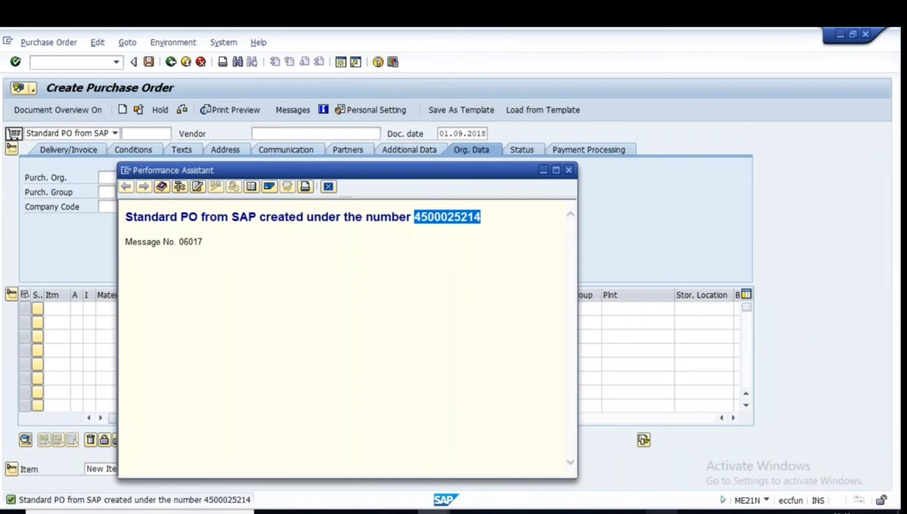
pyautogui.click(629, 512)
pyautogui.moveTo(149, 257); pyautogui.dragTo(35, 253)
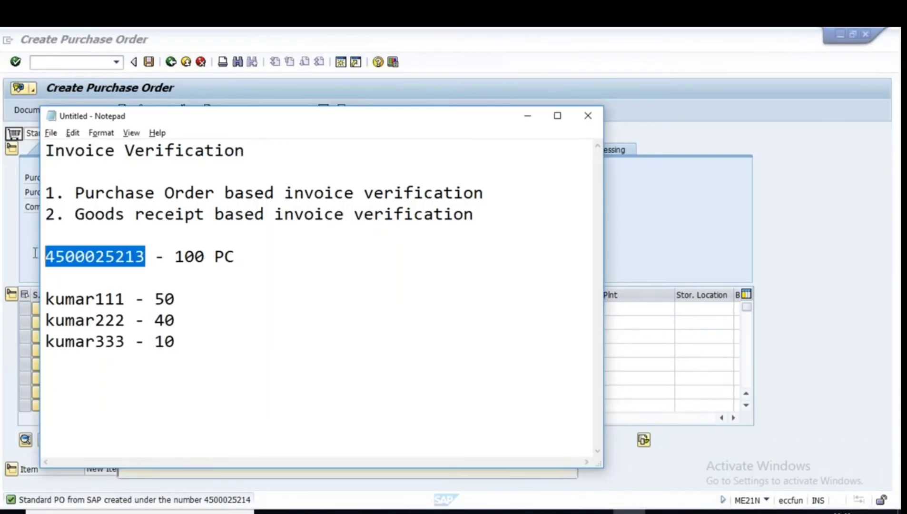
pyautogui.hotkey('ctrl', 'v')
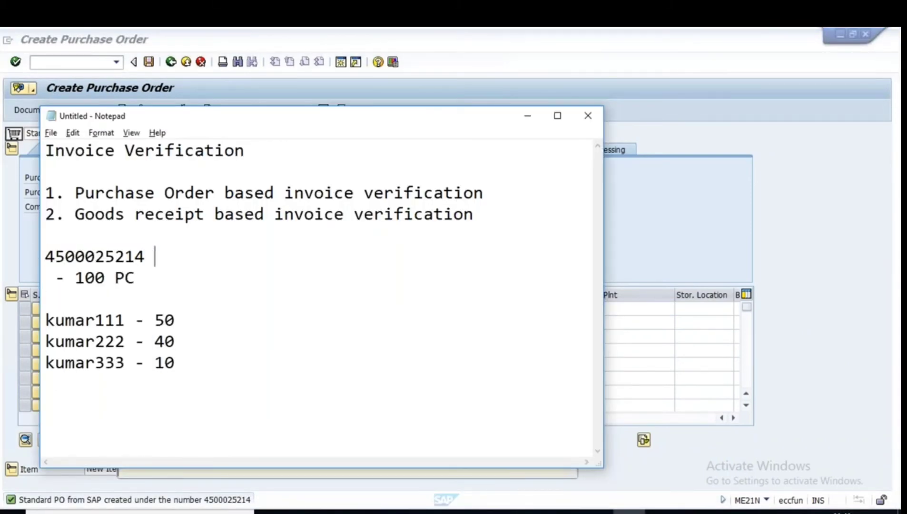
pyautogui.press('Delete')
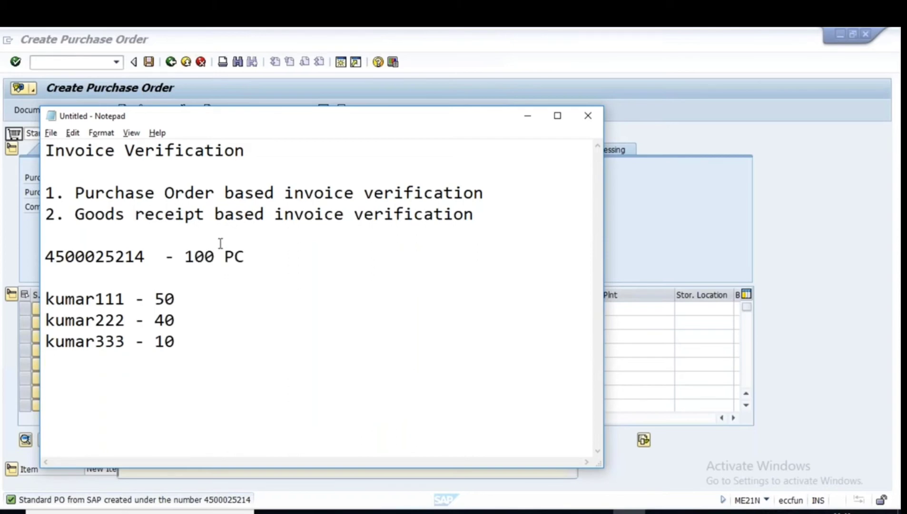
pyautogui.press('BackSpace')
pyautogui.write('R')
pyautogui.moveTo(143, 258); pyautogui.dragTo(43, 258)
pyautogui.hotkey('ctrl', 'c')
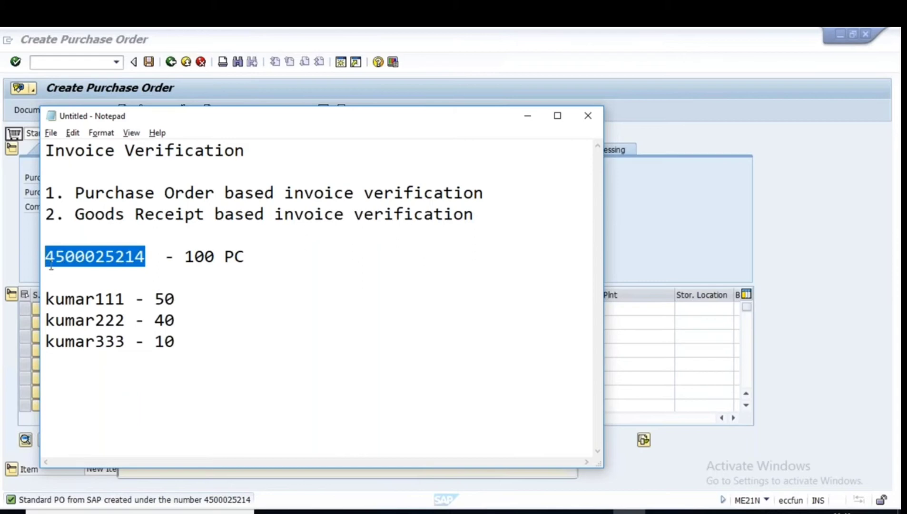
# Close the PO creation message and back out of ME21N to SAP Easy Access.
pyautogui.click(401, 513)
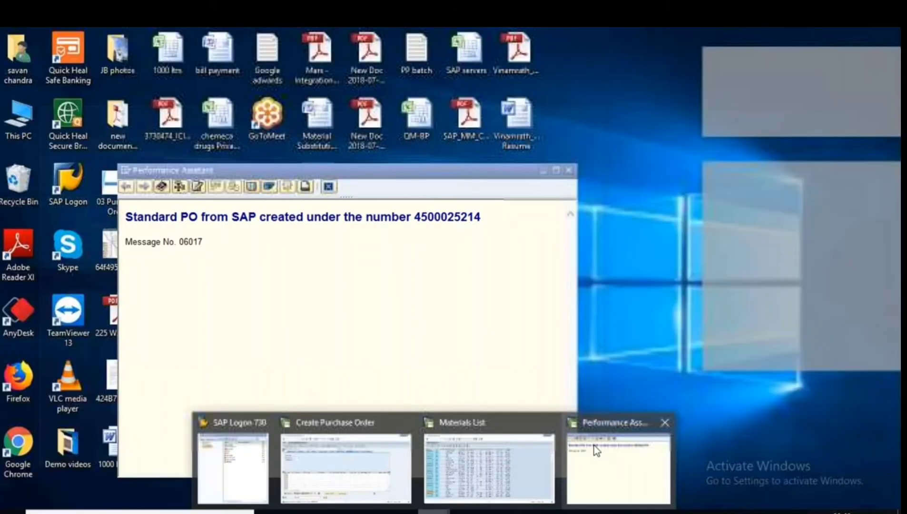
pyautogui.click(595, 452)
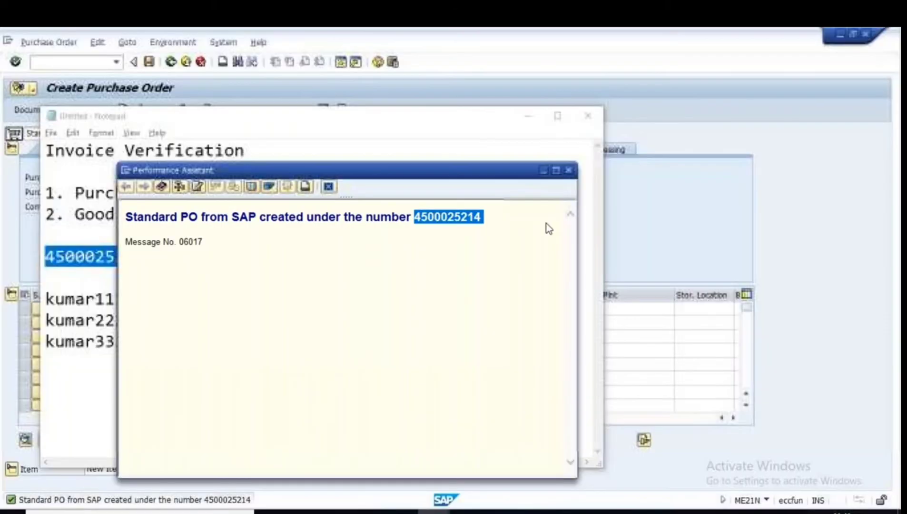
pyautogui.click(569, 170)
pyautogui.moveTo(433, 512)
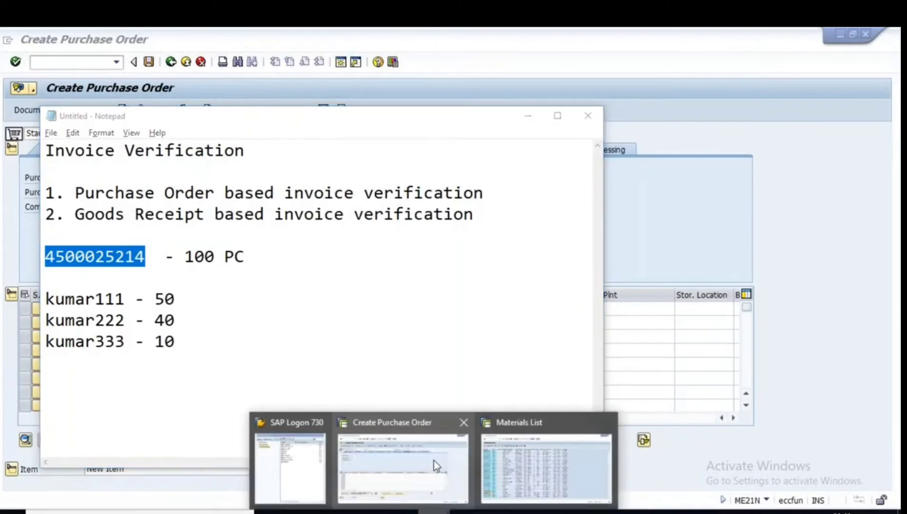
pyautogui.click(434, 461)
pyautogui.click(170, 62)
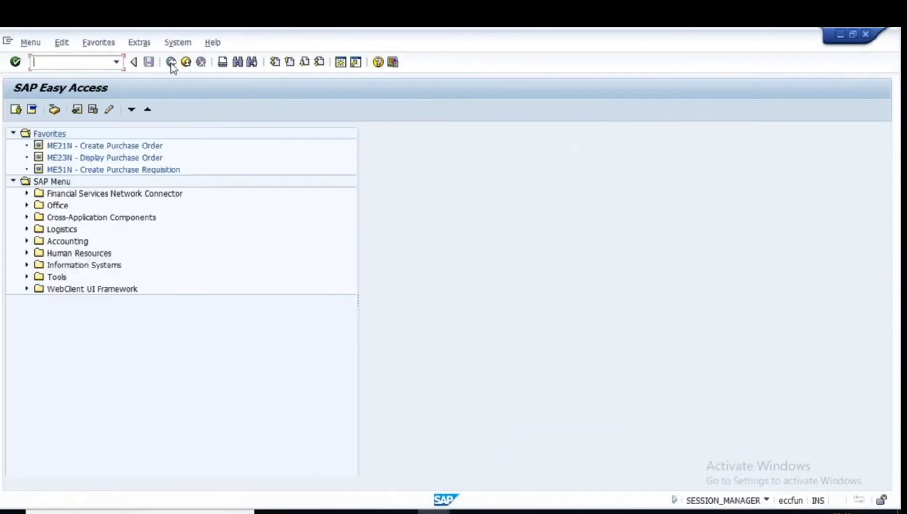
pyautogui.write('MIGO')
pyautogui.press('Return')
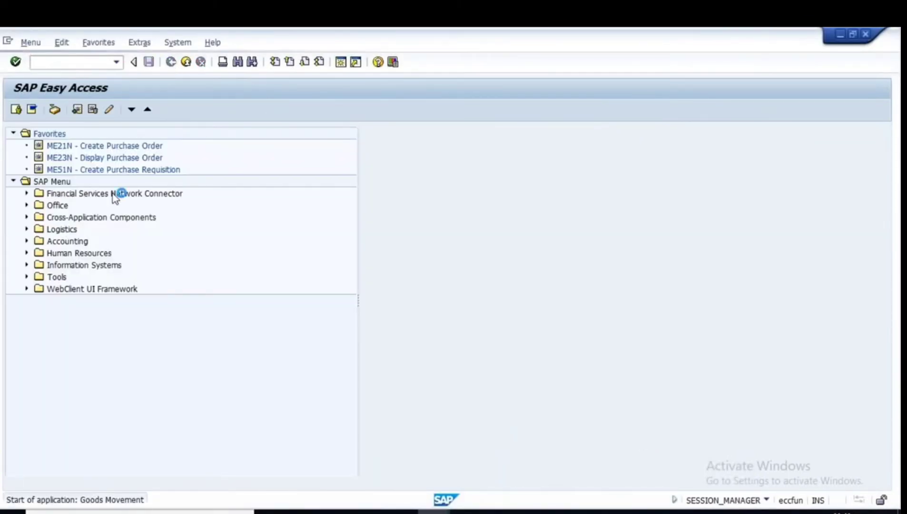
pyautogui.hotkey('ctrl', 'v')
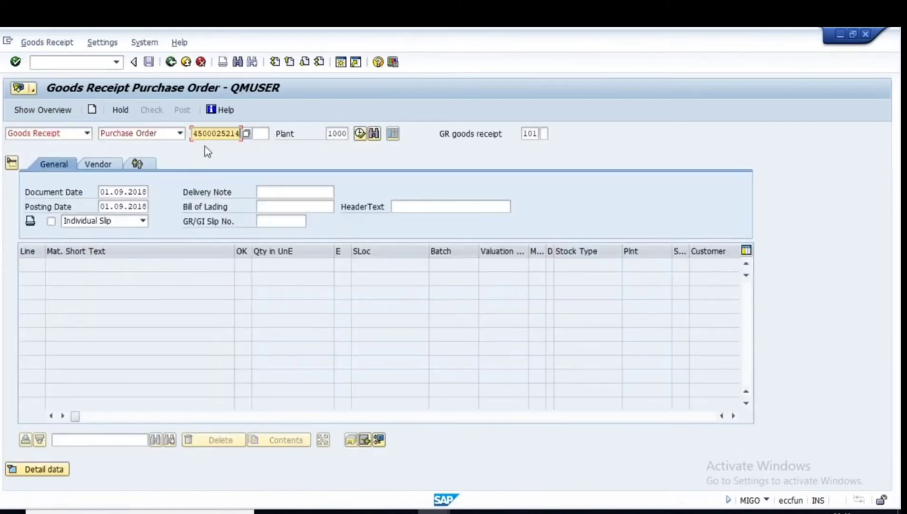
pyautogui.press('Return')
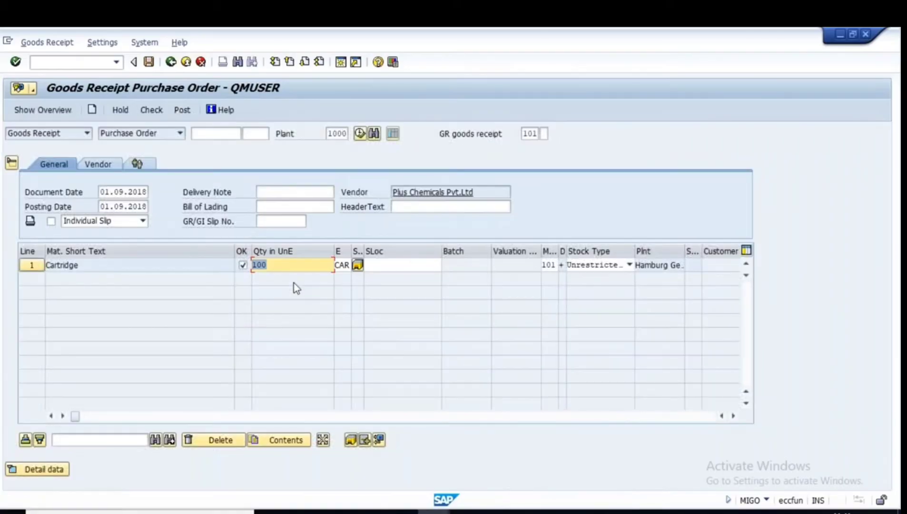
# Enter quantity 50, storage location L000 and delivery note RAM111.
pyautogui.write('50')
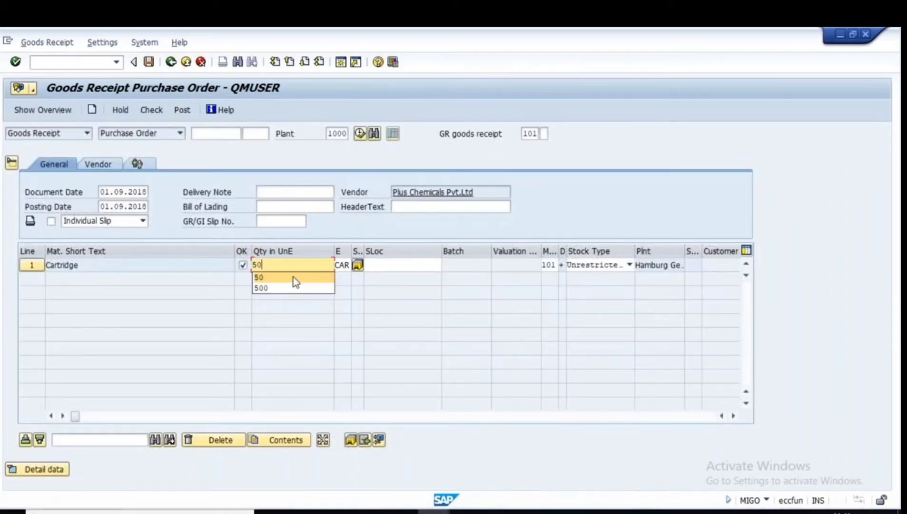
pyautogui.click(403, 265)
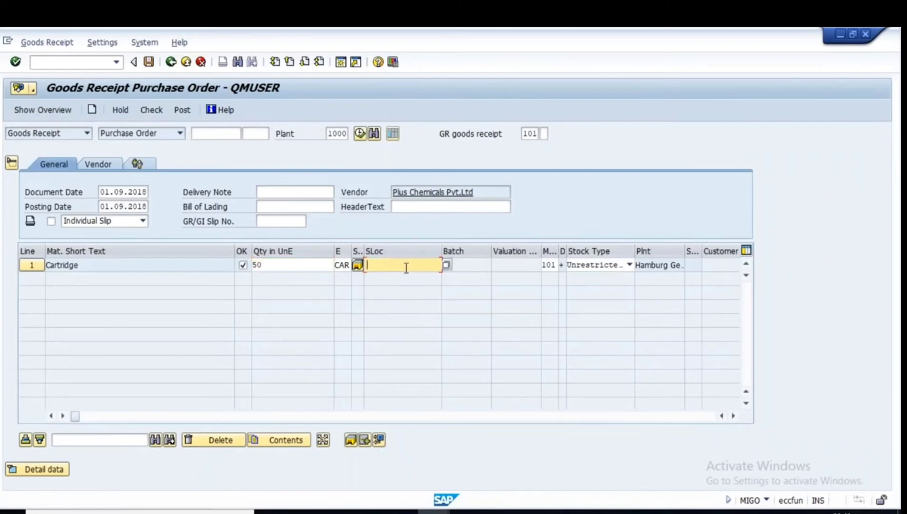
pyautogui.write('L000')
pyautogui.click(281, 188)
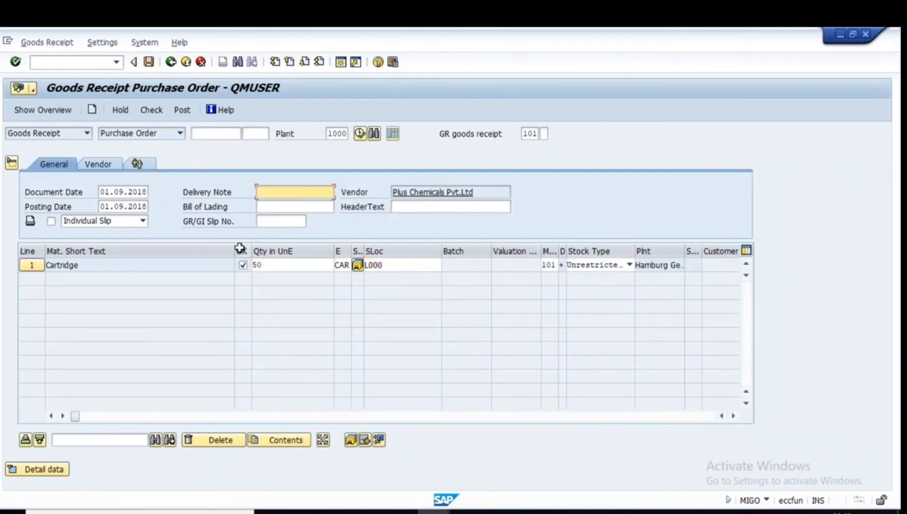
pyautogui.press('capslock')
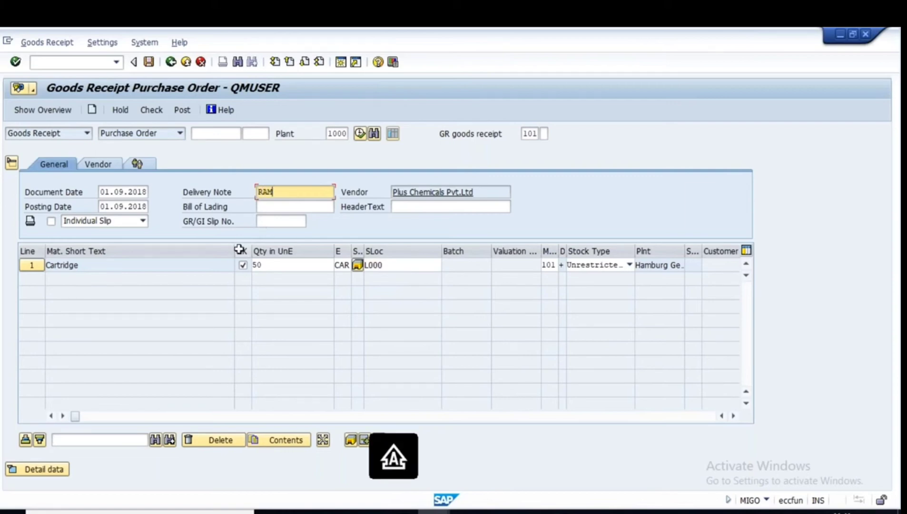
pyautogui.write('RAM111')
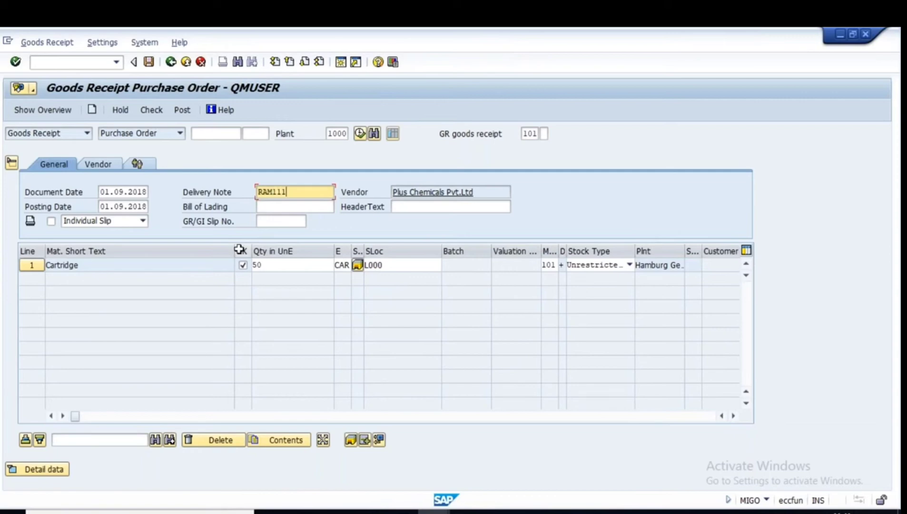
pyautogui.press('Return')
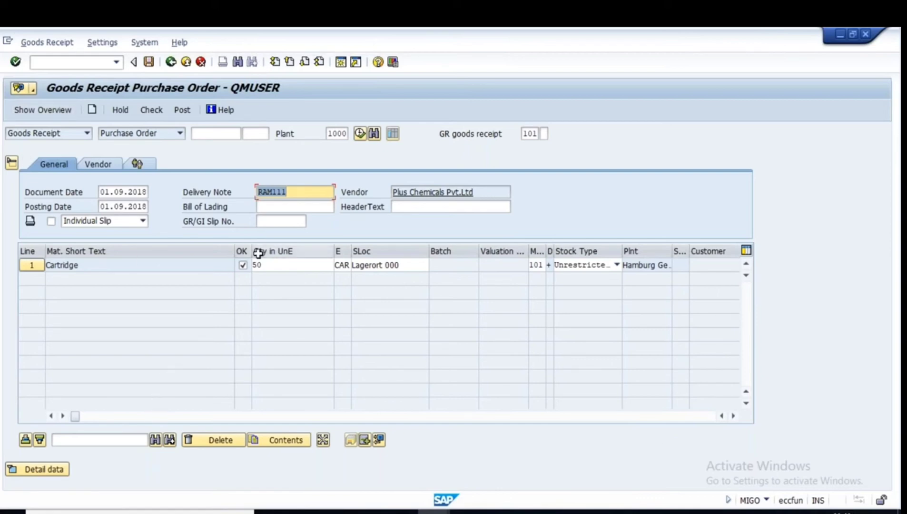
# Check the receipt, dismiss the 50 CAR shortfall warning, and post it.
pyautogui.click(150, 110)
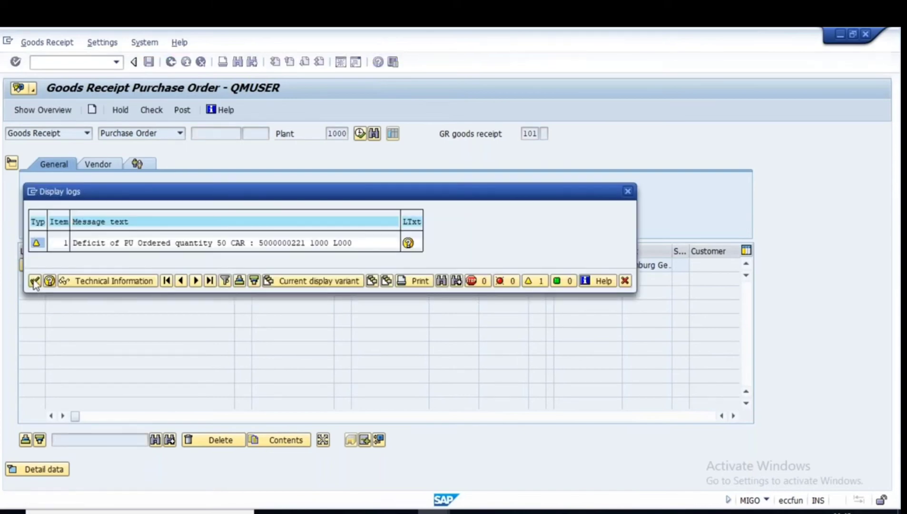
pyautogui.click(34, 281)
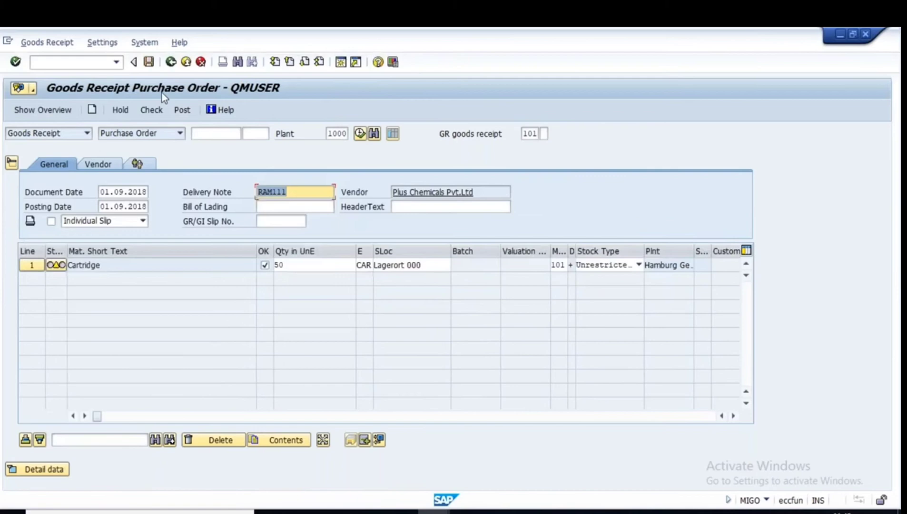
pyautogui.click(182, 110)
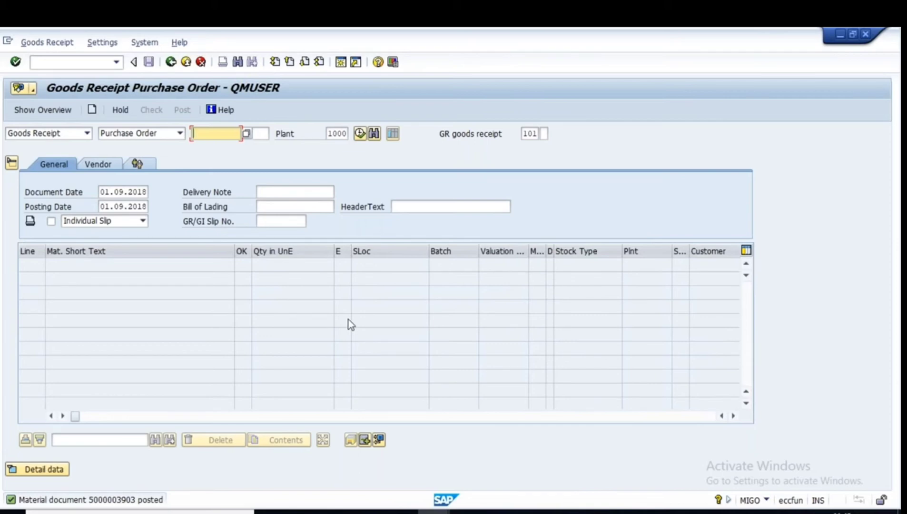
pyautogui.click(215, 147)
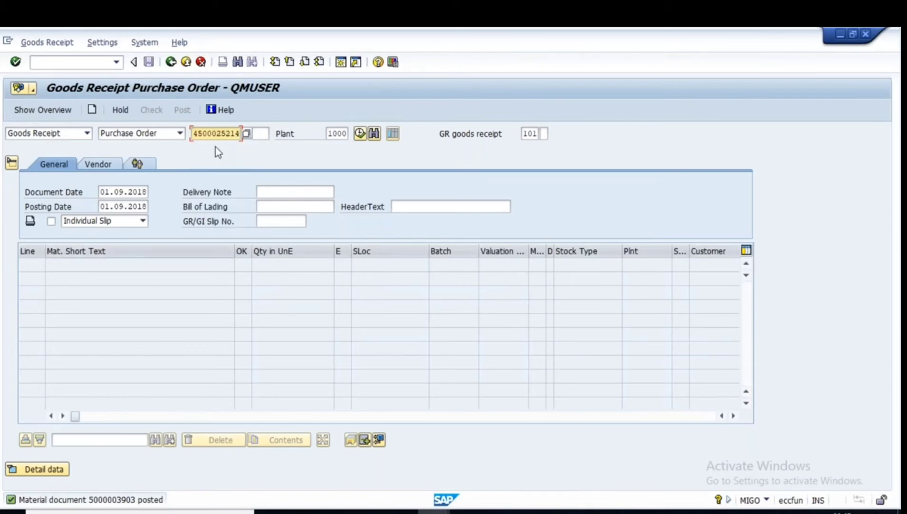
pyautogui.press('Return')
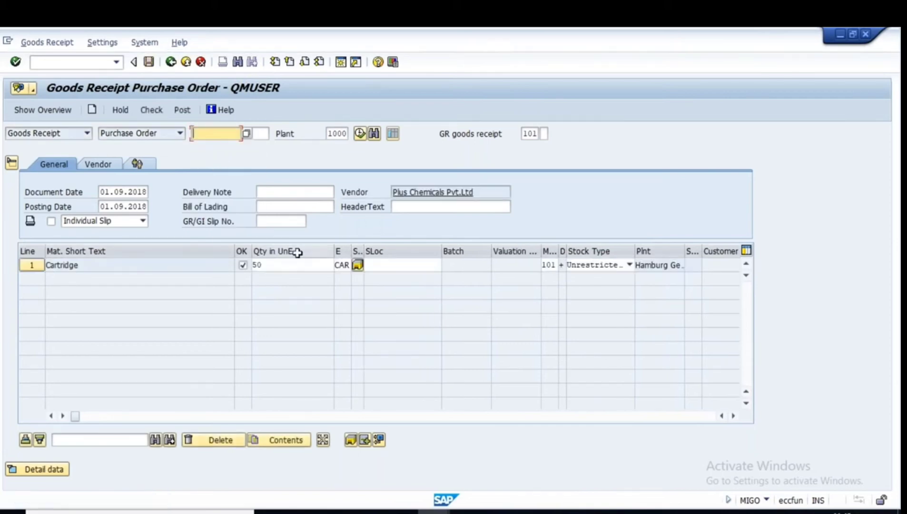
pyautogui.click(266, 265)
pyautogui.doubleClick(259, 265)
pyautogui.write('40')
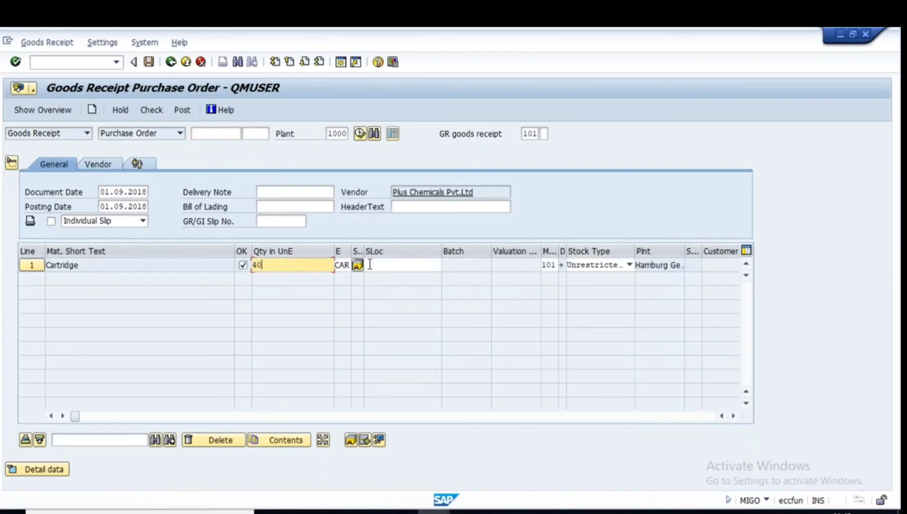
pyautogui.click(370, 265)
pyautogui.click(369, 264)
pyautogui.click(377, 279)
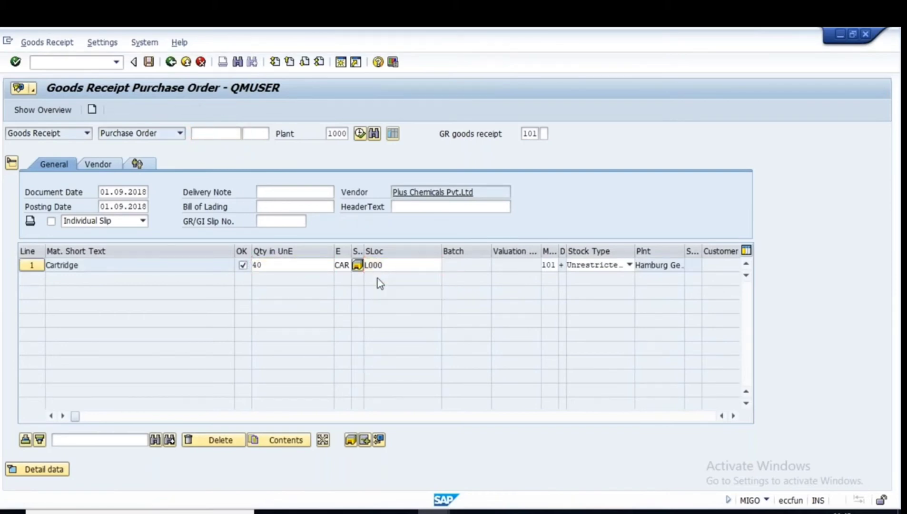
# Set the delivery note to RAM222.
pyautogui.click(288, 192)
pyautogui.write('R')
pyautogui.click(295, 205)
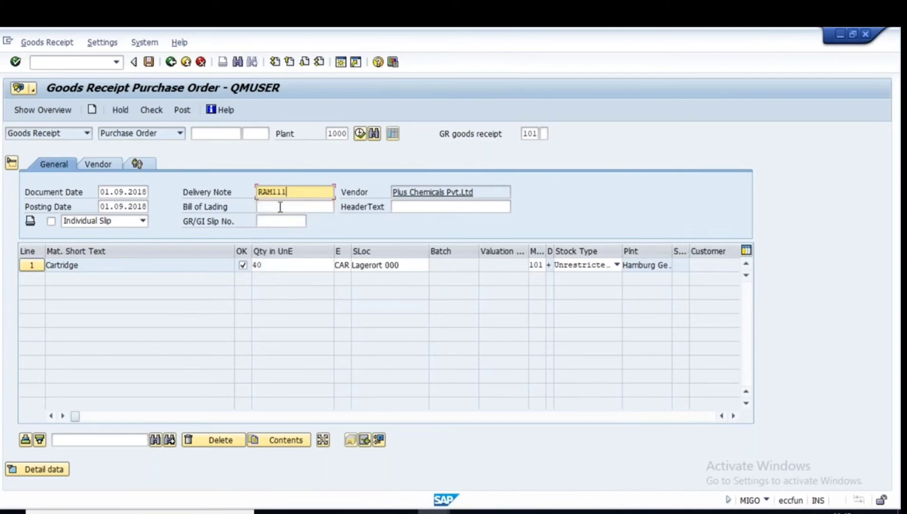
pyautogui.press('BackSpace')
pyautogui.press('BackSpace')
pyautogui.press('BackSpace')
pyautogui.write('22')
pyautogui.press('Return')
# Check and post the 40-cartridge receipt past the 10 CAR deficit warning, then return to the slides.
pyautogui.click(150, 110)
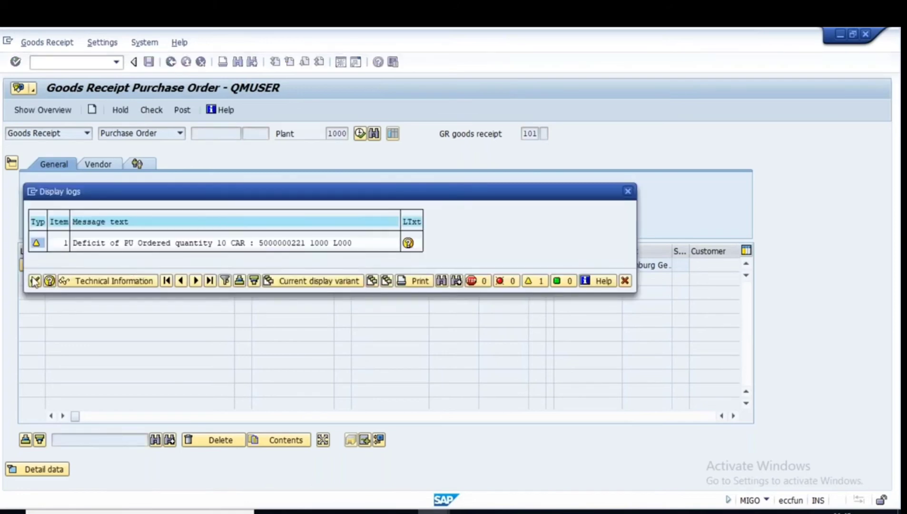
pyautogui.click(35, 281)
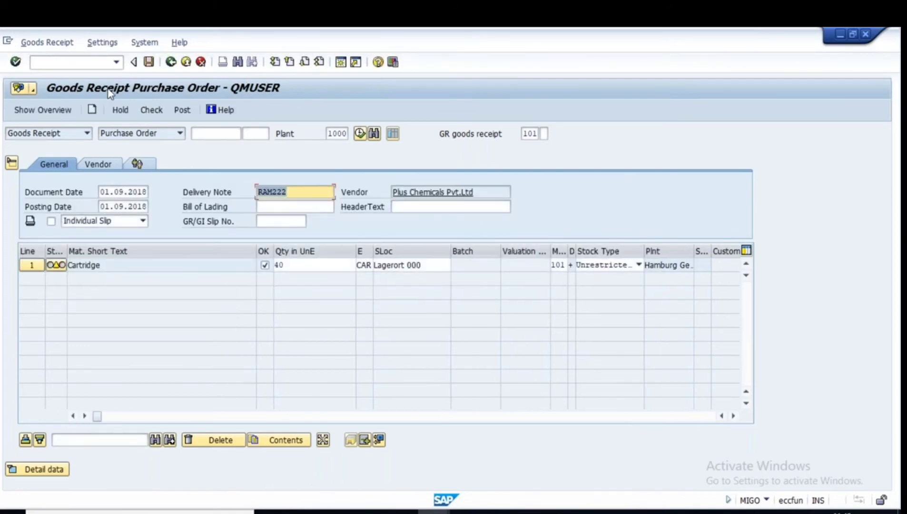
pyautogui.click(148, 62)
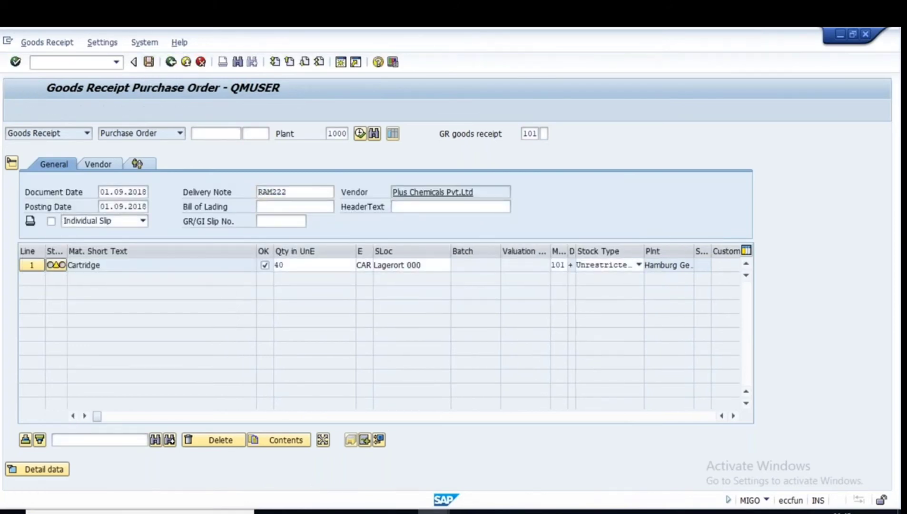
pyautogui.click(598, 512)
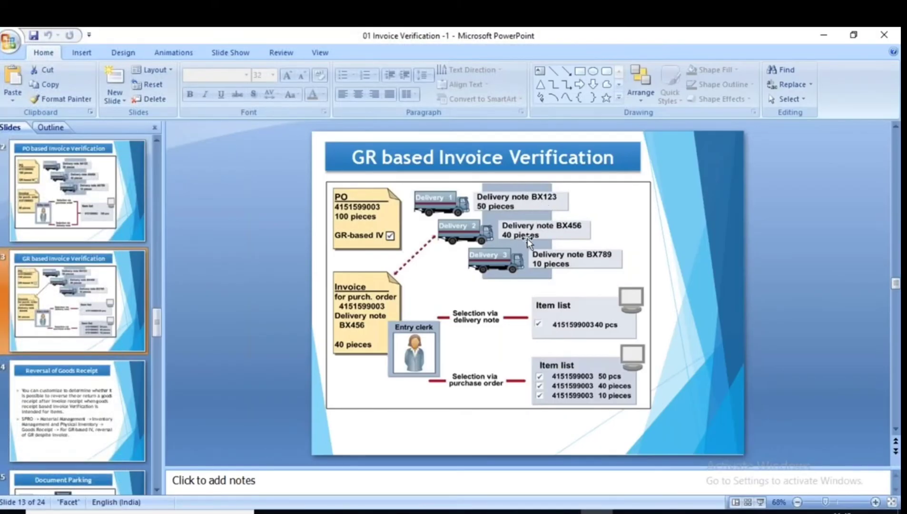
pyautogui.hotkey('alt', 'Tab')
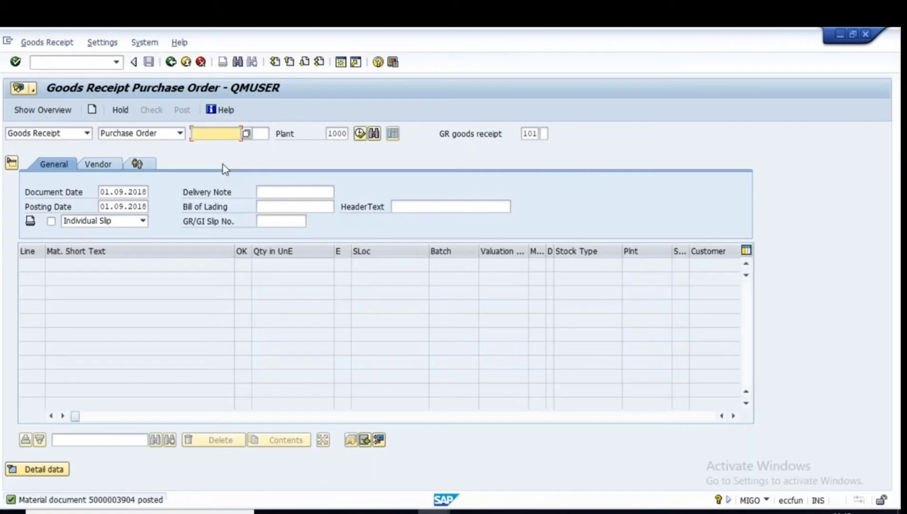
pyautogui.write('4')
pyautogui.click(218, 145)
pyautogui.press('Return')
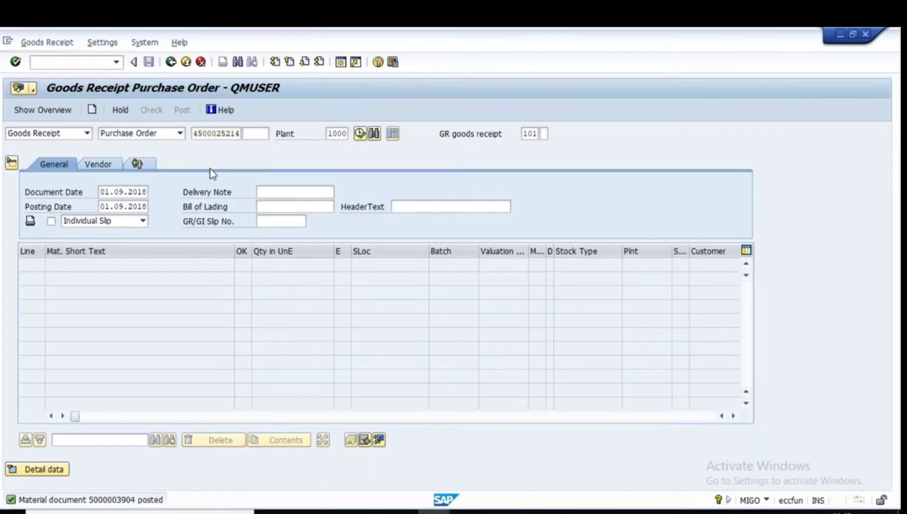
# Enter storage location L000 and delivery note RAM333 for the 10 CAR Cartridge line.
pyautogui.click(379, 265)
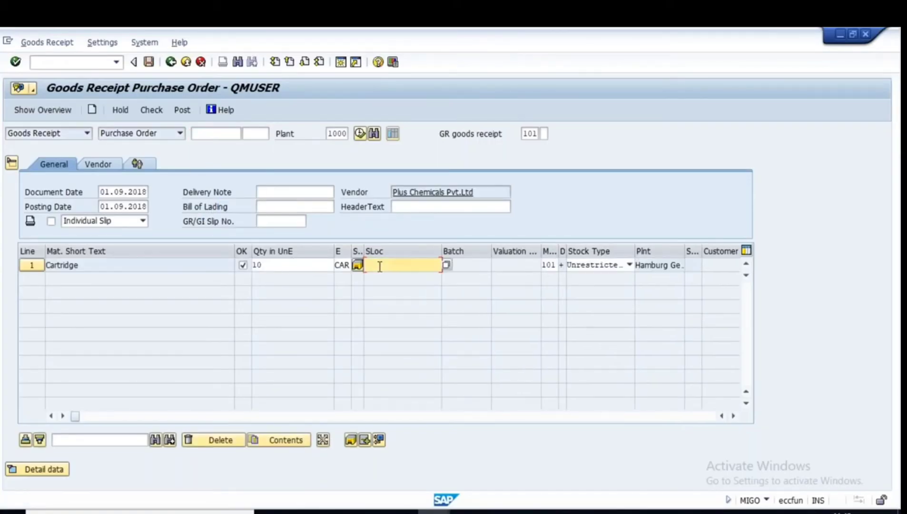
pyautogui.write('L000')
pyautogui.click(271, 192)
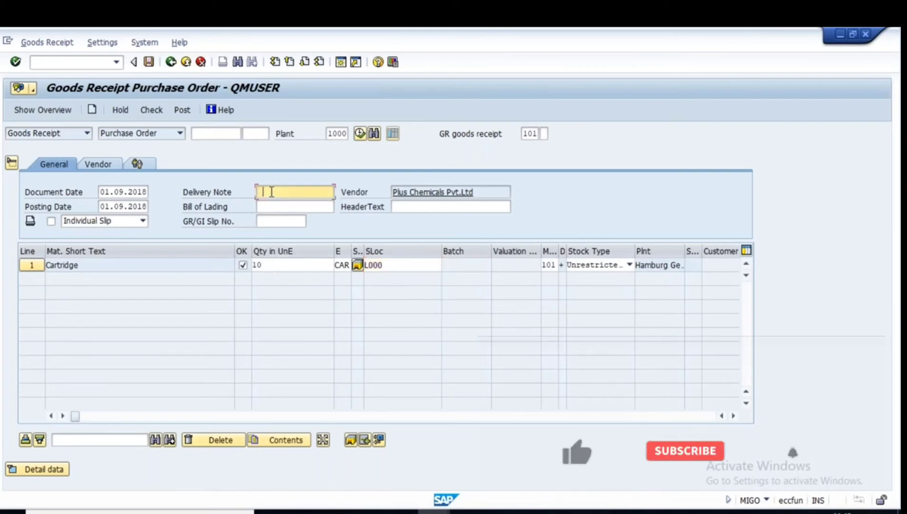
pyautogui.write('RAM22')
pyautogui.press('BackSpace')
pyautogui.press('BackSpace')
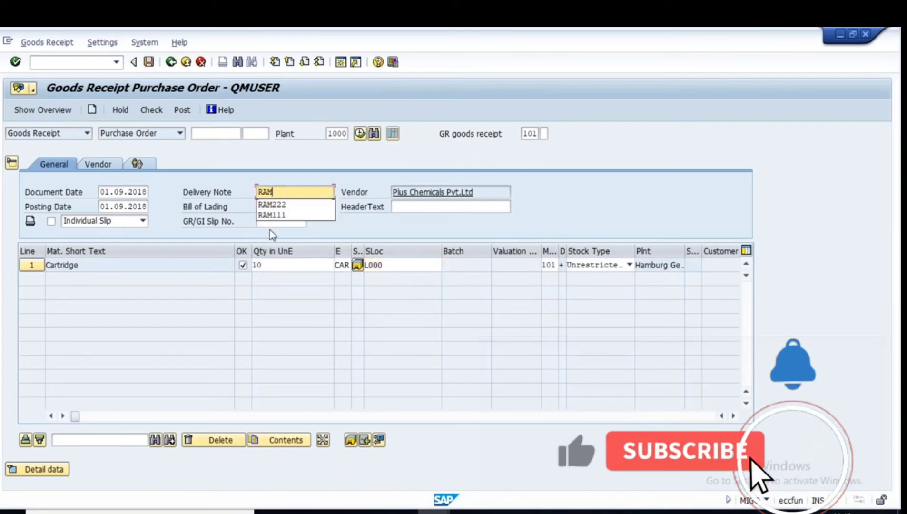
pyautogui.write('333')
pyautogui.press('Return')
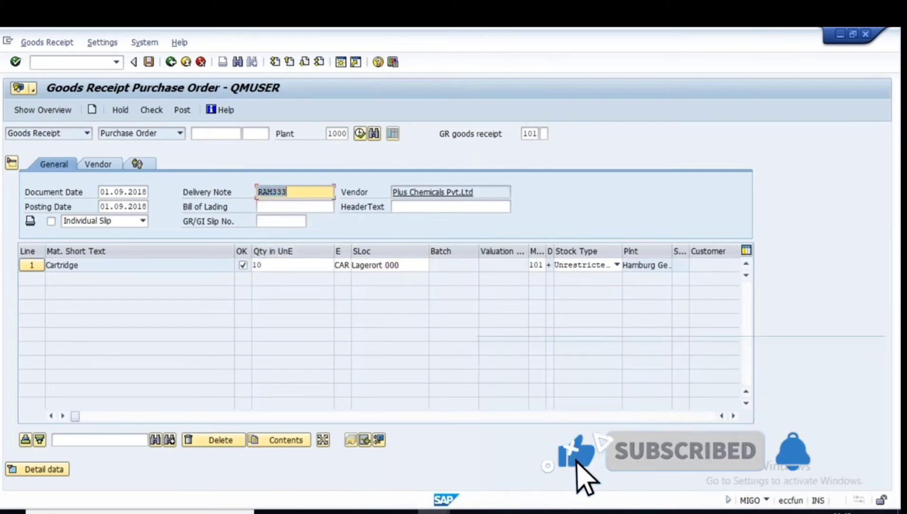
pyautogui.hotkey('alt', 'Tab')
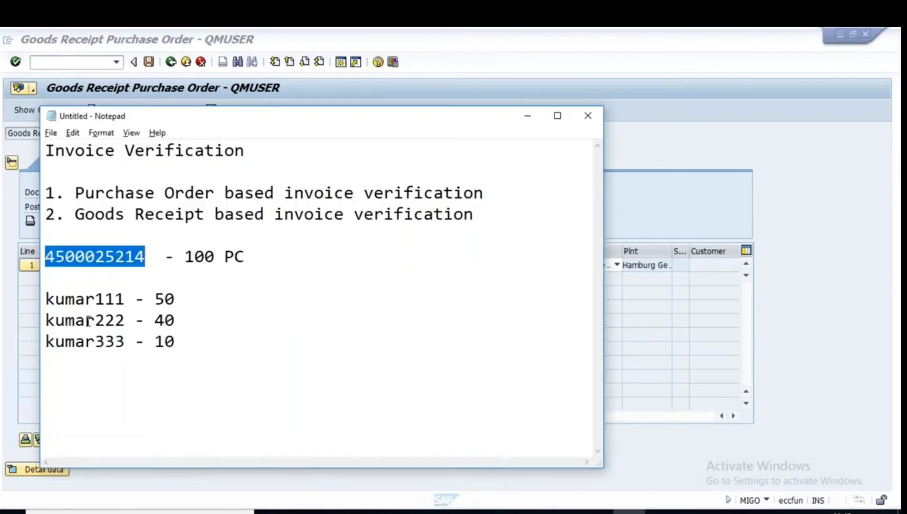
# Replace the 'kumar' prefix with 'RAM' on the first two delivery notes, giving RAM111 and RAM222.
pyautogui.moveTo(95, 299); pyautogui.dragTo(45, 298)
pyautogui.write('RAM')
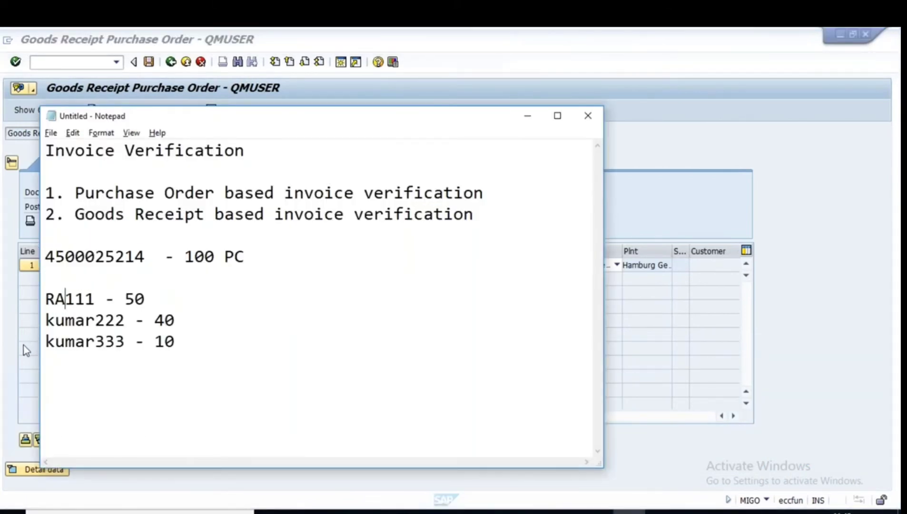
pyautogui.press('Down')
pyautogui.press('Down')
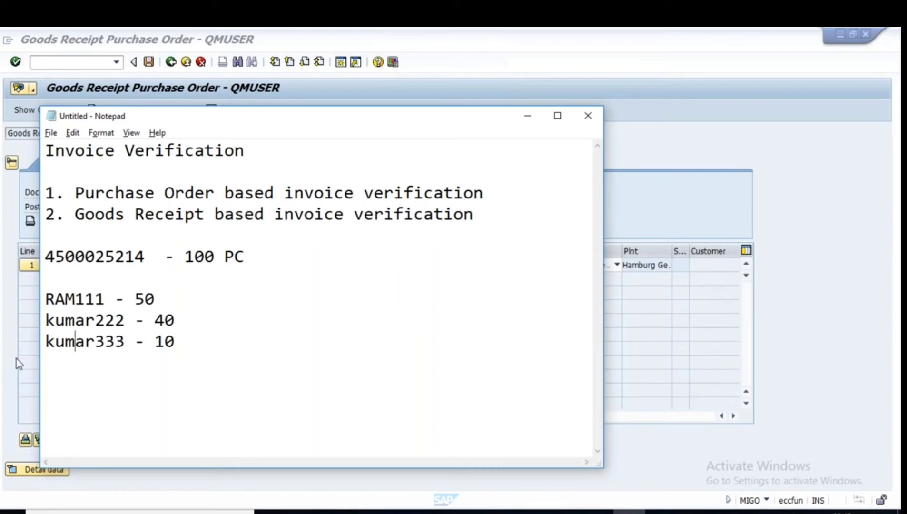
pyautogui.press('Up')
pyautogui.press('Left')
pyautogui.press('Left')
pyautogui.press('Left')
pyautogui.press('Delete')
pyautogui.press('Delete')
pyautogui.press('Delete')
pyautogui.press('Delete')
pyautogui.press('Delete')
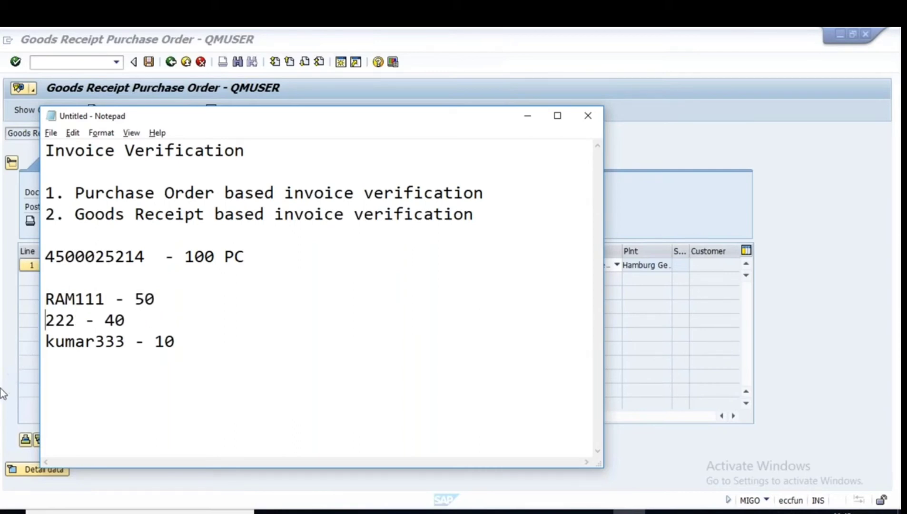
pyautogui.write('RAM')
# Rename the third delivery note to RAM333 and return to the SAP goods receipt.
pyautogui.press('Down')
pyautogui.press('Left')
pyautogui.press('Left')
pyautogui.press('Left')
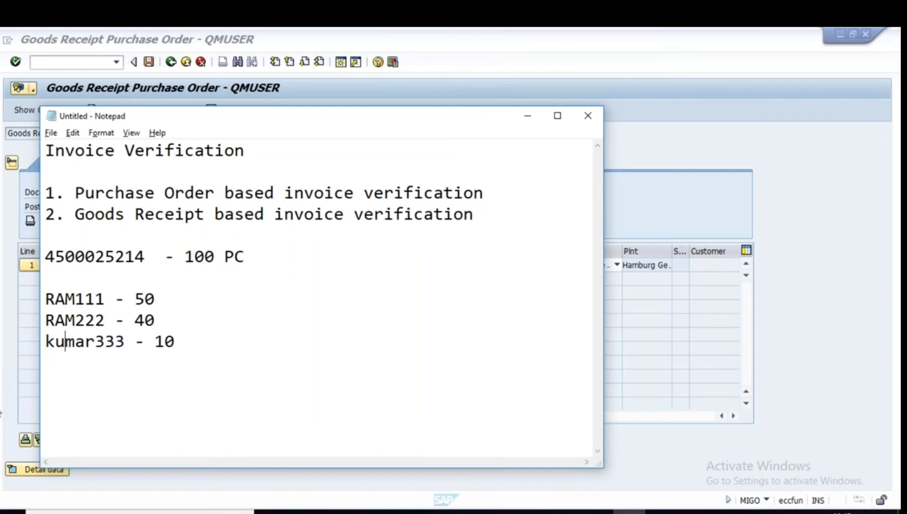
pyautogui.press('Delete')
pyautogui.press('Delete')
pyautogui.press('Delete')
pyautogui.press('Delete')
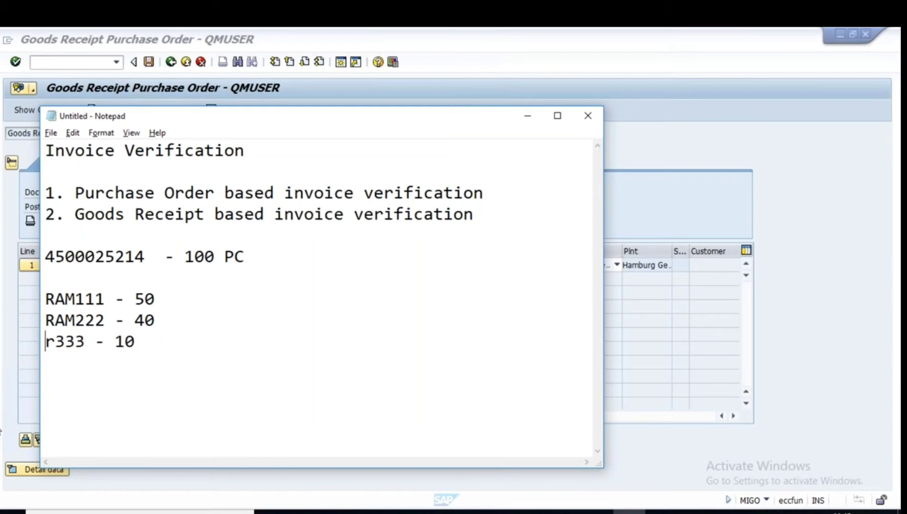
pyautogui.press('Delete')
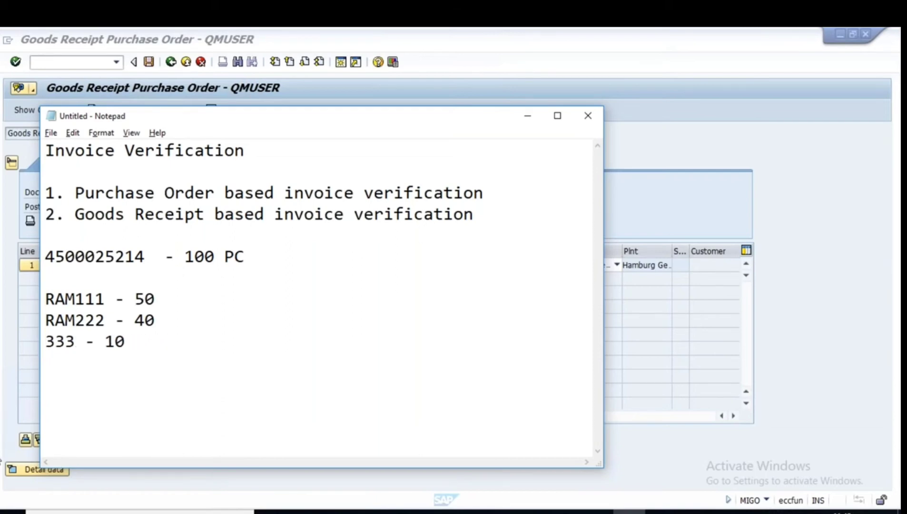
pyautogui.write('RAM')
pyautogui.hotkey('alt', 'Tab')
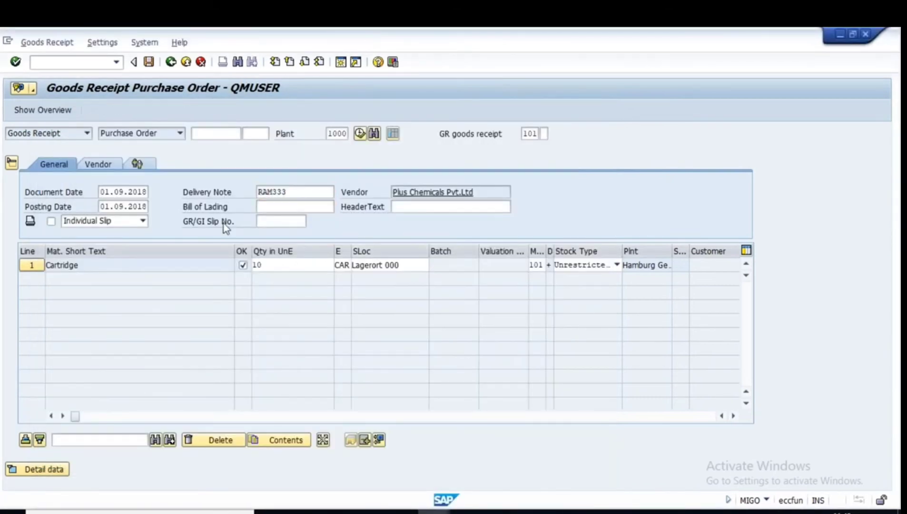
pyautogui.click(182, 110)
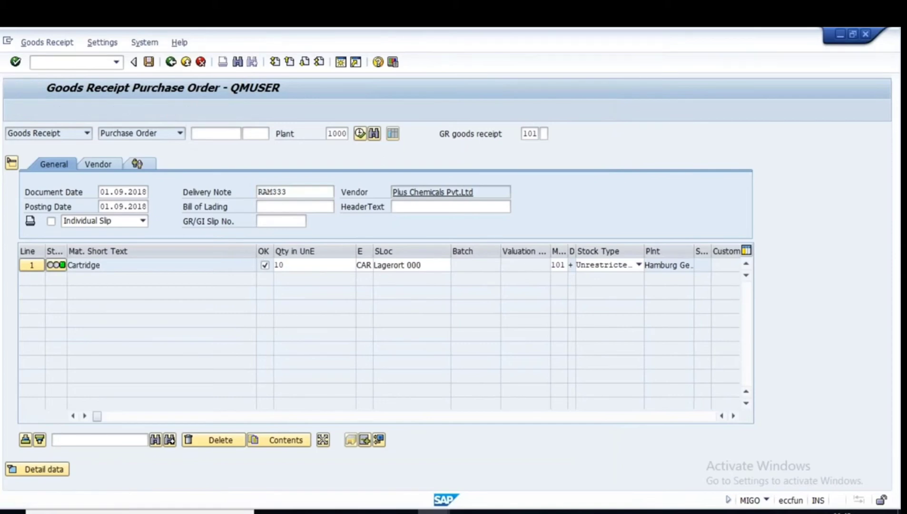
pyautogui.click(170, 62)
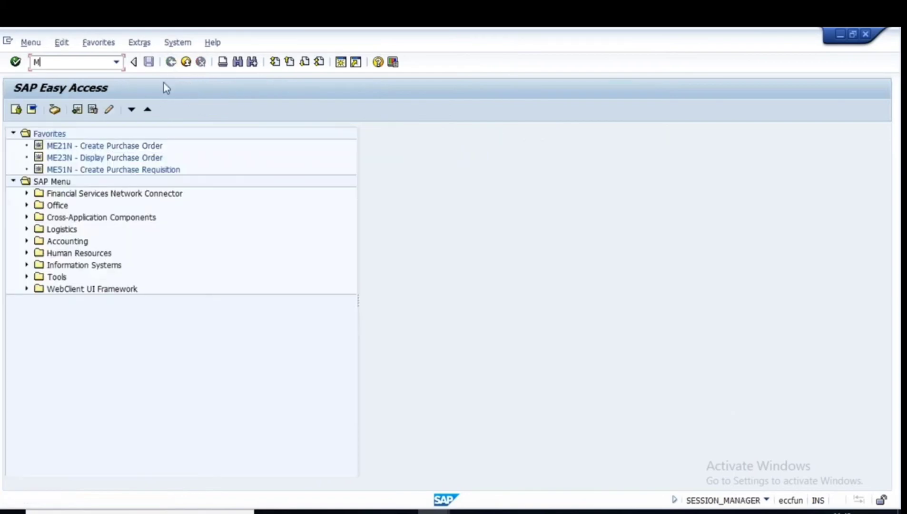
pyautogui.write('ME23N')
pyautogui.press('Return')
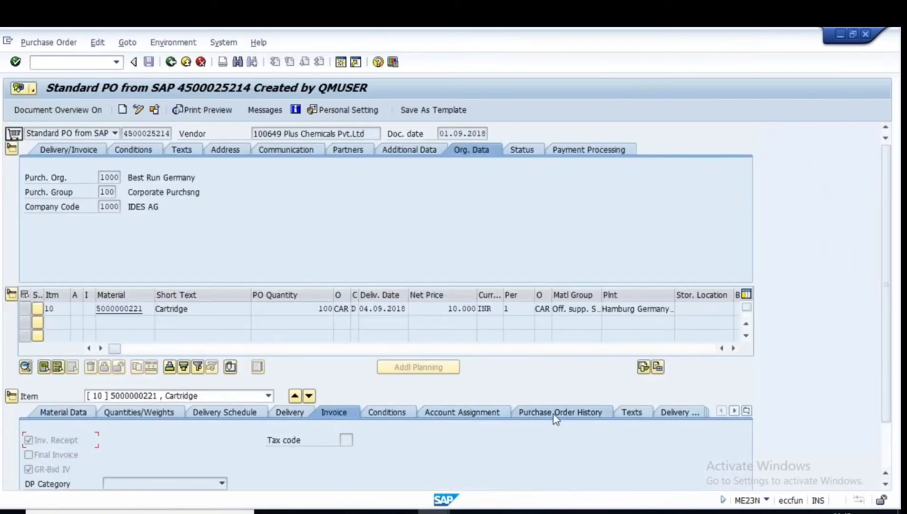
pyautogui.click(11, 149)
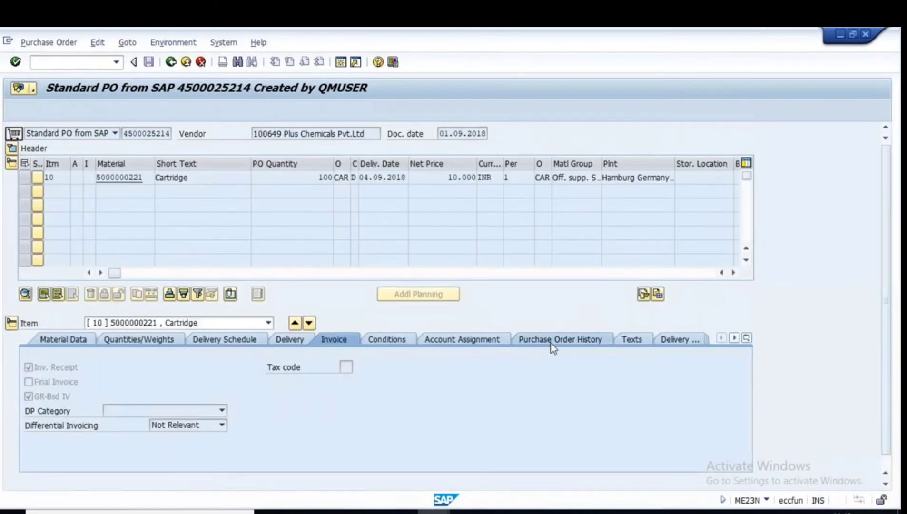
pyautogui.click(552, 340)
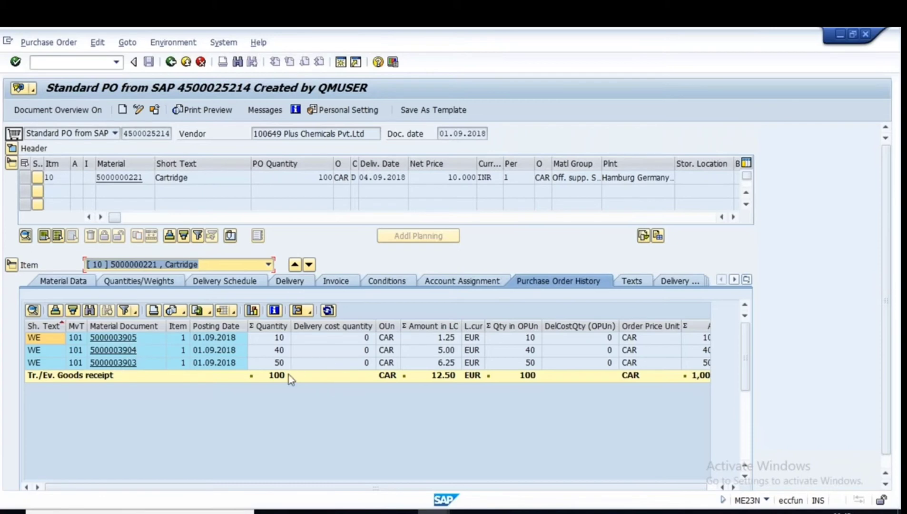
pyautogui.click(39, 366)
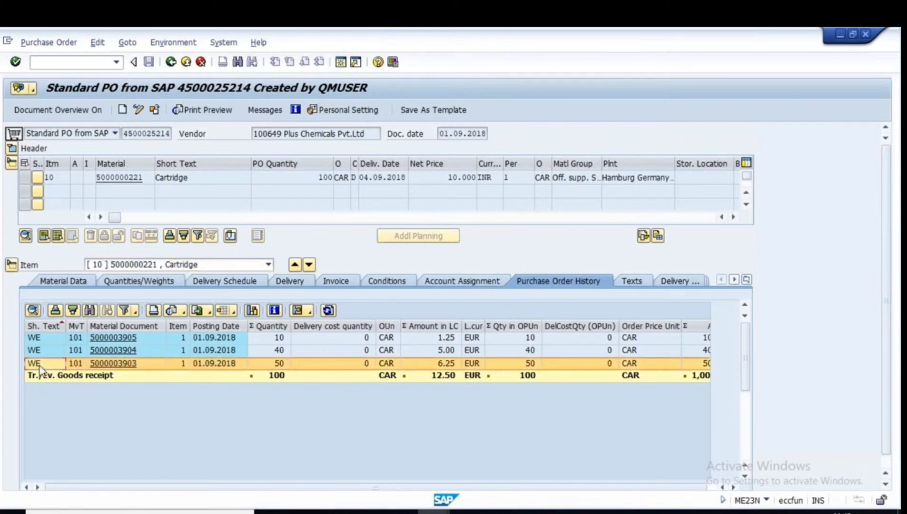
pyautogui.click(208, 352)
pyautogui.click(268, 341)
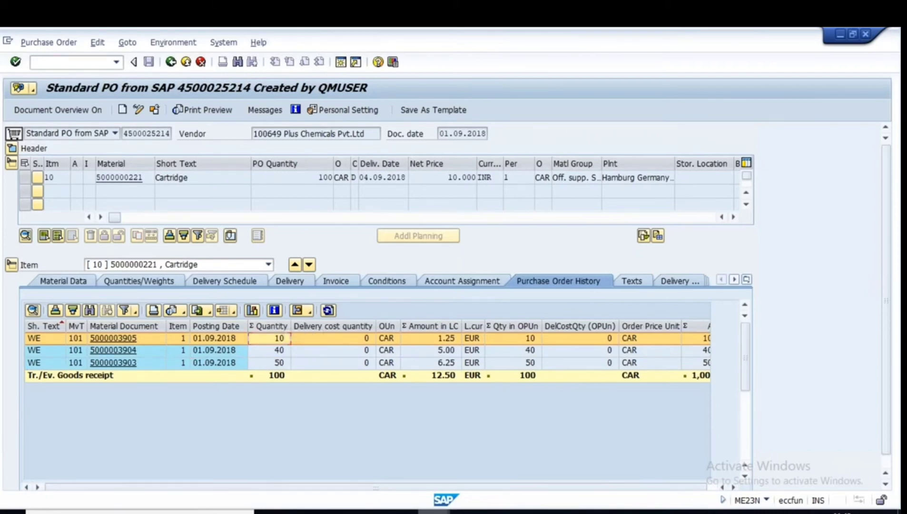
pyautogui.click(433, 511)
pyautogui.click(545, 468)
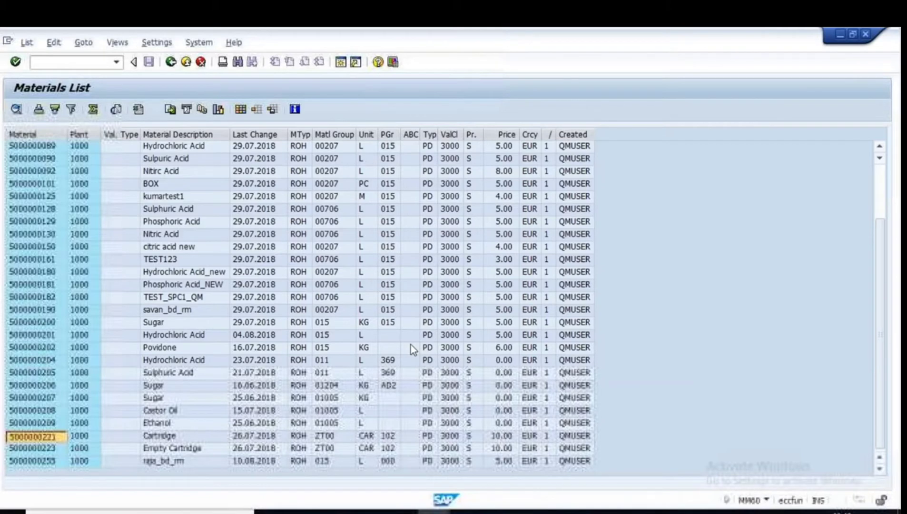
pyautogui.click(171, 63)
# Start a new MIRO incoming invoice dated 01.09.2018.
pyautogui.click(170, 63)
pyautogui.write('MIRO')
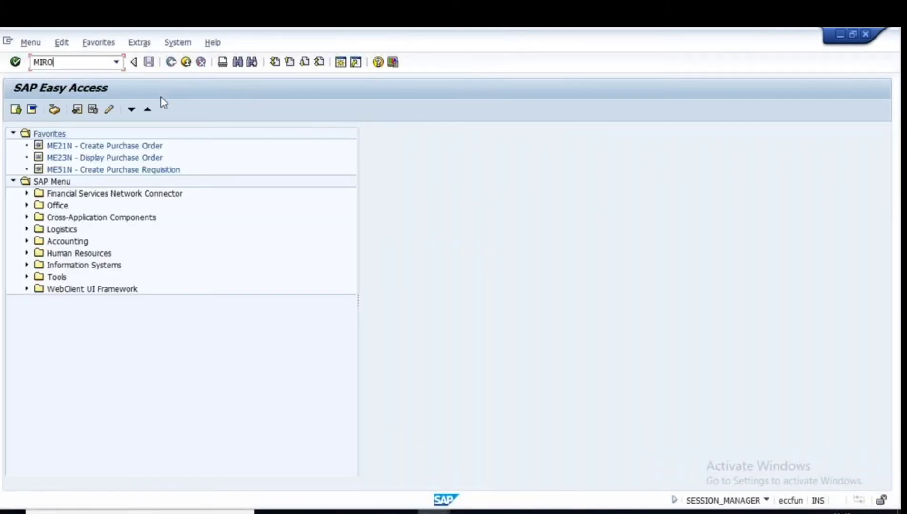
pyautogui.press('Return')
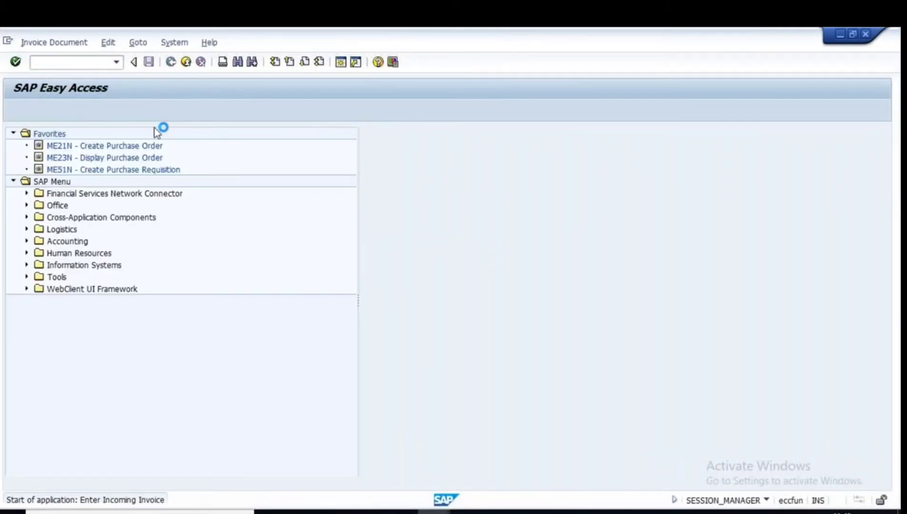
pyautogui.click(98, 207)
pyautogui.click(105, 220)
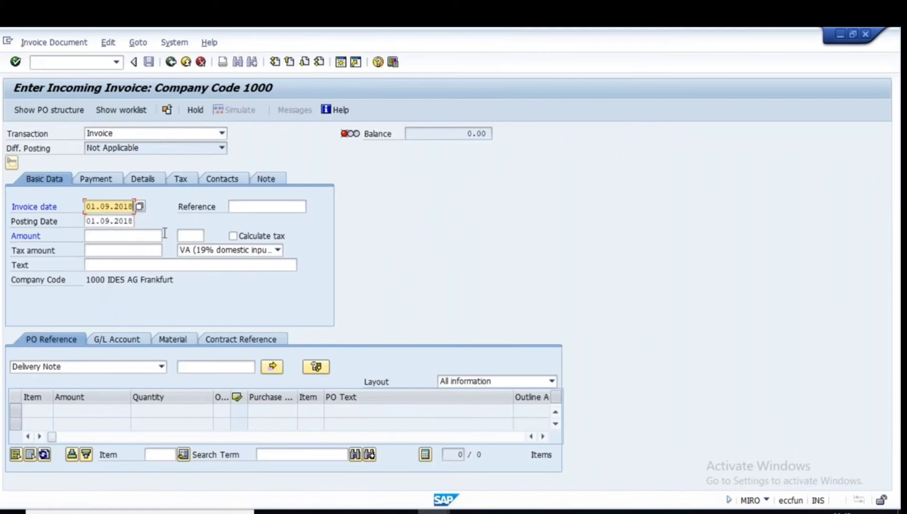
pyautogui.press('Return')
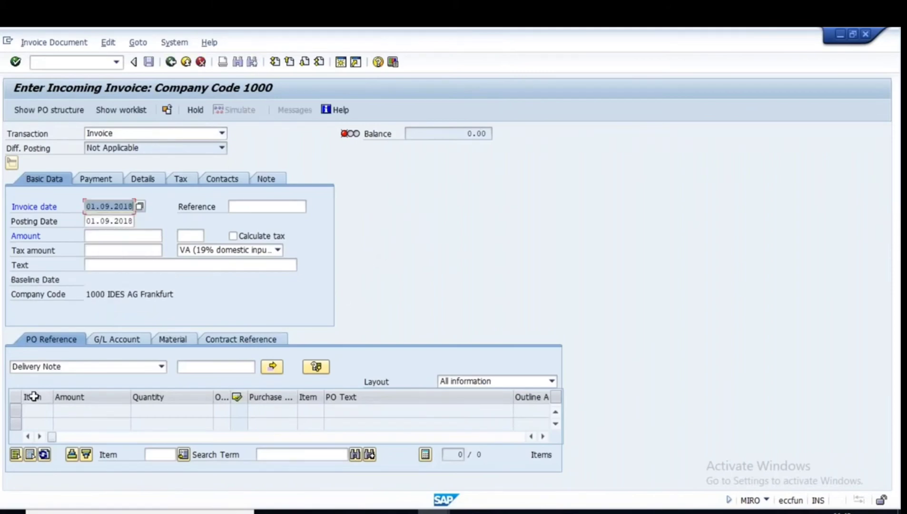
# Reference delivery note RAM222 to load 40 CAR Cartridge worth 400.000 INR.
pyautogui.click(161, 370)
pyautogui.click(51, 390)
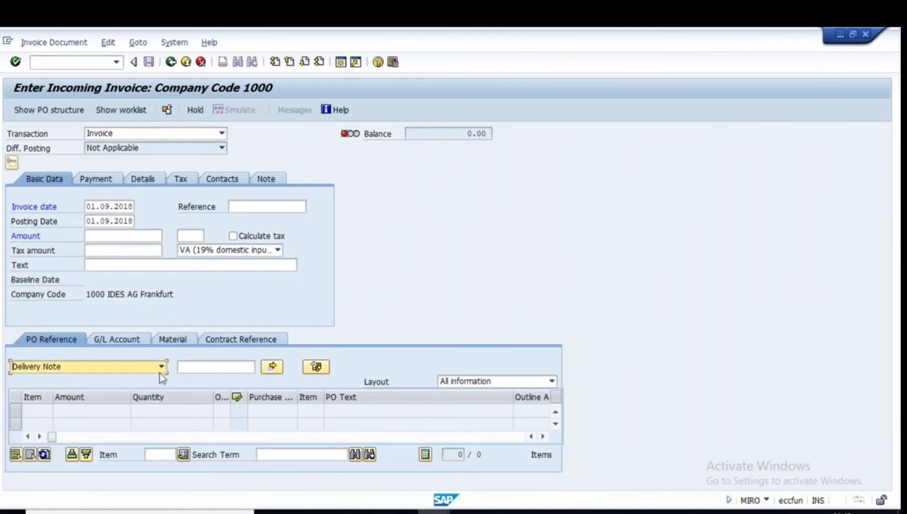
pyautogui.click(210, 367)
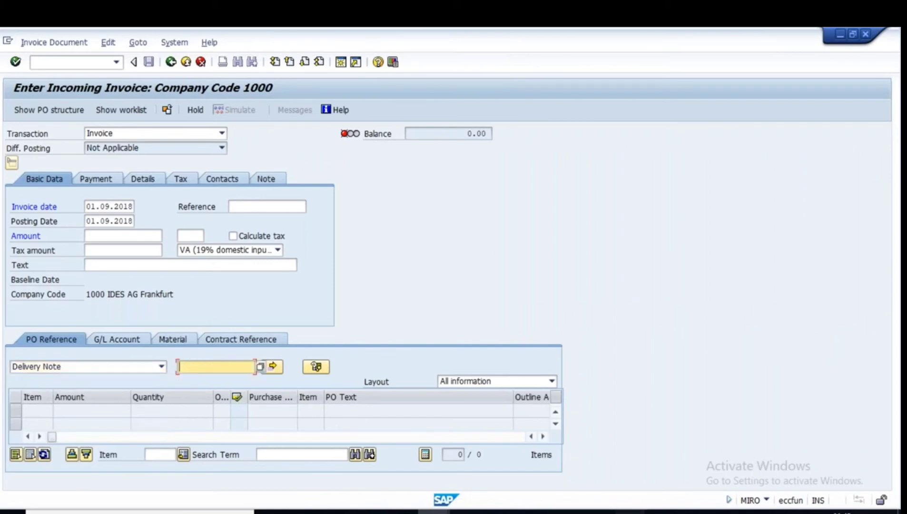
pyautogui.click(629, 512)
pyautogui.moveTo(155, 320); pyautogui.dragTo(44, 319)
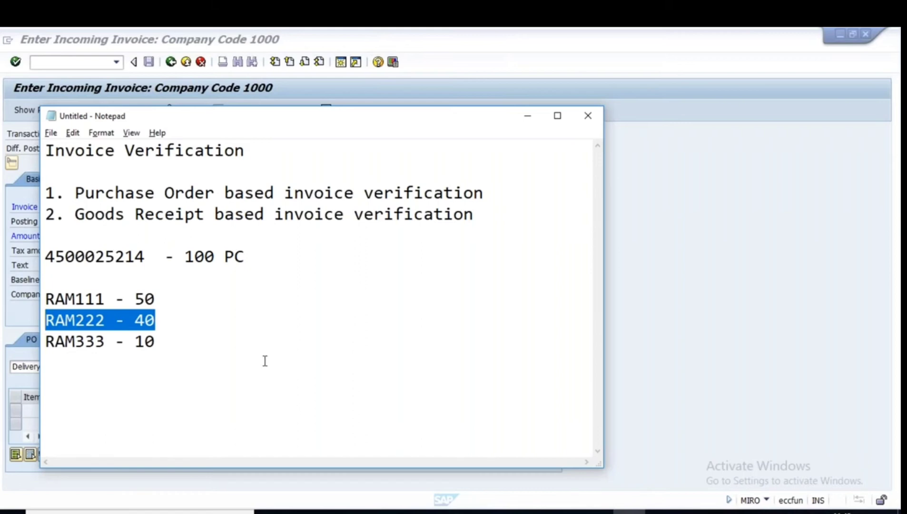
pyautogui.click(629, 512)
pyautogui.write('RA')
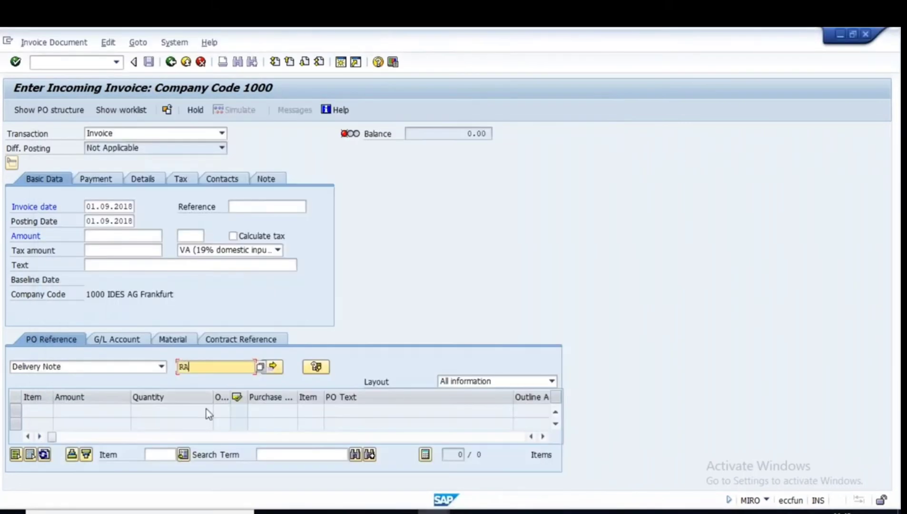
pyautogui.write('M222')
pyautogui.press('Return')
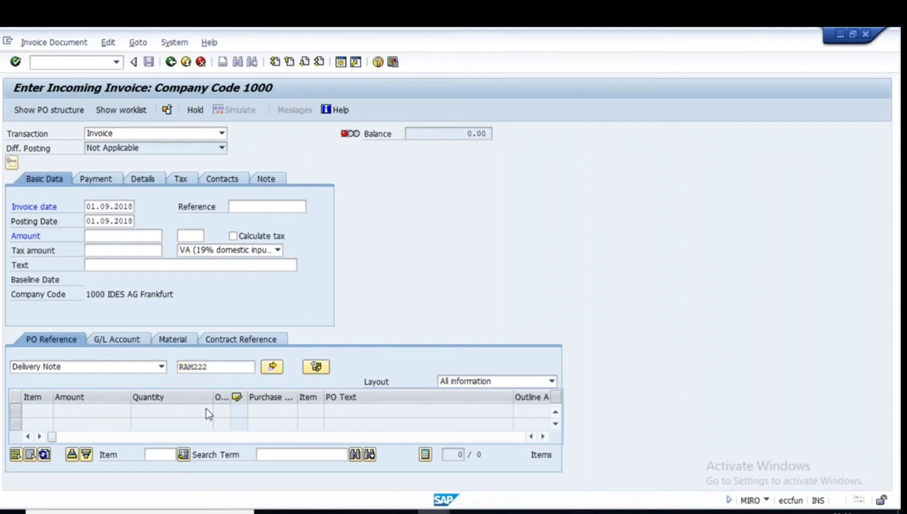
pyautogui.doubleClick(214, 369)
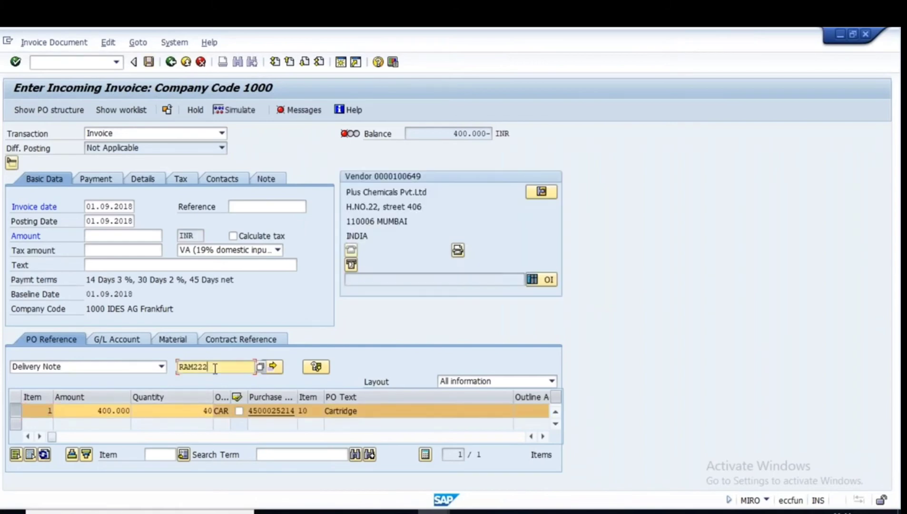
pyautogui.doubleClick(200, 413)
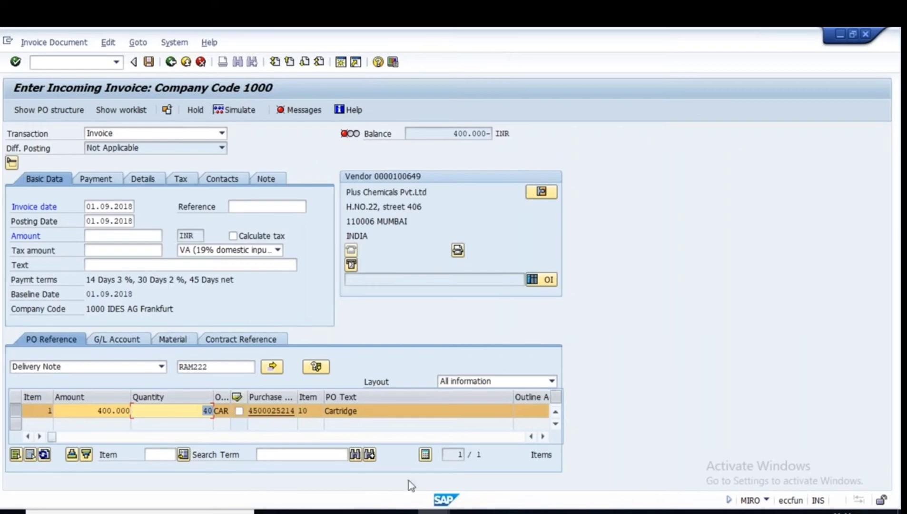
pyautogui.click(630, 512)
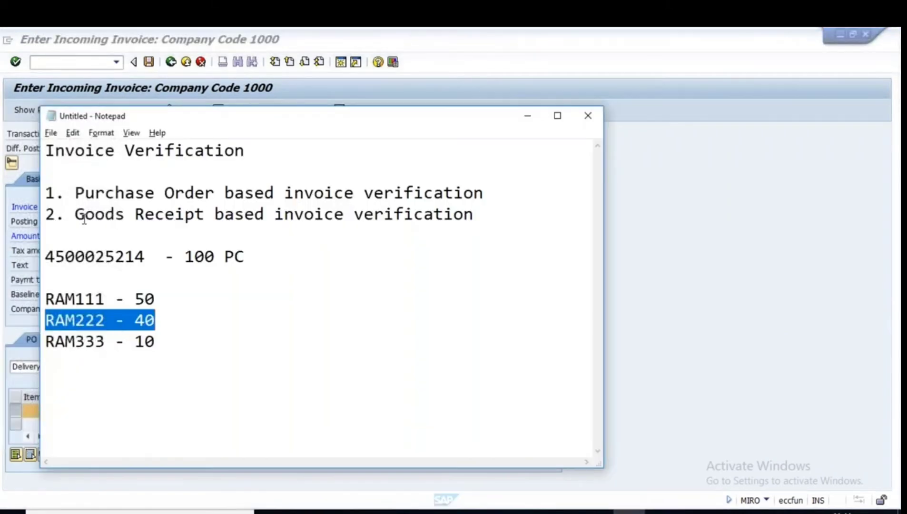
# Highlight the 'Goods Receipt based invoice verification' note and bring up the GR based Invoice Verification slide.
pyautogui.moveTo(75, 214); pyautogui.dragTo(490, 213)
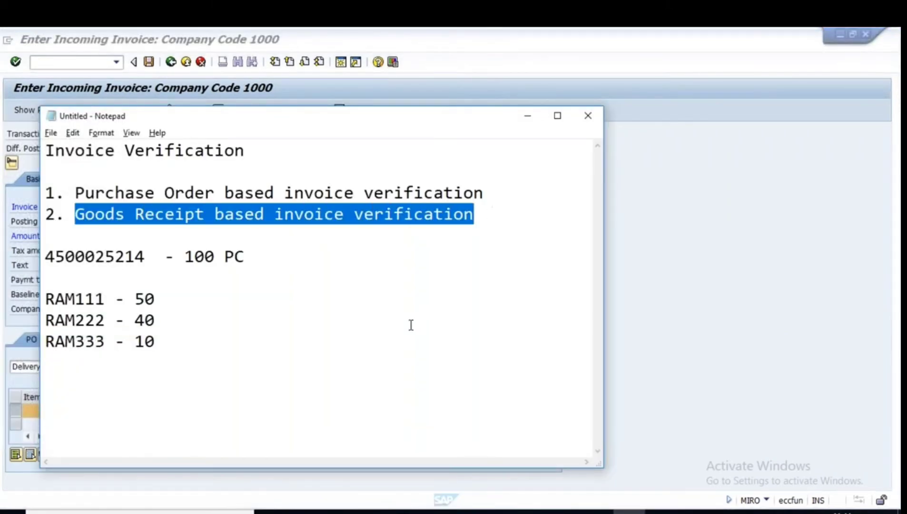
pyautogui.click(598, 512)
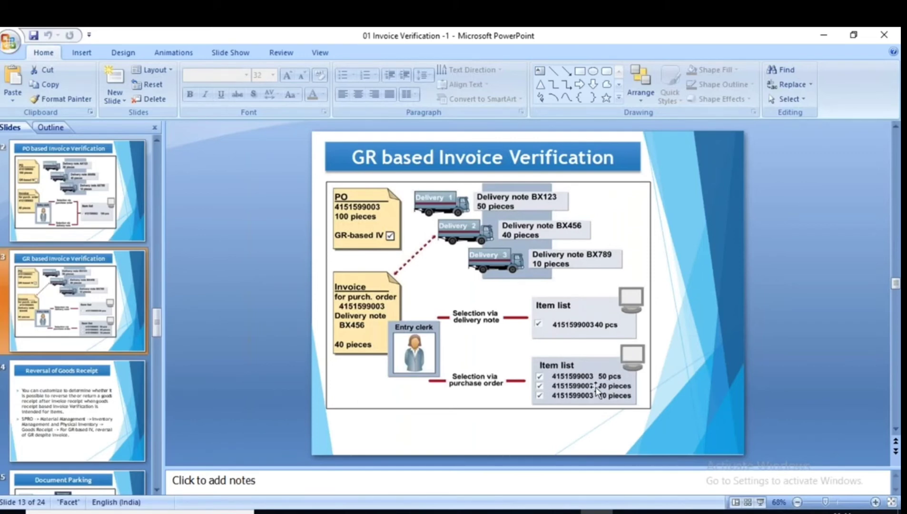
# Compare the PO based and GR based slides, then exit the unposted SAP invoice without saving.
pyautogui.click(50, 194)
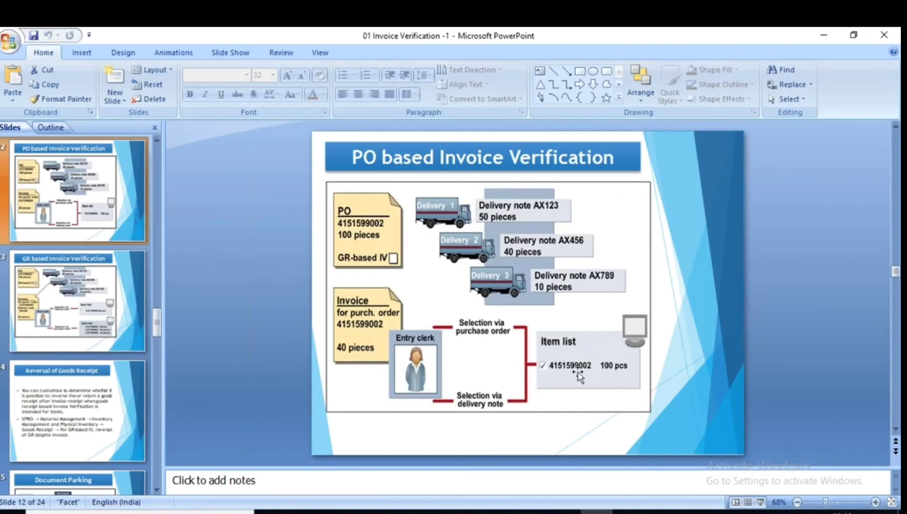
pyautogui.click(116, 316)
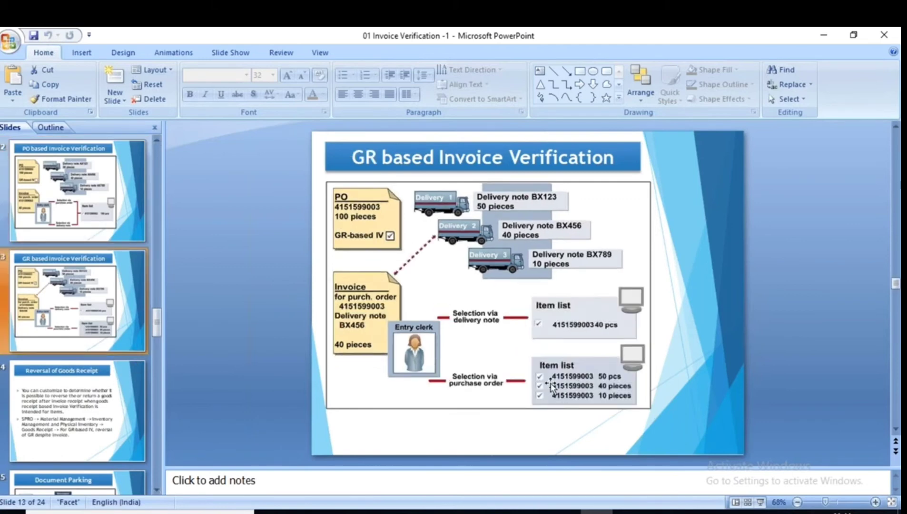
pyautogui.hotkey('alt', 'Tab')
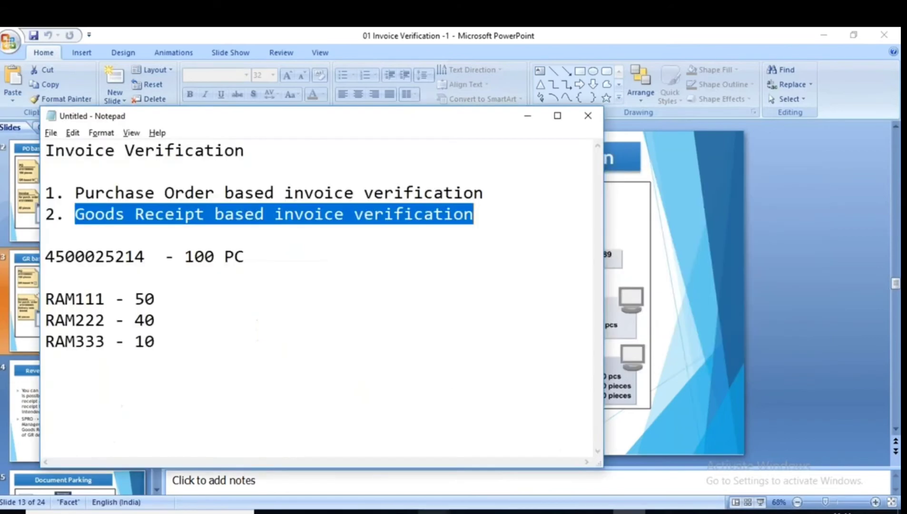
pyautogui.click(432, 511)
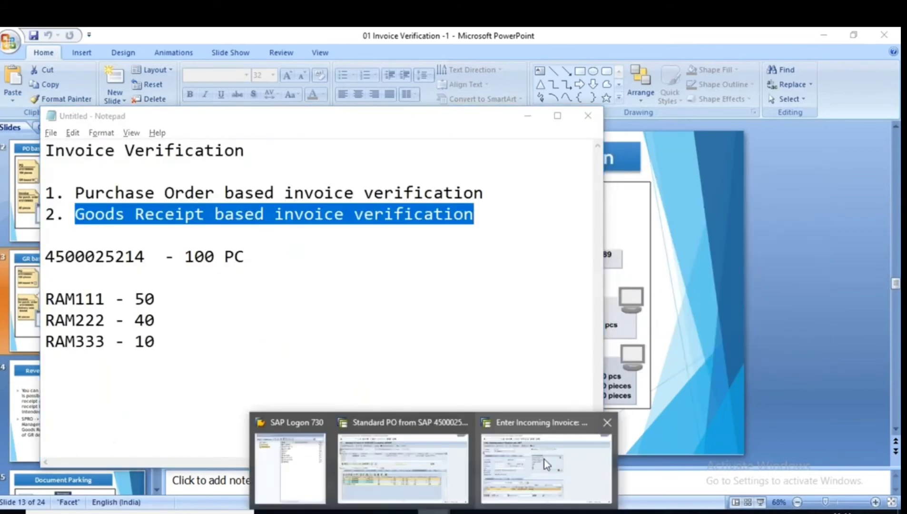
pyautogui.click(545, 459)
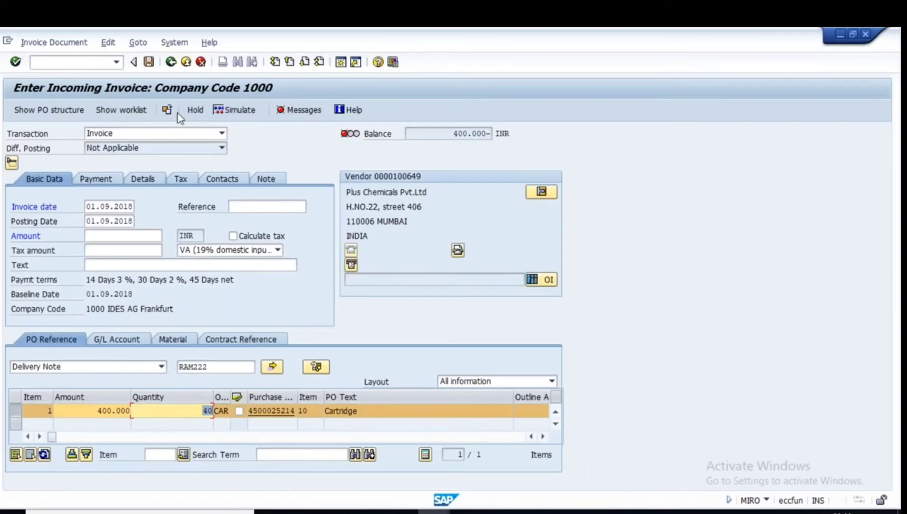
pyautogui.click(170, 62)
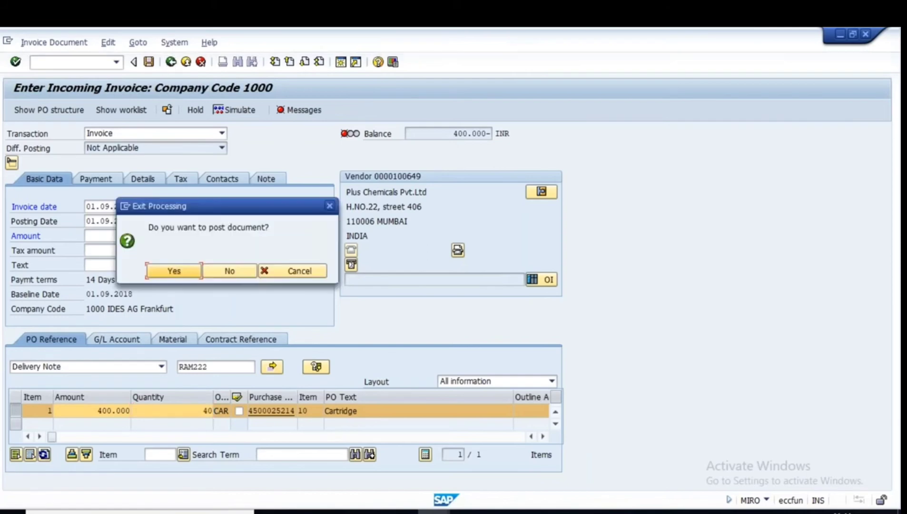
pyautogui.click(229, 271)
# Start a MIRO invoice dated 01.09.2018 with Purchase Order as the reference type.
pyautogui.write('MI')
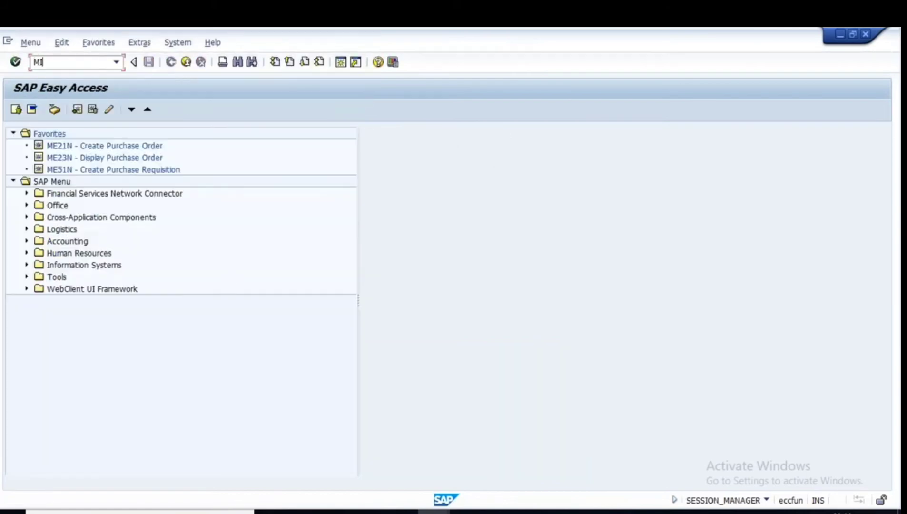
pyautogui.write('RO')
pyautogui.press('Return')
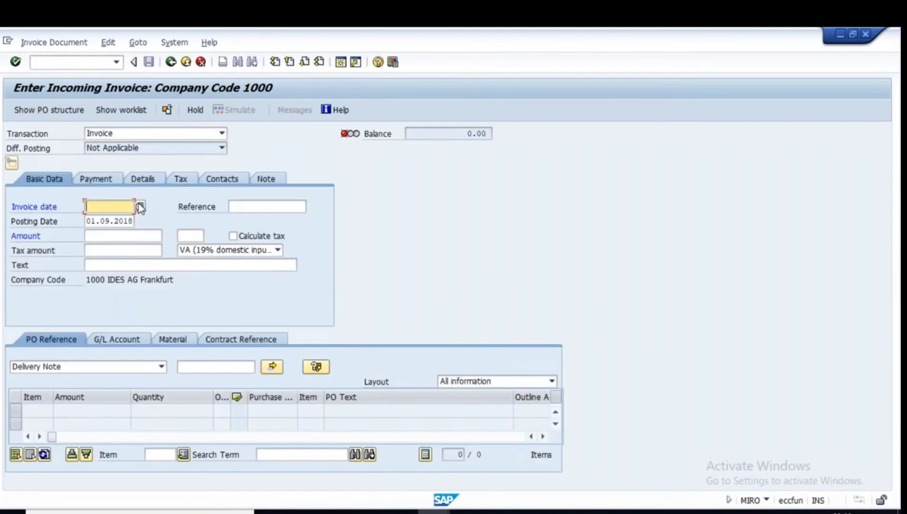
pyautogui.click(126, 208)
pyautogui.click(116, 220)
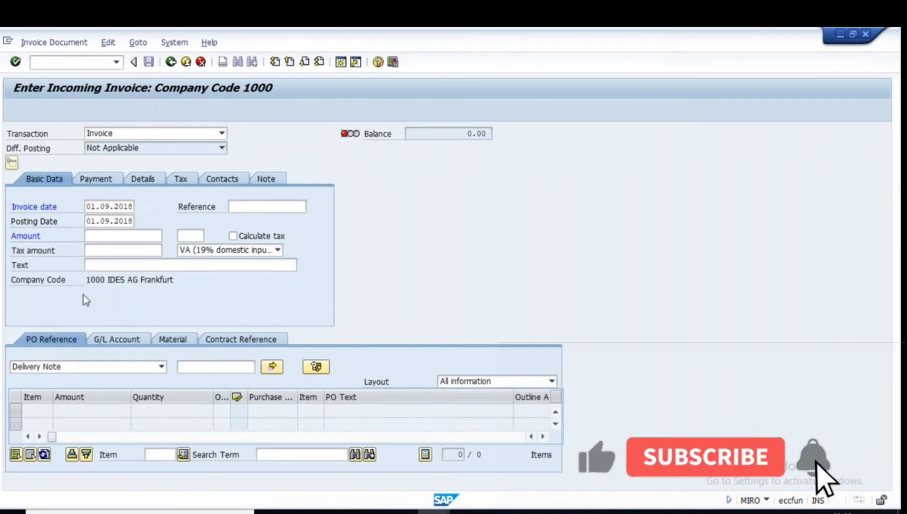
pyautogui.click(162, 367)
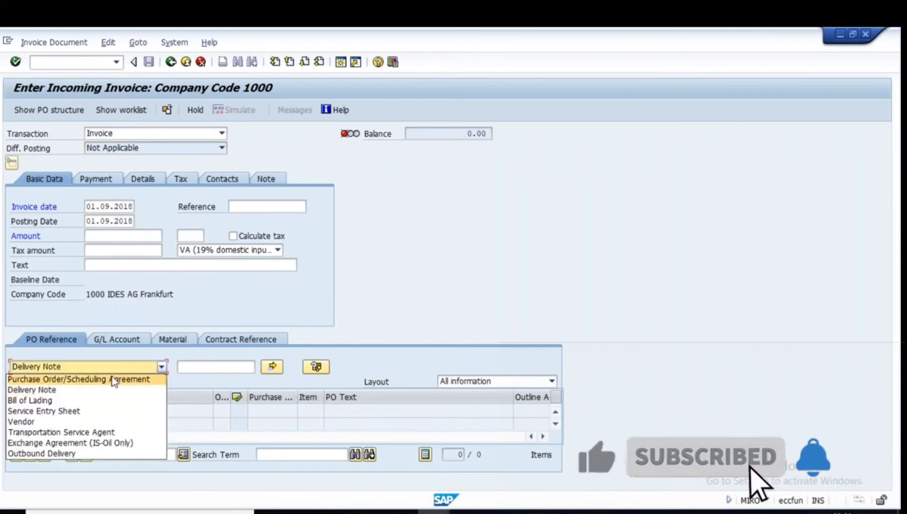
pyautogui.click(92, 380)
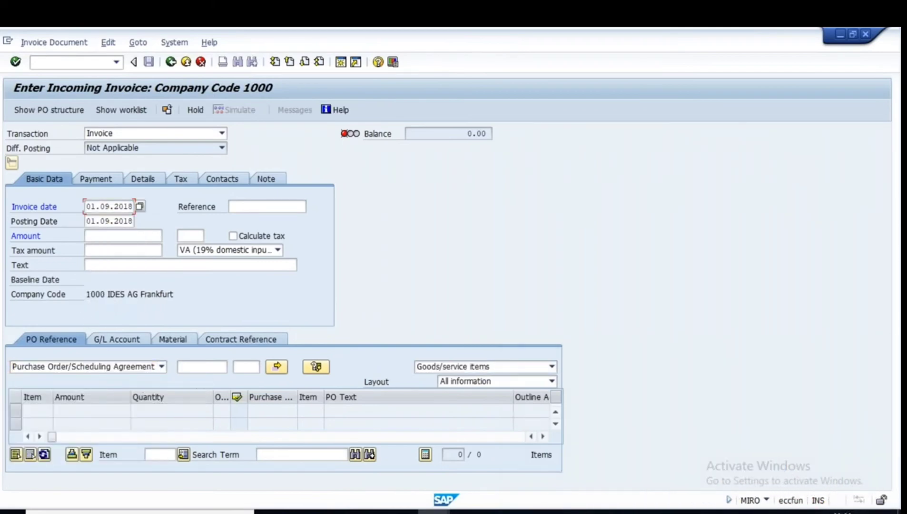
pyautogui.hotkey('alt', 'Tab')
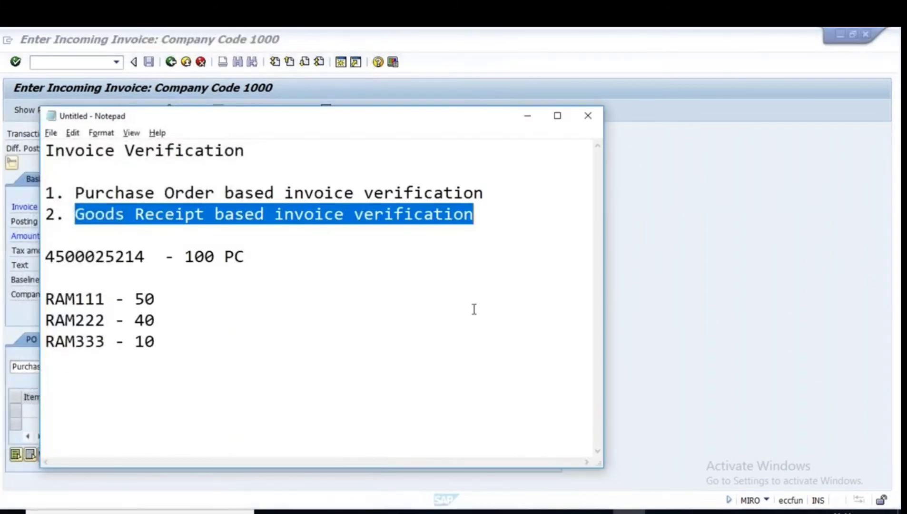
pyautogui.moveTo(145, 257)
pyautogui.mouseDown()
pyautogui.moveTo(53, 257)
pyautogui.moveTo(145, 257)
pyautogui.mouseUp()
pyautogui.hotkey('ctrl', 'c')
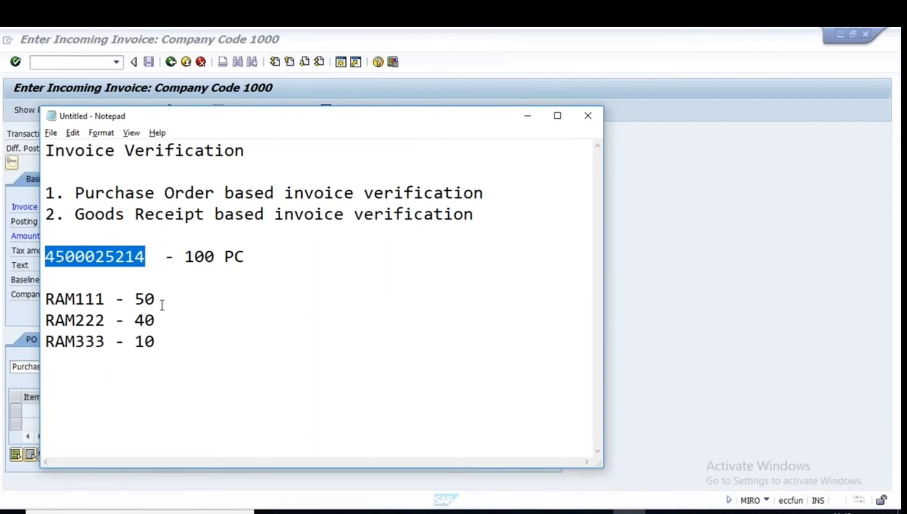
pyautogui.hotkey('alt', 'Tab')
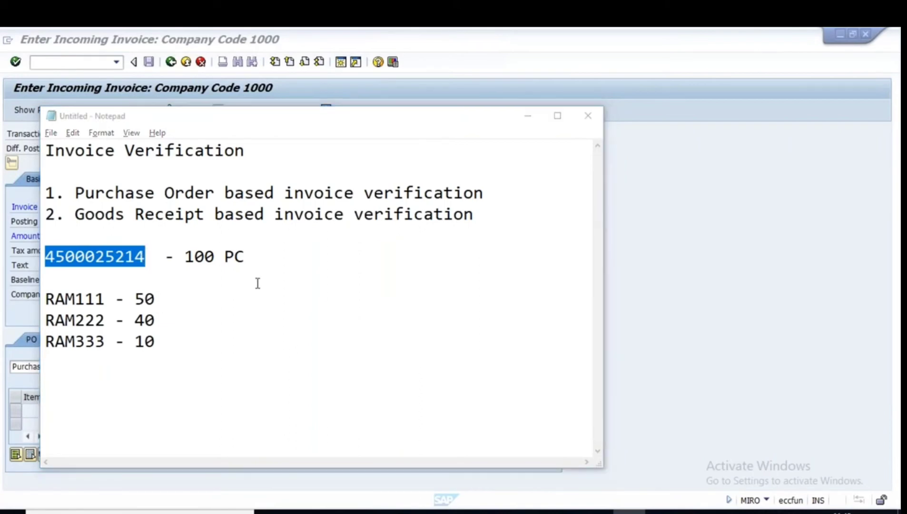
pyautogui.click(201, 366)
pyautogui.hotkey('ctrl', 'v')
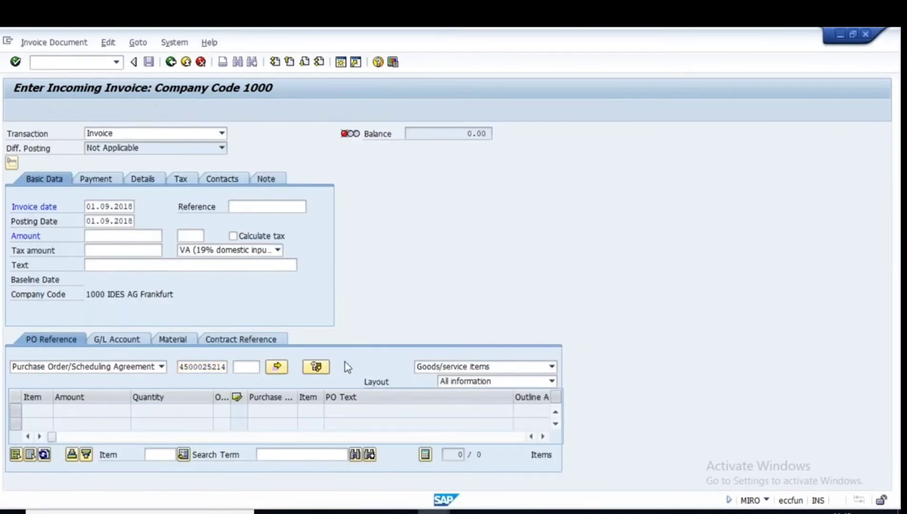
pyautogui.press('Return')
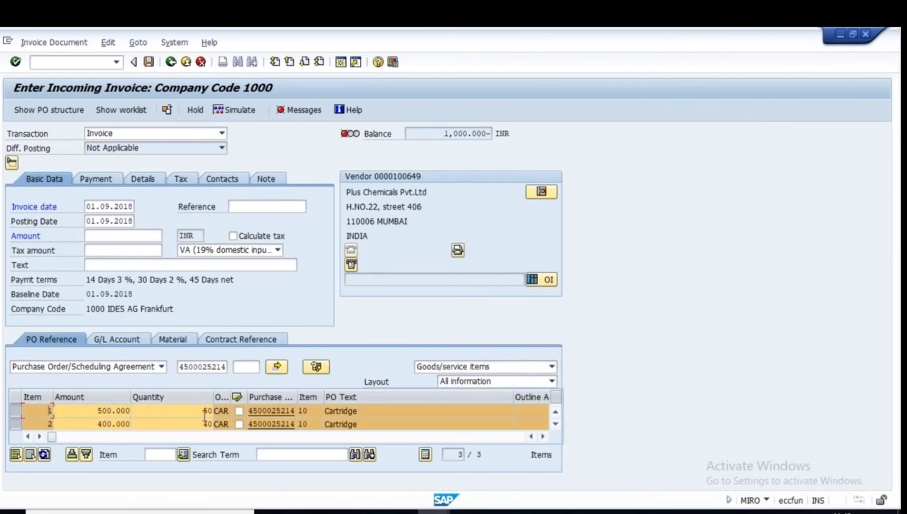
# Review the three loaded Cartridge items of 50, 40 and 10 CAR.
pyautogui.click(14, 413)
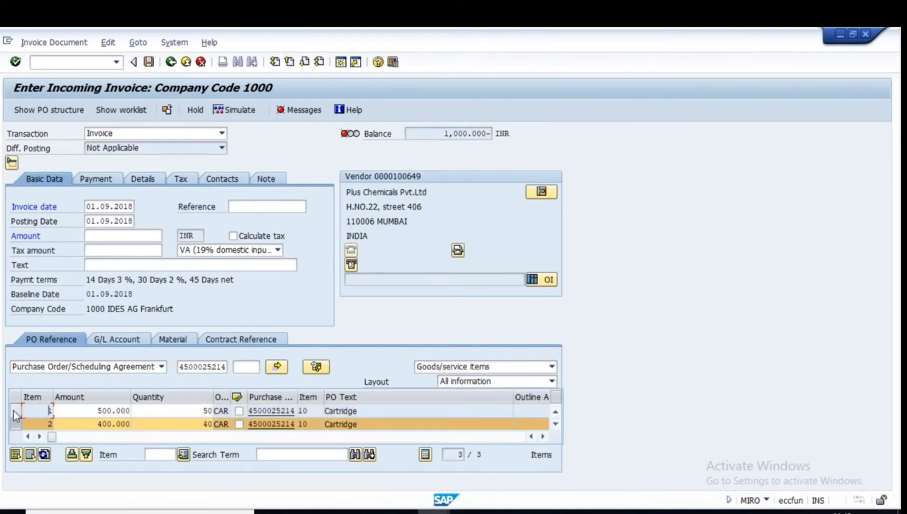
pyautogui.click(18, 423)
pyautogui.click(15, 410)
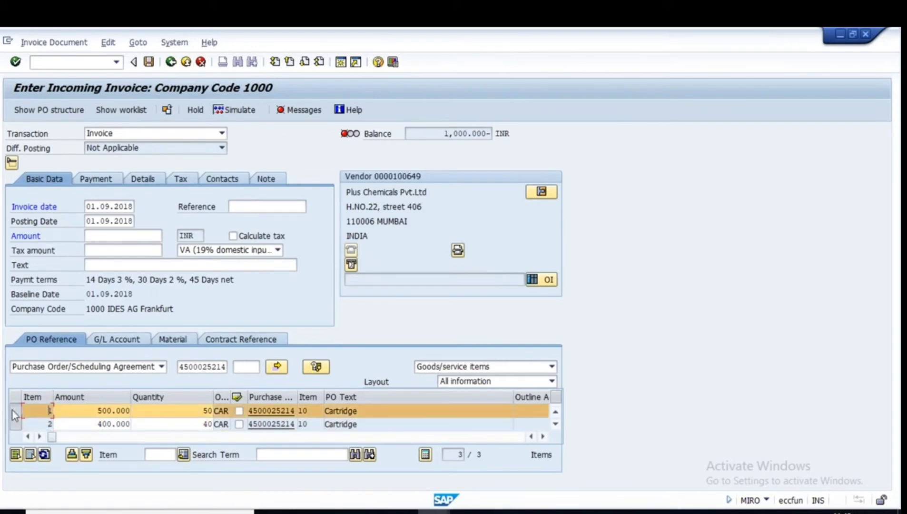
pyautogui.click(15, 423)
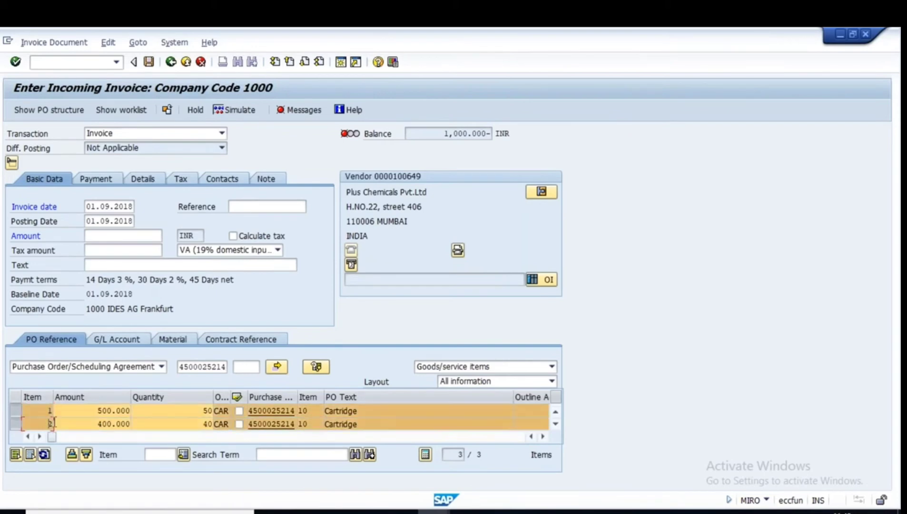
pyautogui.click(556, 424)
pyautogui.doubleClick(204, 424)
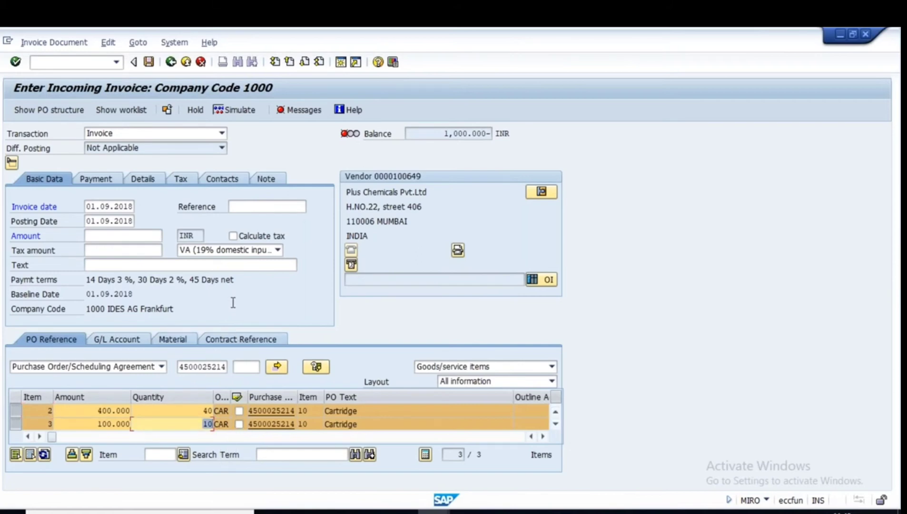
# Highlight the Goods Receipt based and Purchase Order based lines in the notes, then return to the presentation.
pyautogui.click(630, 512)
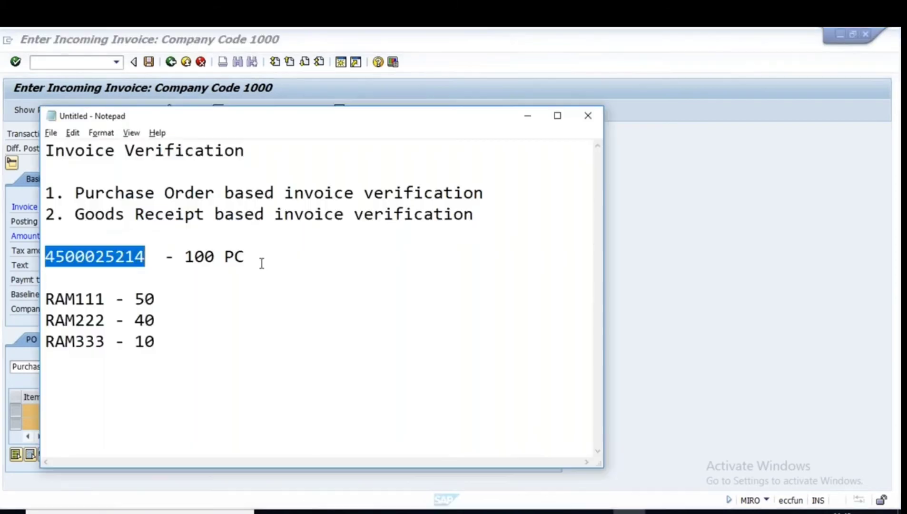
pyautogui.moveTo(75, 215); pyautogui.dragTo(476, 217)
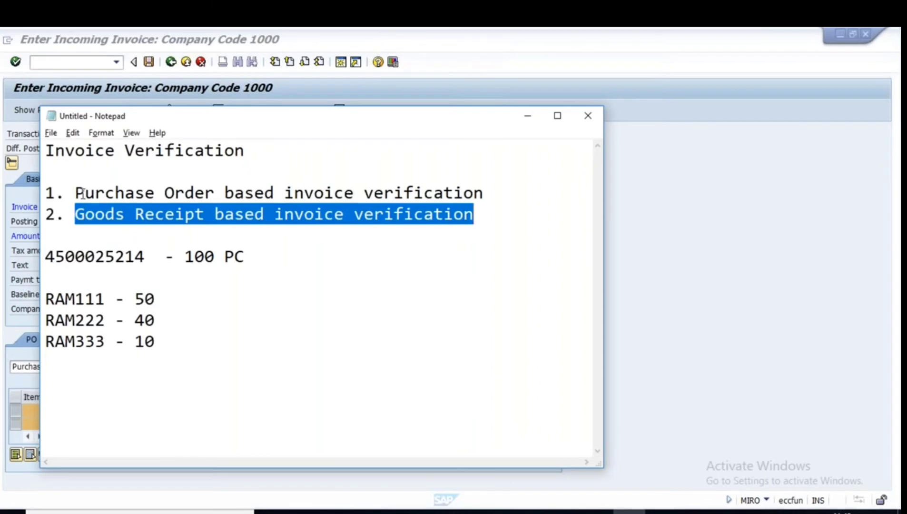
pyautogui.moveTo(76, 192); pyautogui.dragTo(484, 193)
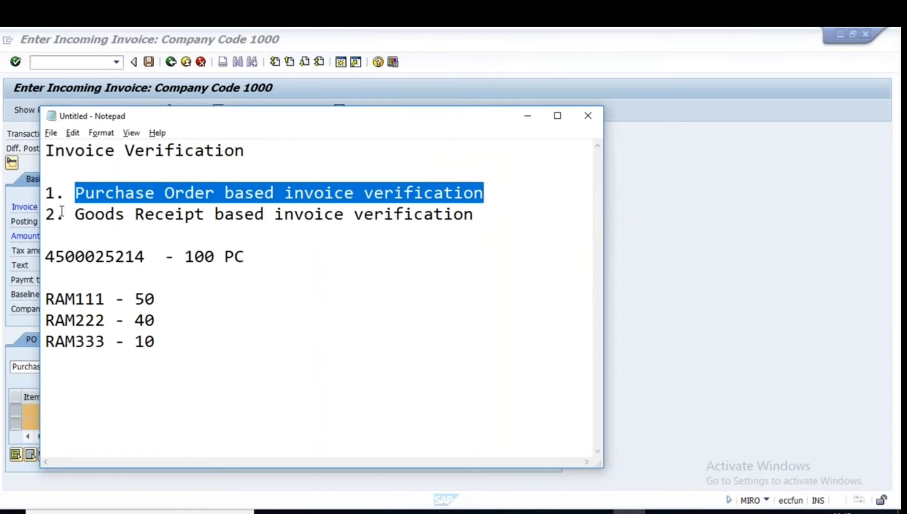
pyautogui.moveTo(74, 214); pyautogui.dragTo(484, 213)
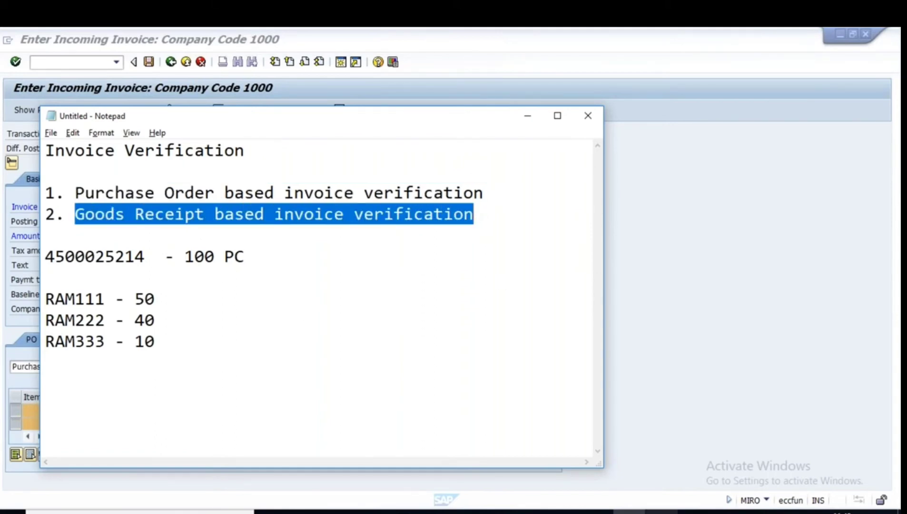
pyautogui.click(629, 512)
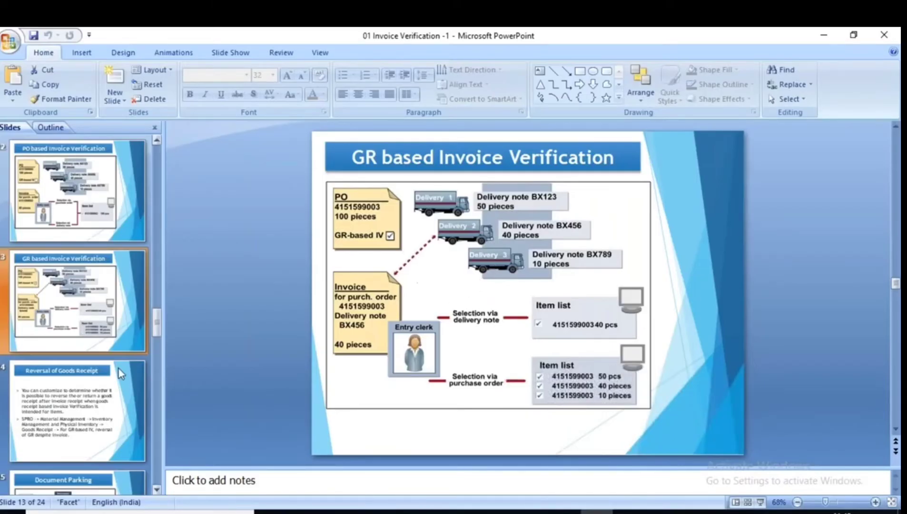
# Present slide 14, Reversal of Goods Receipt, underlining its five lines then erasing the ink.
pyautogui.click(62, 414)
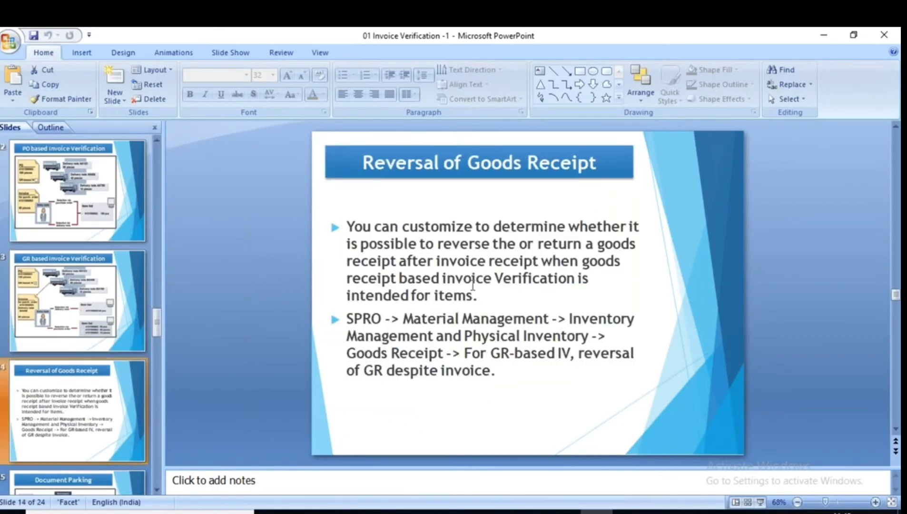
pyautogui.click(760, 502)
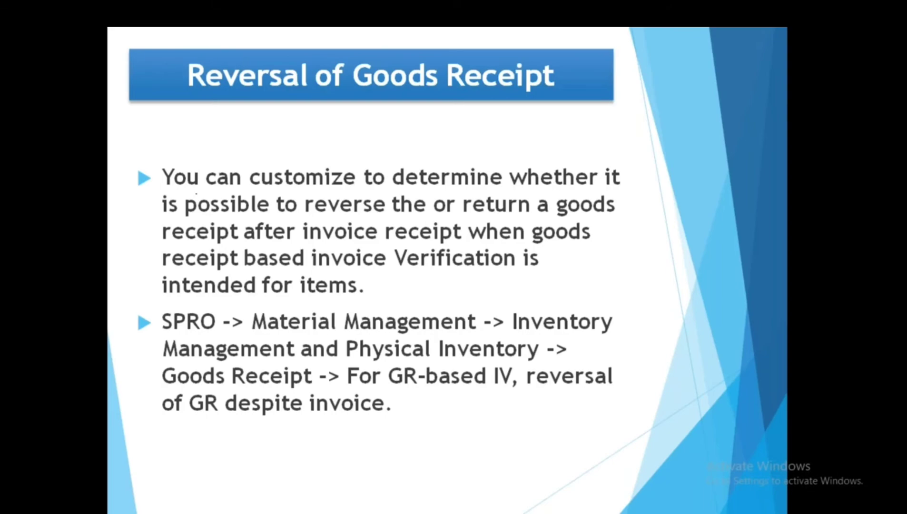
pyautogui.moveTo(164, 193); pyautogui.dragTo(612, 190)
pyautogui.moveTo(159, 217); pyautogui.dragTo(605, 215)
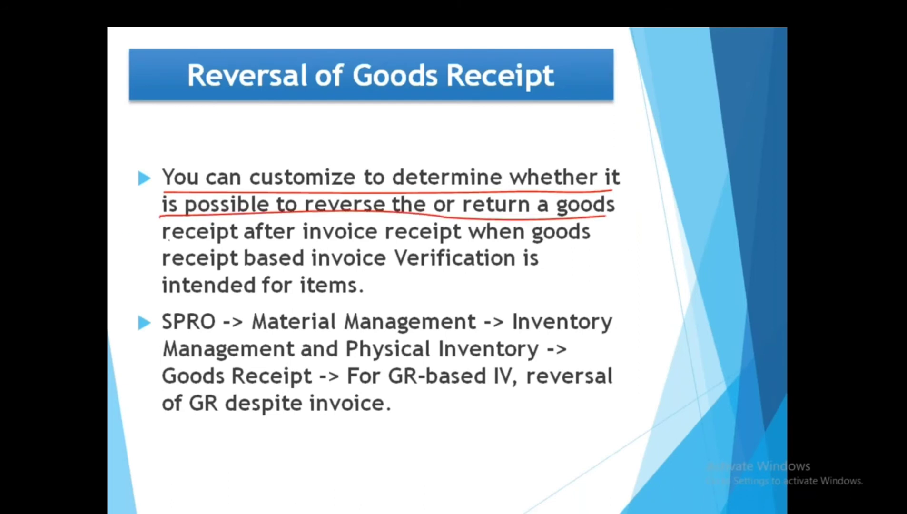
pyautogui.moveTo(164, 242); pyautogui.dragTo(564, 246)
pyautogui.moveTo(164, 272); pyautogui.dragTo(503, 270)
pyautogui.moveTo(178, 295); pyautogui.dragTo(366, 297)
pyautogui.press('e')
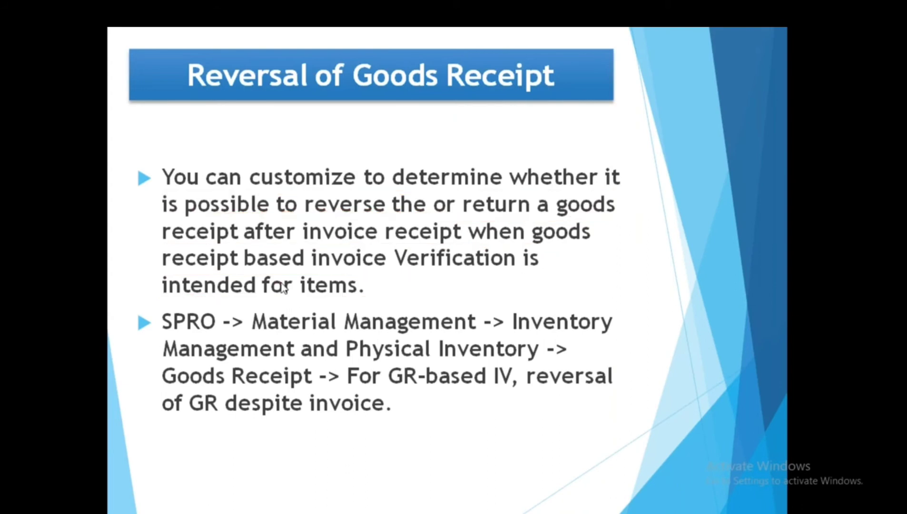
pyautogui.press('Escape')
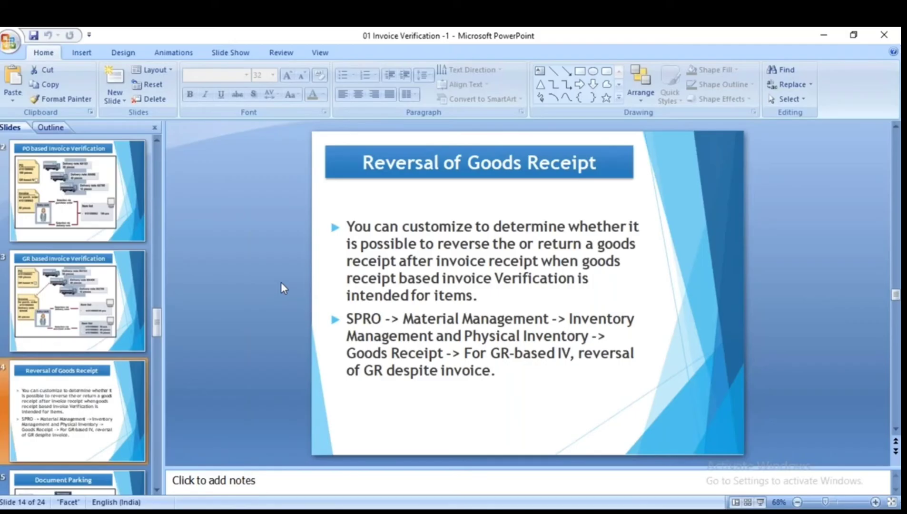
# Delete all the old text from the Notepad notes.
pyautogui.hotkey('alt', 'Tab')
pyautogui.moveTo(358, 335); pyautogui.dragTo(39, 145)
pyautogui.press('Delete')
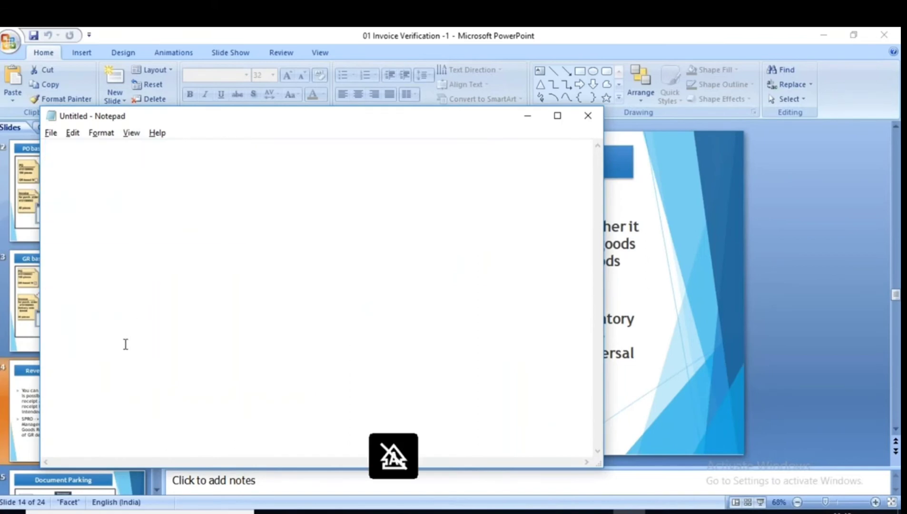
# Type 'Create the Purchase Order' and 'Goods Receipt' as the first two lines.
pyautogui.write('Create ')
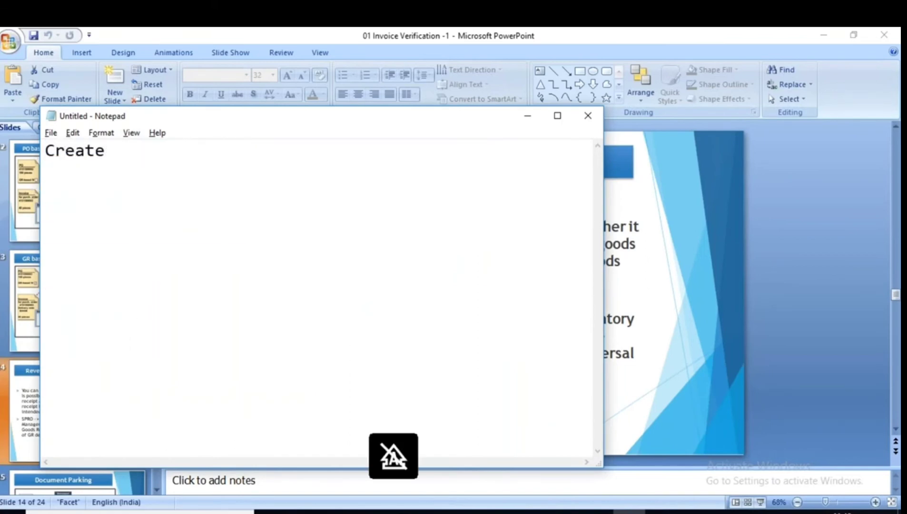
pyautogui.write('the ')
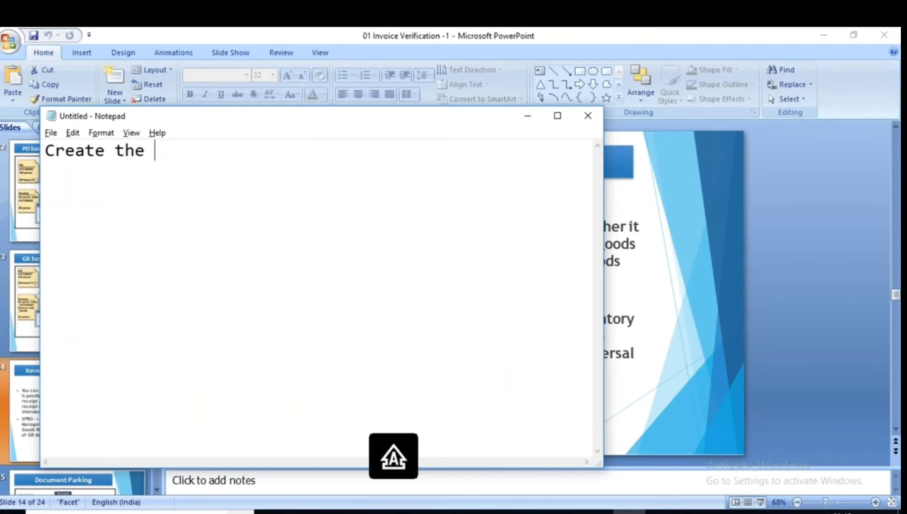
pyautogui.write('Purchasse')
pyautogui.press('BackSpace')
pyautogui.press('BackSpace')
pyautogui.press('BackSpace')
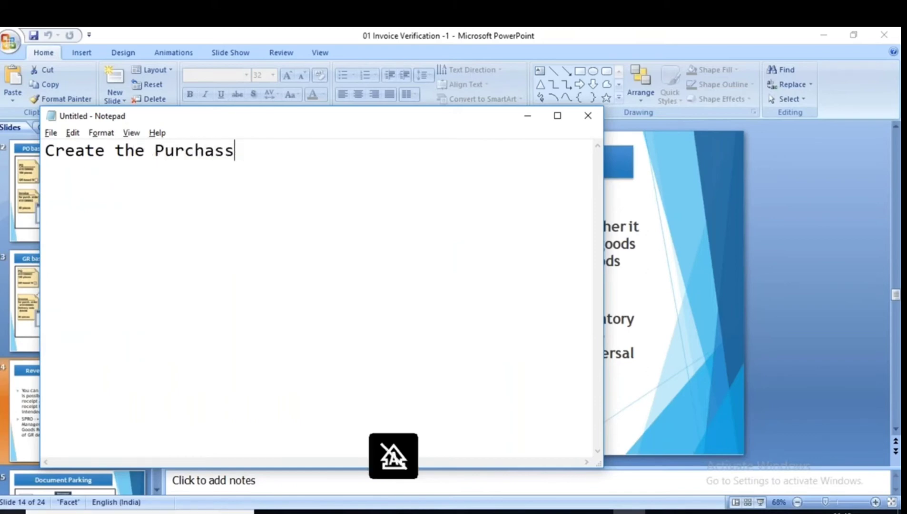
pyautogui.write('e Order')
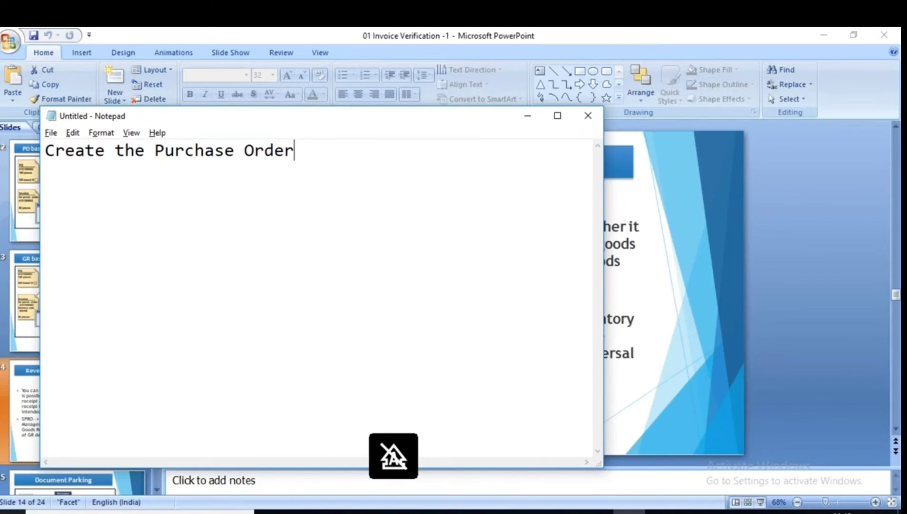
pyautogui.press('Return')
pyautogui.write('Goods Receipt')
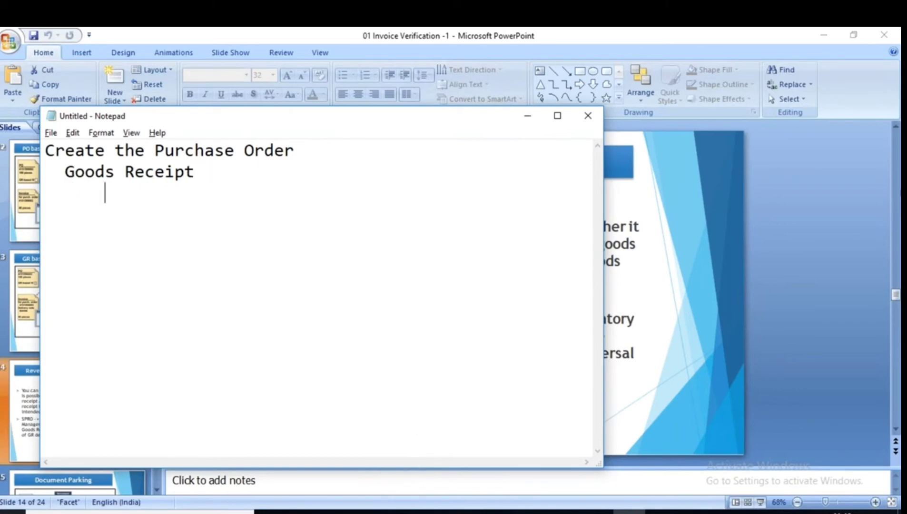
# Type the third line 'Invocie Verification', fixing its capital letters.
pyautogui.press('capslock')
pyautogui.write('I')
pyautogui.press('capslock')
pyautogui.write('nvocie ')
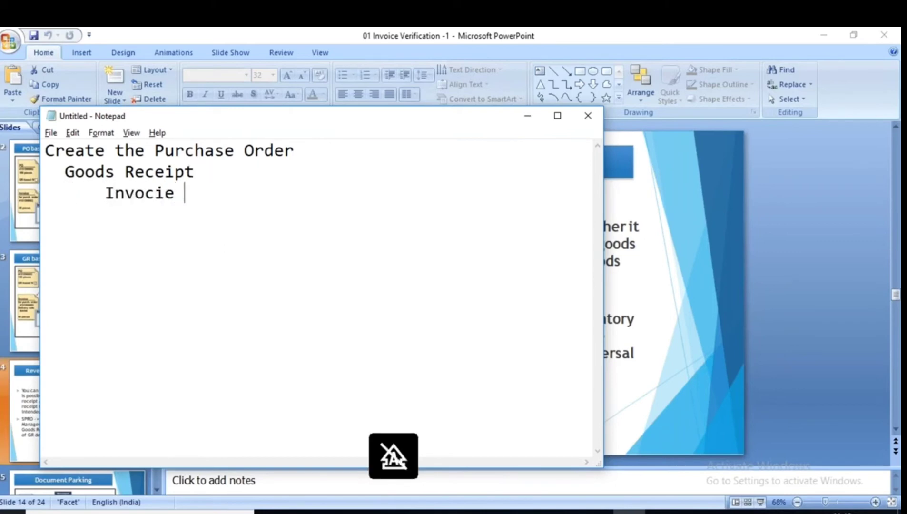
pyautogui.write('verificat')
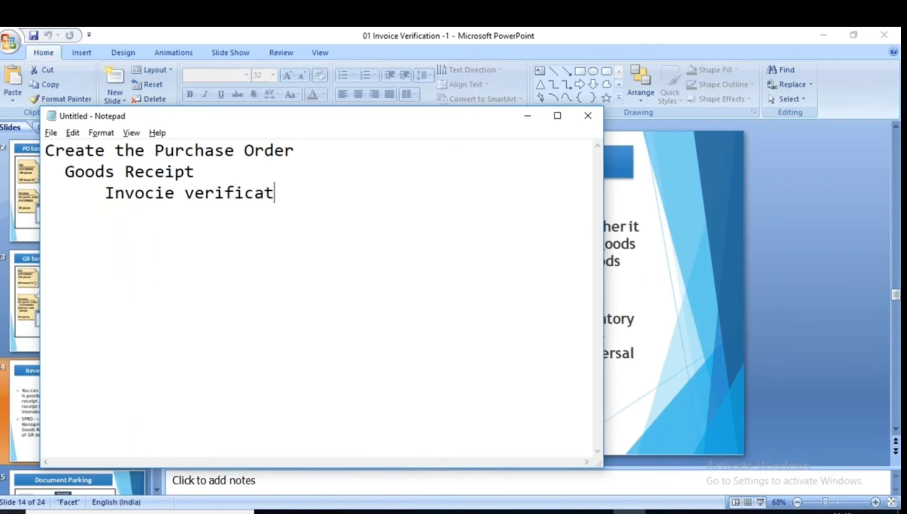
pyautogui.write('ion')
pyautogui.press('Left')
pyautogui.press('Left')
pyautogui.press('Left')
pyautogui.press('Left')
pyautogui.press('Left')
pyautogui.press('capslock')
pyautogui.press('BackSpace')
pyautogui.write('V')
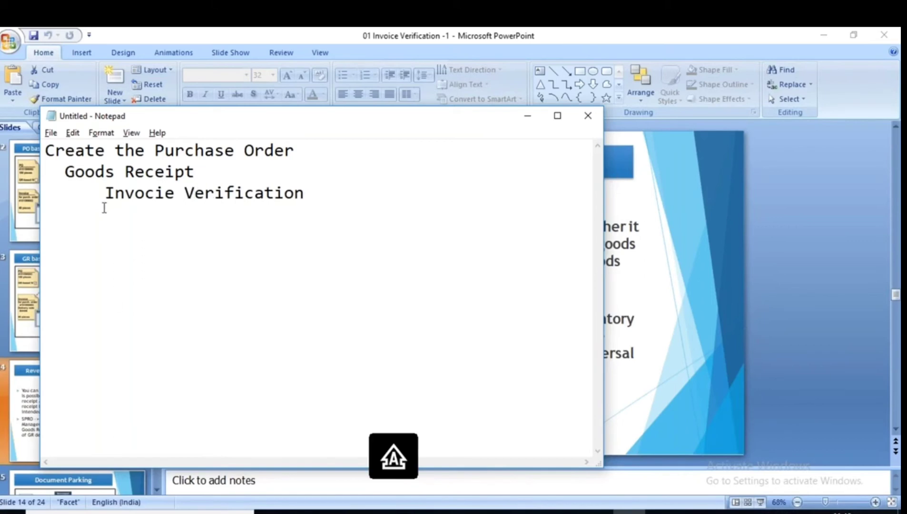
# Append '- Payment done' to the third line and highlight it.
pyautogui.moveTo(104, 193); pyautogui.dragTo(321, 199)
pyautogui.click(320, 200)
pyautogui.write('-')
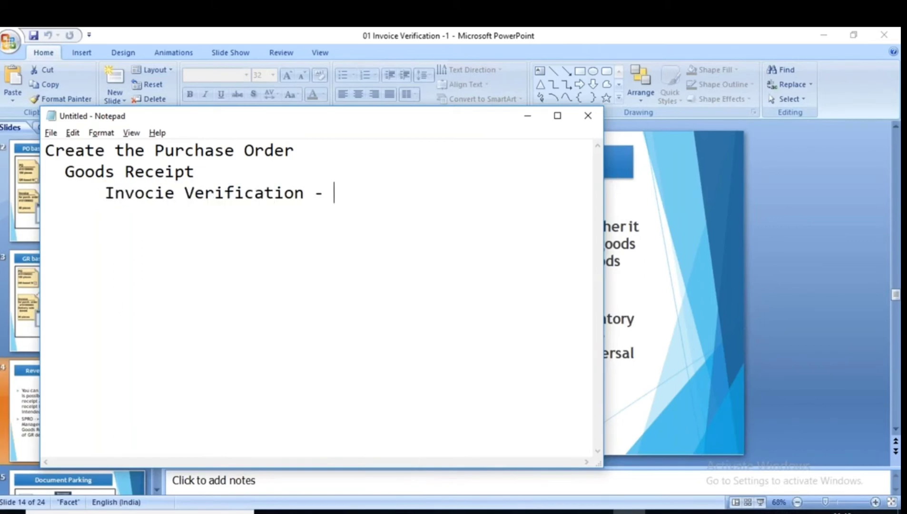
pyautogui.press('capslock')
pyautogui.write('p')
pyautogui.press('capslock')
pyautogui.write('AYMENT')
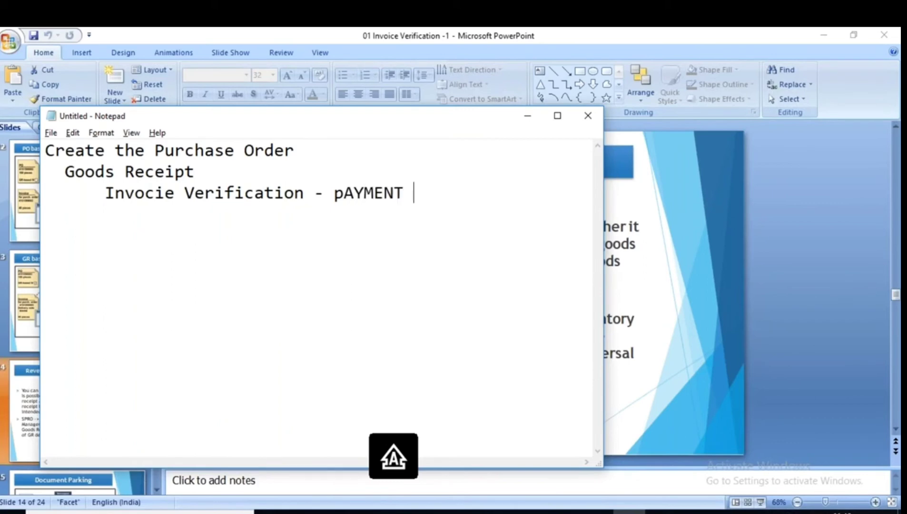
pyautogui.press('BackSpace')
pyautogui.press('BackSpace')
pyautogui.press('BackSpace')
pyautogui.press('BackSpace')
pyautogui.press('BackSpace')
pyautogui.press('BackSpace')
pyautogui.press('BackSpace')
pyautogui.press('BackSpace')
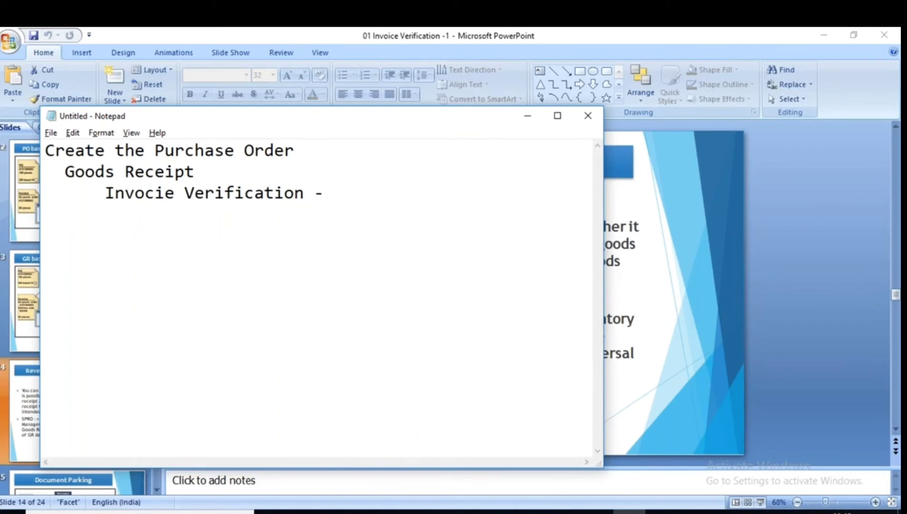
pyautogui.write('P')
pyautogui.press('capslock')
pyautogui.write('ayment done')
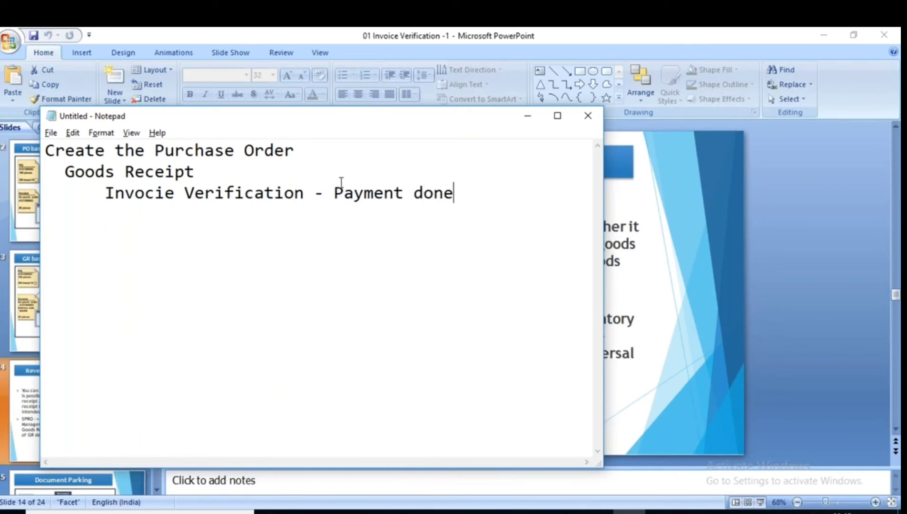
pyautogui.moveTo(344, 192); pyautogui.dragTo(455, 195)
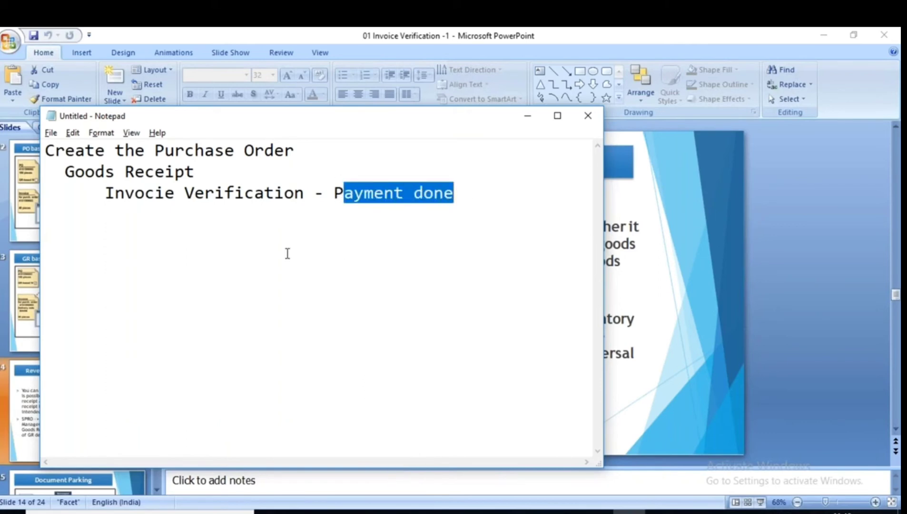
pyautogui.click(202, 173)
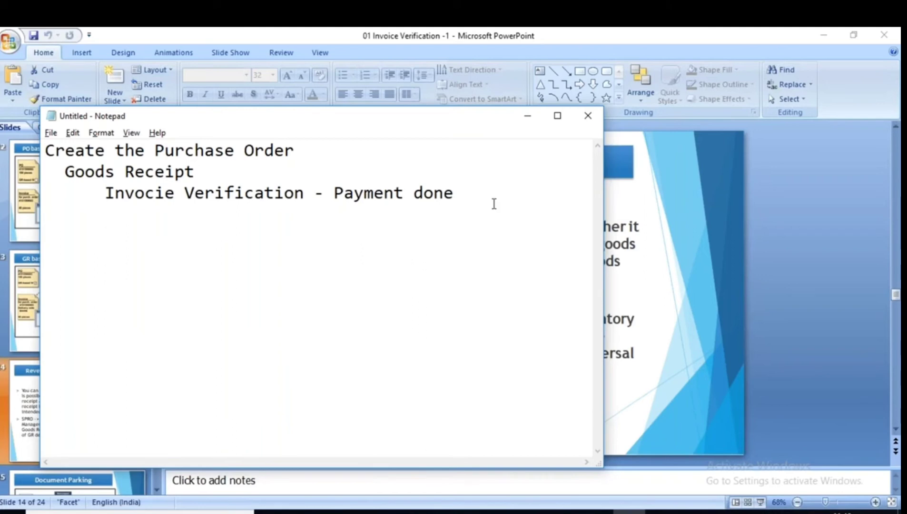
# Add the fourth line 'Return of the material to vendor', then highlight Payment done and Invocie Verification.
pyautogui.click(478, 191)
pyautogui.press('Return')
pyautogui.write('Return')
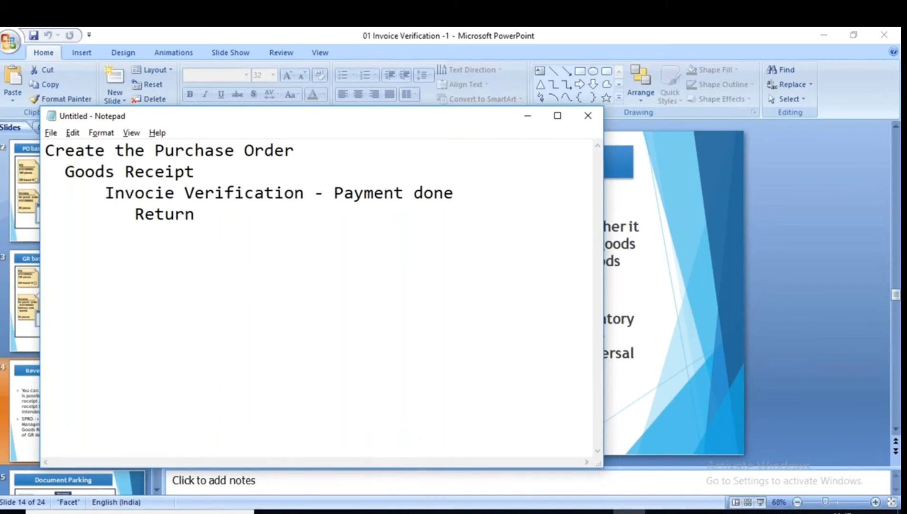
pyautogui.write('of h')
pyautogui.press('BackSpace')
pyautogui.write('the material')
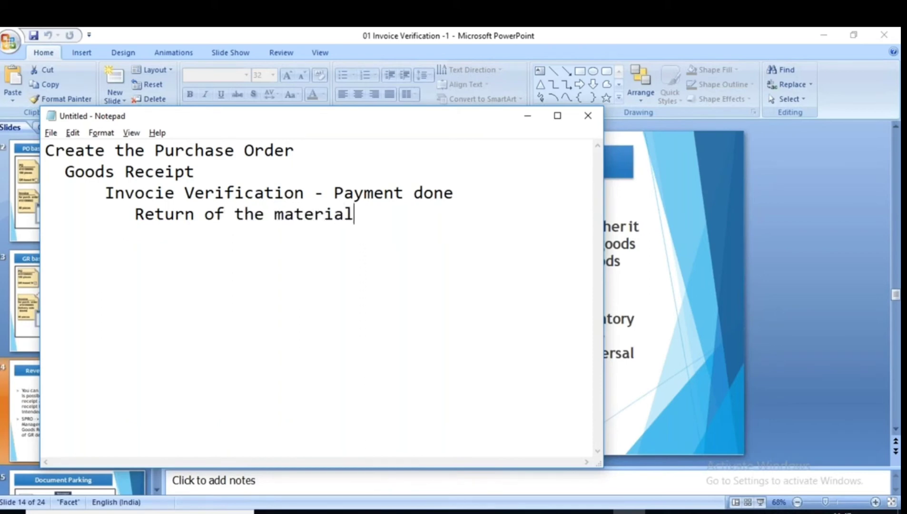
pyautogui.write(' to vendor')
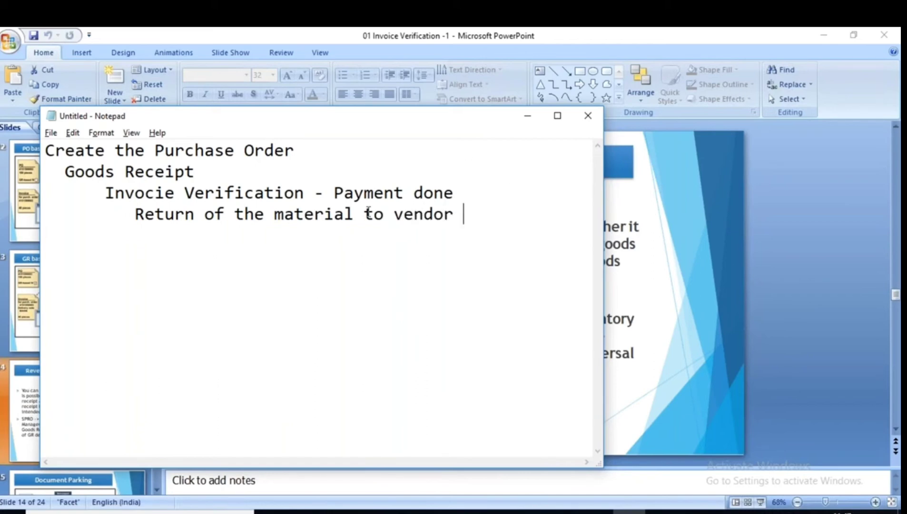
pyautogui.moveTo(338, 191); pyautogui.dragTo(454, 193)
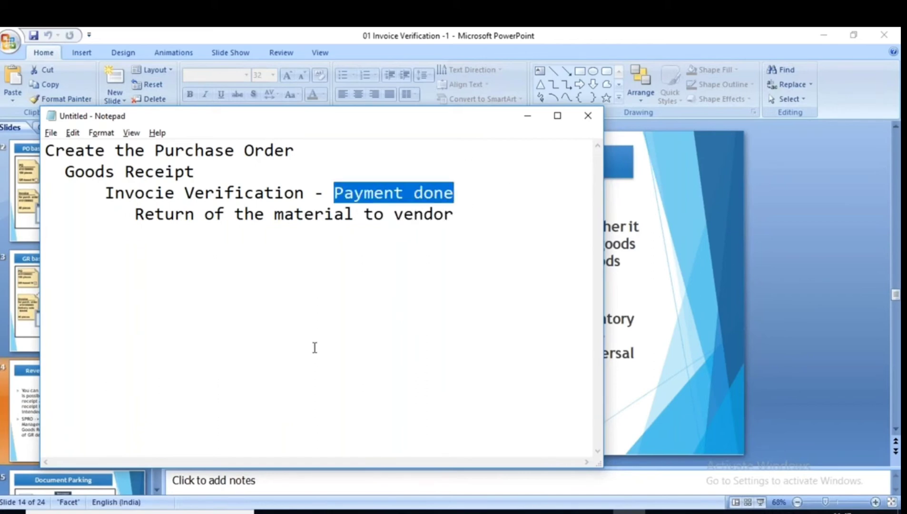
pyautogui.moveTo(104, 193); pyautogui.dragTo(314, 193)
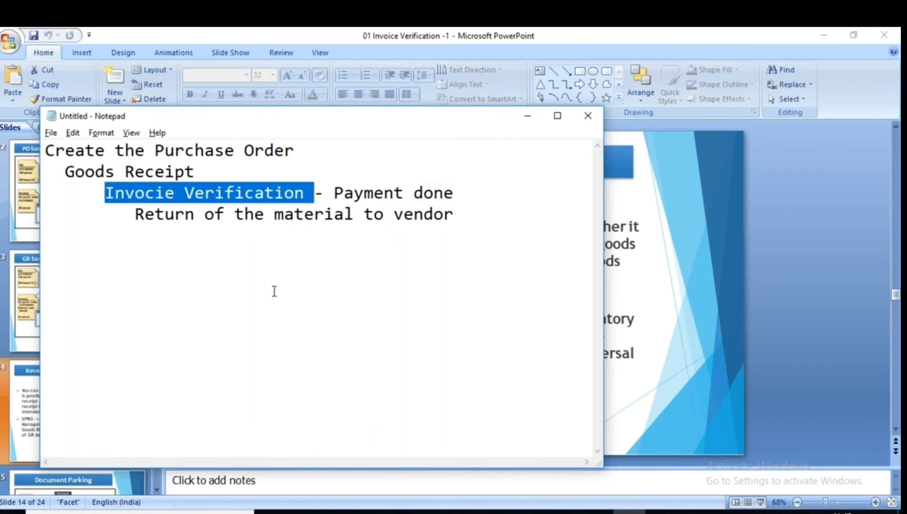